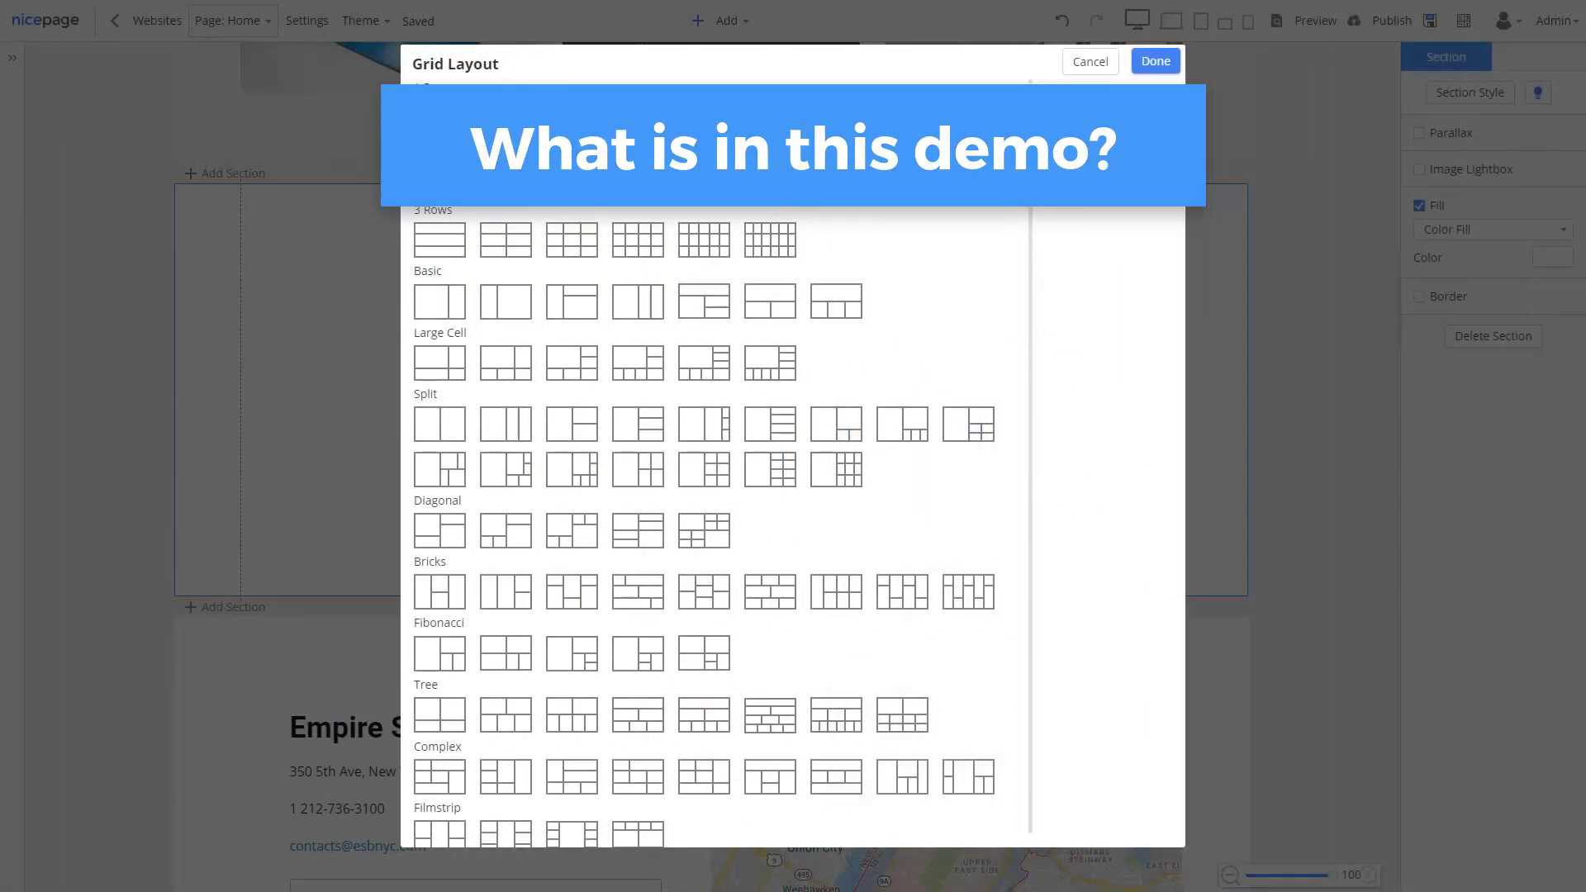
Choose a grid layout for the section and reposition the Business Solutions heading in its cell.
click(637, 221)
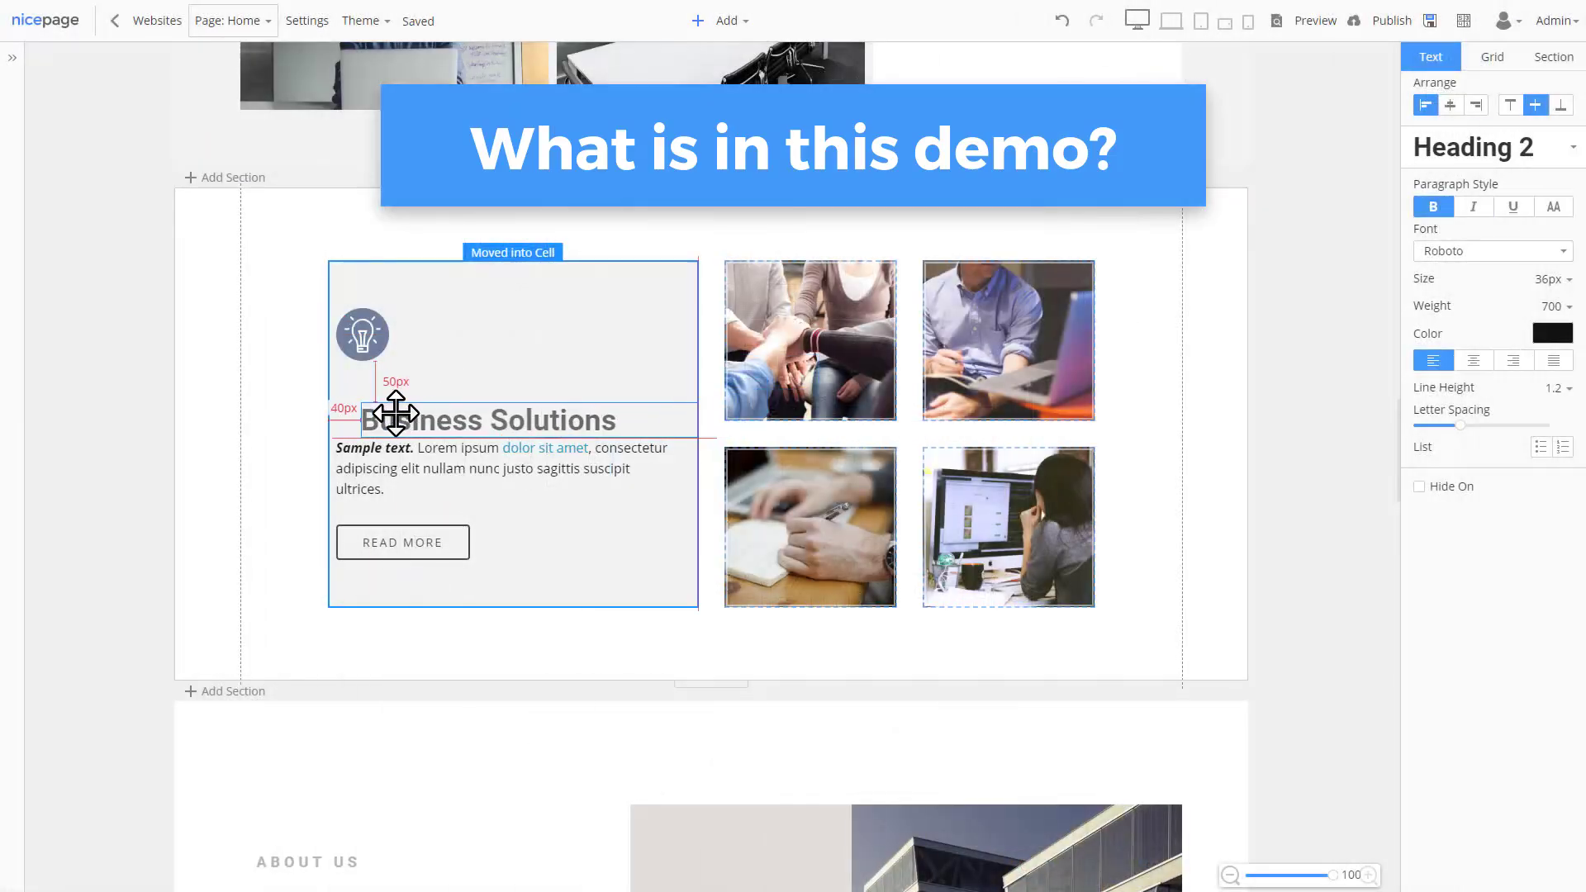
mouse_move(396, 410)
mouse_down()
mouse_move(383, 400)
mouse_move(395, 395)
mouse_up()
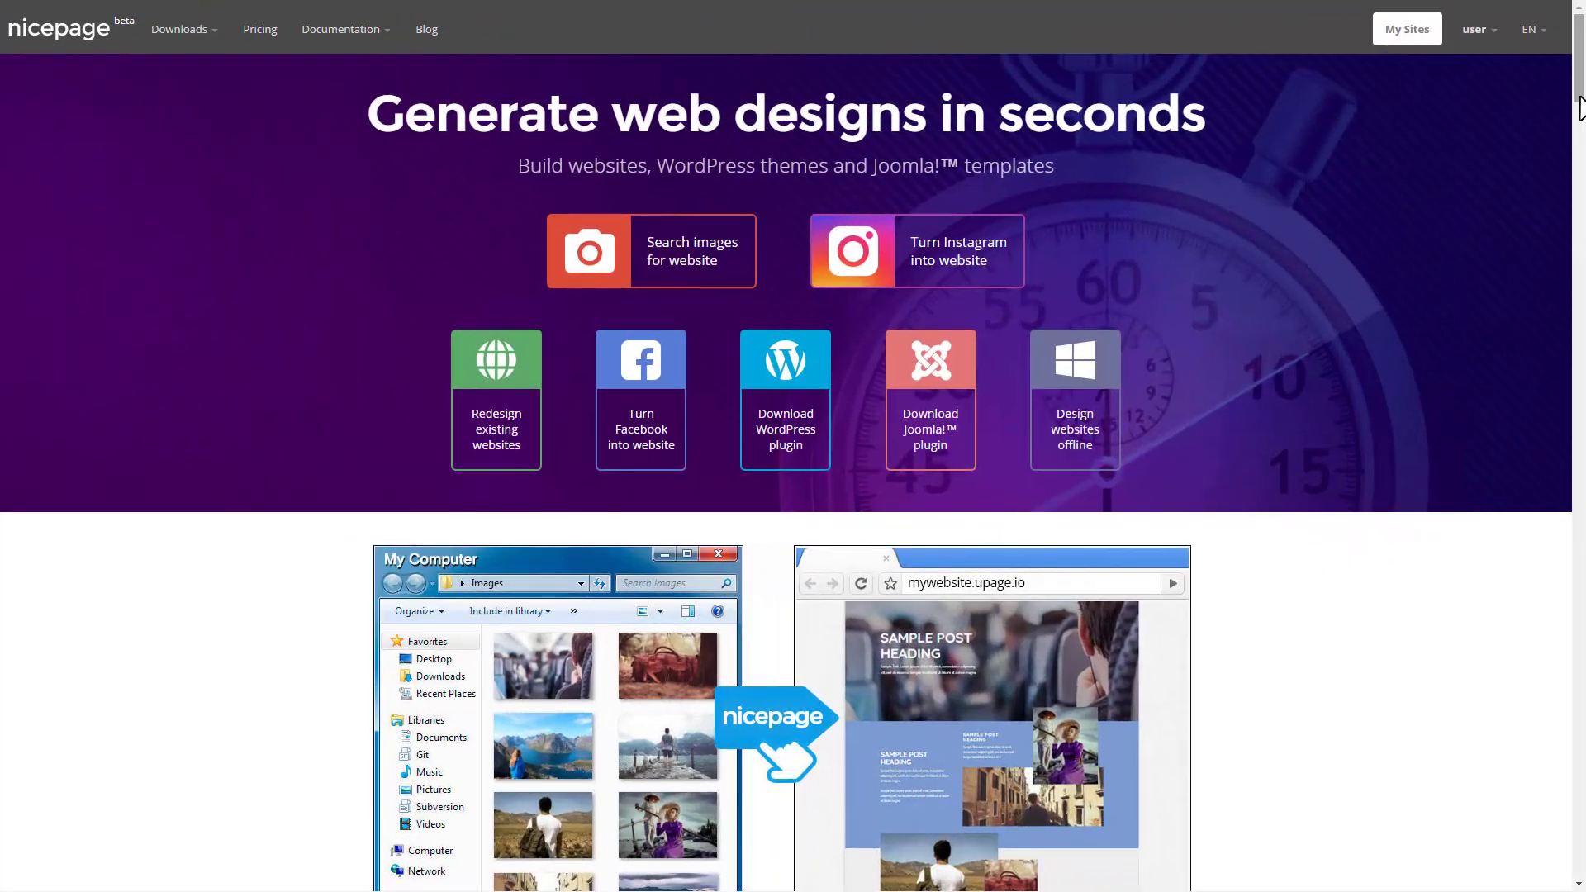
Download and save wordpress_nicepage_plugin.zip from the Nicepage site's WordPress plugin page.
scroll(1580, 108, down, 10)
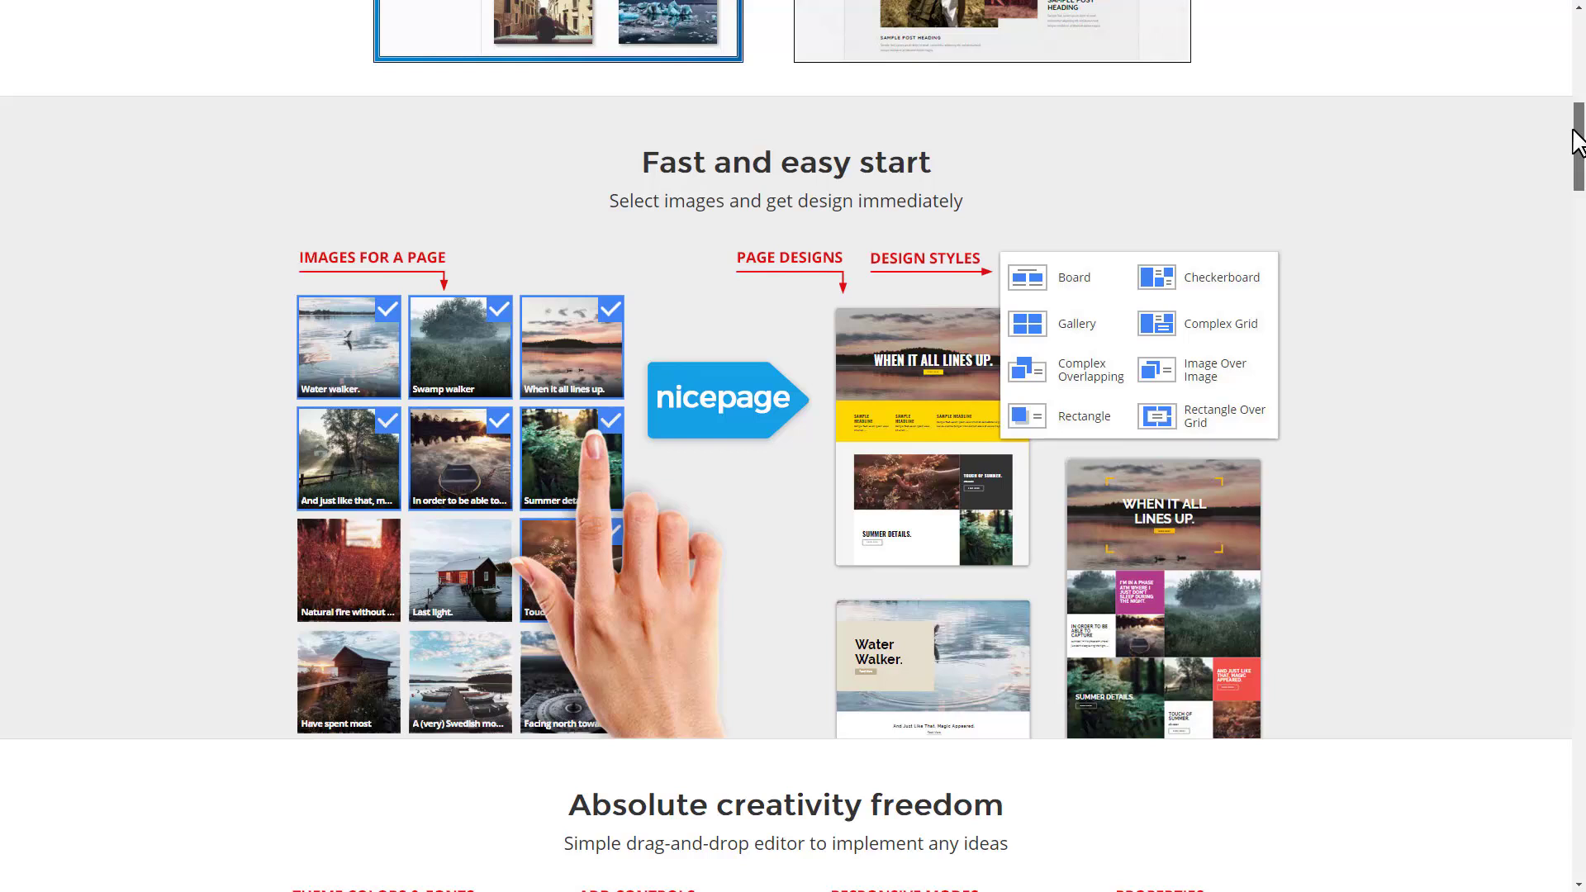
scroll(1574, 131, down, 18)
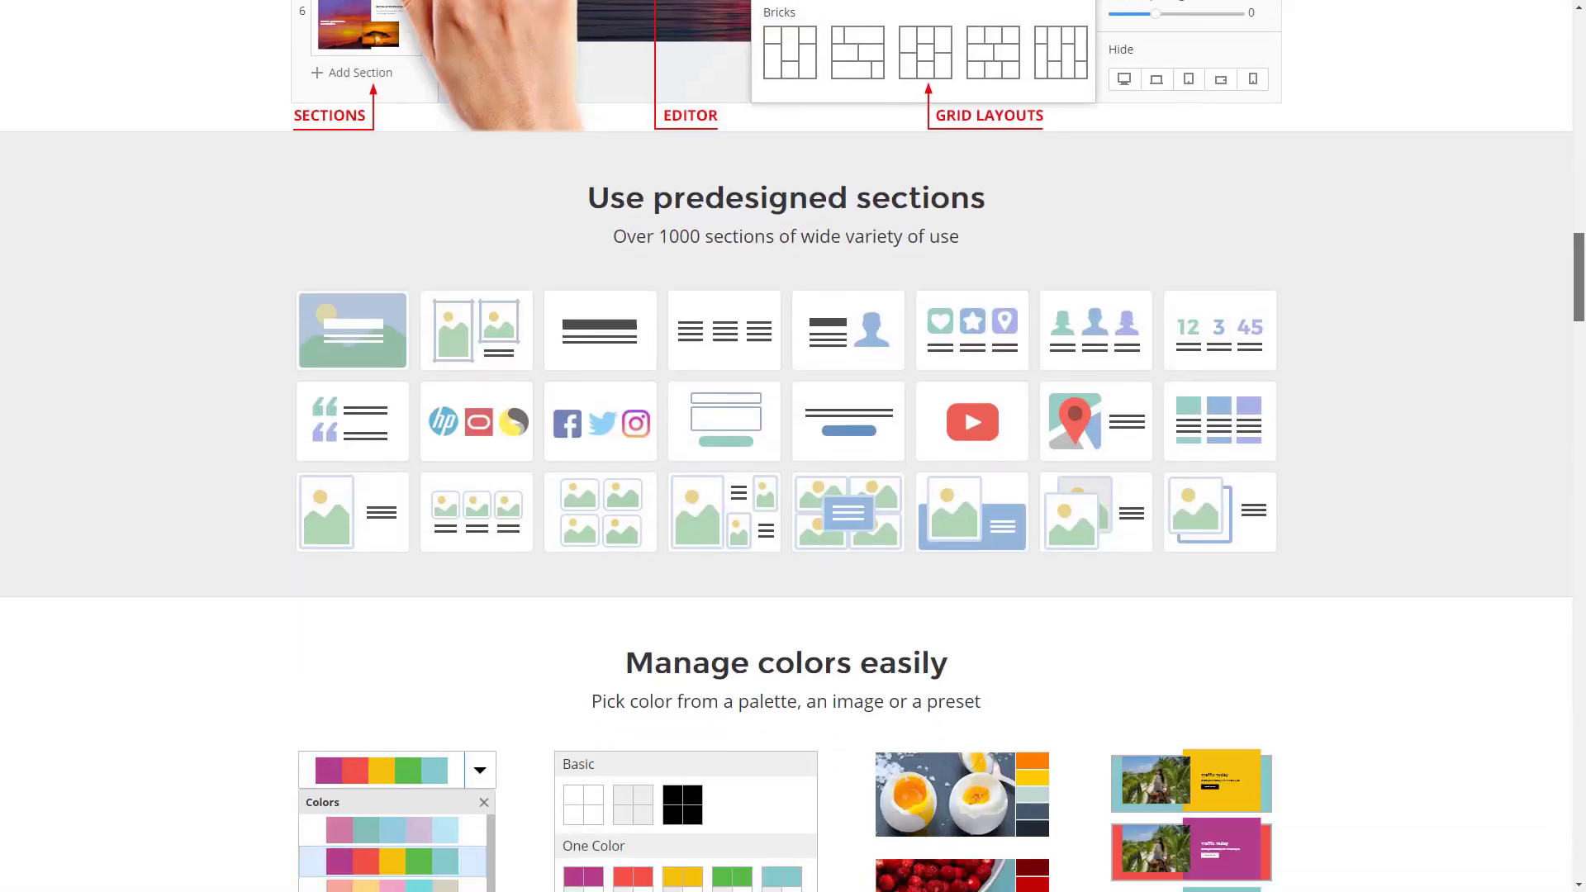
scroll(1522, 248, up, 20)
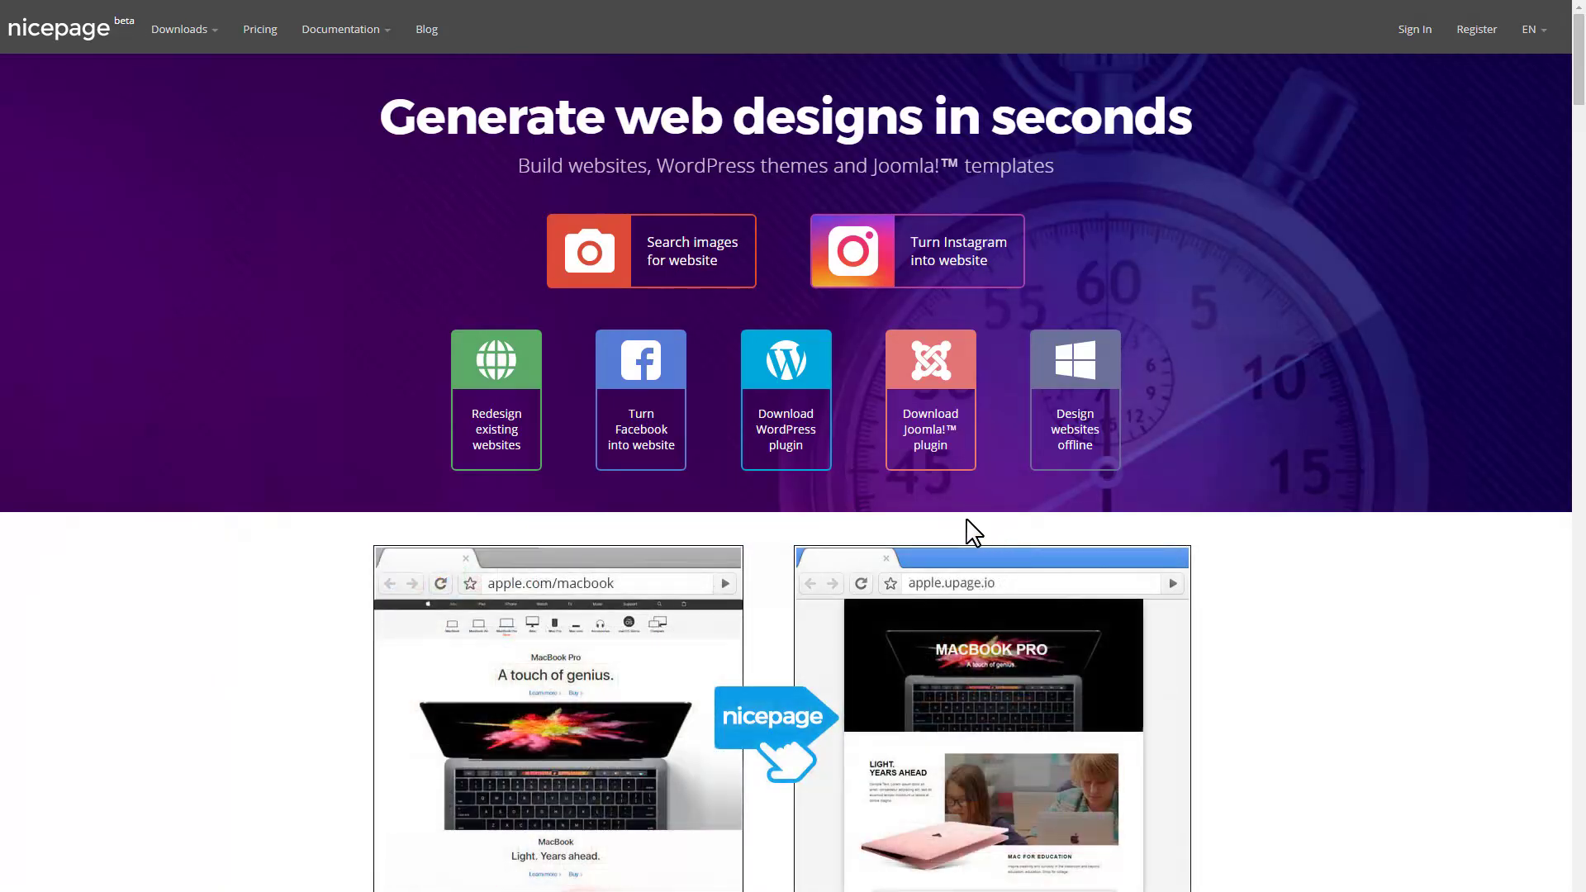
click(824, 473)
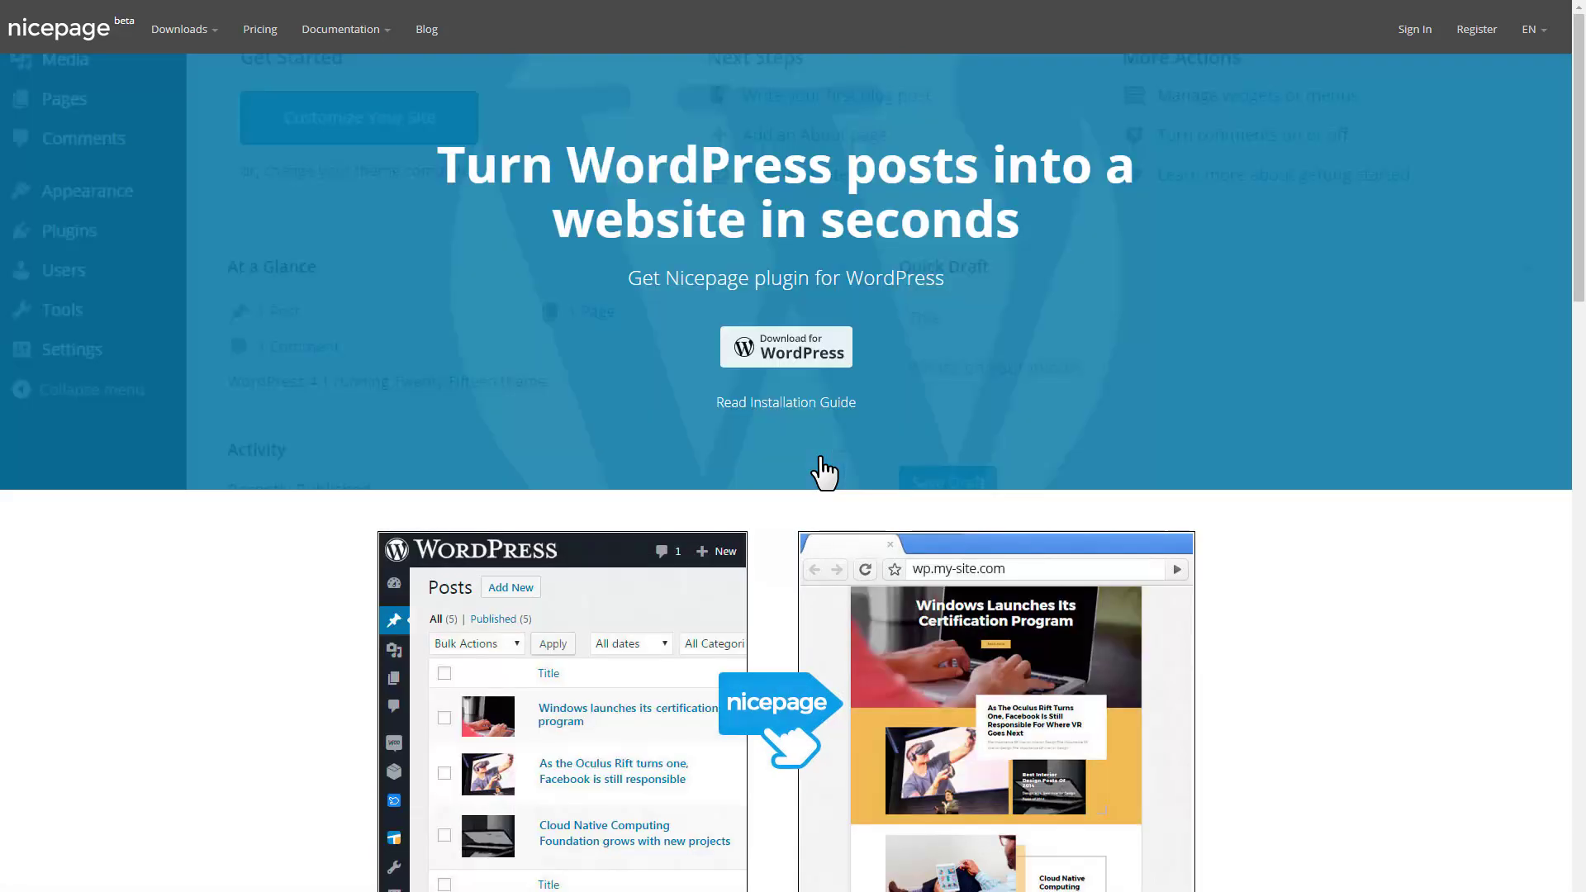
click(840, 364)
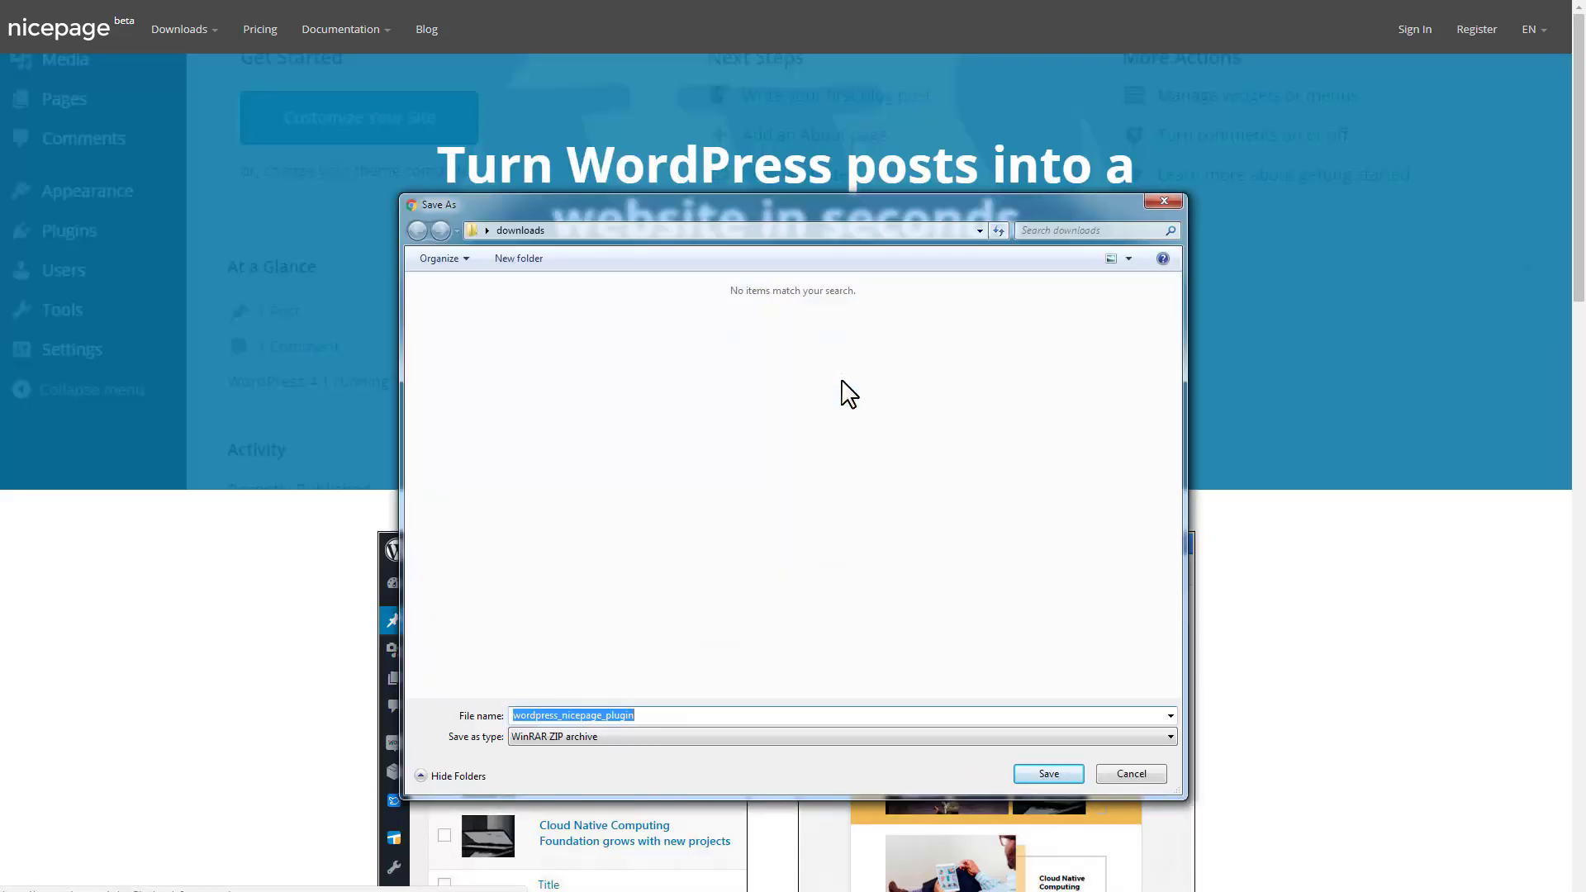
click(1074, 779)
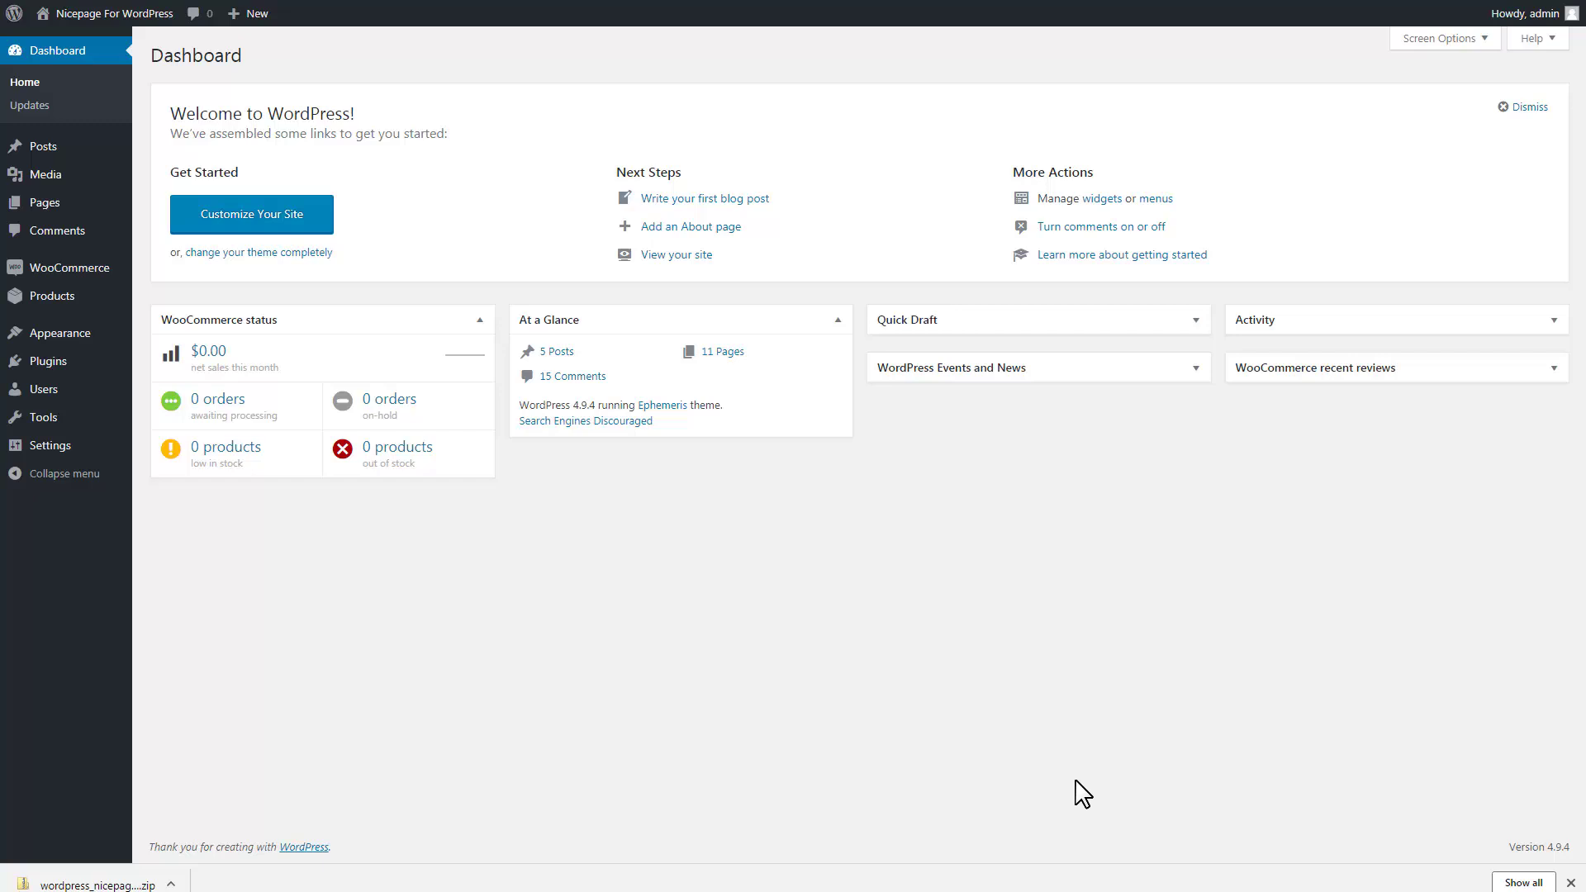
Upload wordpress_nicepage_plugin.zip under Plugins > Add New, install it and activate it.
mouse_move(57, 363)
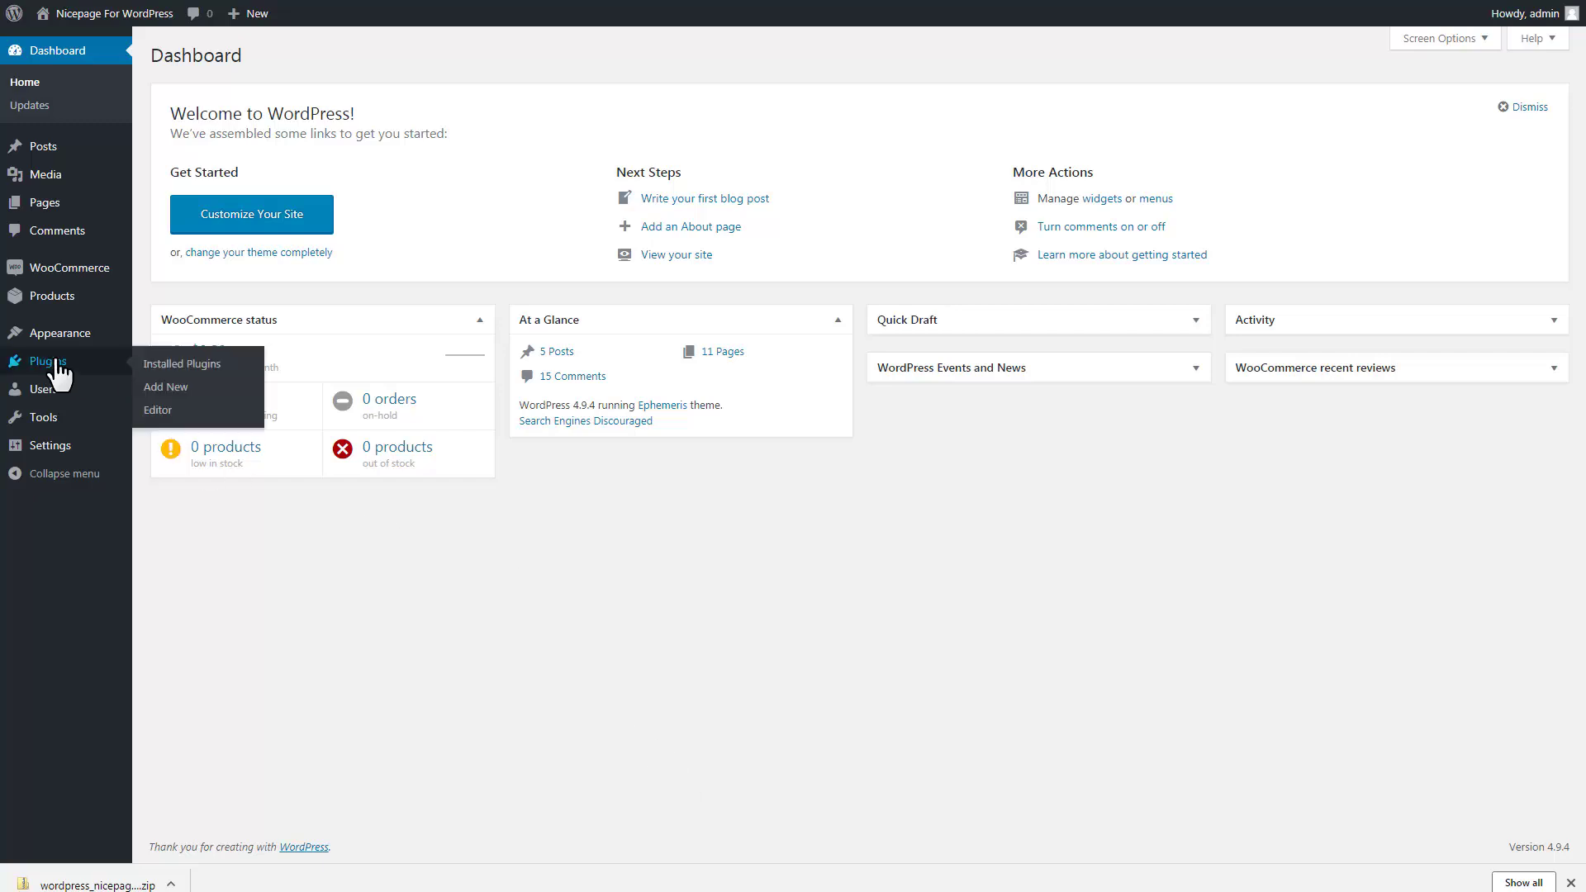
click(187, 393)
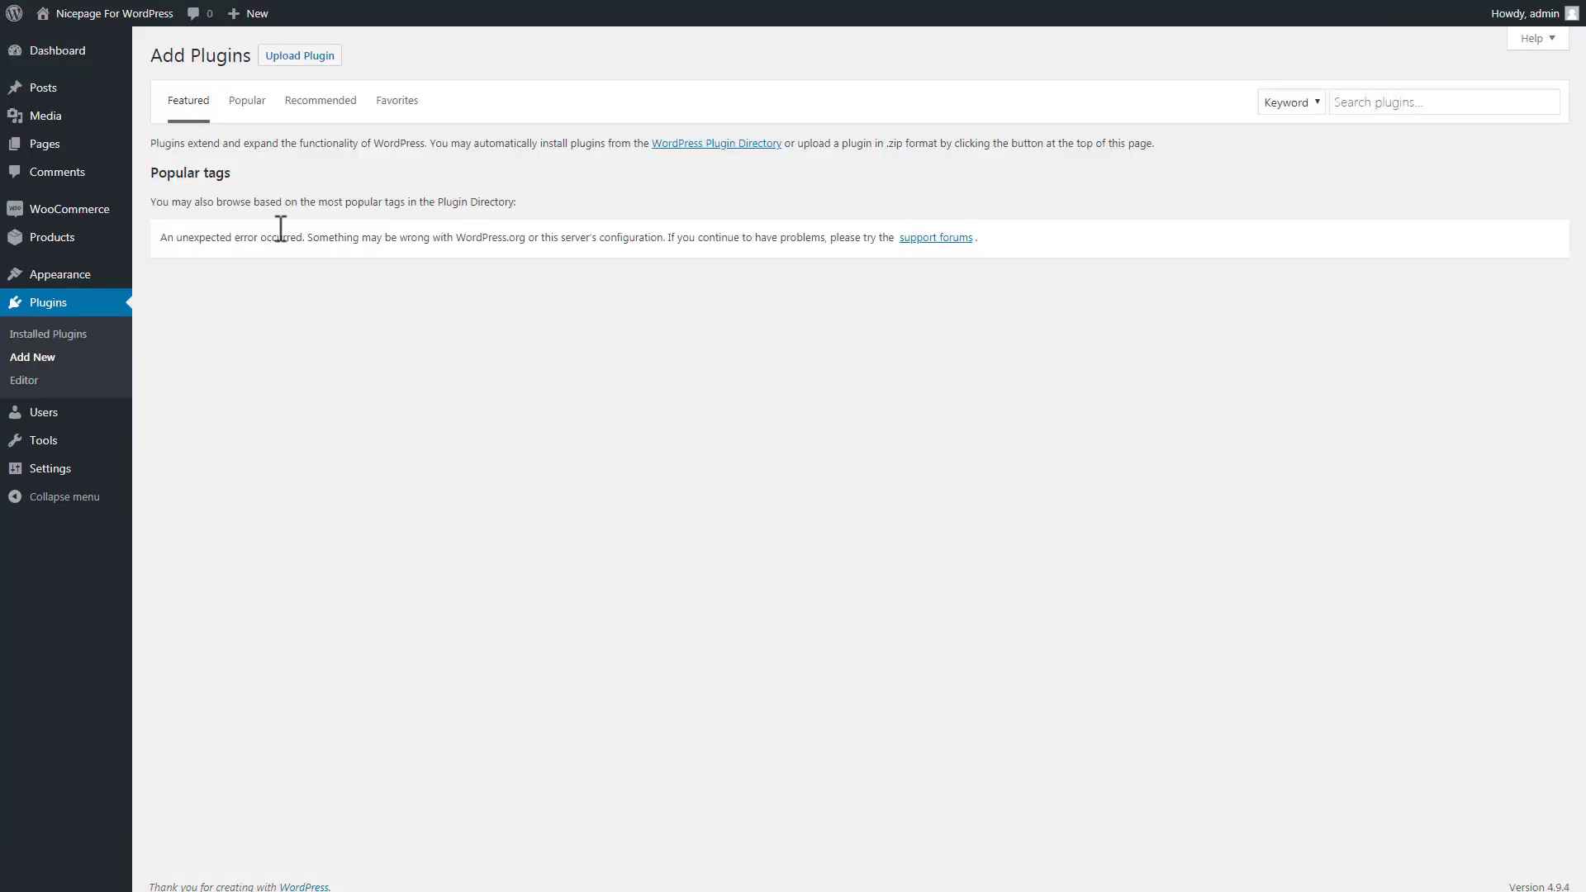
click(308, 58)
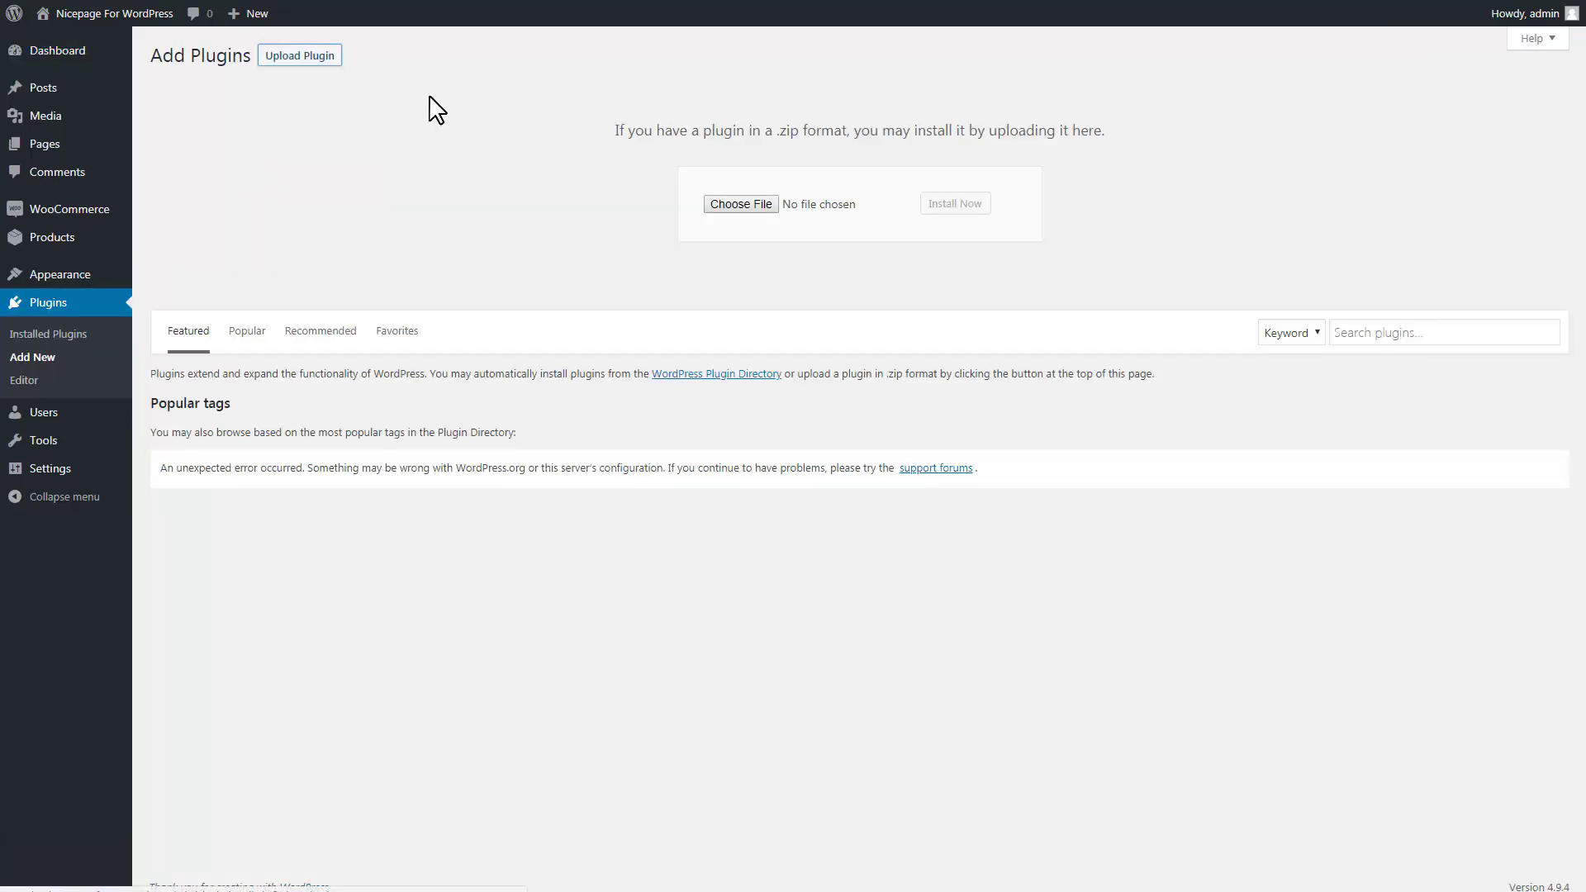
click(743, 206)
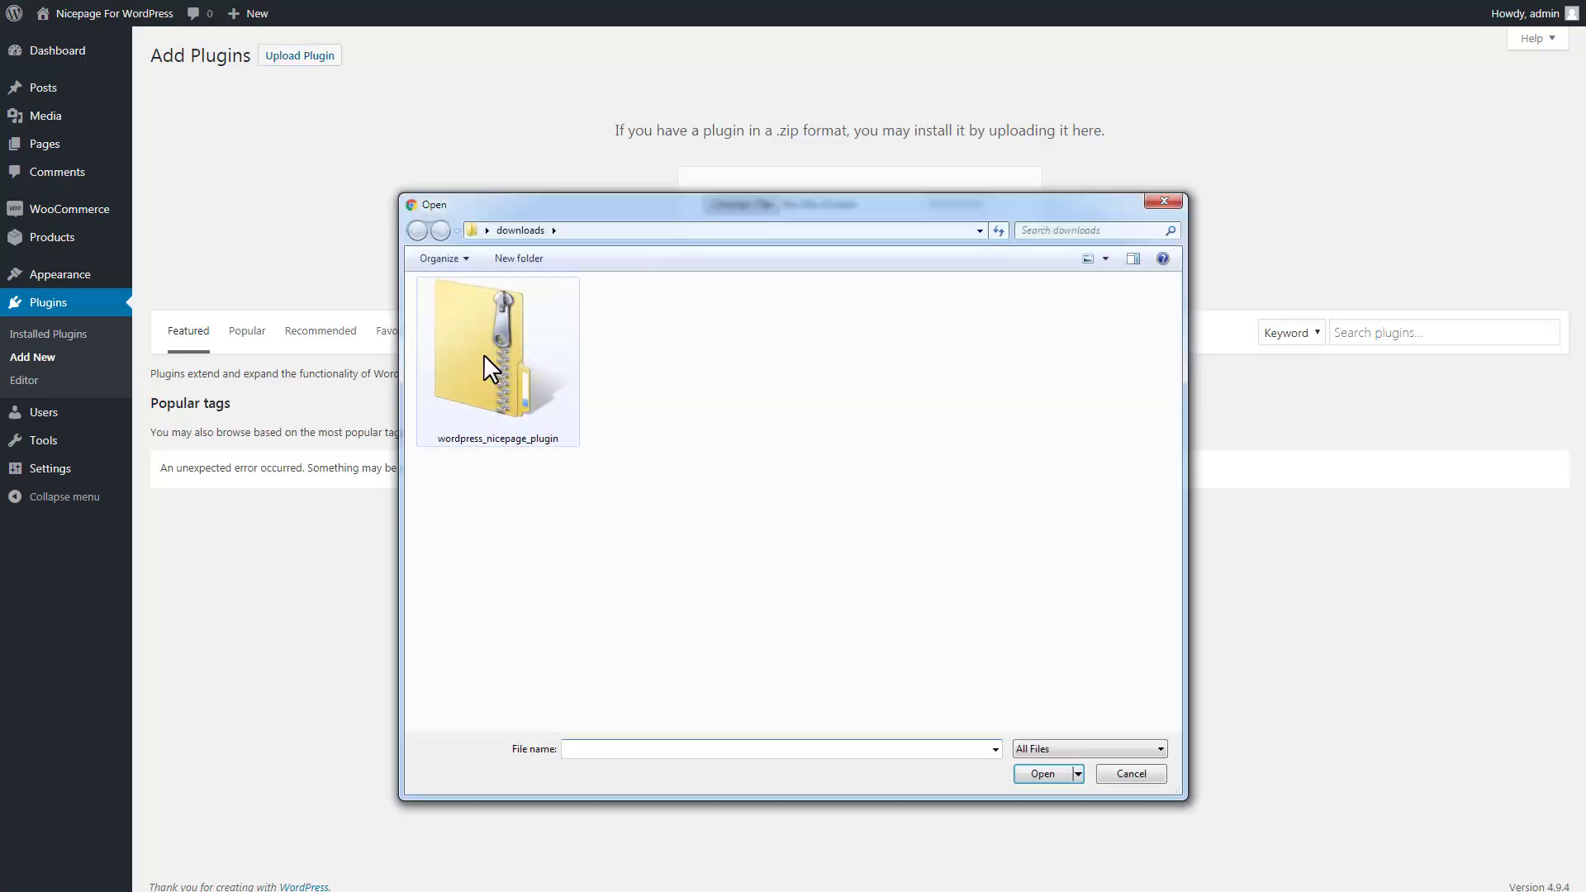
click(507, 370)
click(1045, 774)
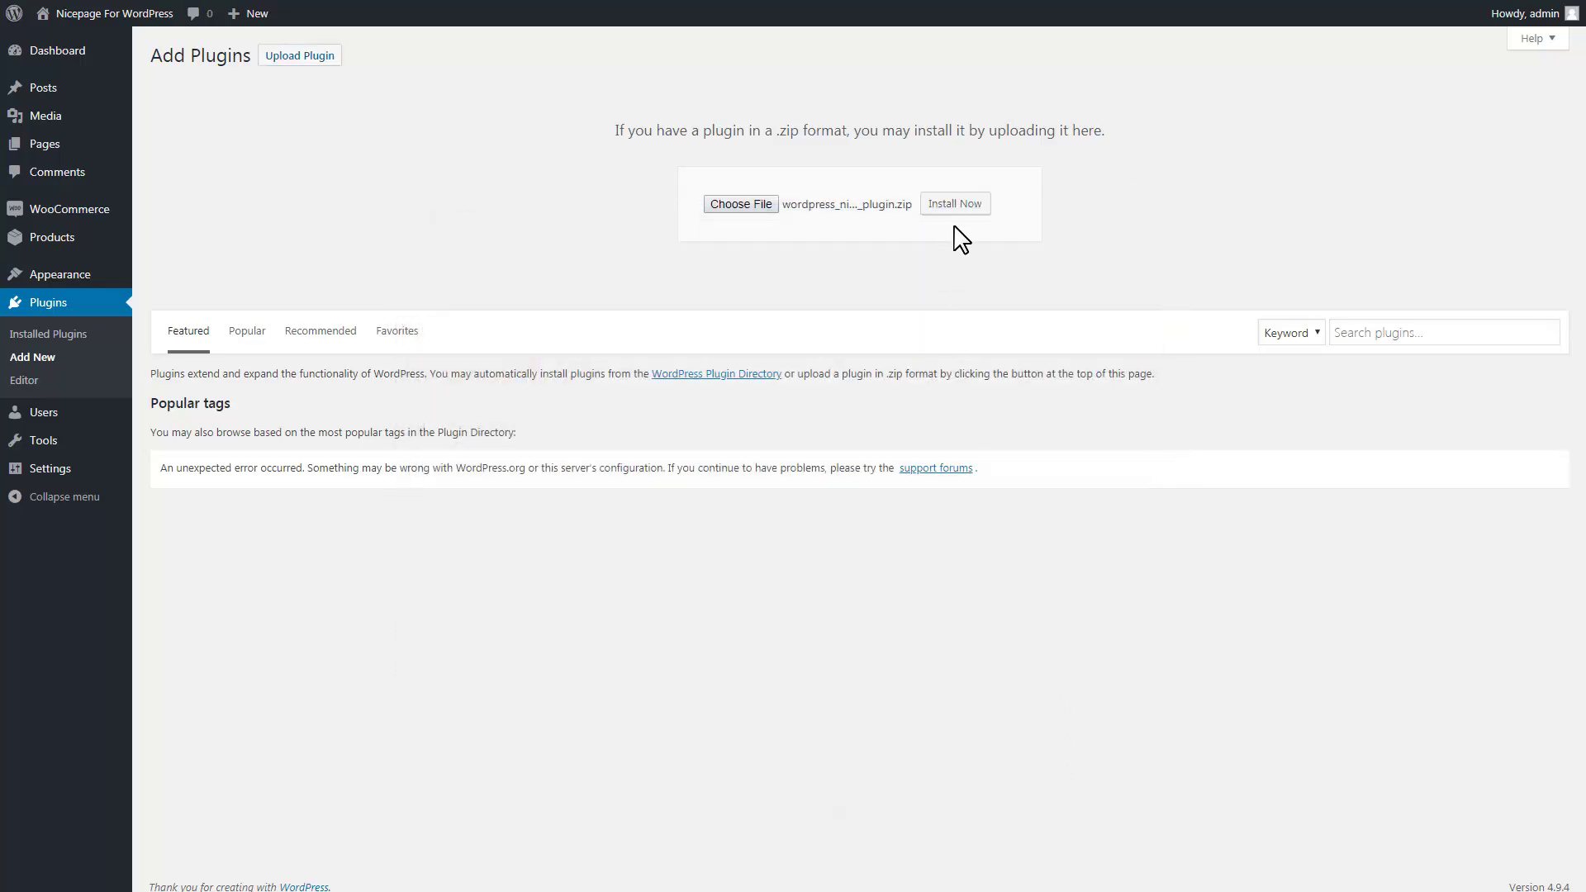
click(977, 206)
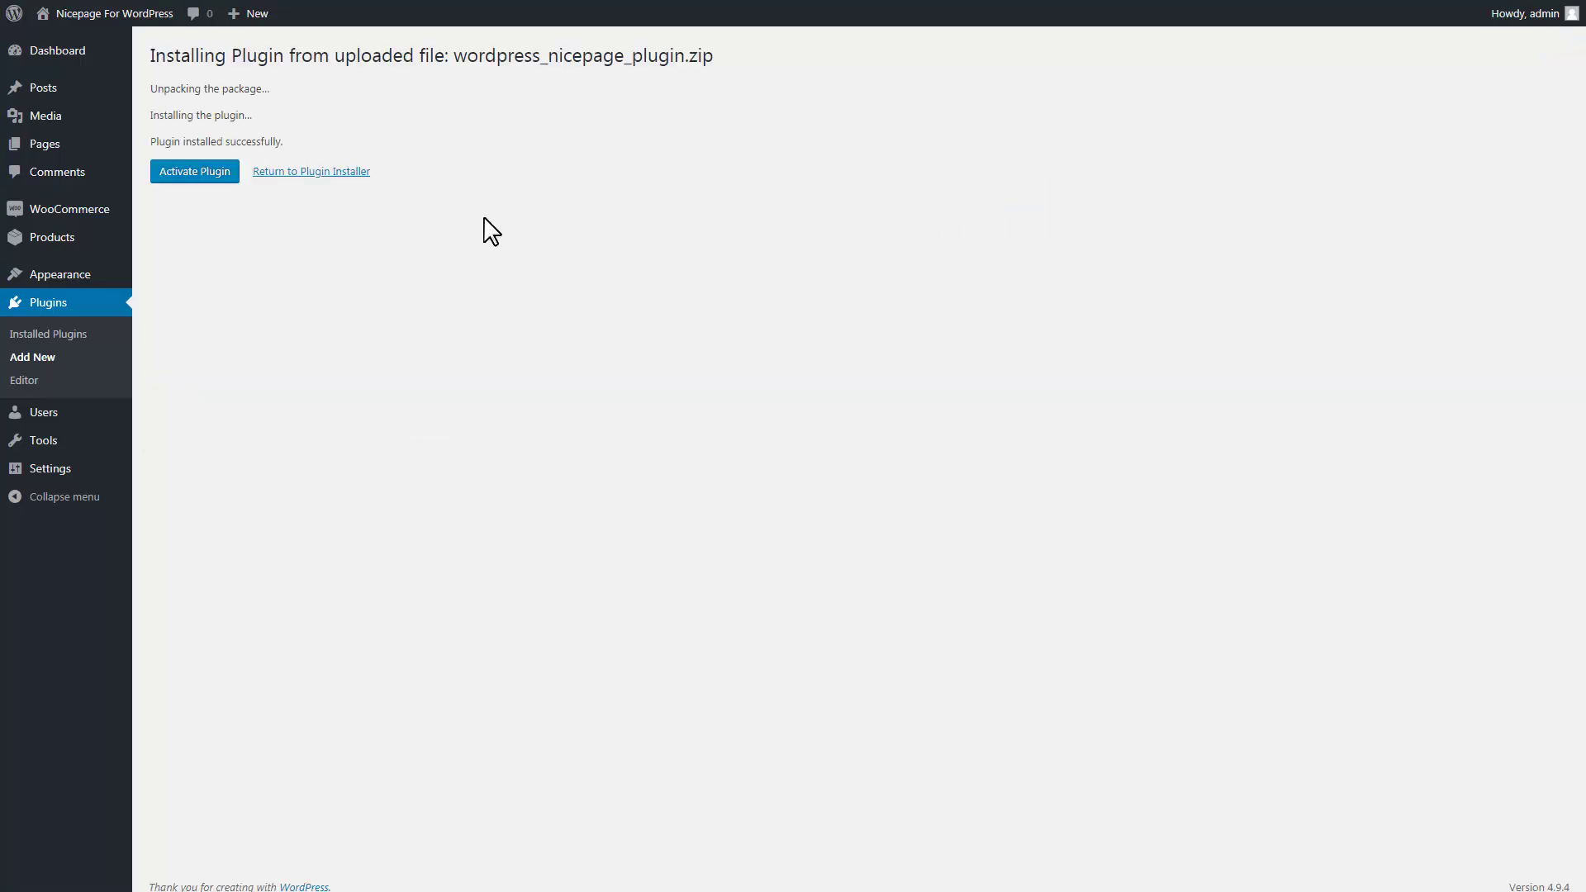
click(209, 176)
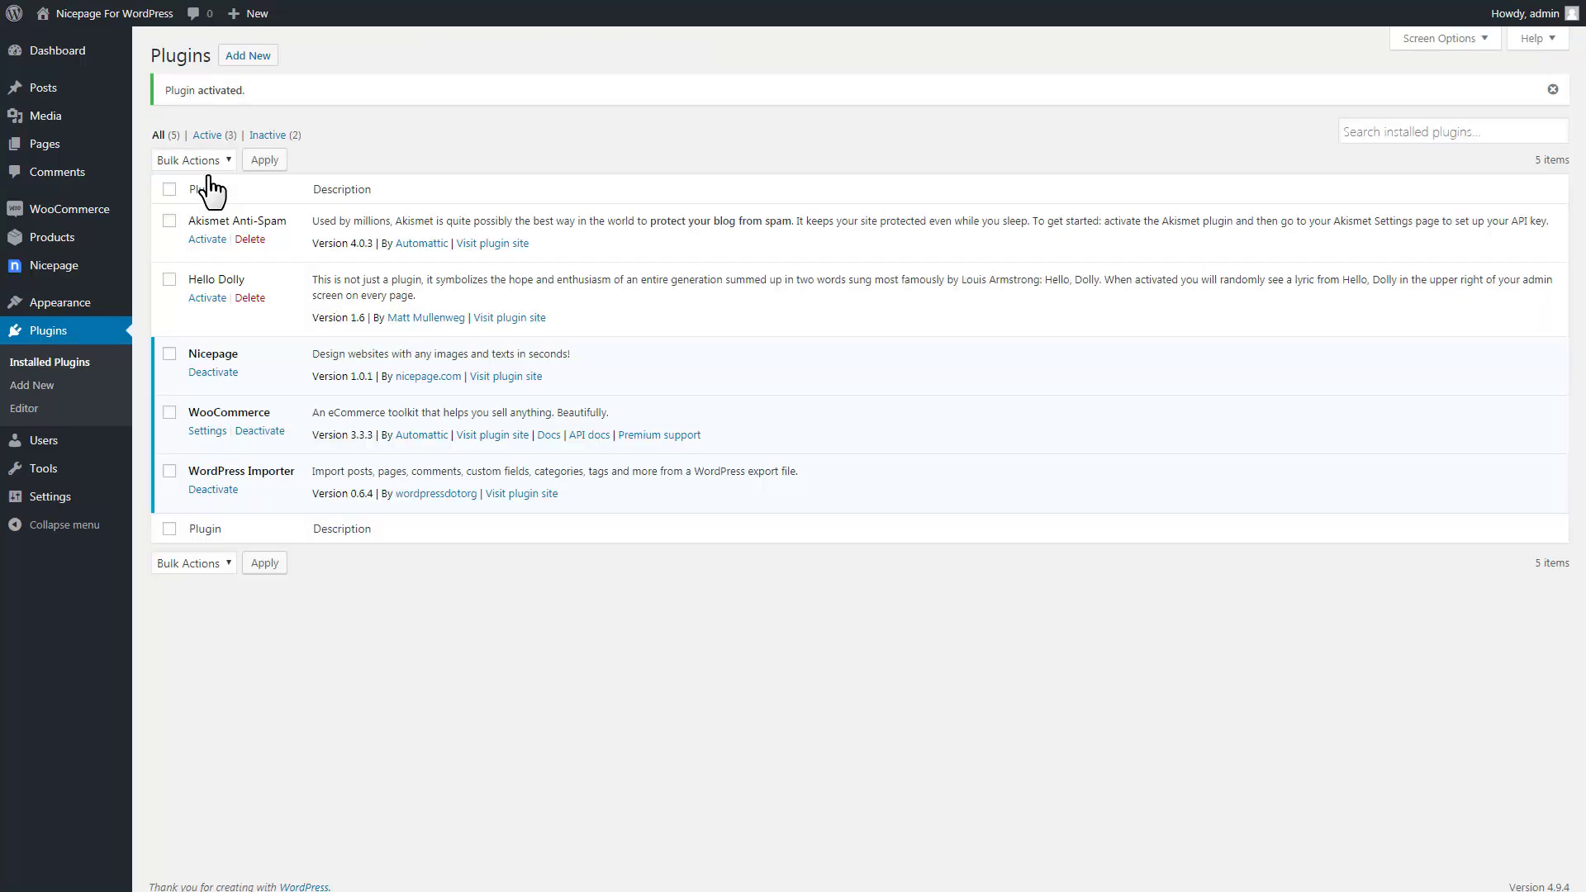
mouse_move(80, 272)
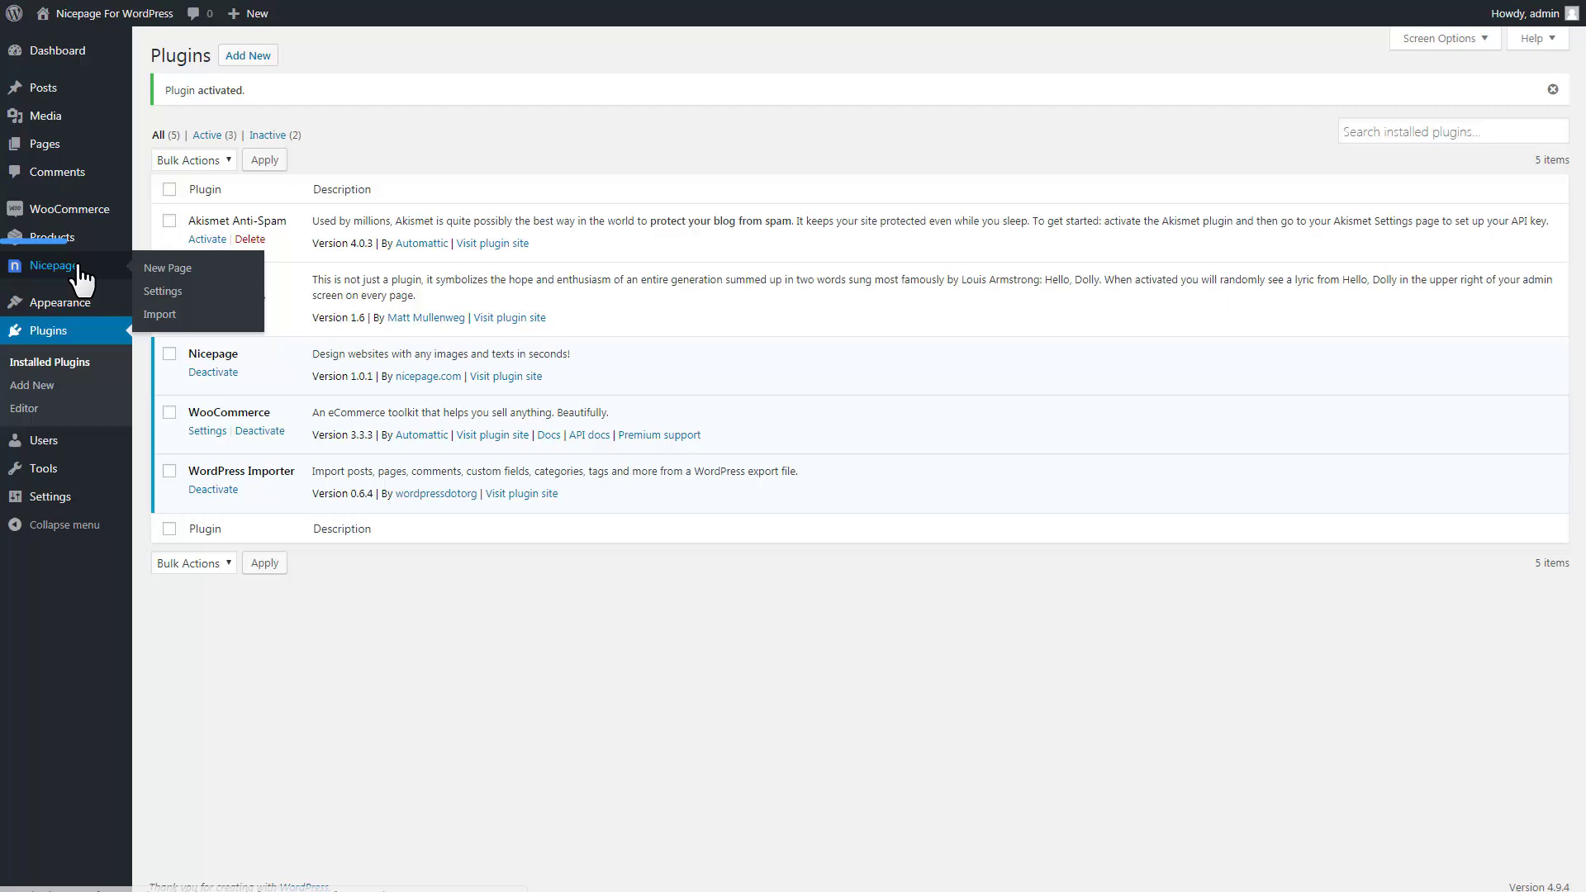
Start a new Nicepage page and upload all ten business photos into its image library.
click(166, 268)
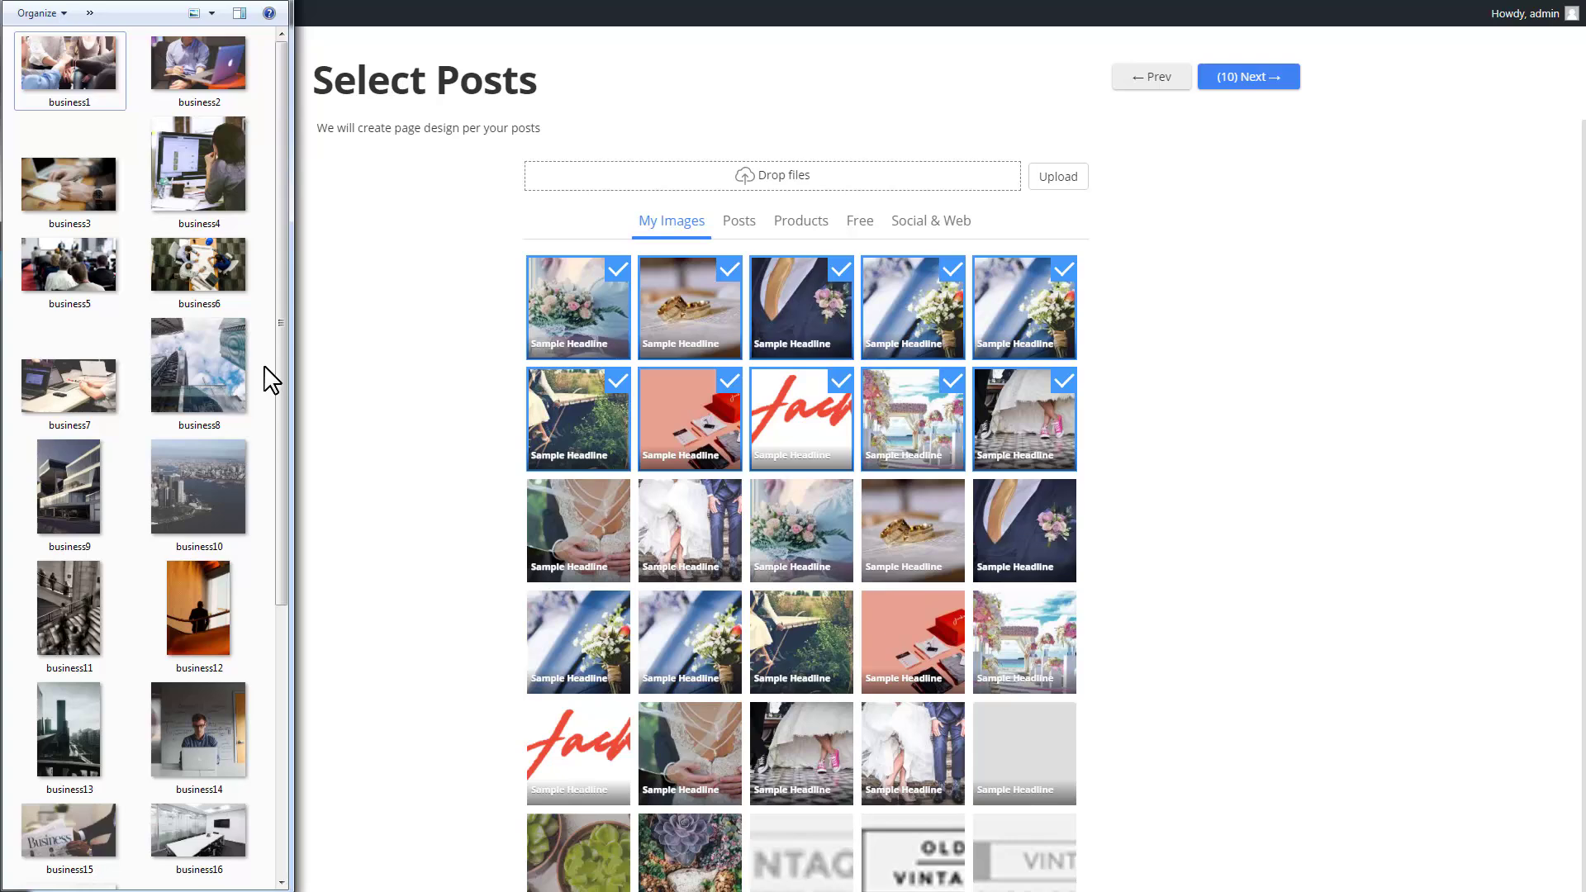
key(ctrl+a)
drag(210, 368, 567, 345)
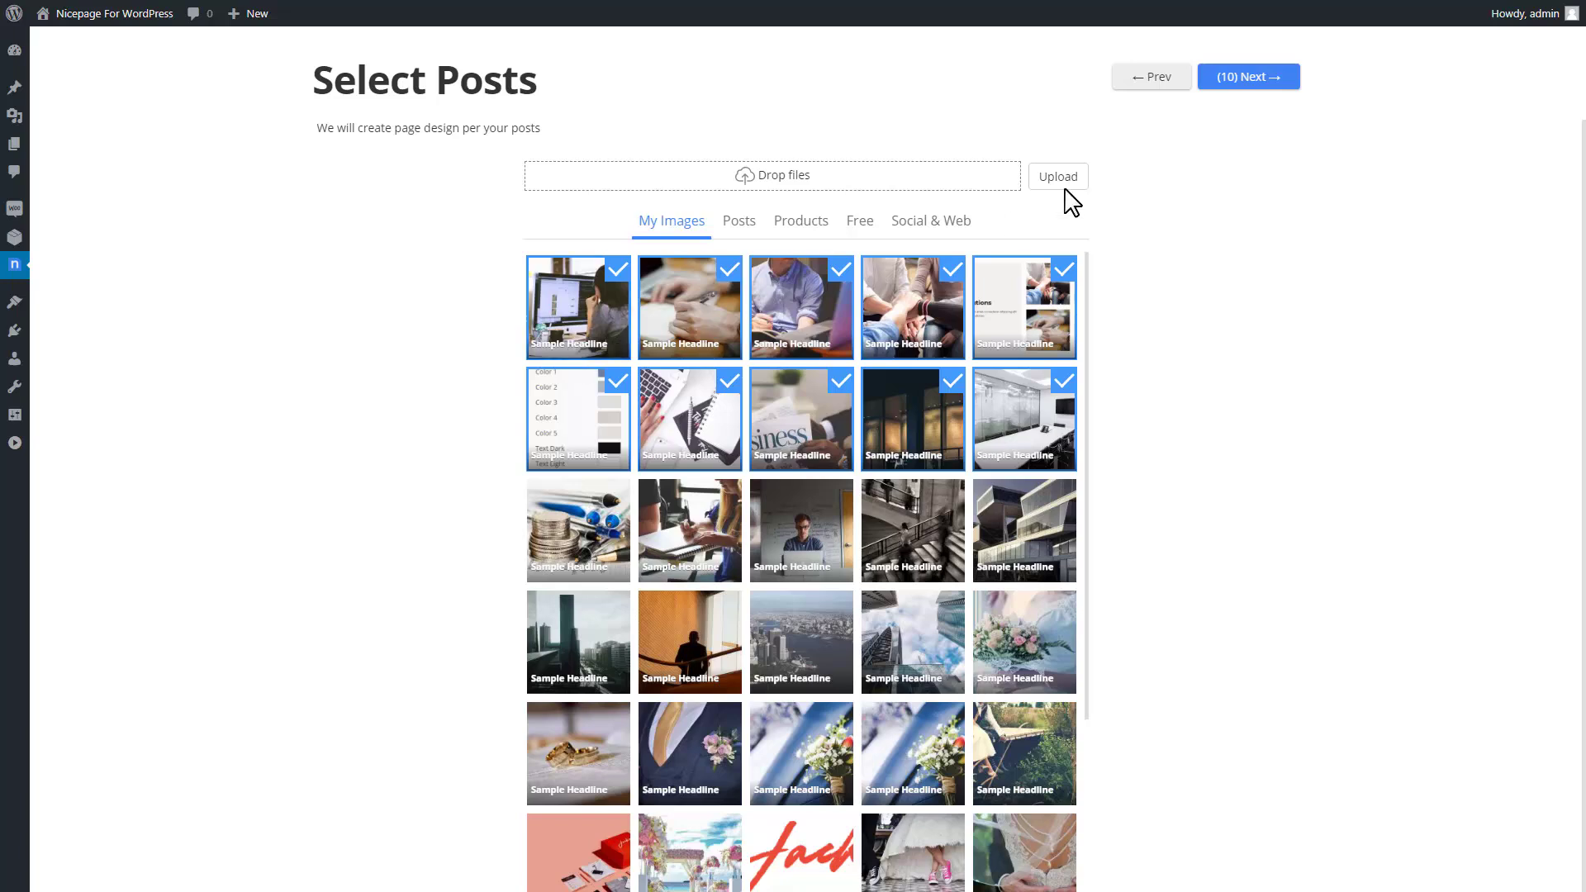
Browse the generated page designs and finish with the chosen one.
click(1265, 78)
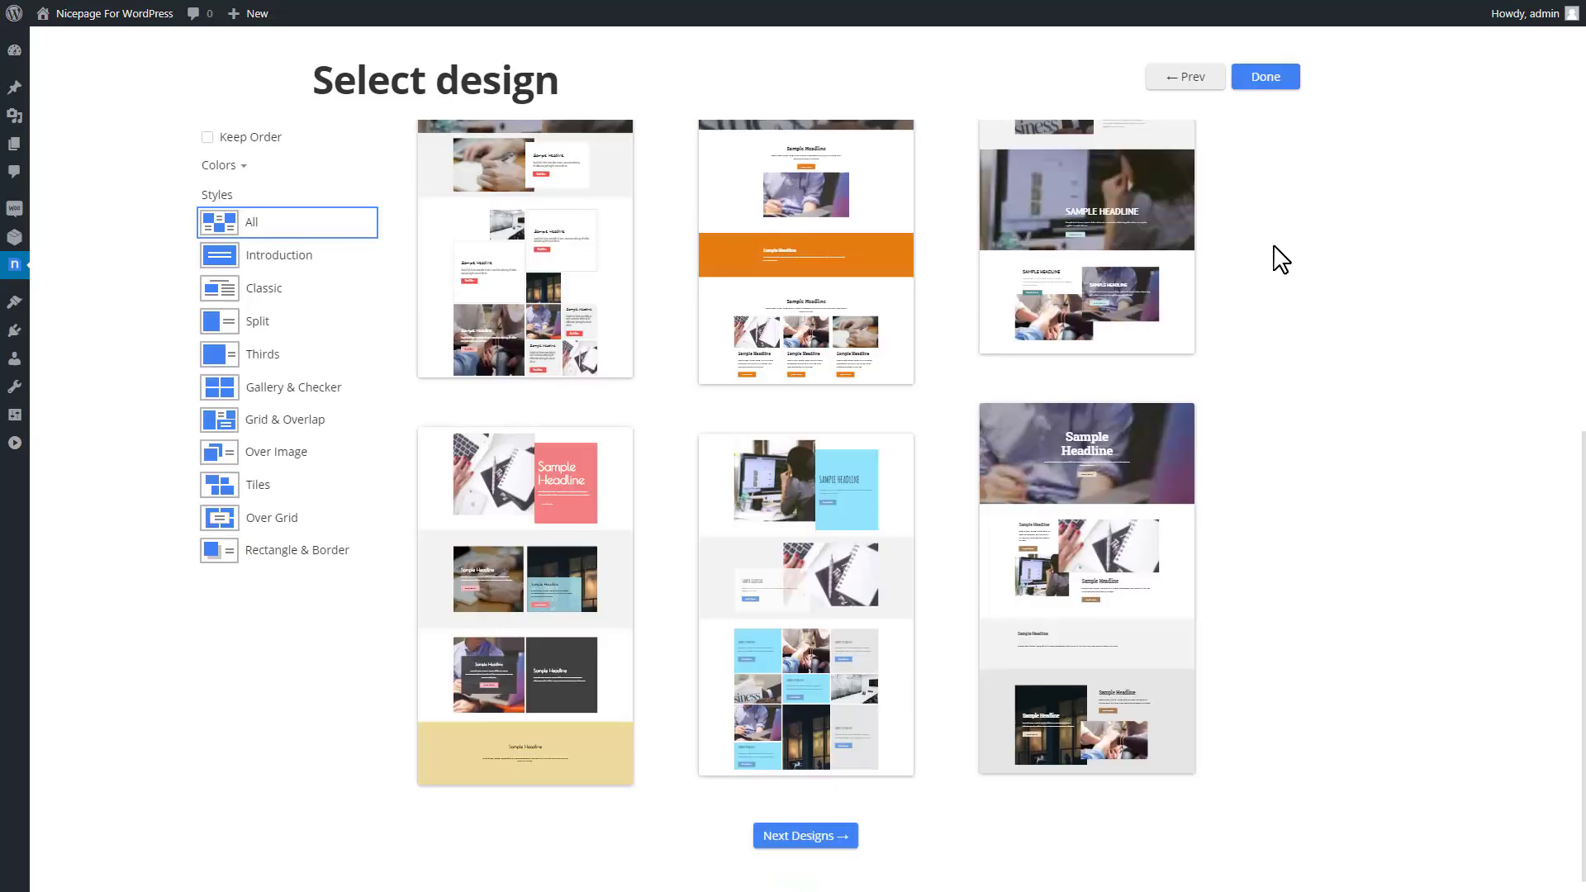
click(821, 842)
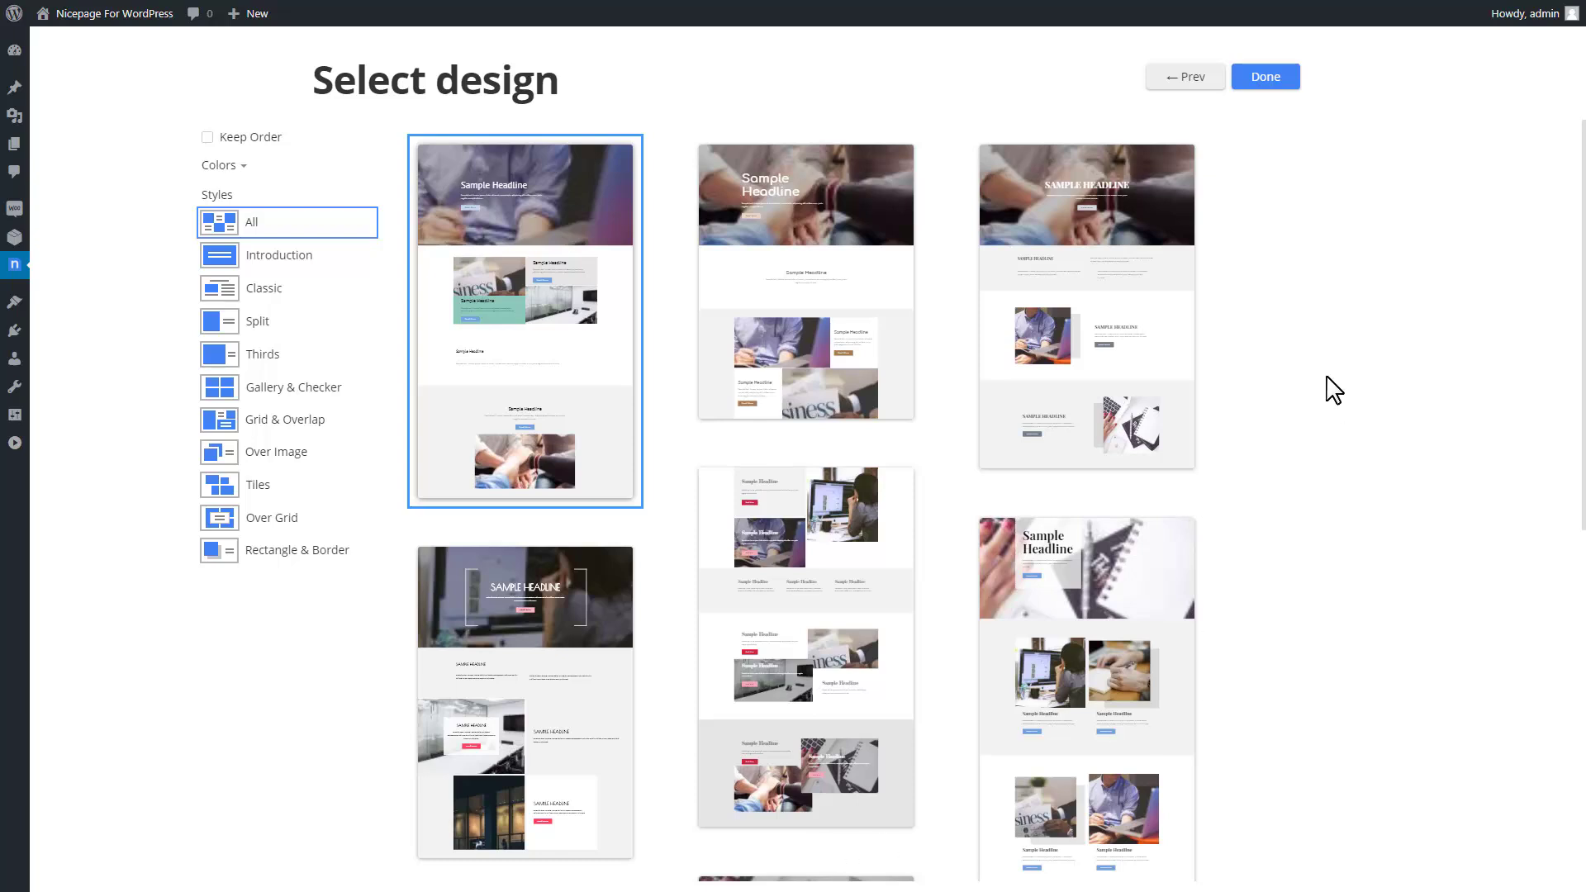
scroll(1330, 388, down, 8)
scroll(1332, 385, up, 8)
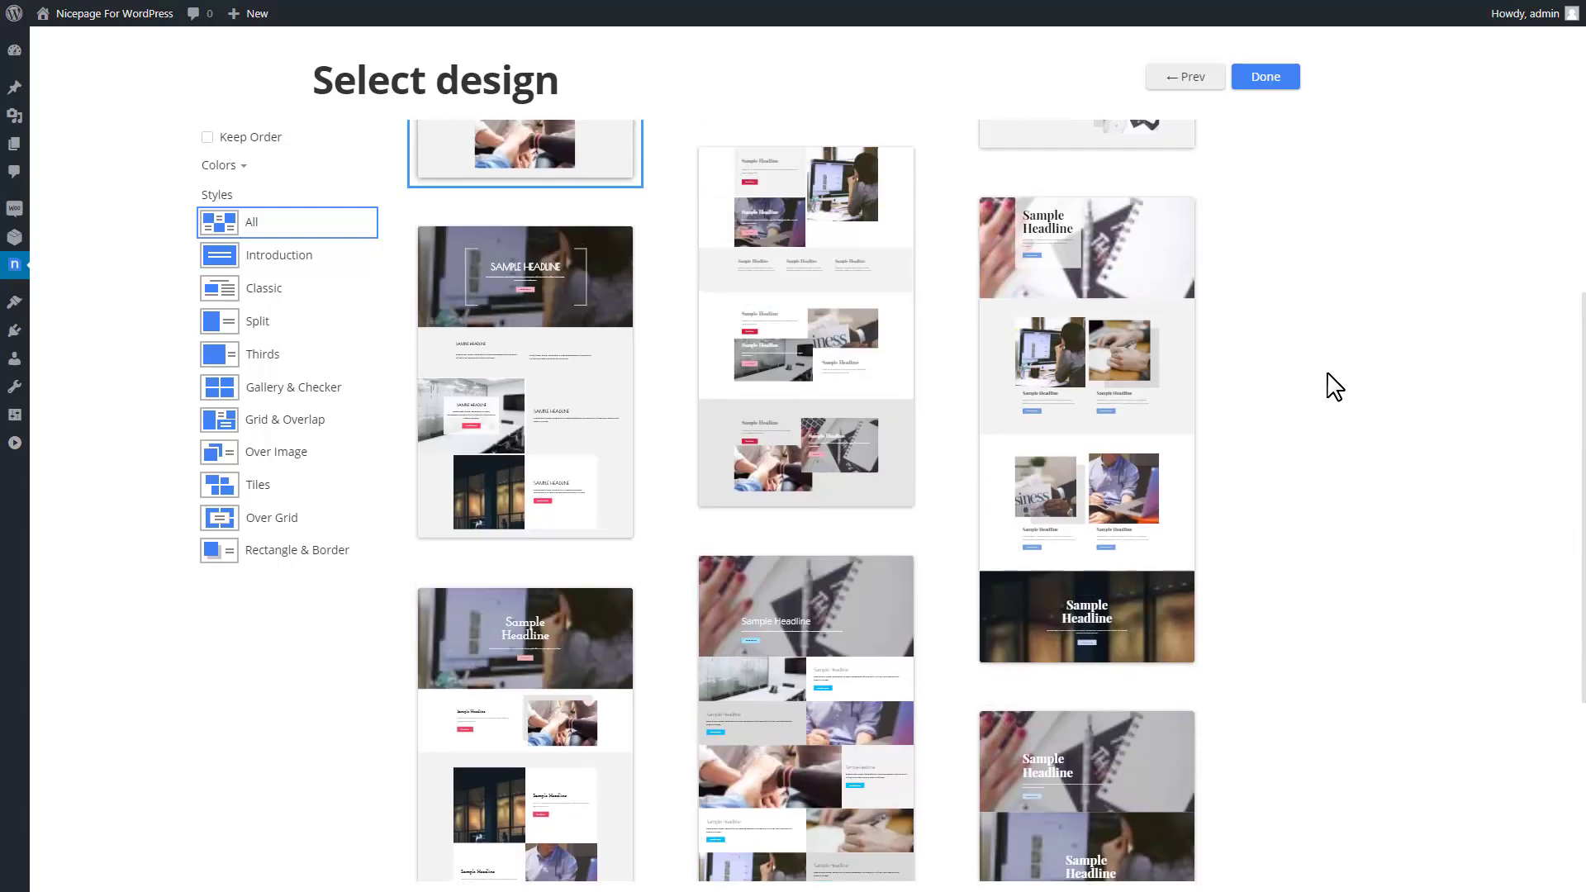
click(1278, 74)
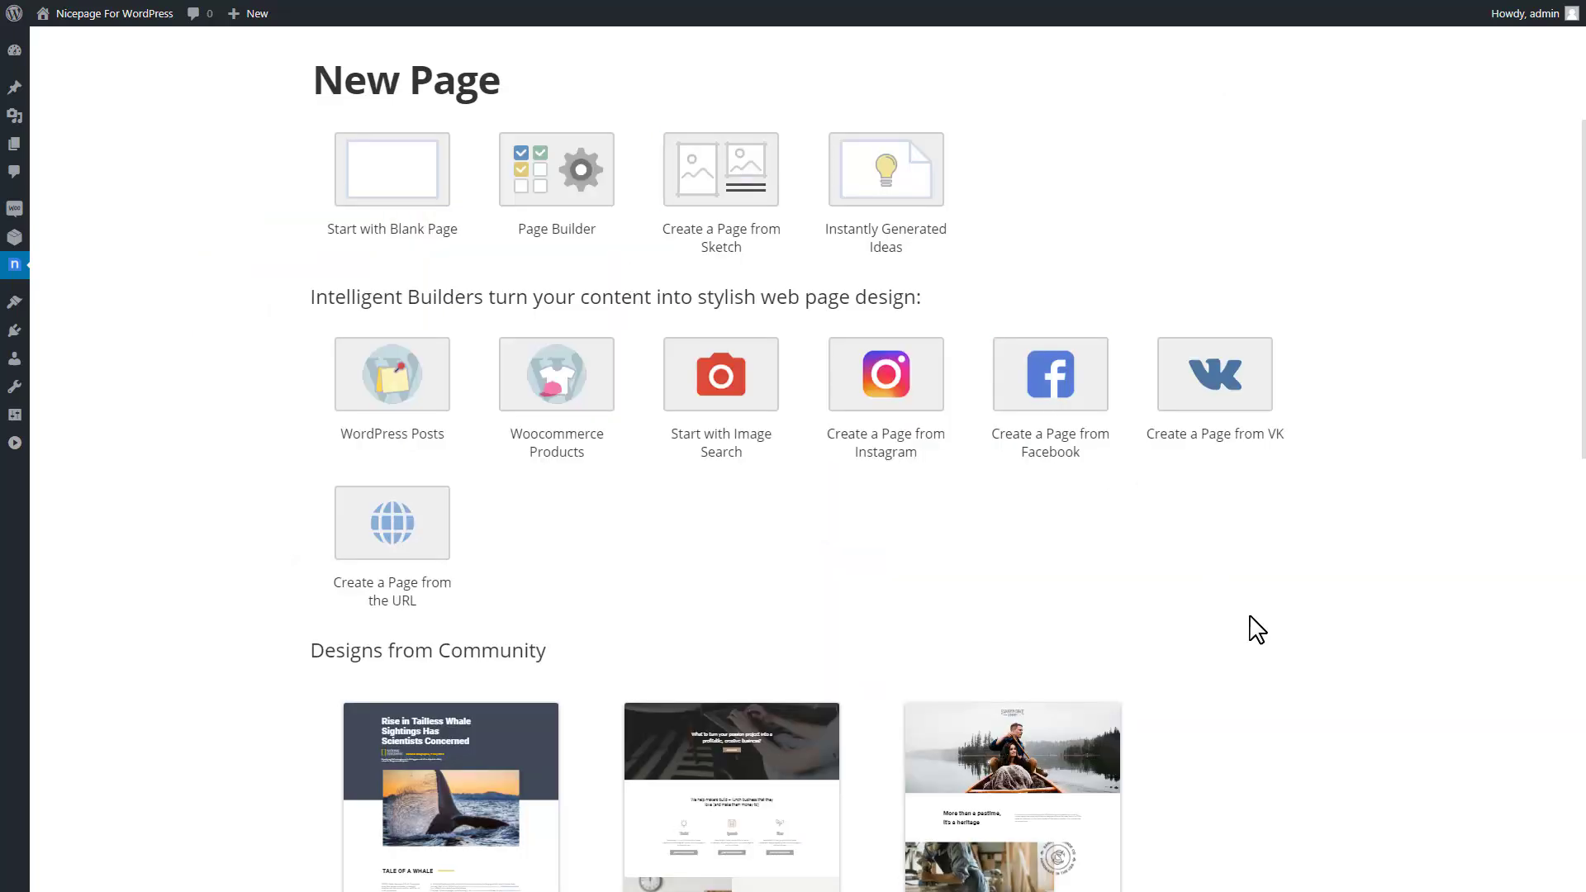
Load more community designs and start the page from the Business of the Future design.
scroll(1256, 629, down, 10)
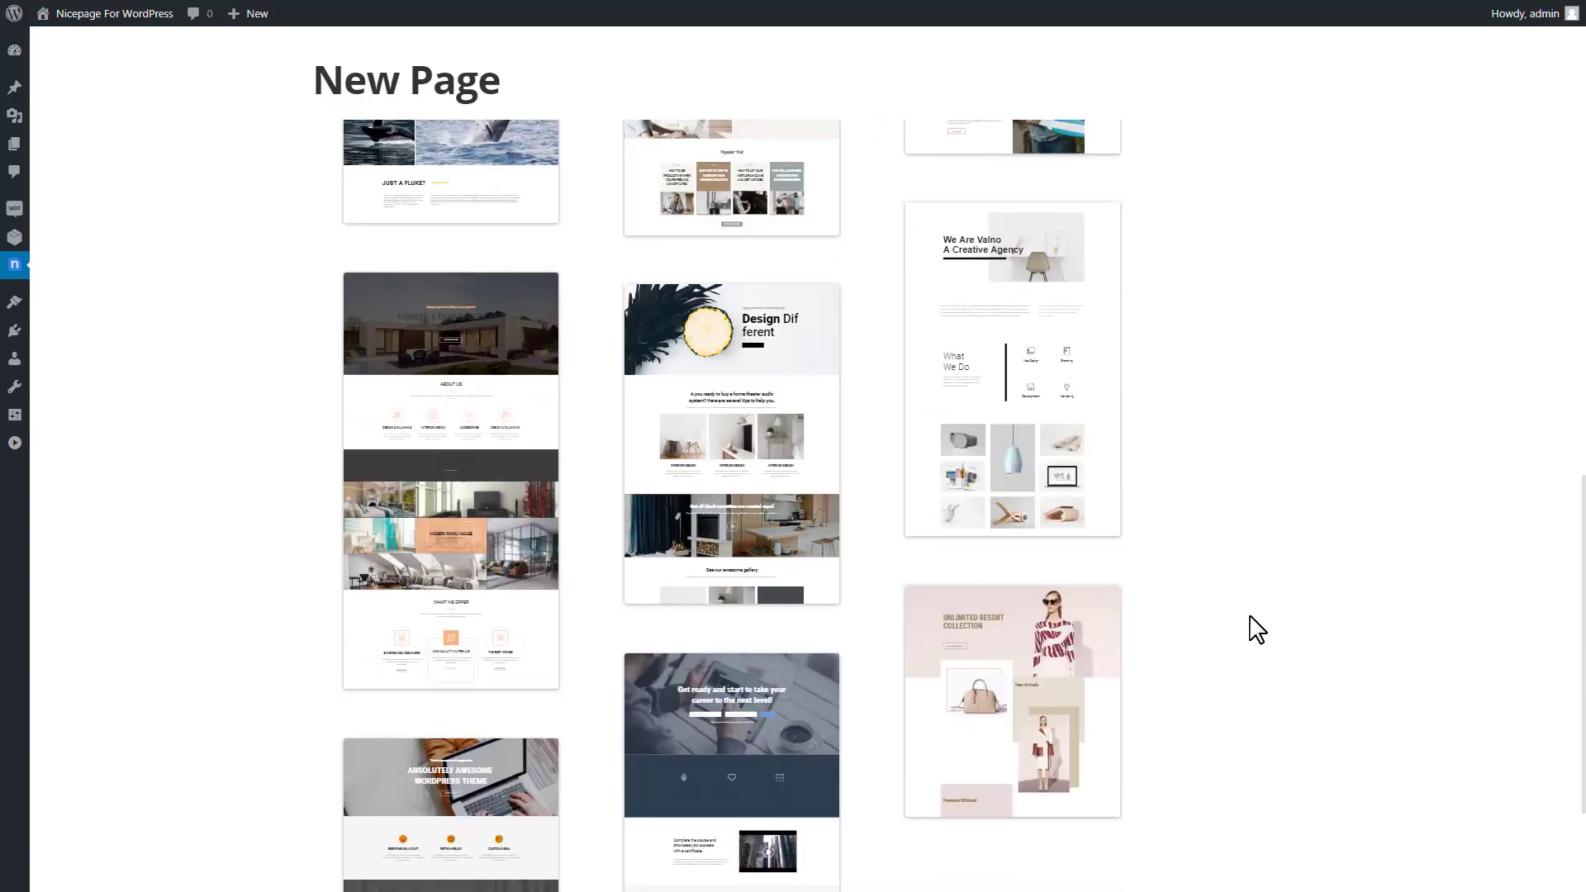
click(730, 861)
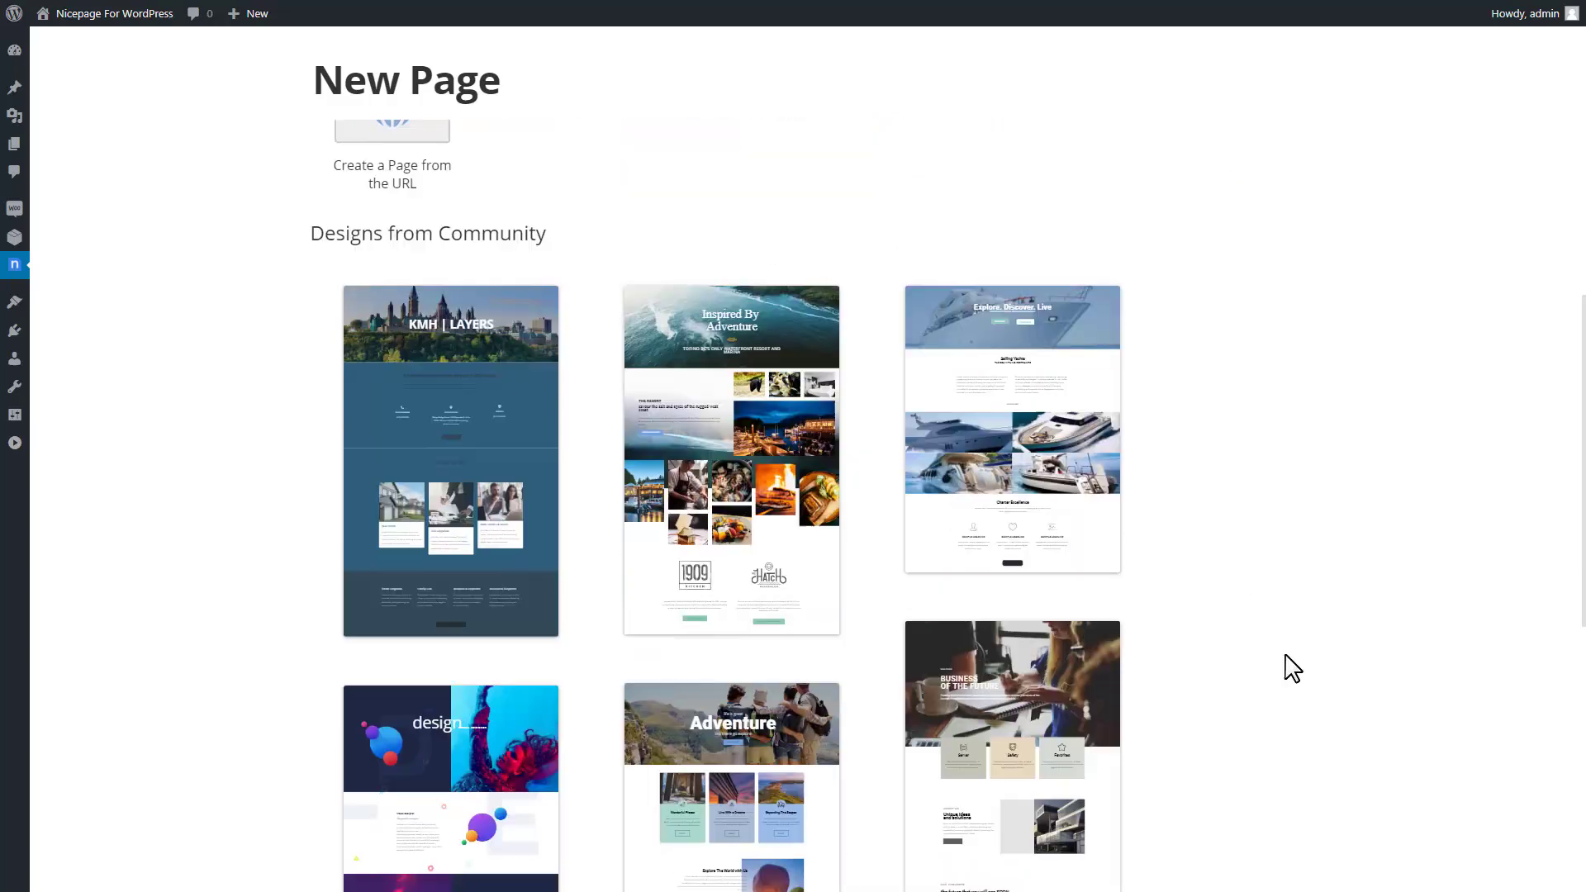
scroll(1289, 666, down, 5)
scroll(1289, 666, down, 1)
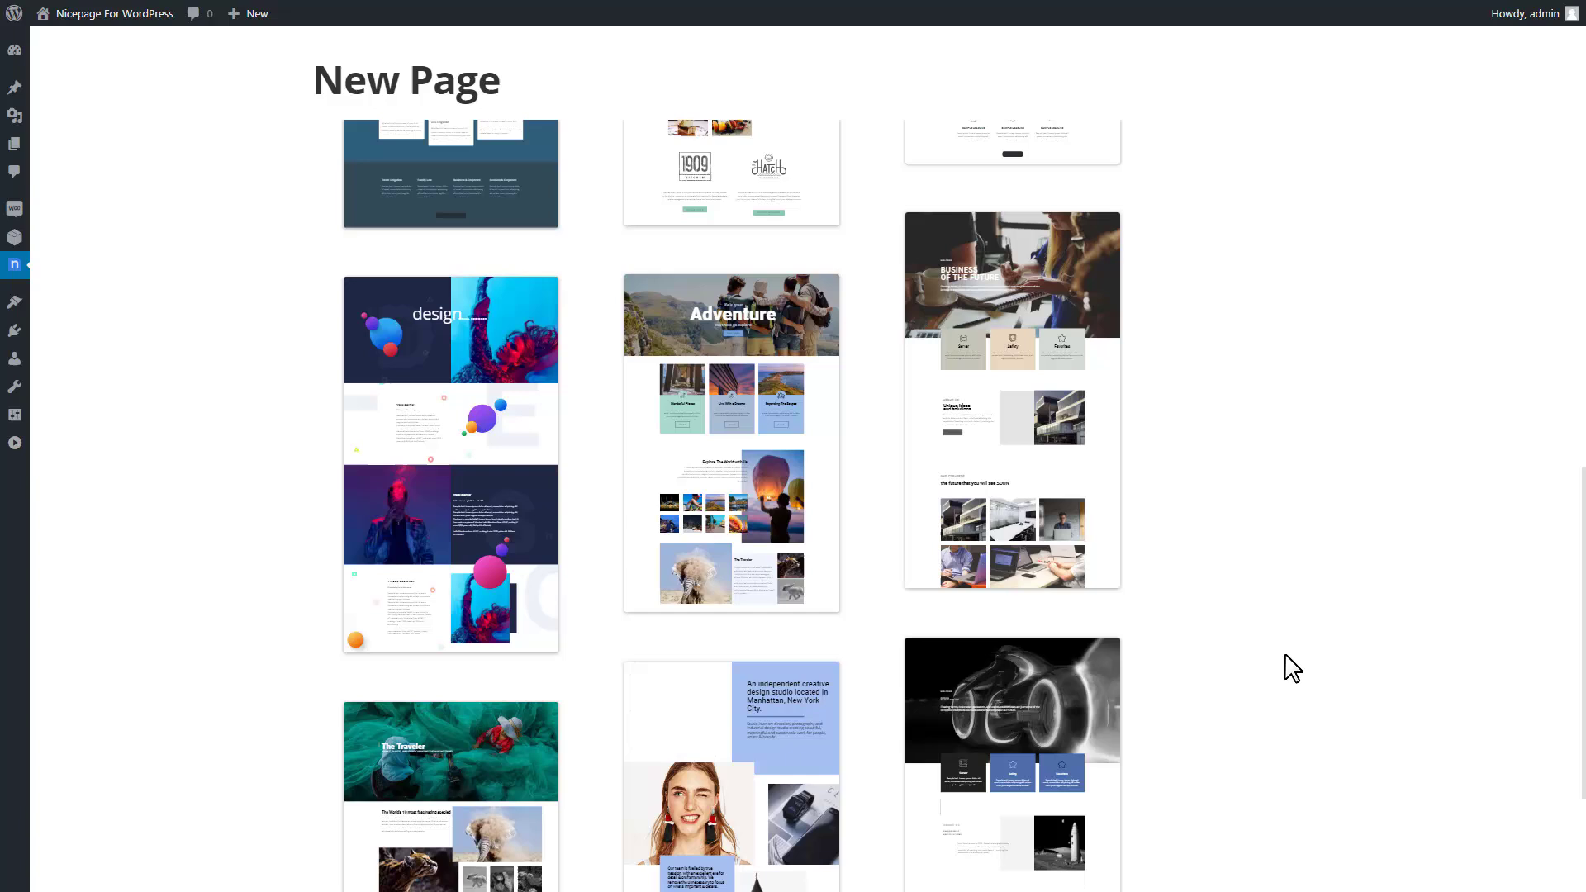
click(1095, 500)
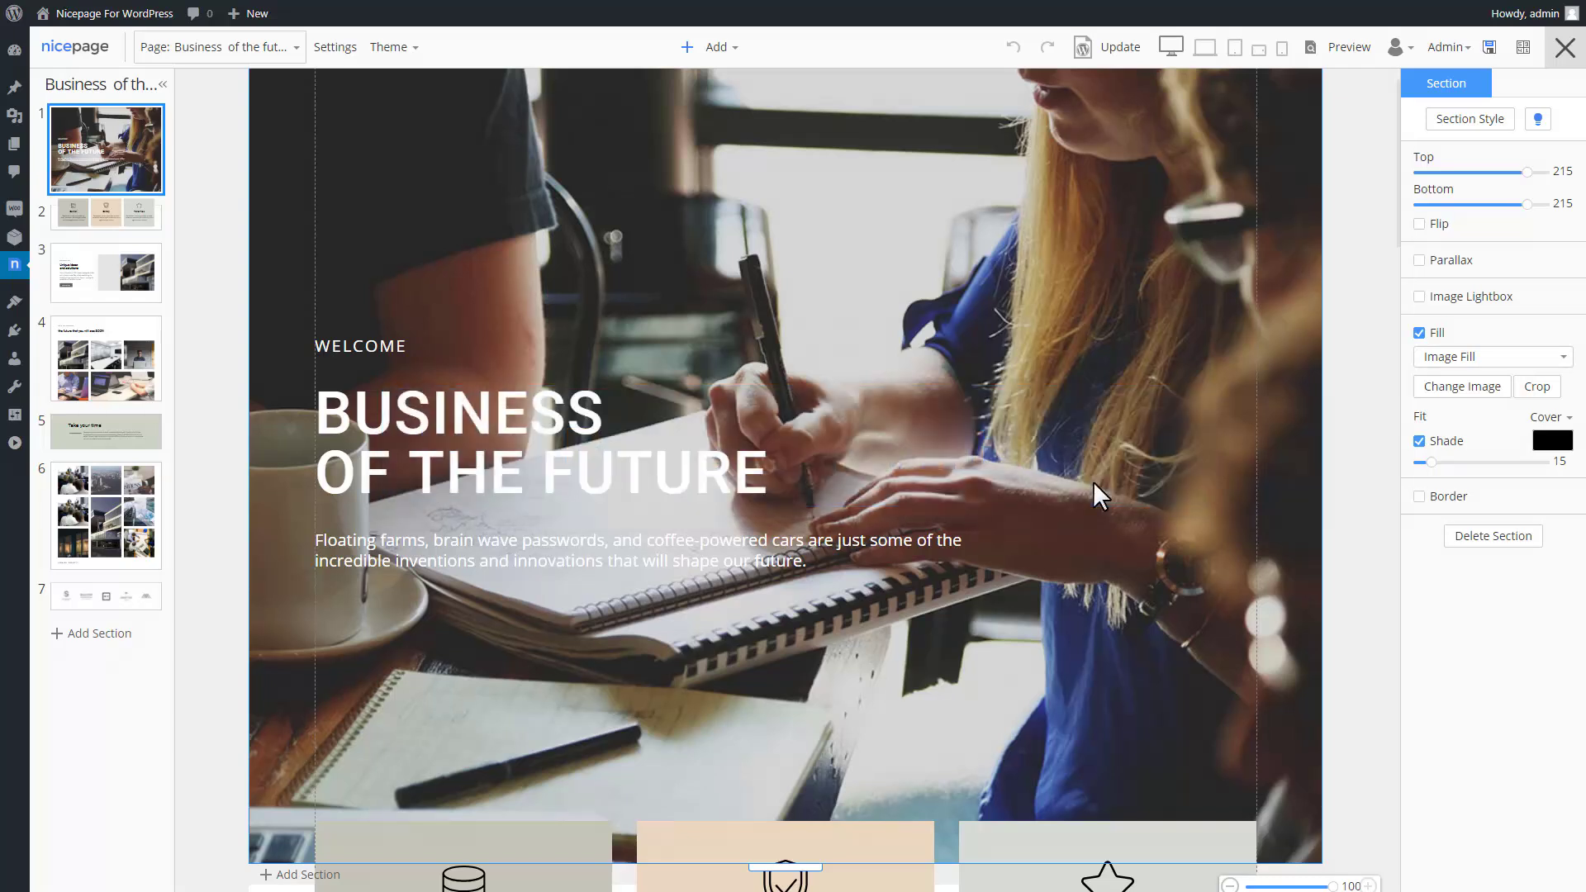
click(294, 50)
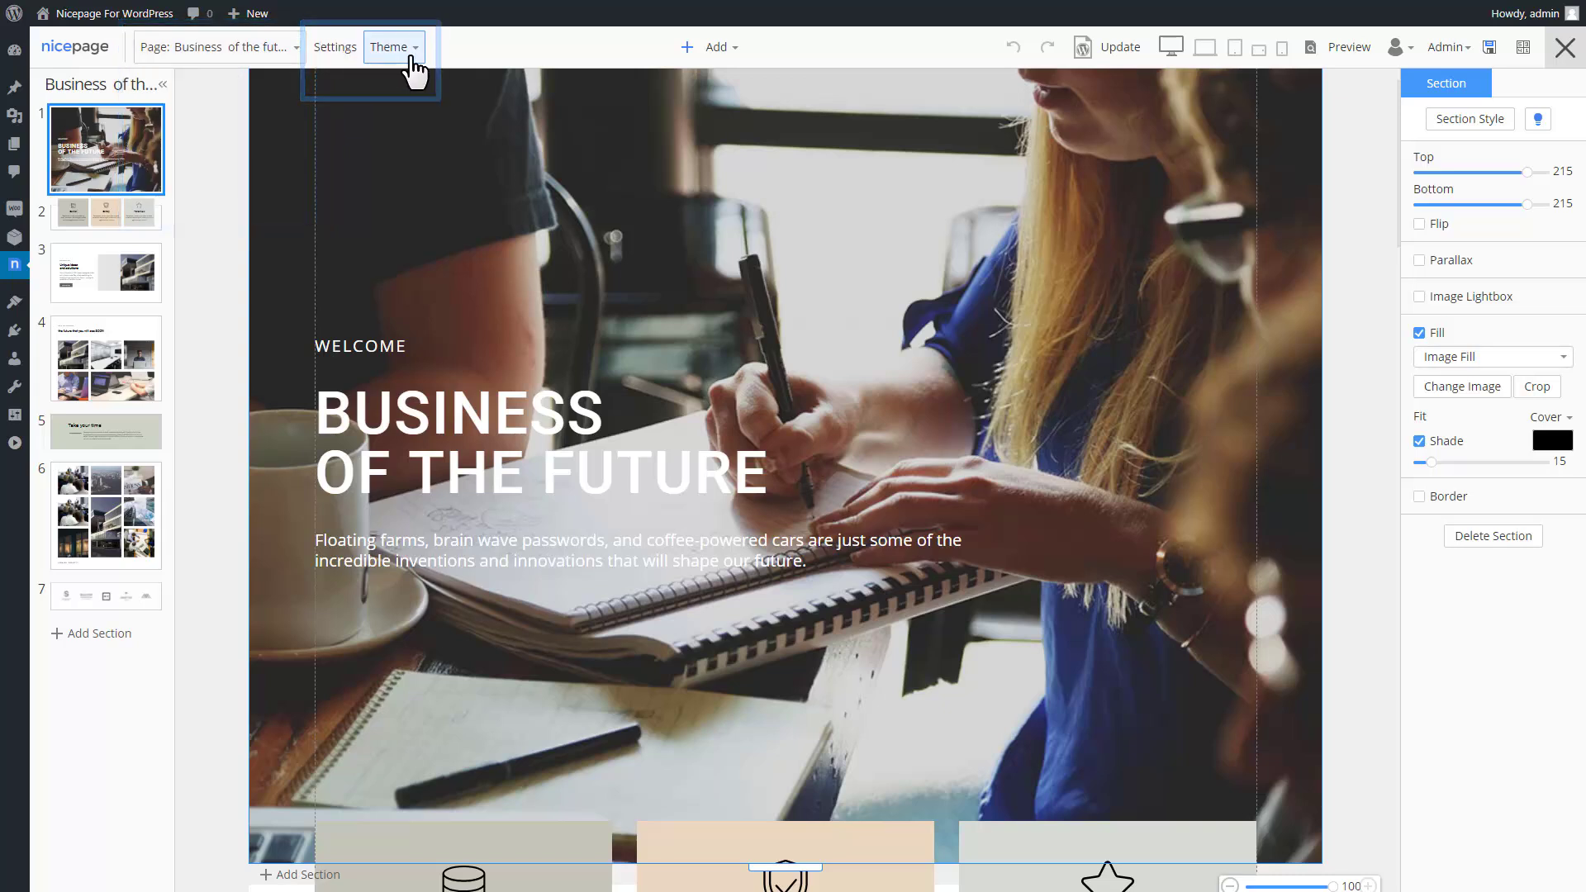
click(719, 49)
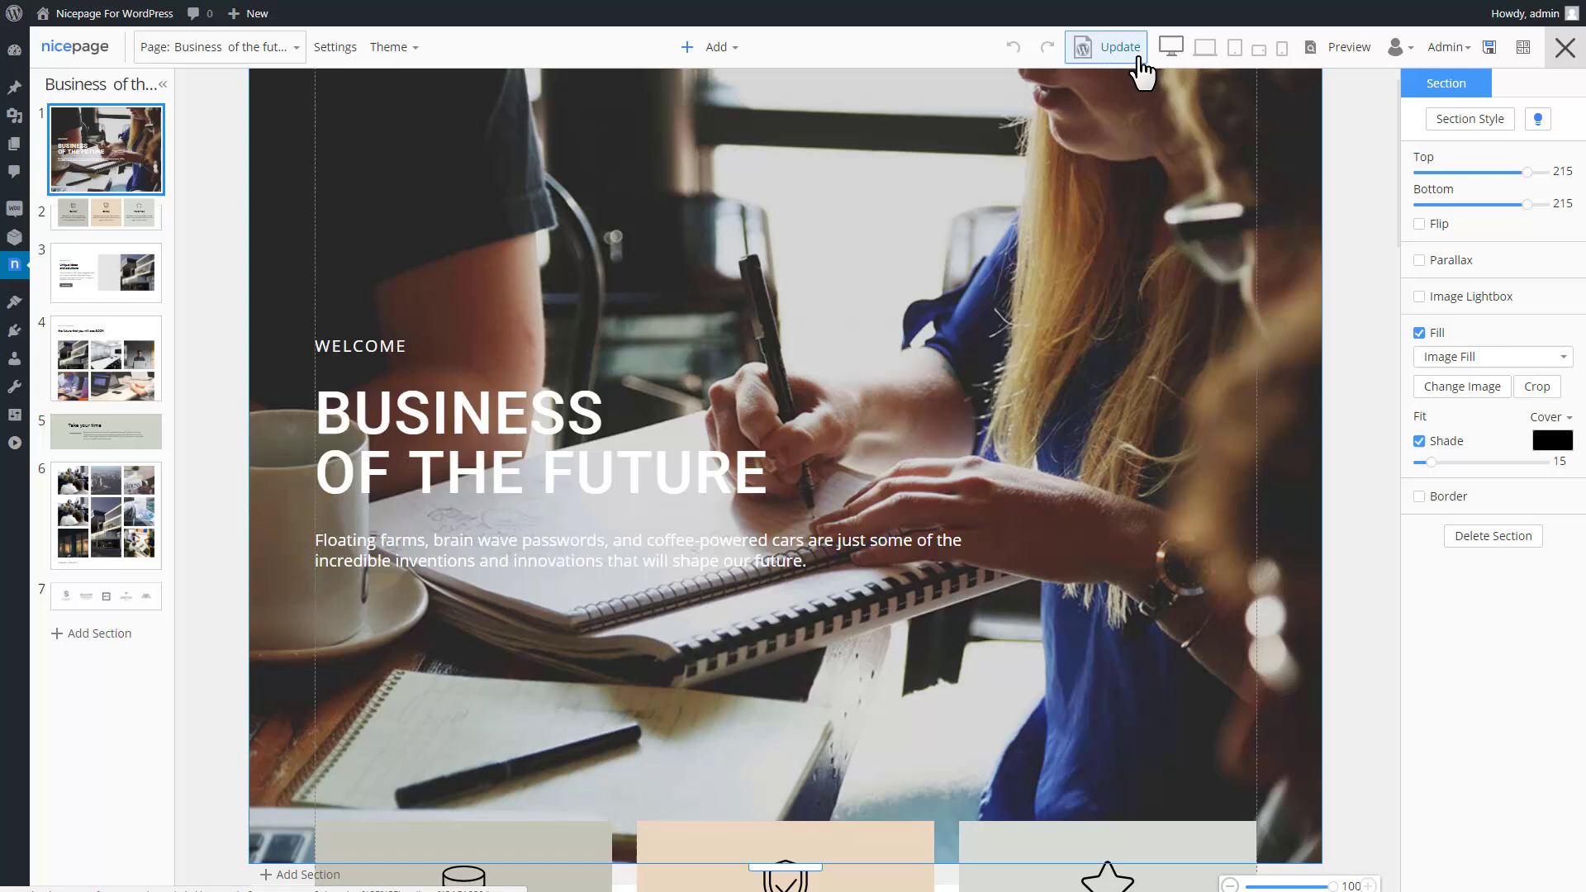
Duplicate the third section, Unique Ideas, from its thumbnail options menu.
click(1295, 886)
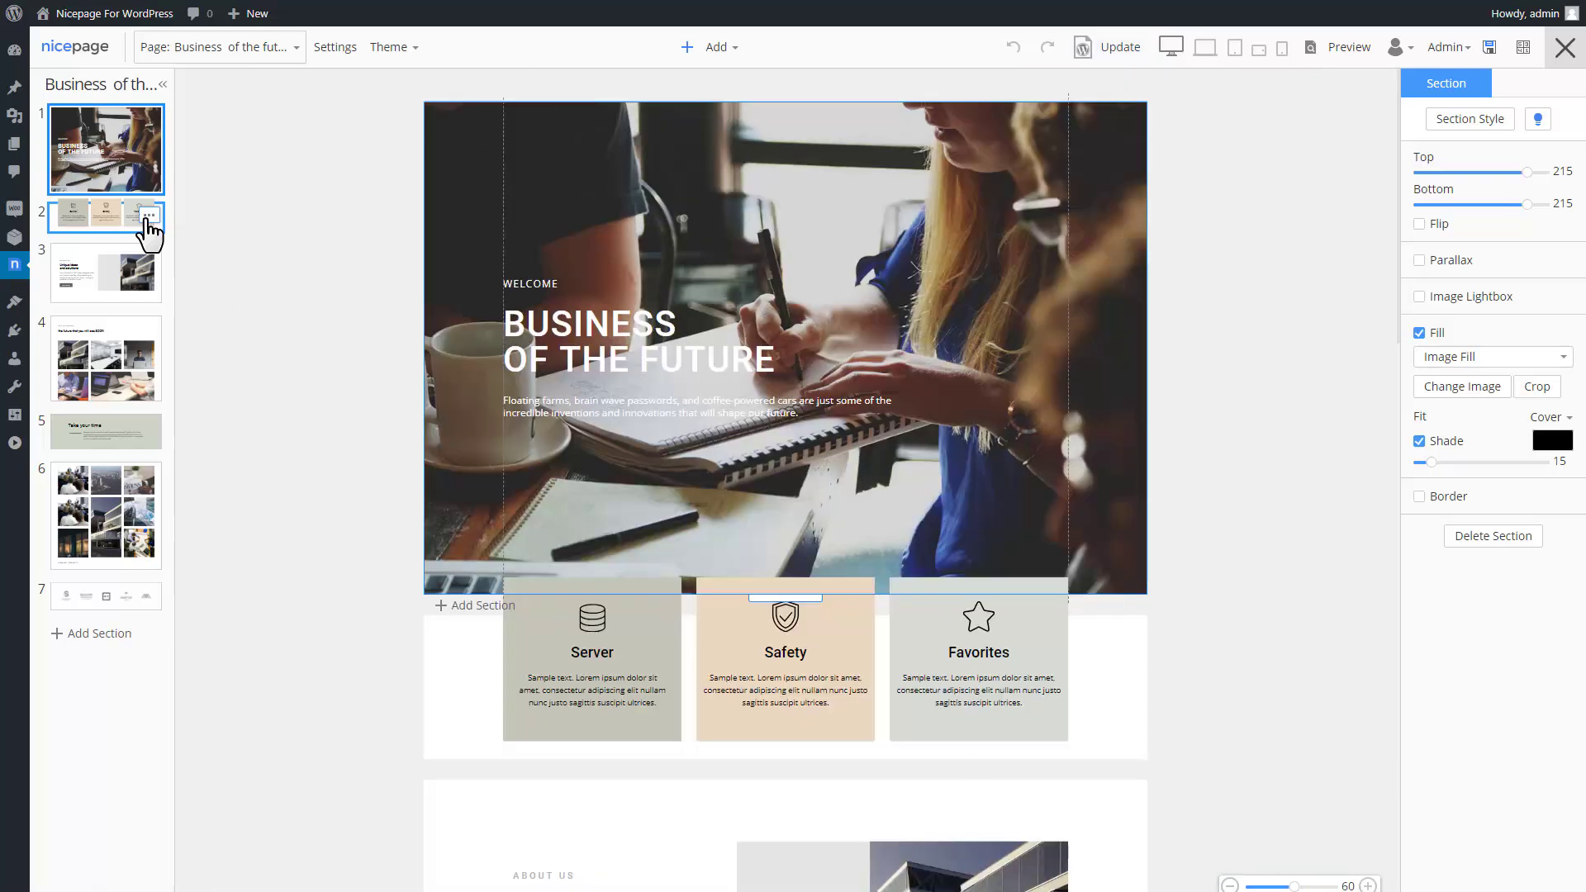
mouse_move(150, 233)
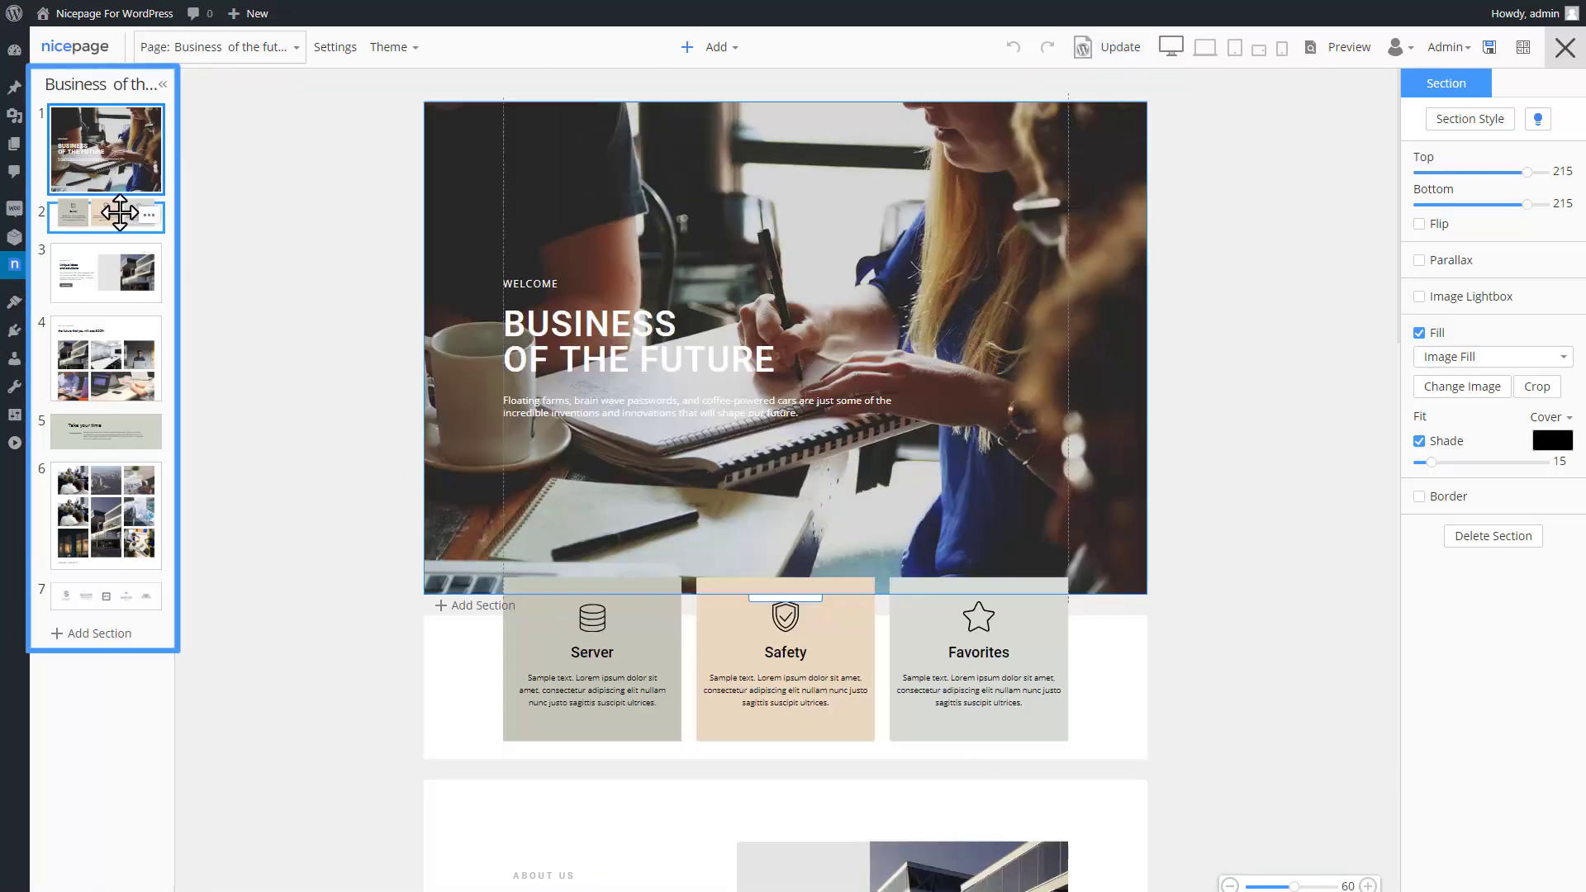
click(119, 213)
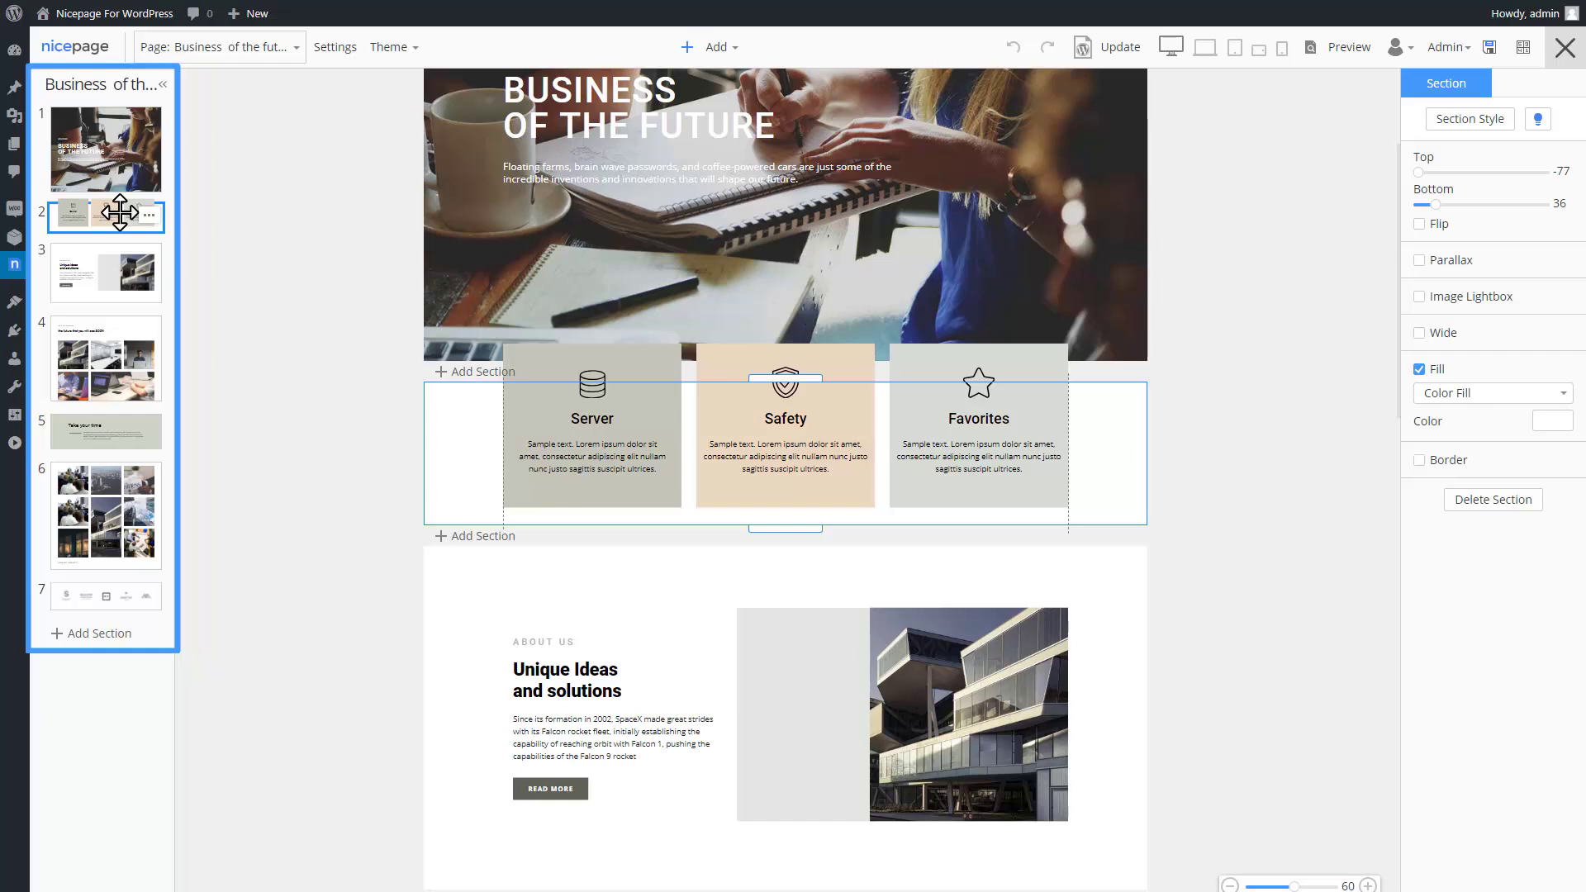
click(98, 262)
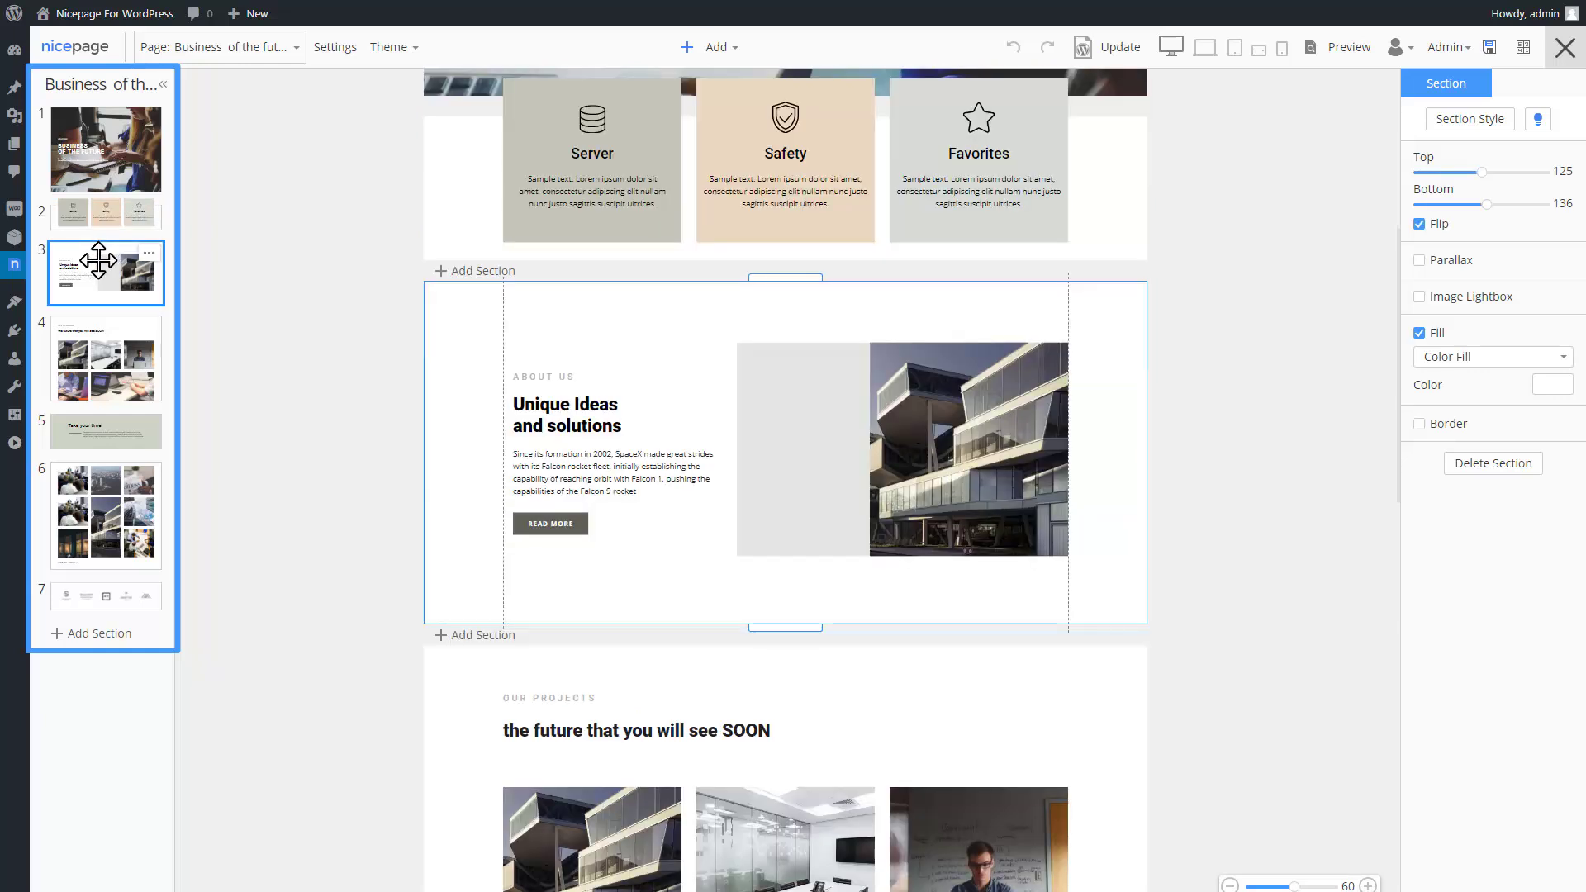
click(150, 254)
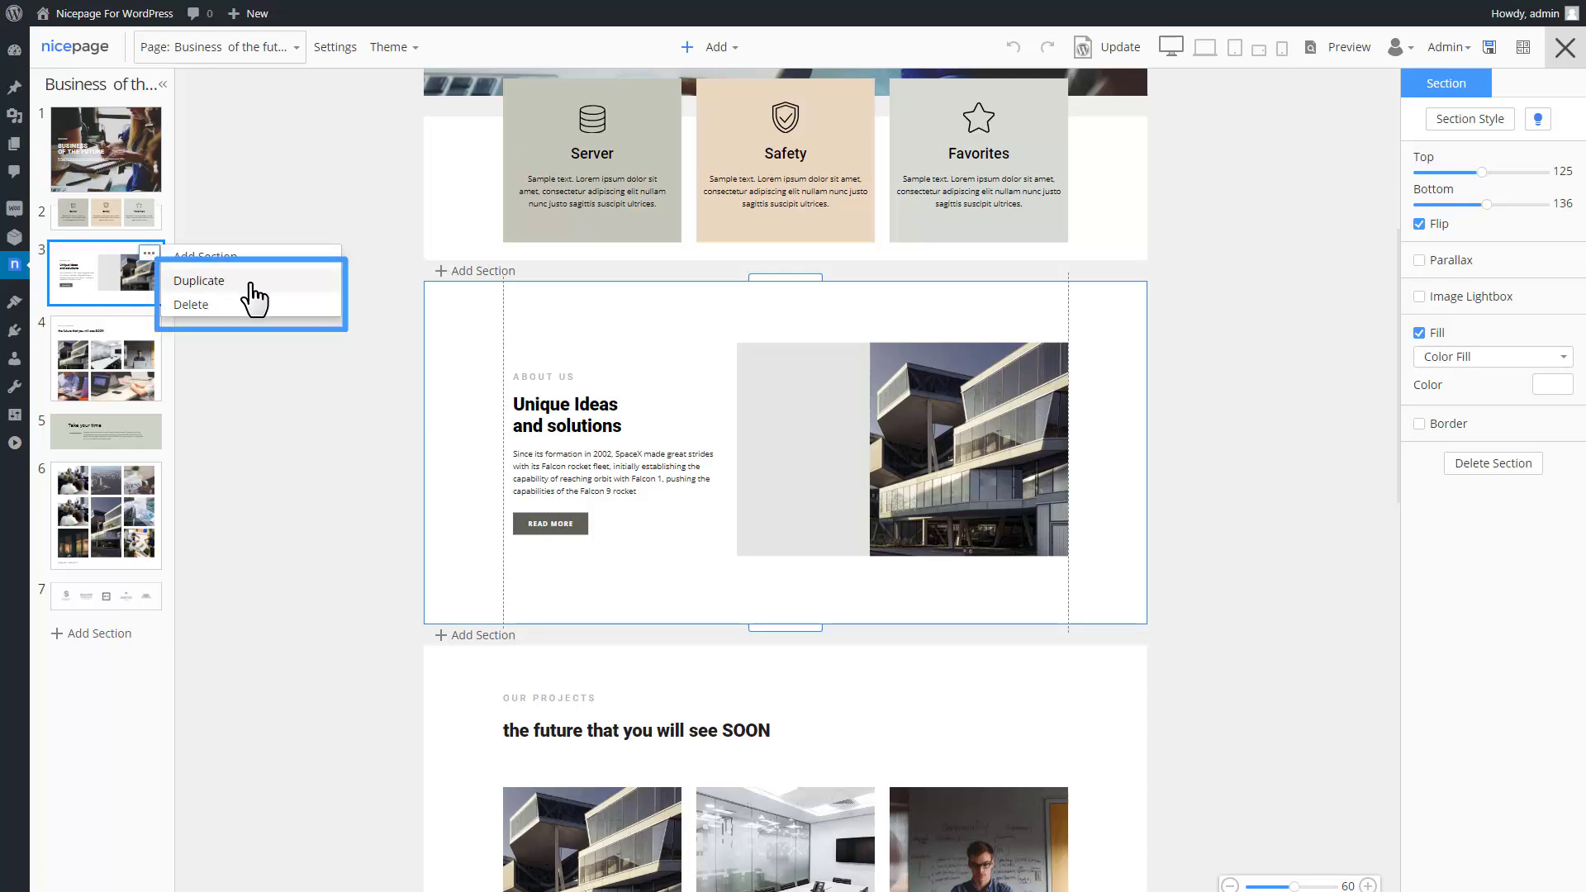
click(199, 281)
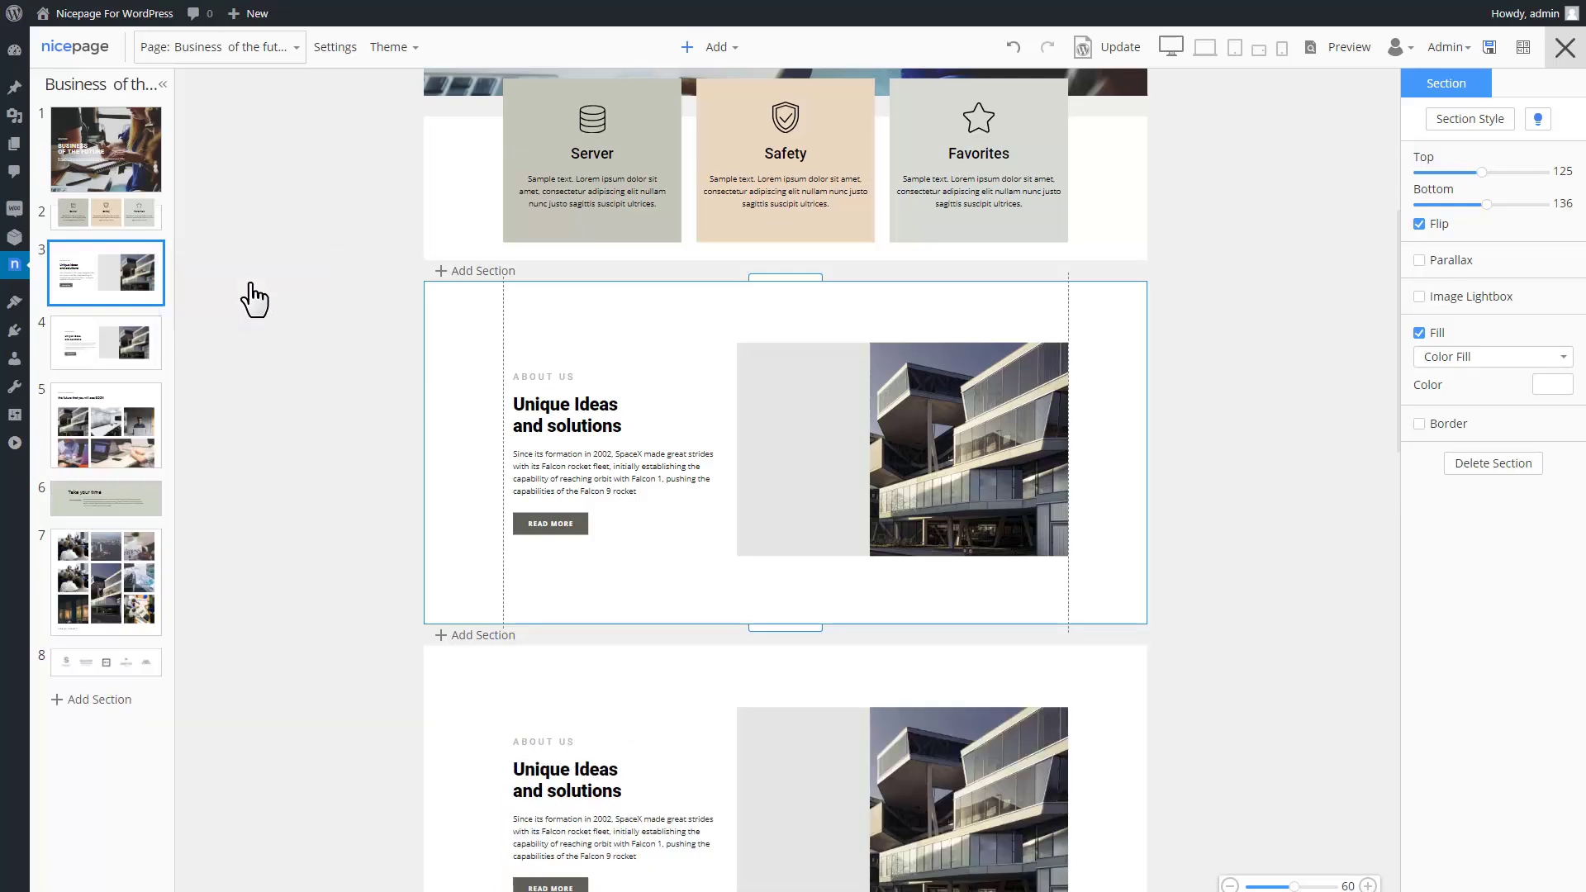
Move the copy below the projects section, then delete it and save the page.
click(78, 333)
drag(80, 343, 86, 428)
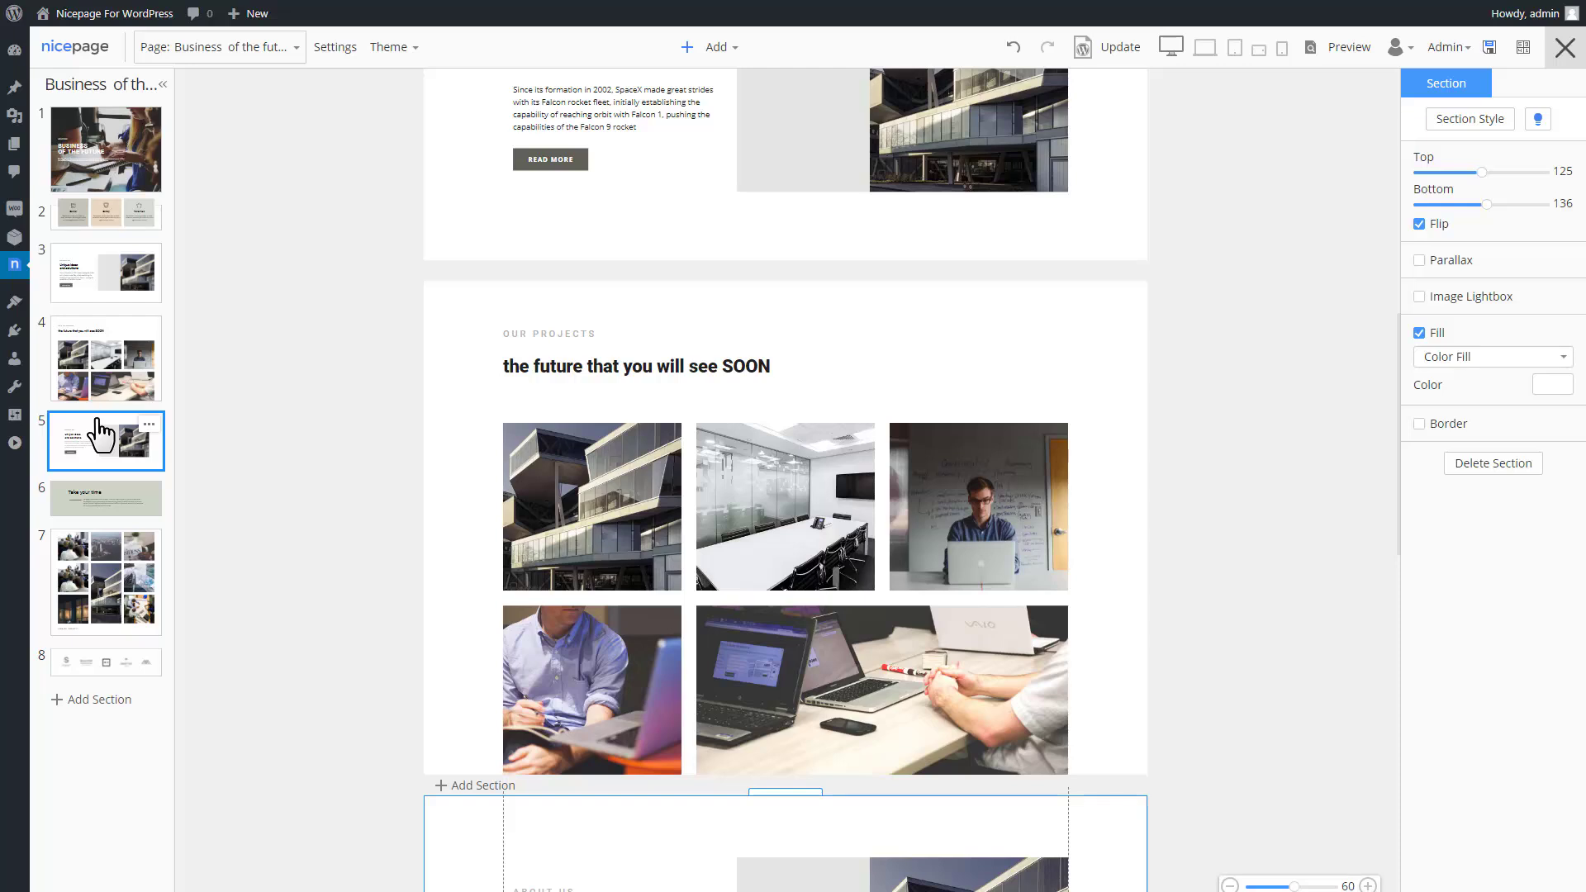
click(152, 425)
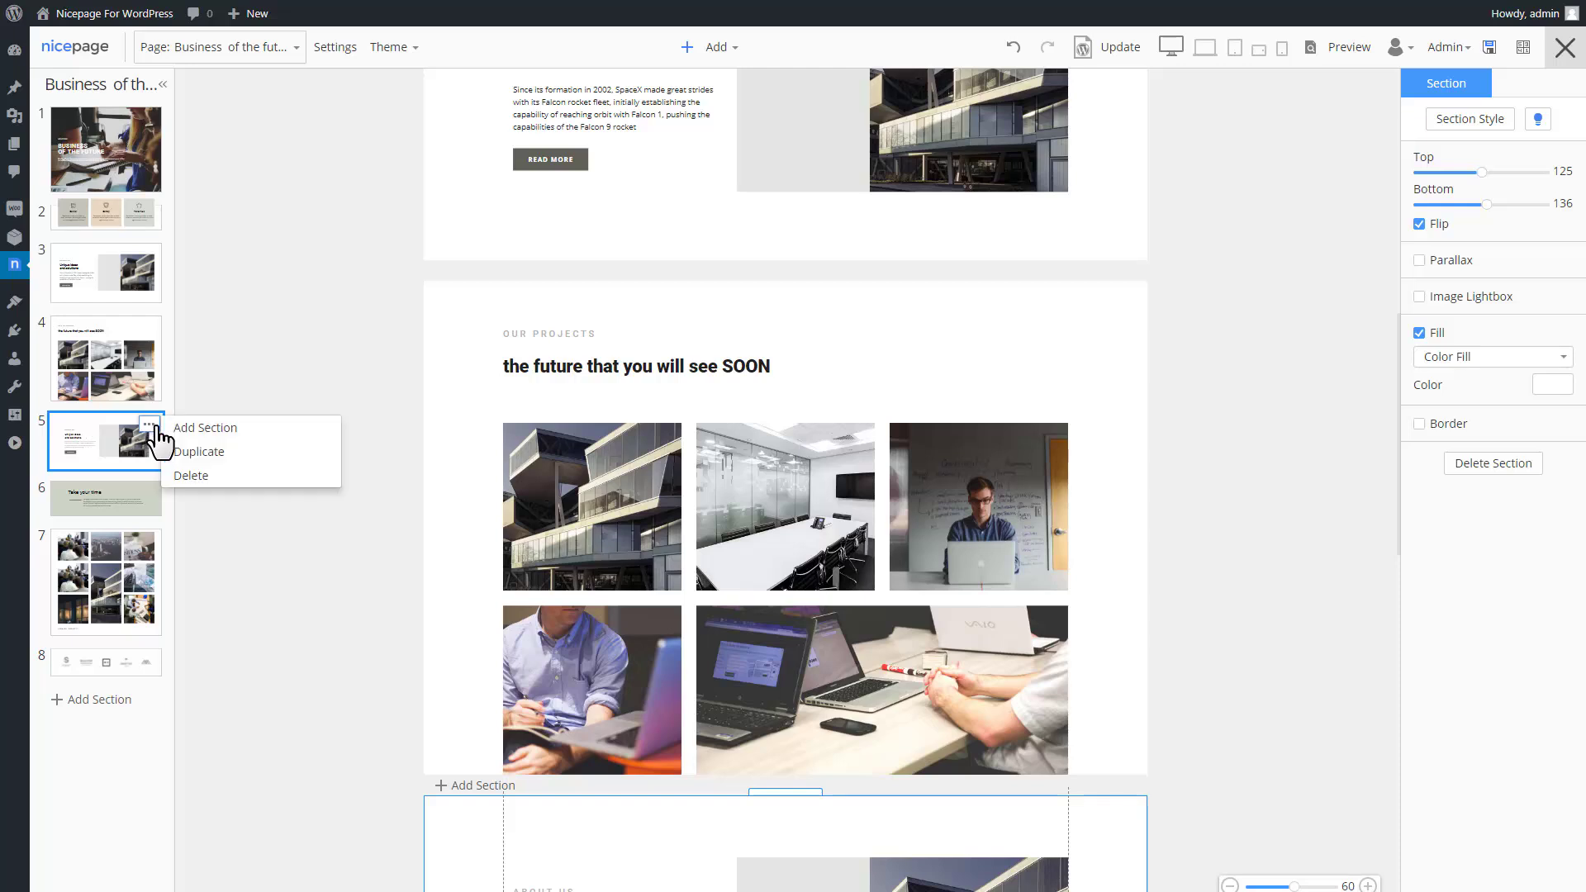
click(239, 490)
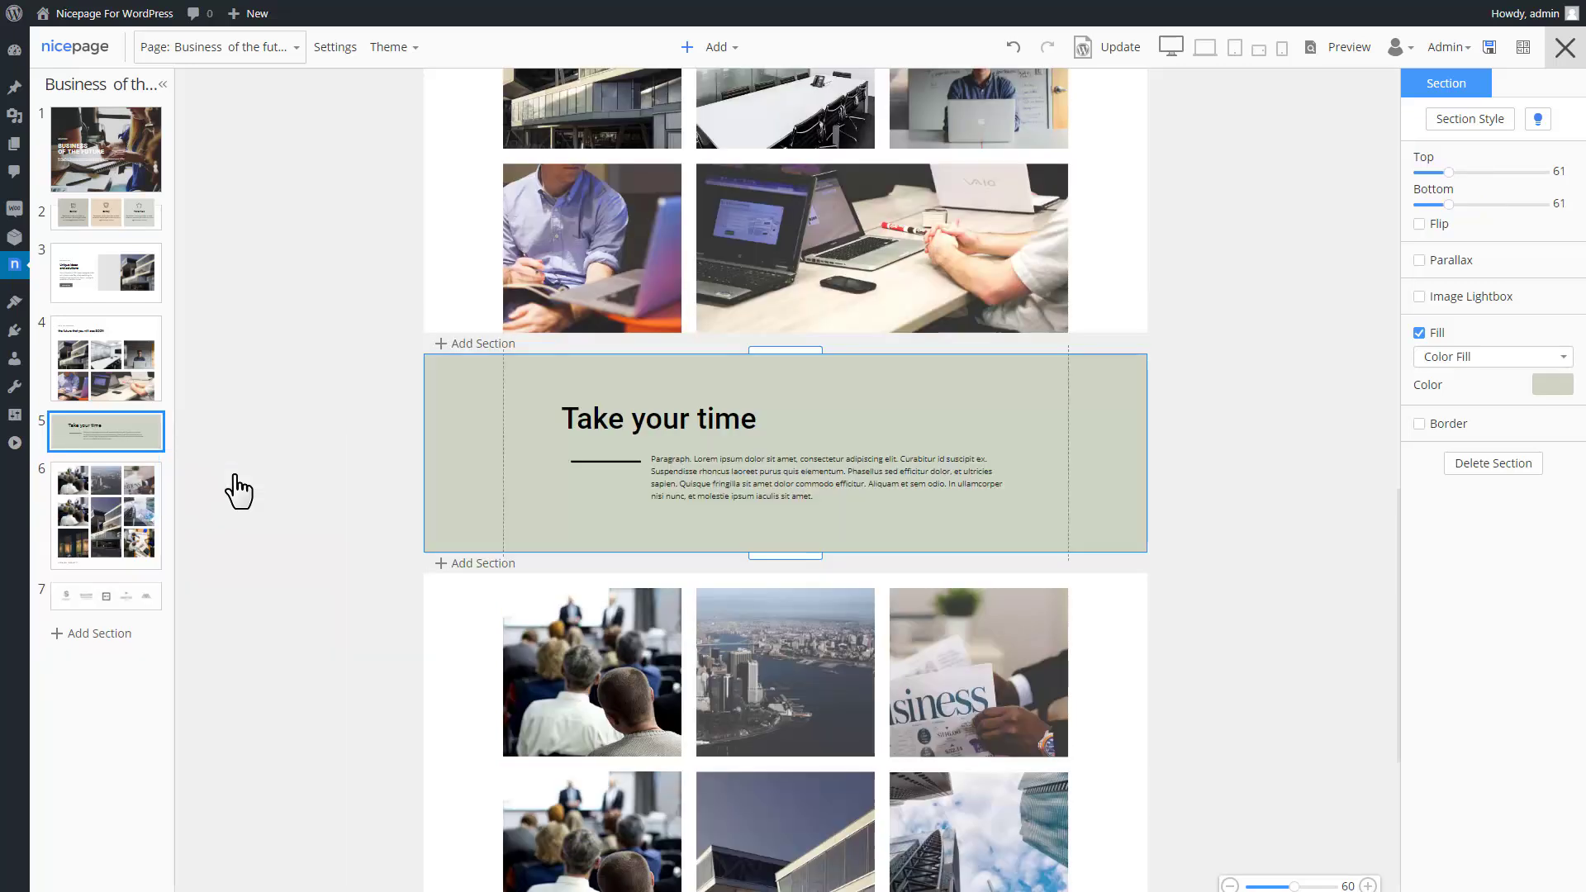
click(1124, 51)
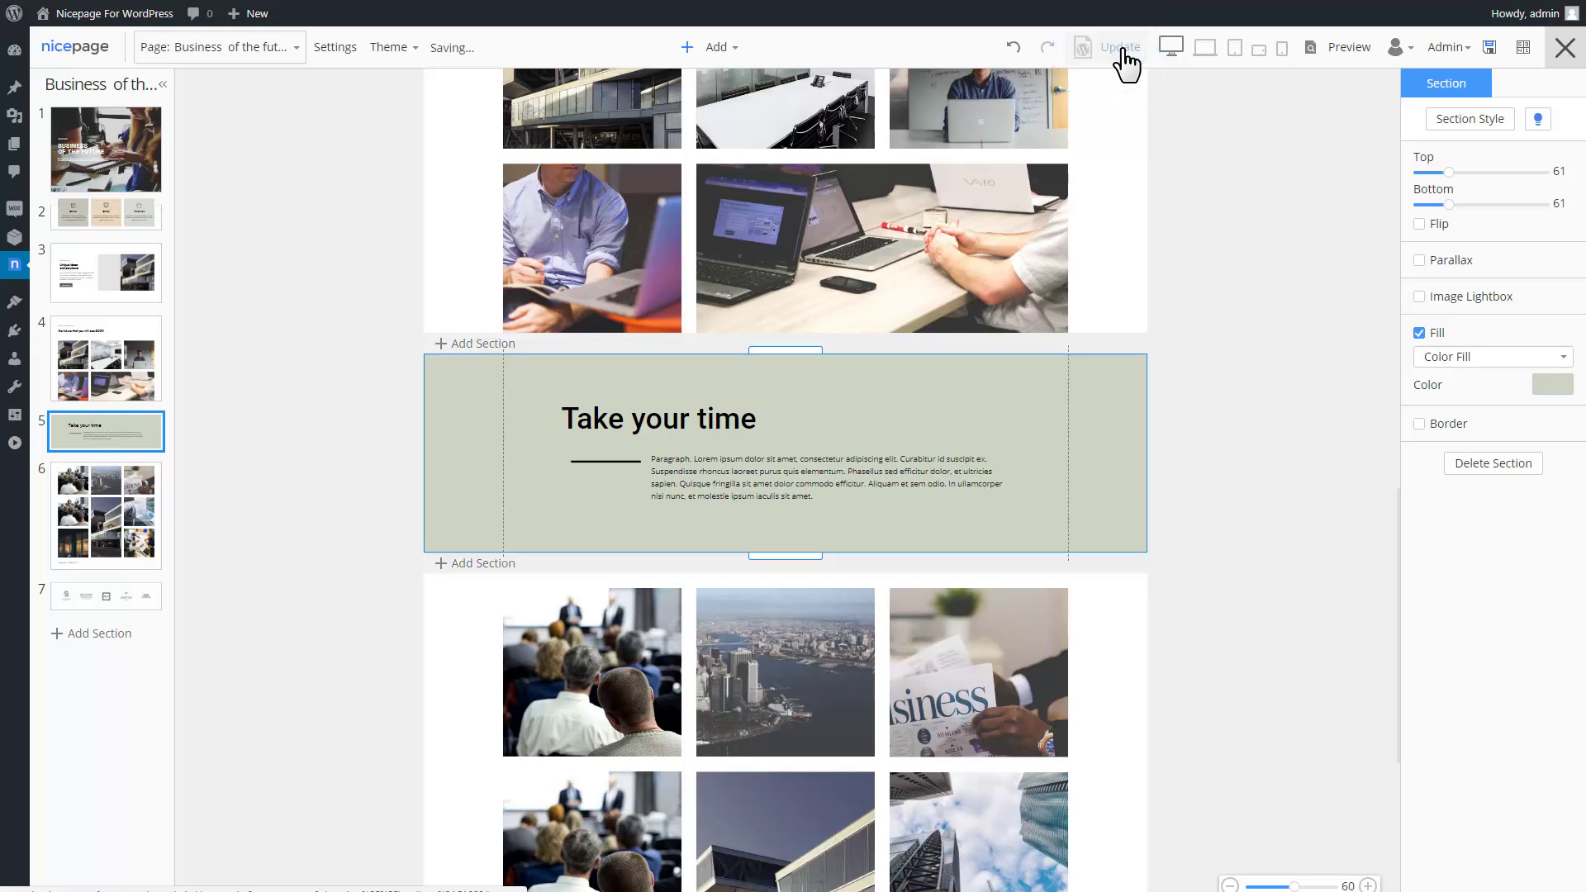
click(61, 257)
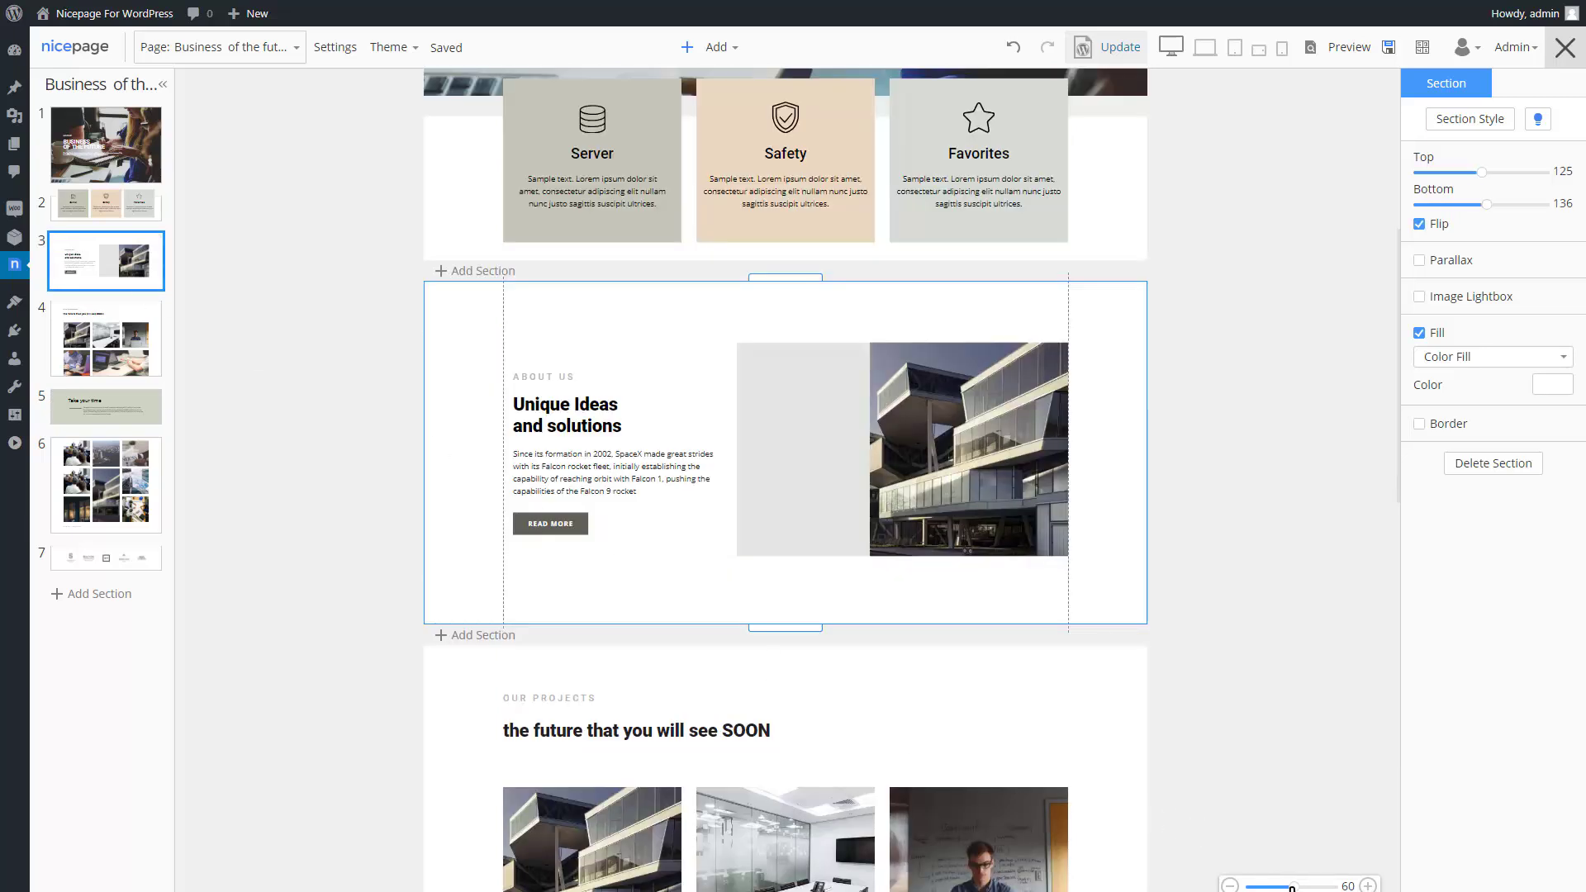
drag(1290, 881, 1339, 885)
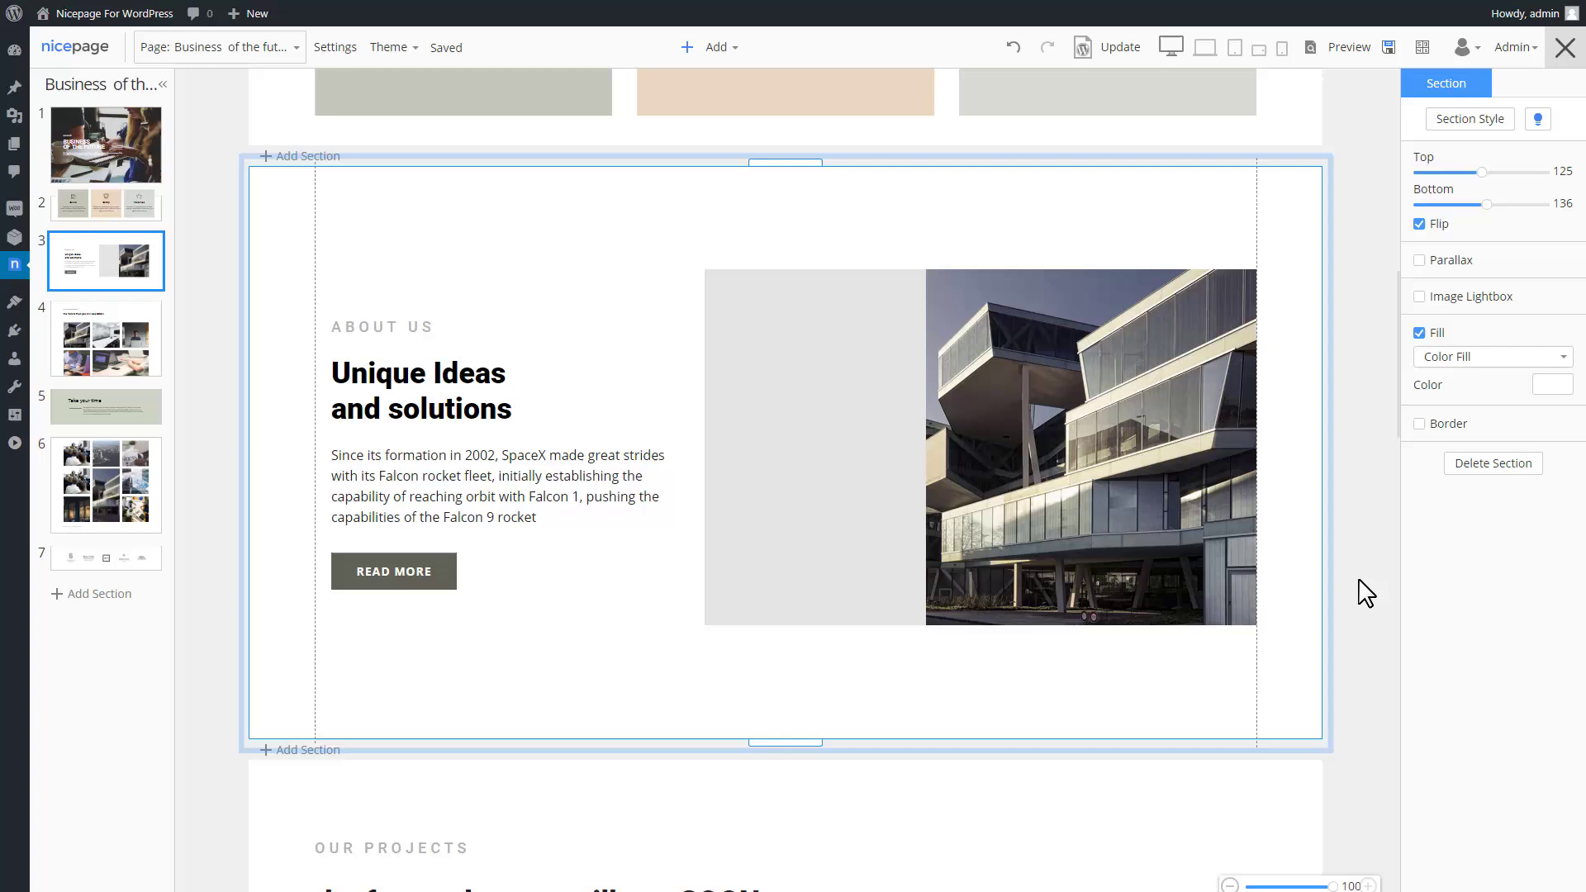
click(1152, 504)
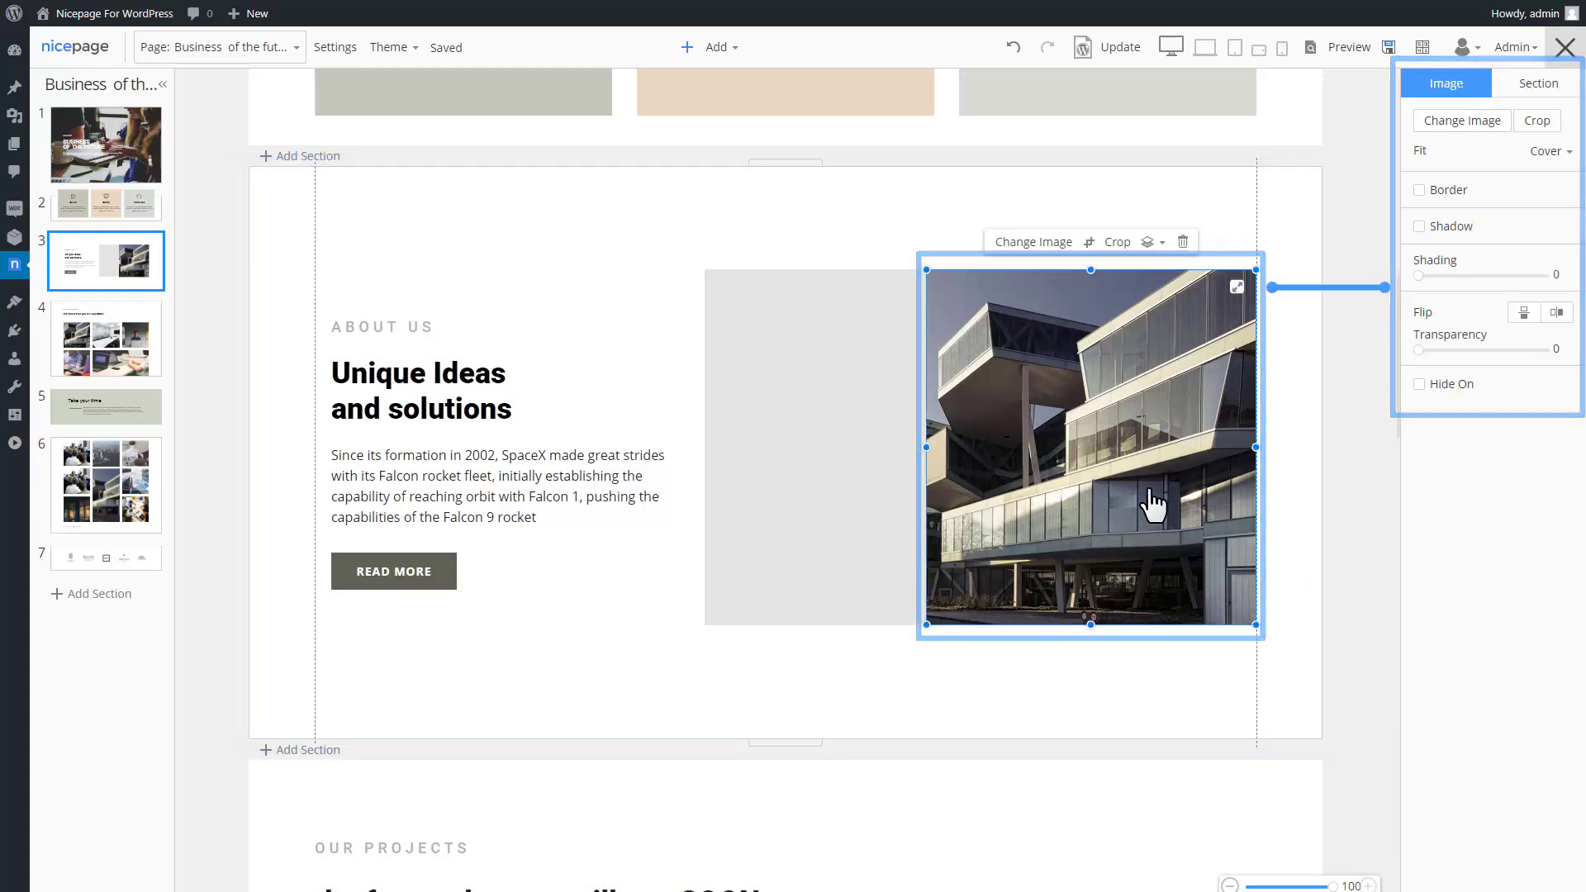
click(485, 395)
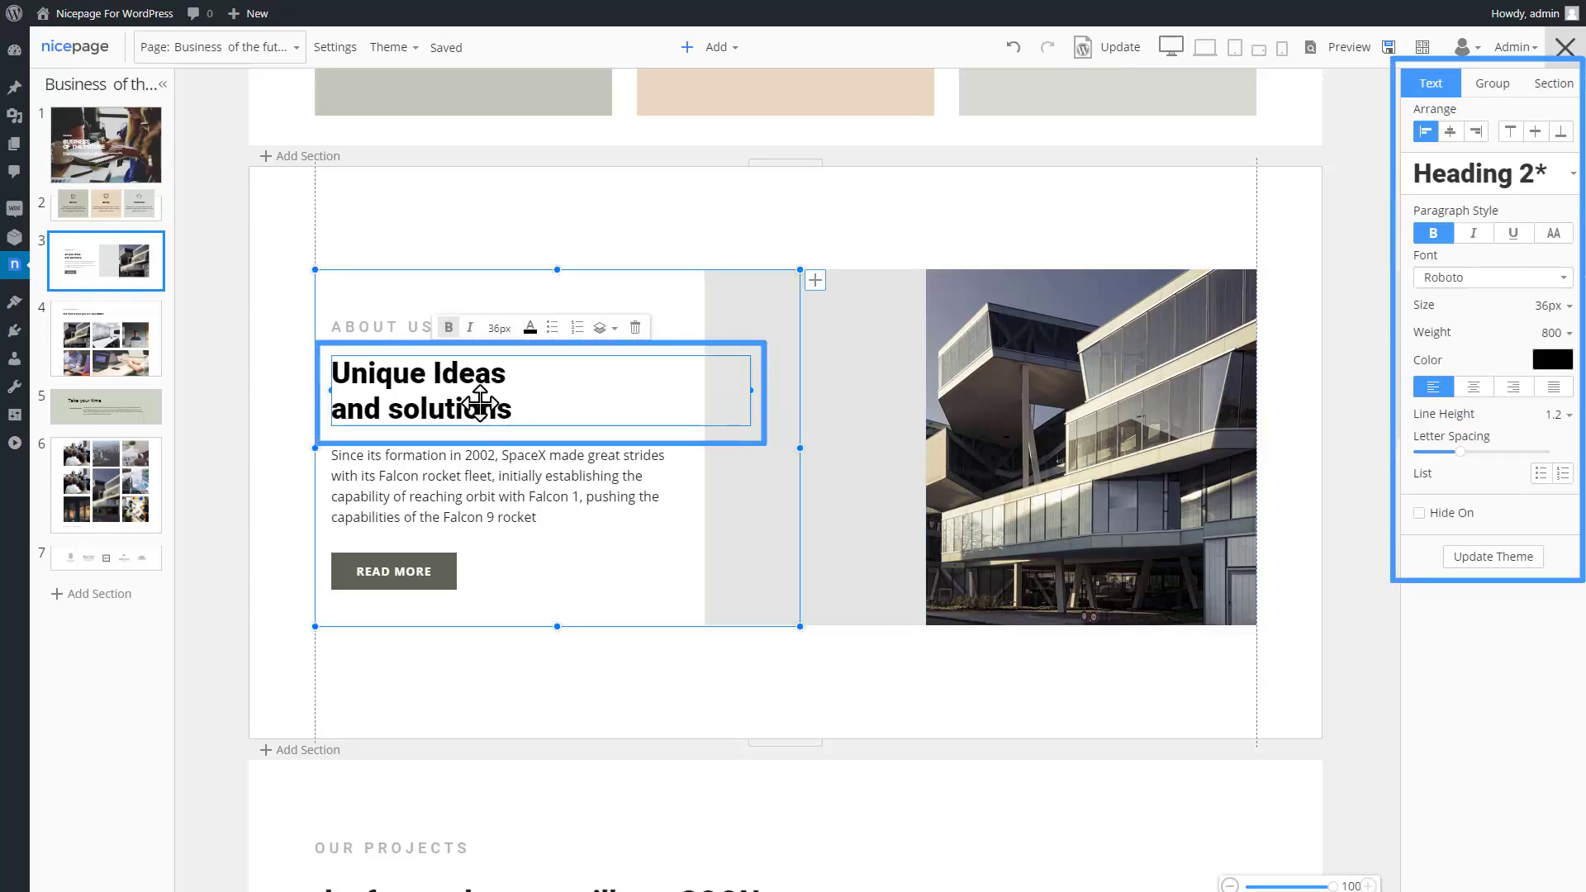
click(469, 477)
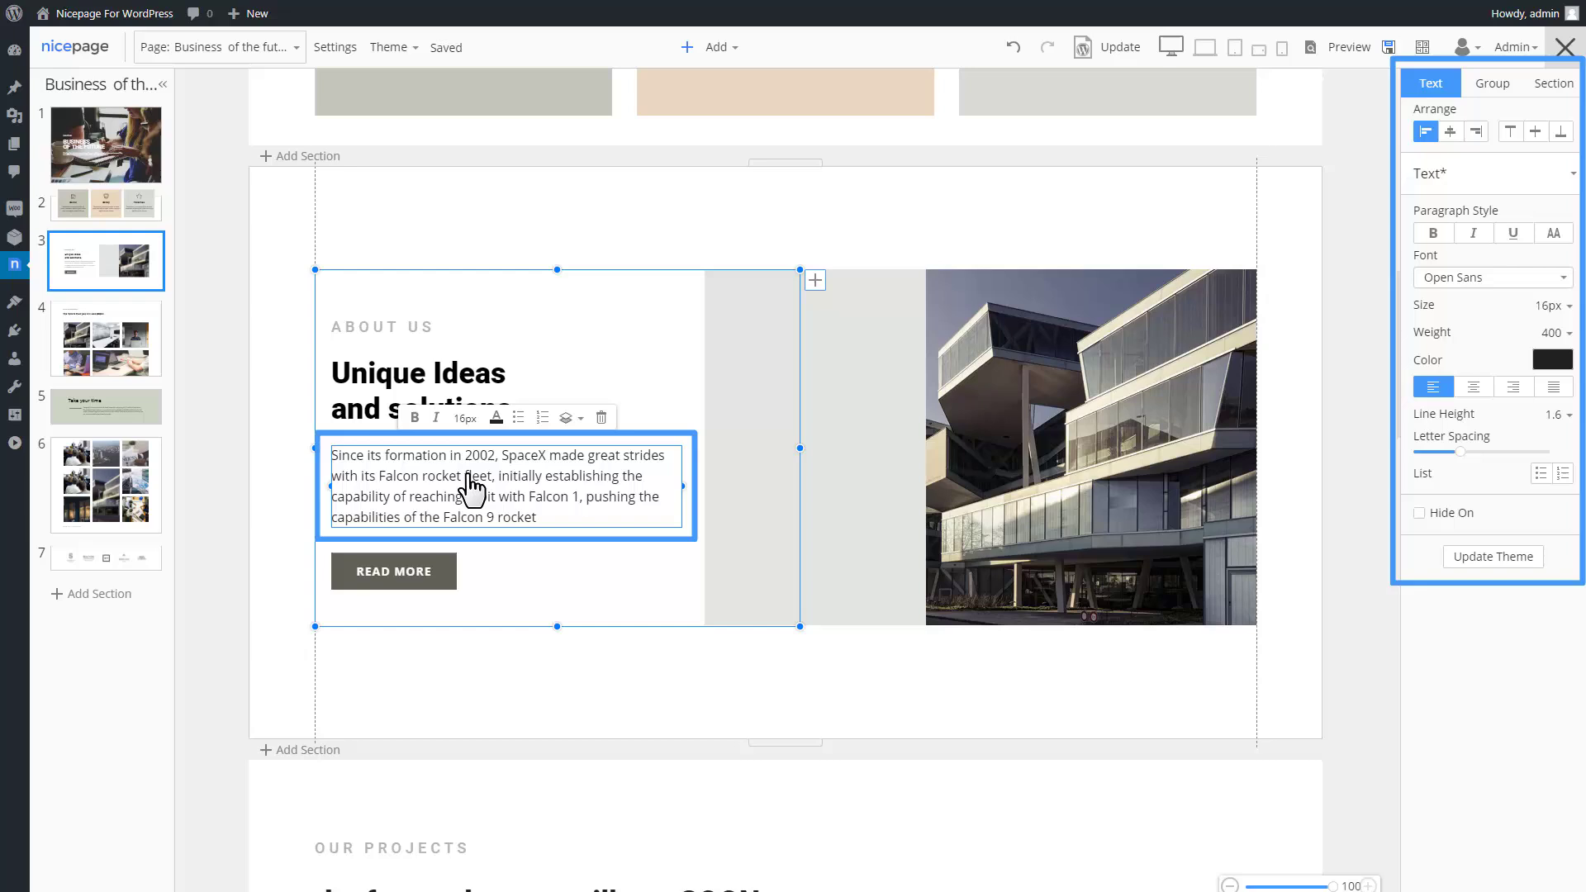
click(445, 572)
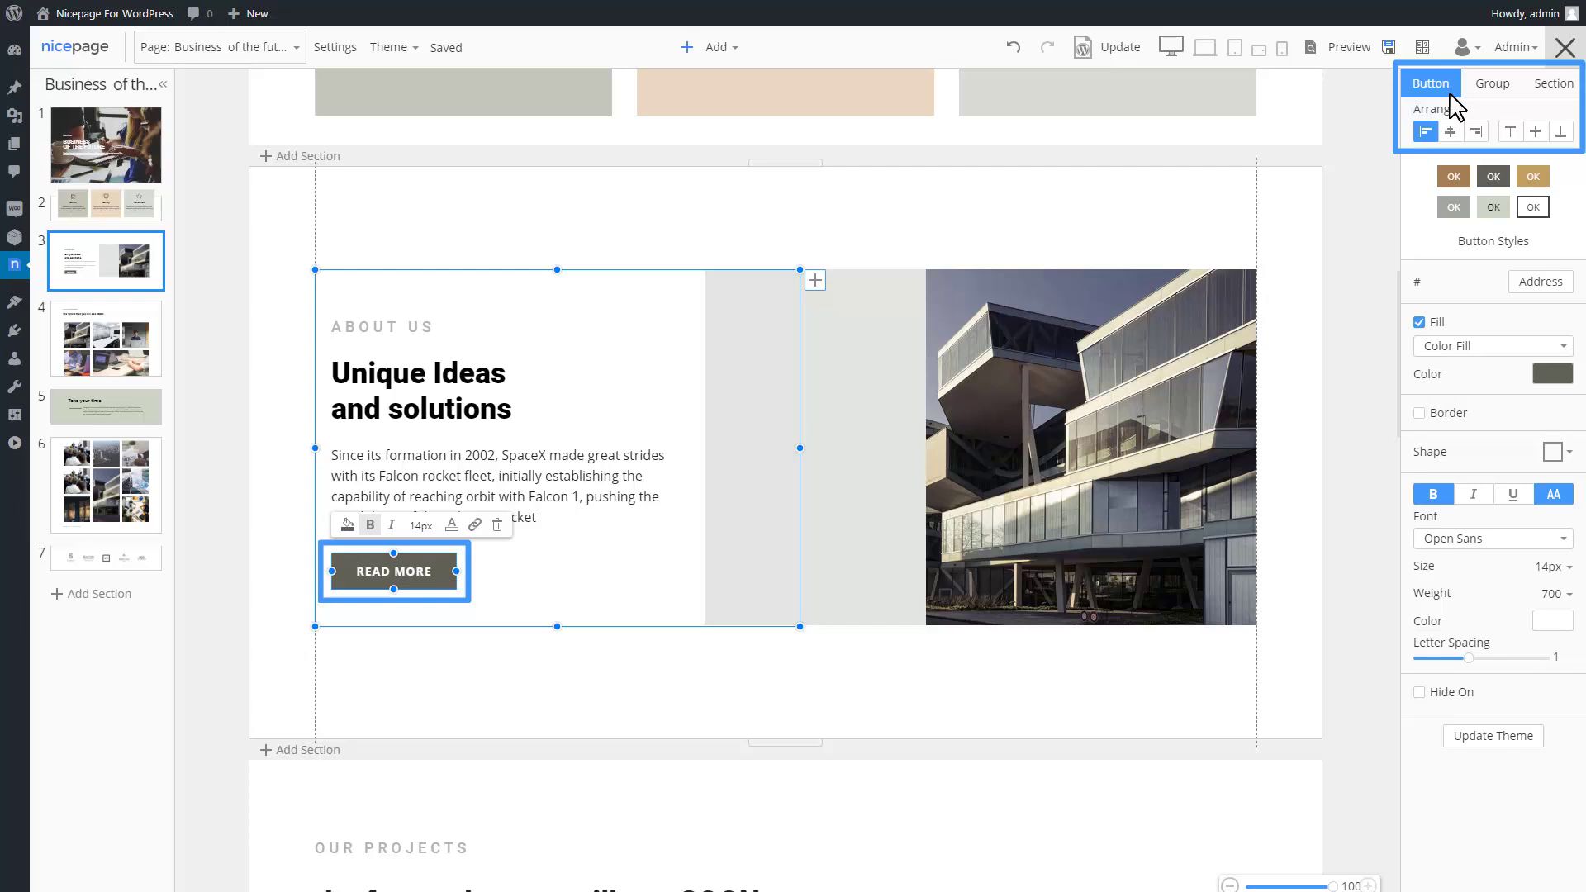
click(1497, 85)
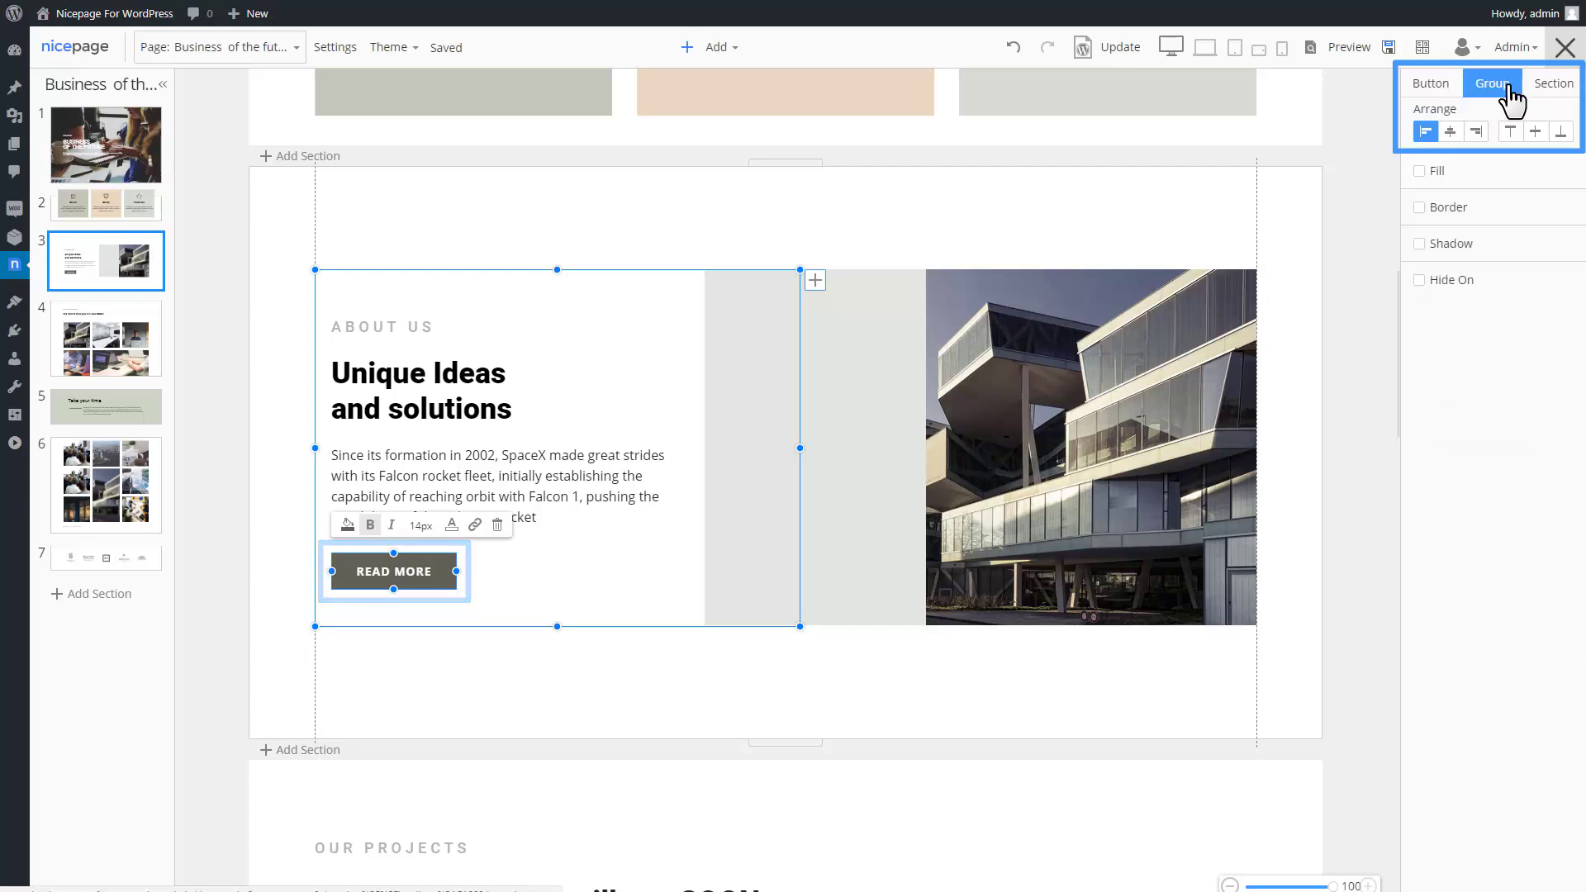
click(1565, 86)
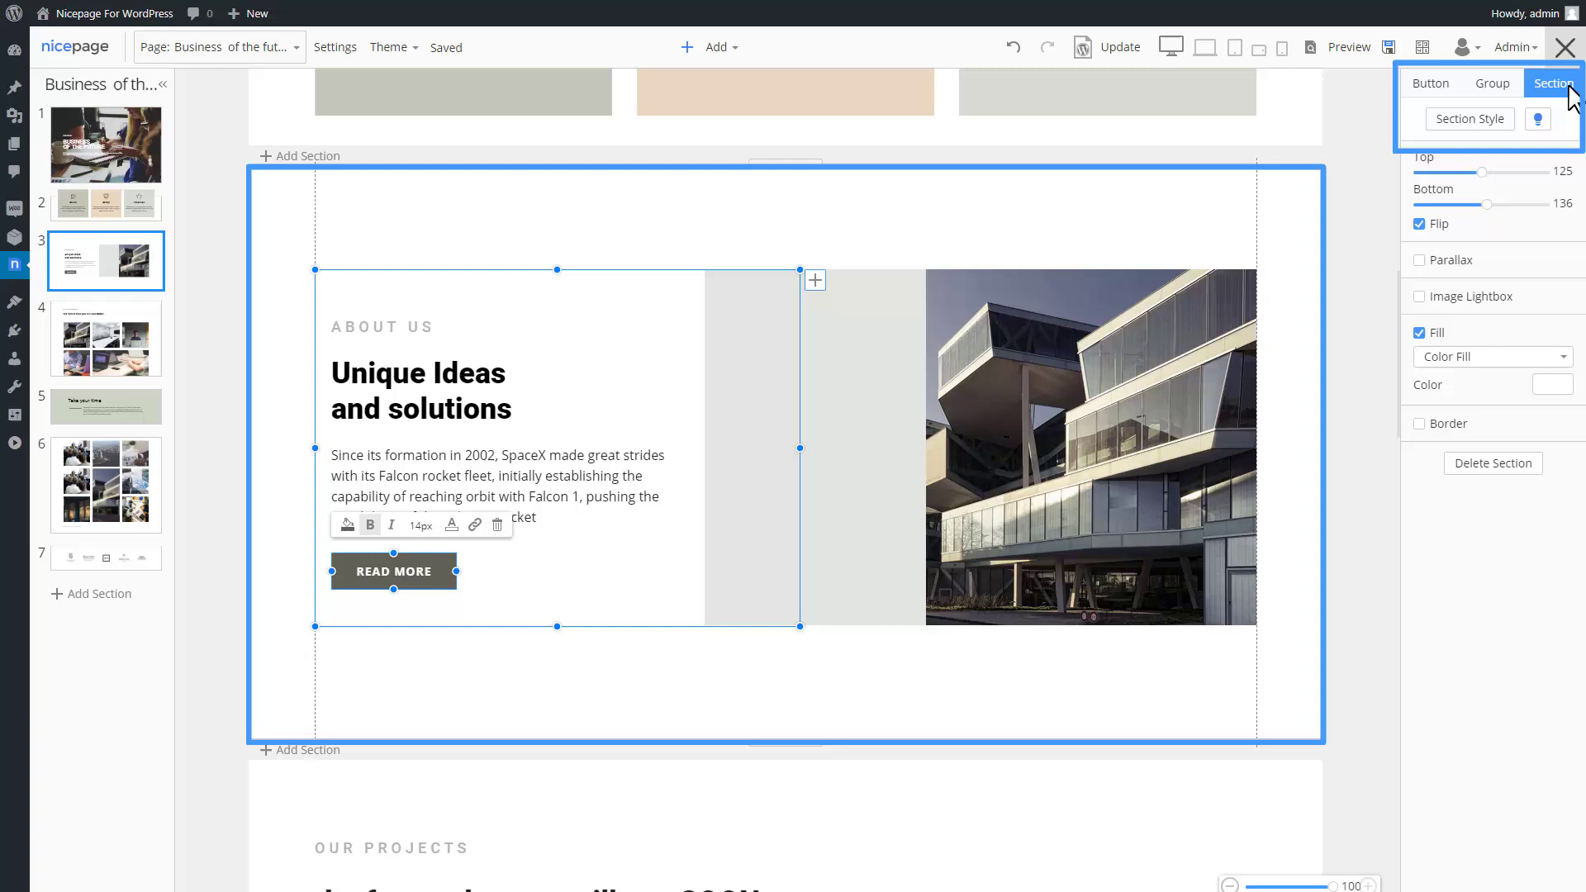
click(1330, 449)
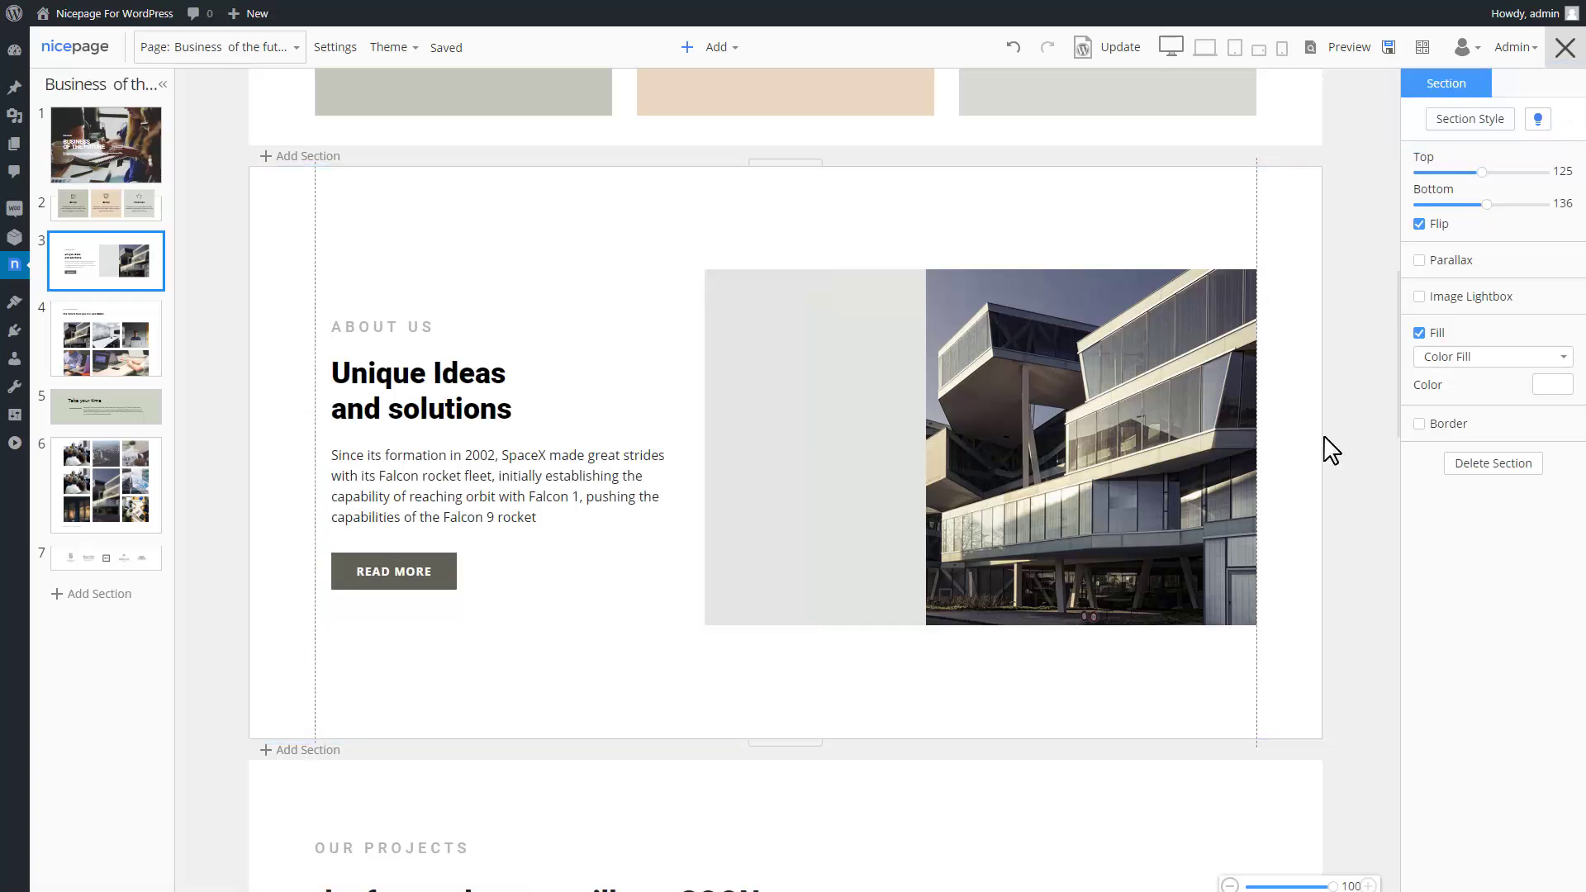
scroll(1331, 449, up, 6)
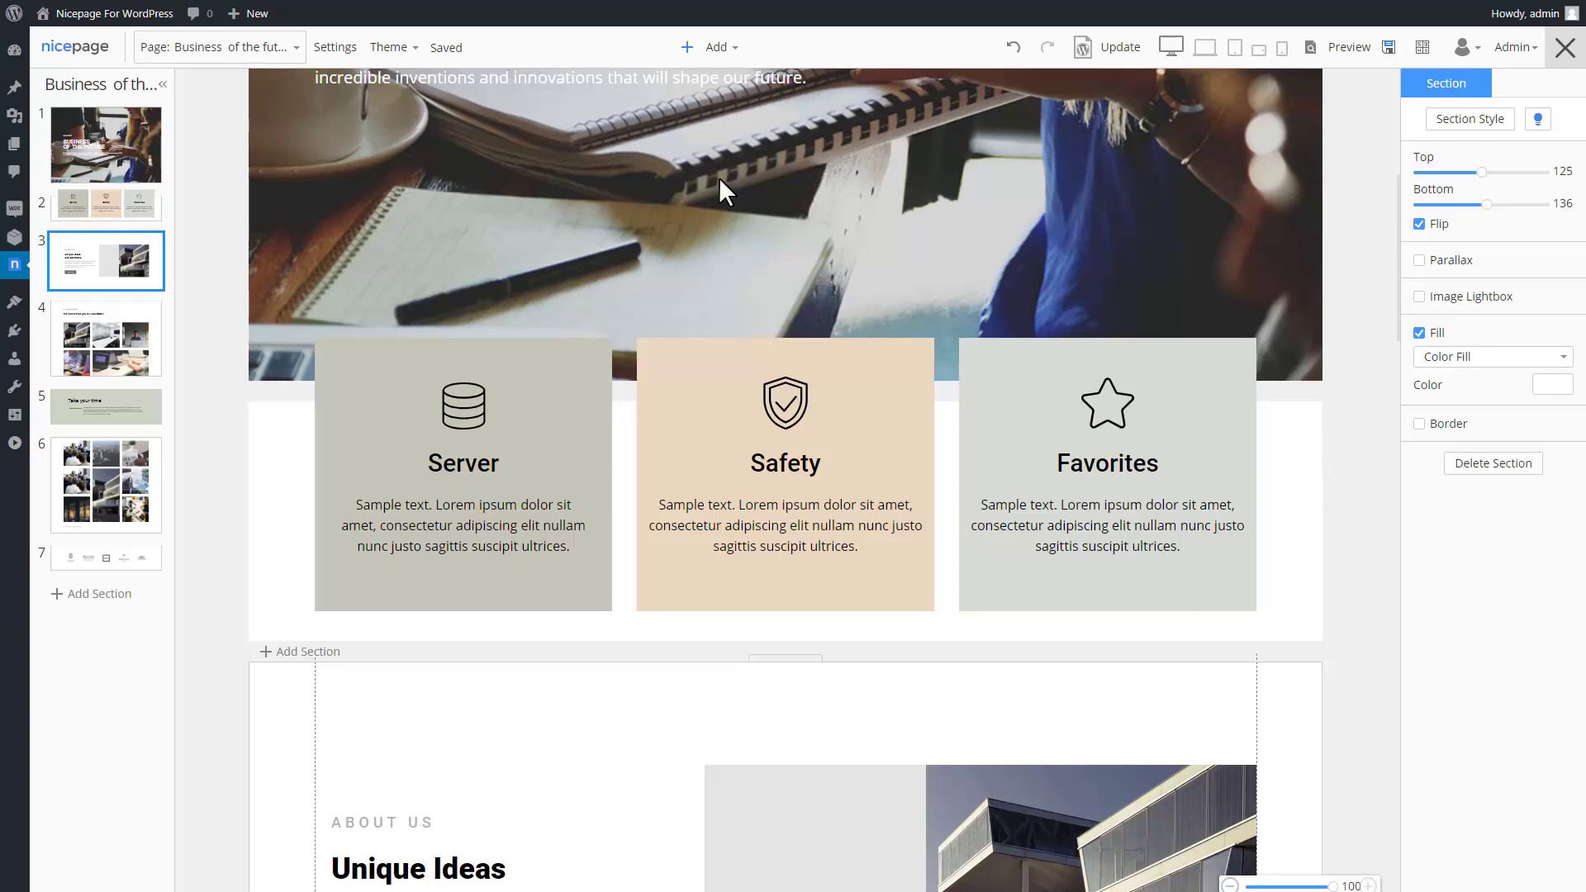
Try the pink-purple-peach and blue-orange-pink theme palettes, then apply the grey-blue palette.
click(409, 51)
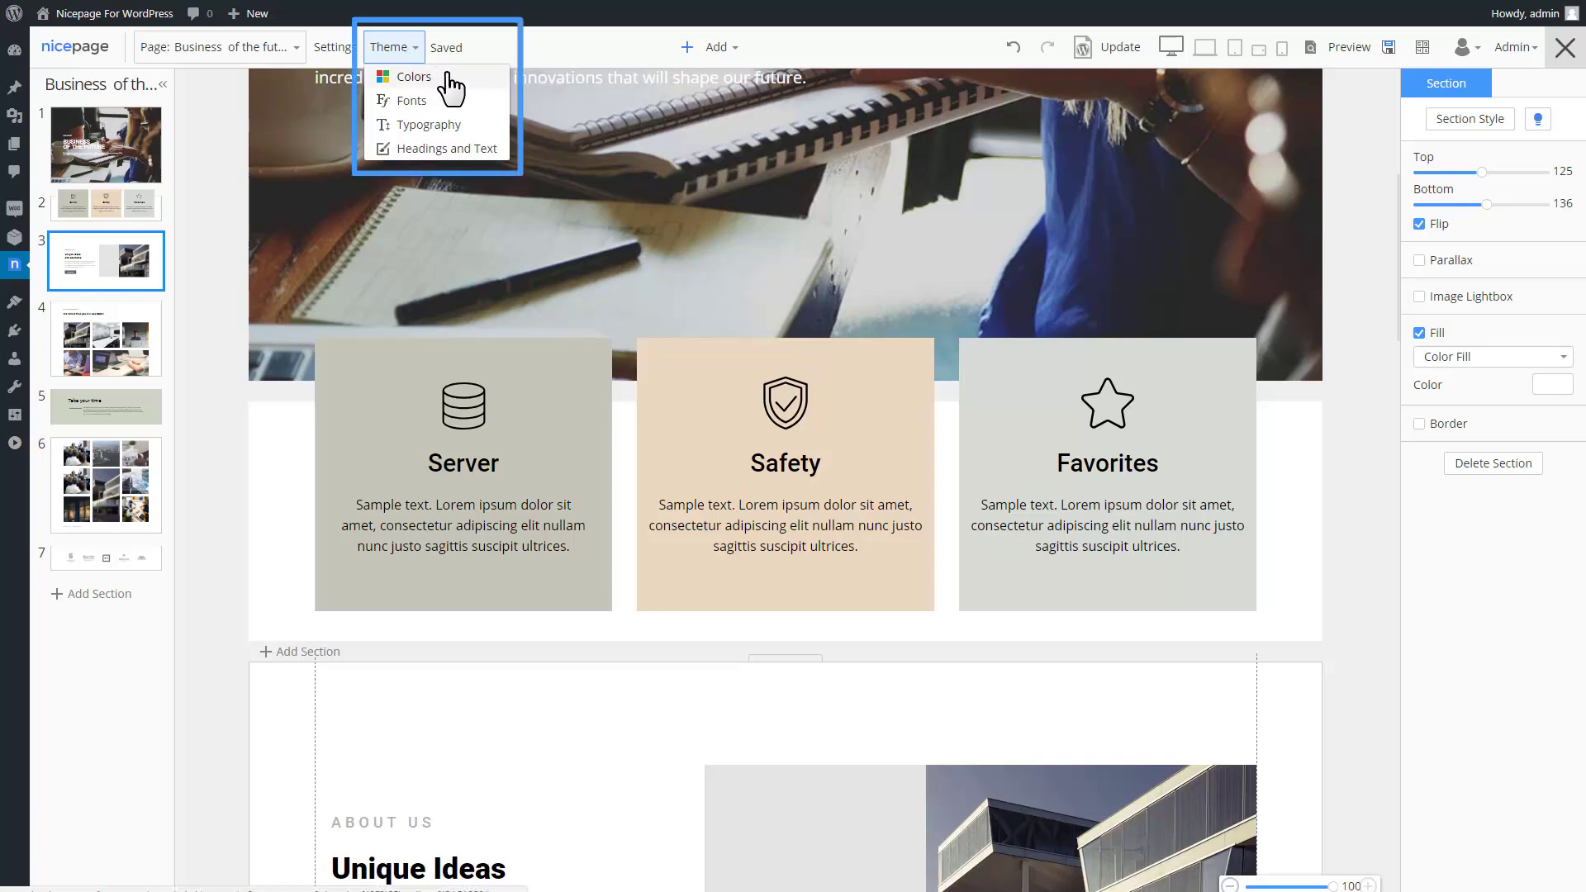
click(449, 83)
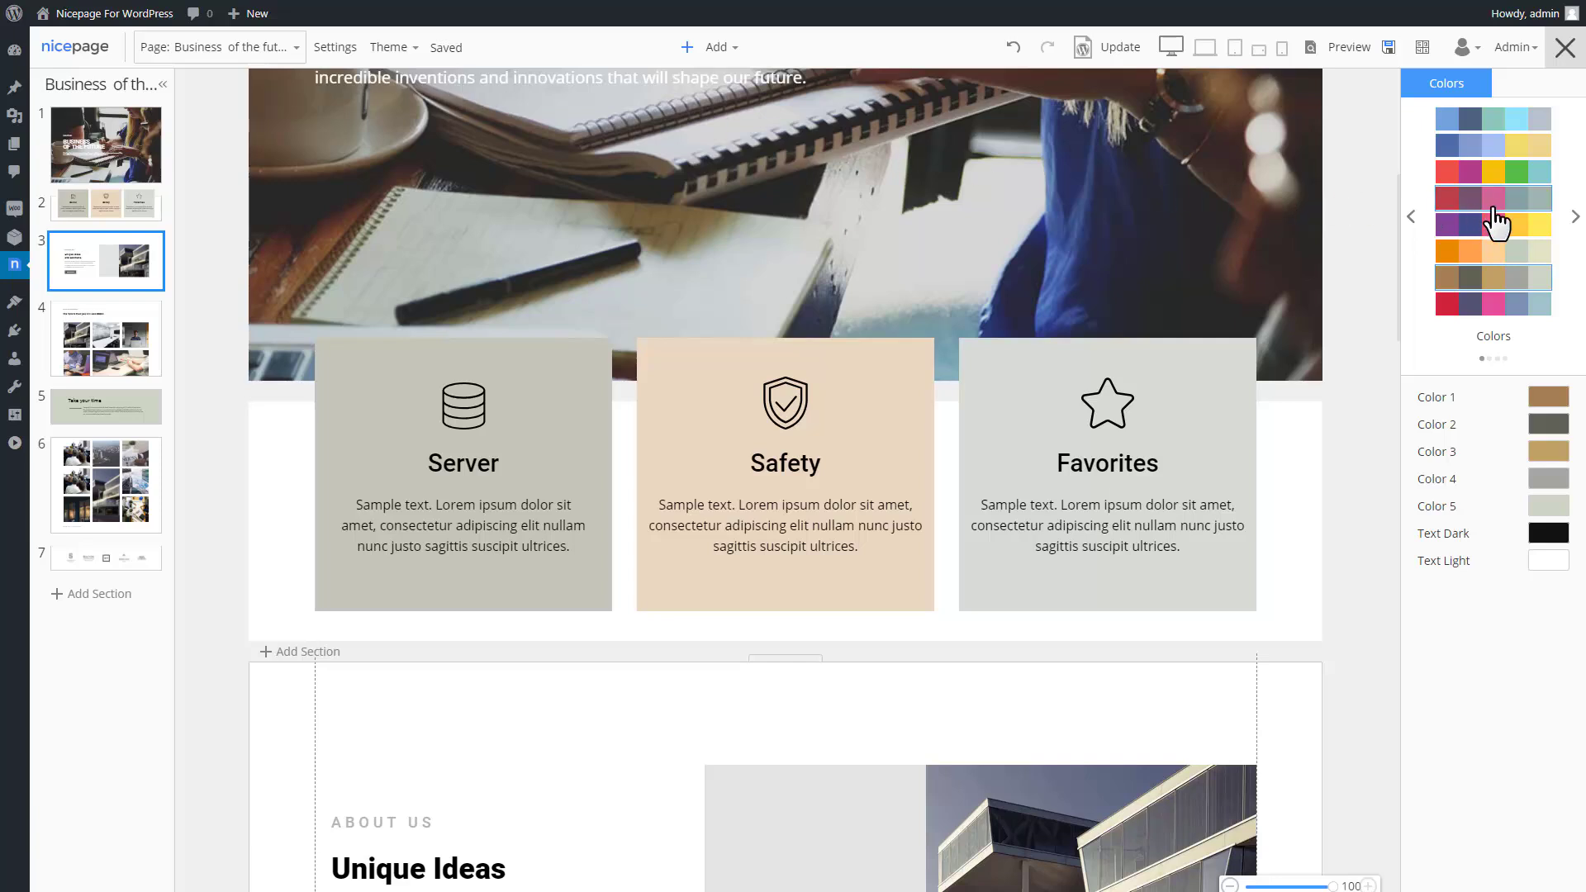
click(1574, 219)
click(1574, 219)
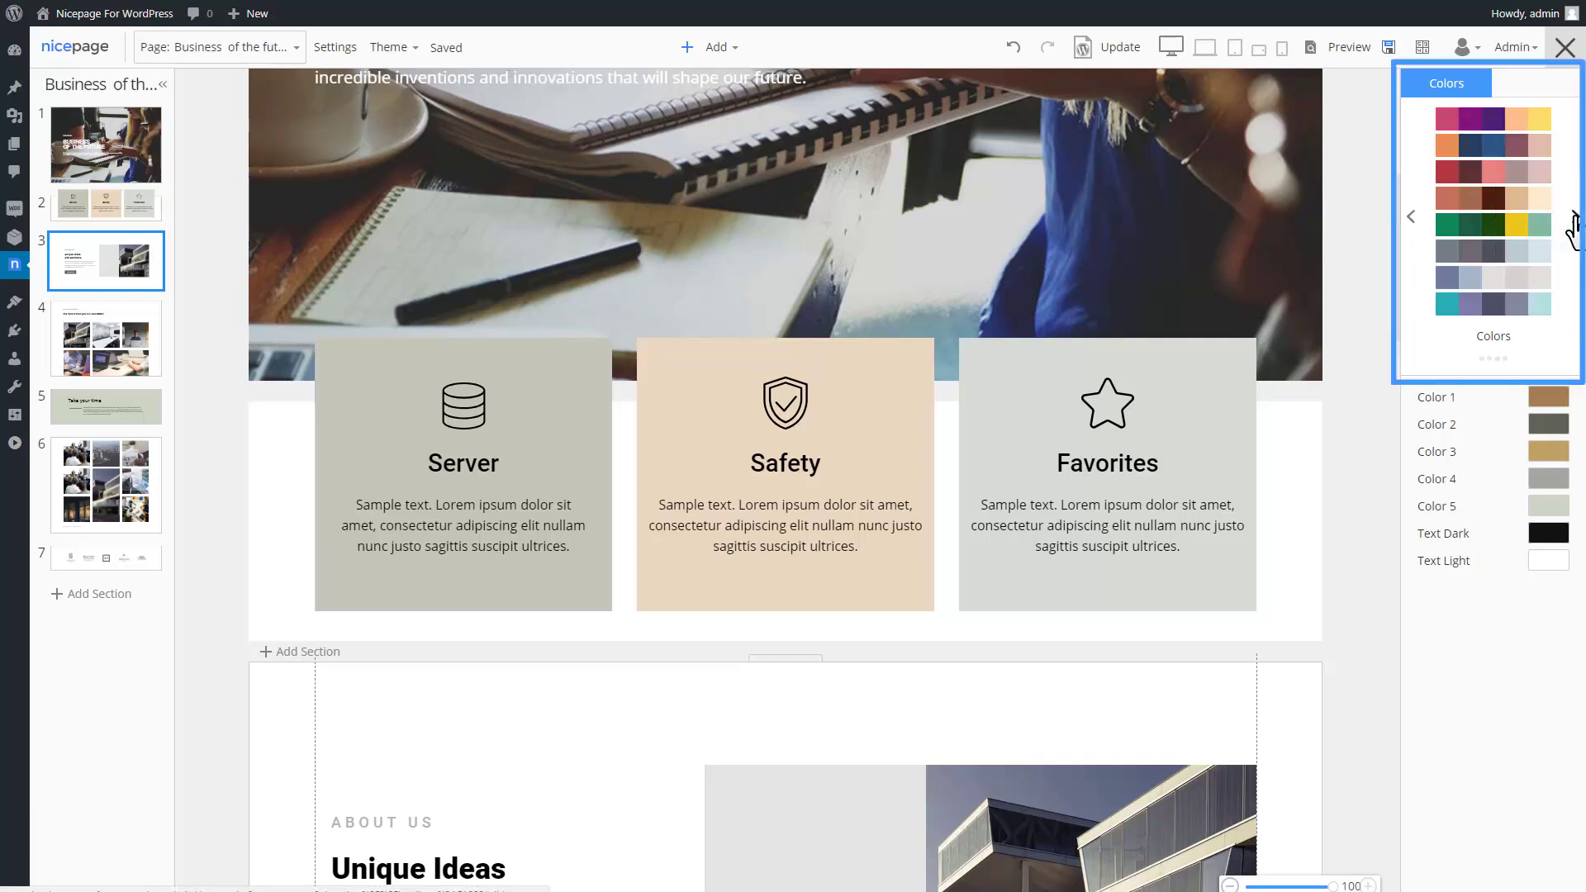
click(1505, 122)
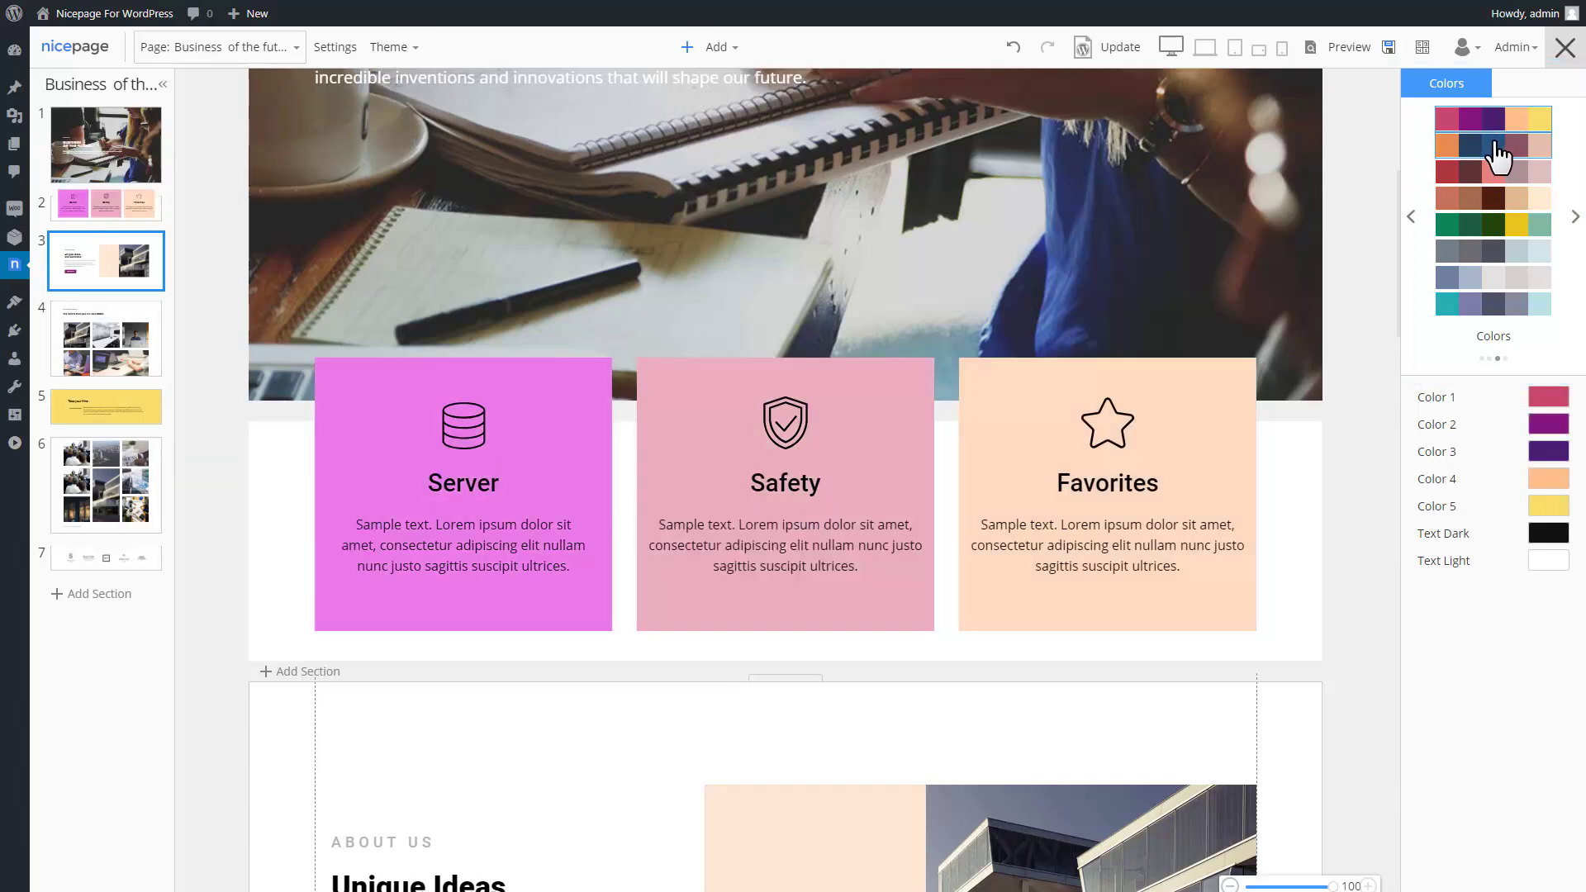
click(1494, 146)
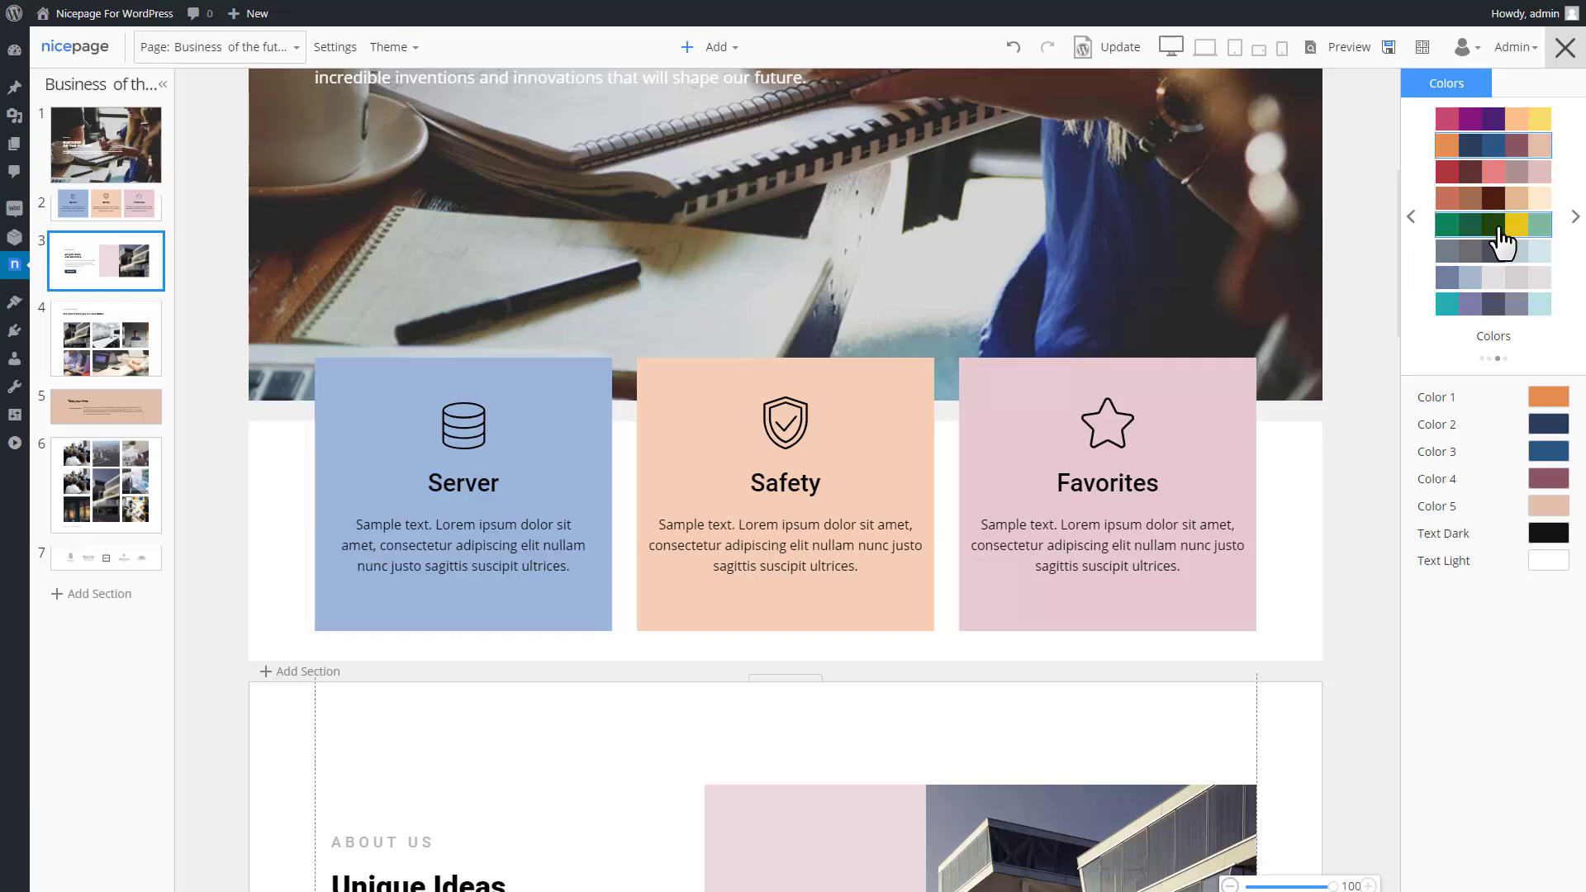
click(1511, 277)
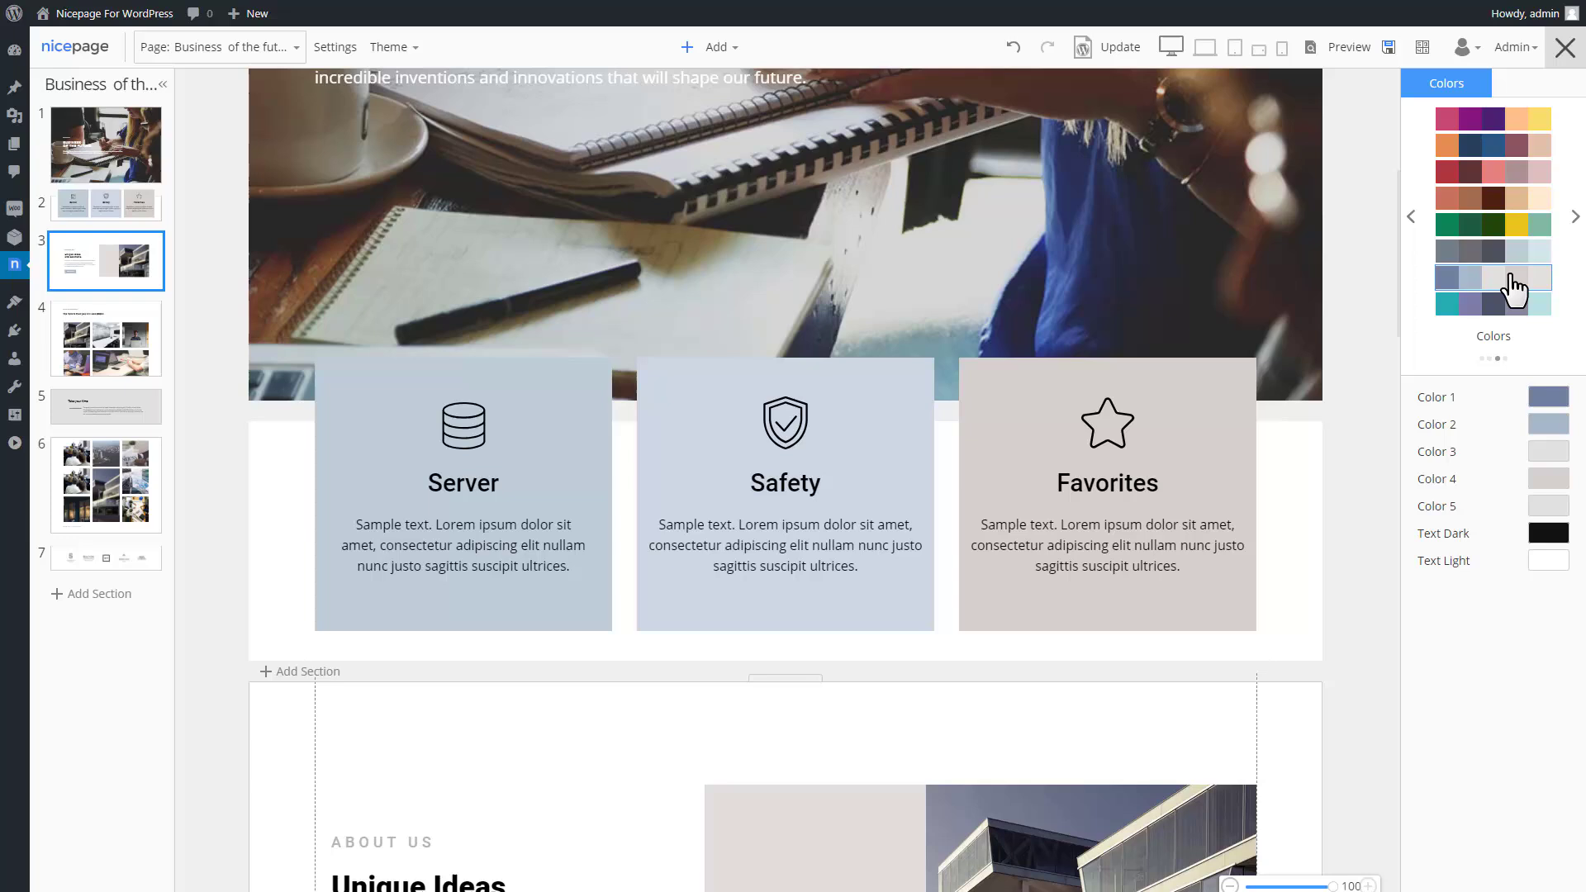
Select the Server, Safety, Favorites cards grid and check its colour choices without changing them.
scroll(1222, 411, down, 1)
click(1221, 410)
click(1568, 405)
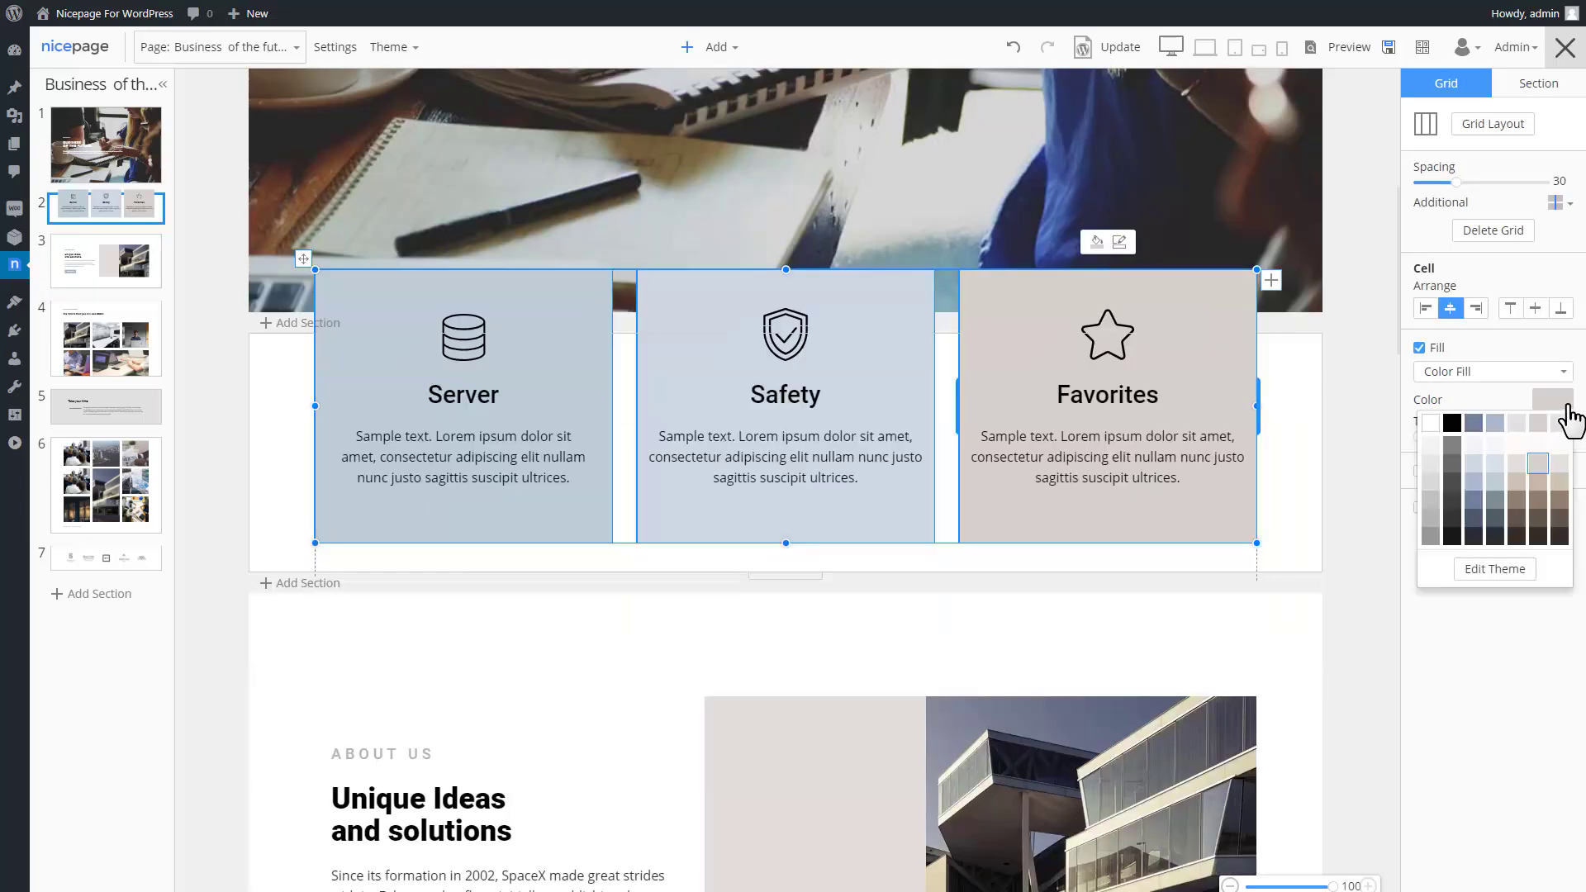
click(1567, 407)
click(727, 177)
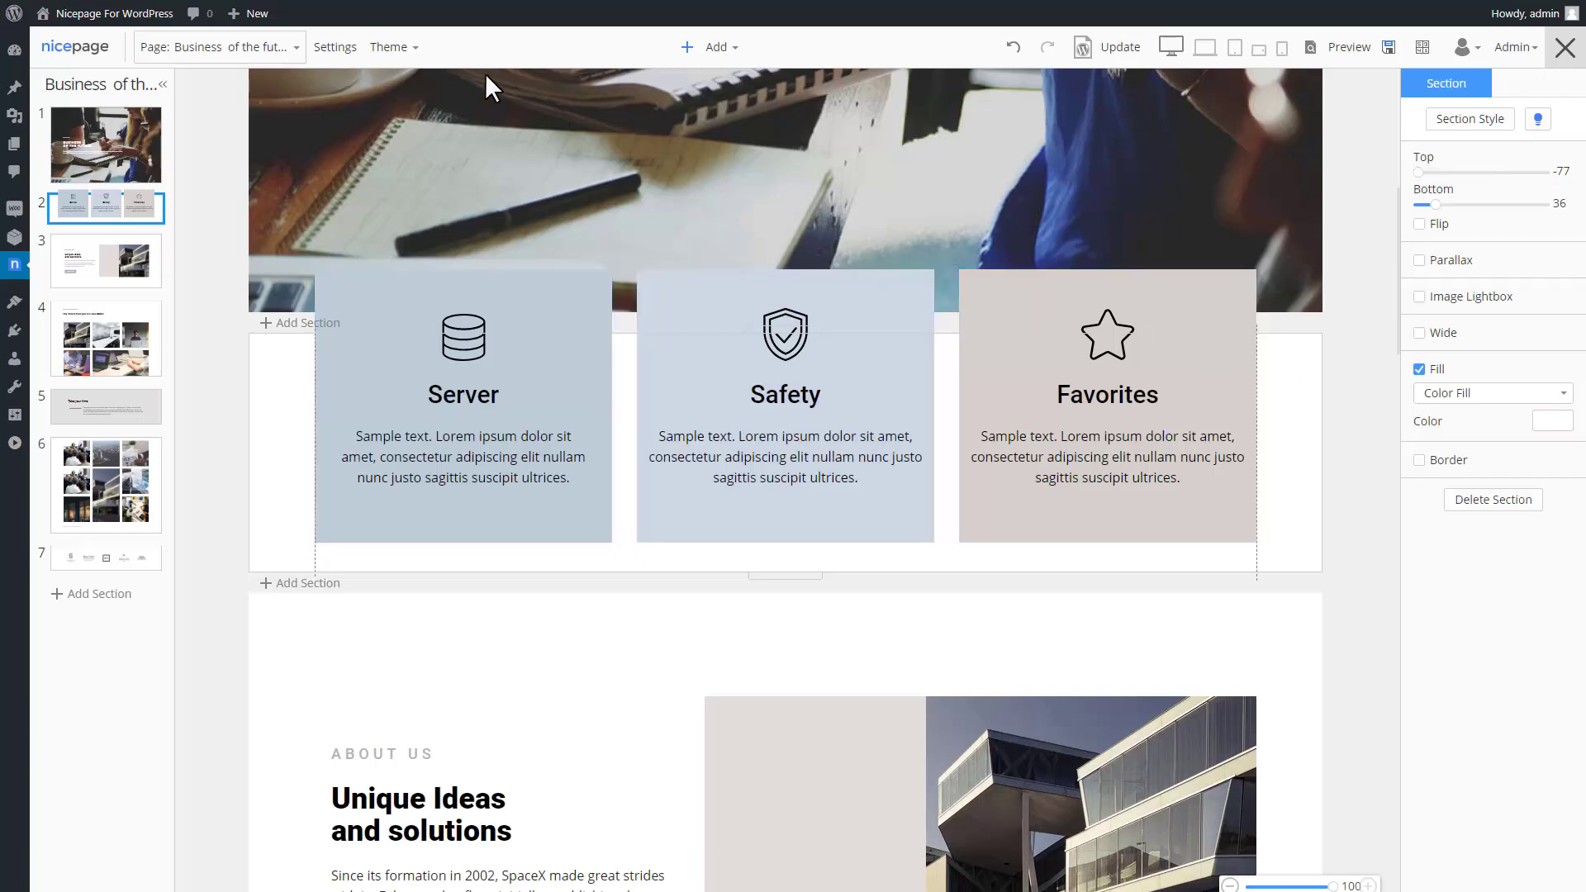
Try the Droid Serif/Raleway and Lato/Open Sans pairs, then set theme fonts to Open Sans/Roboto.
click(405, 48)
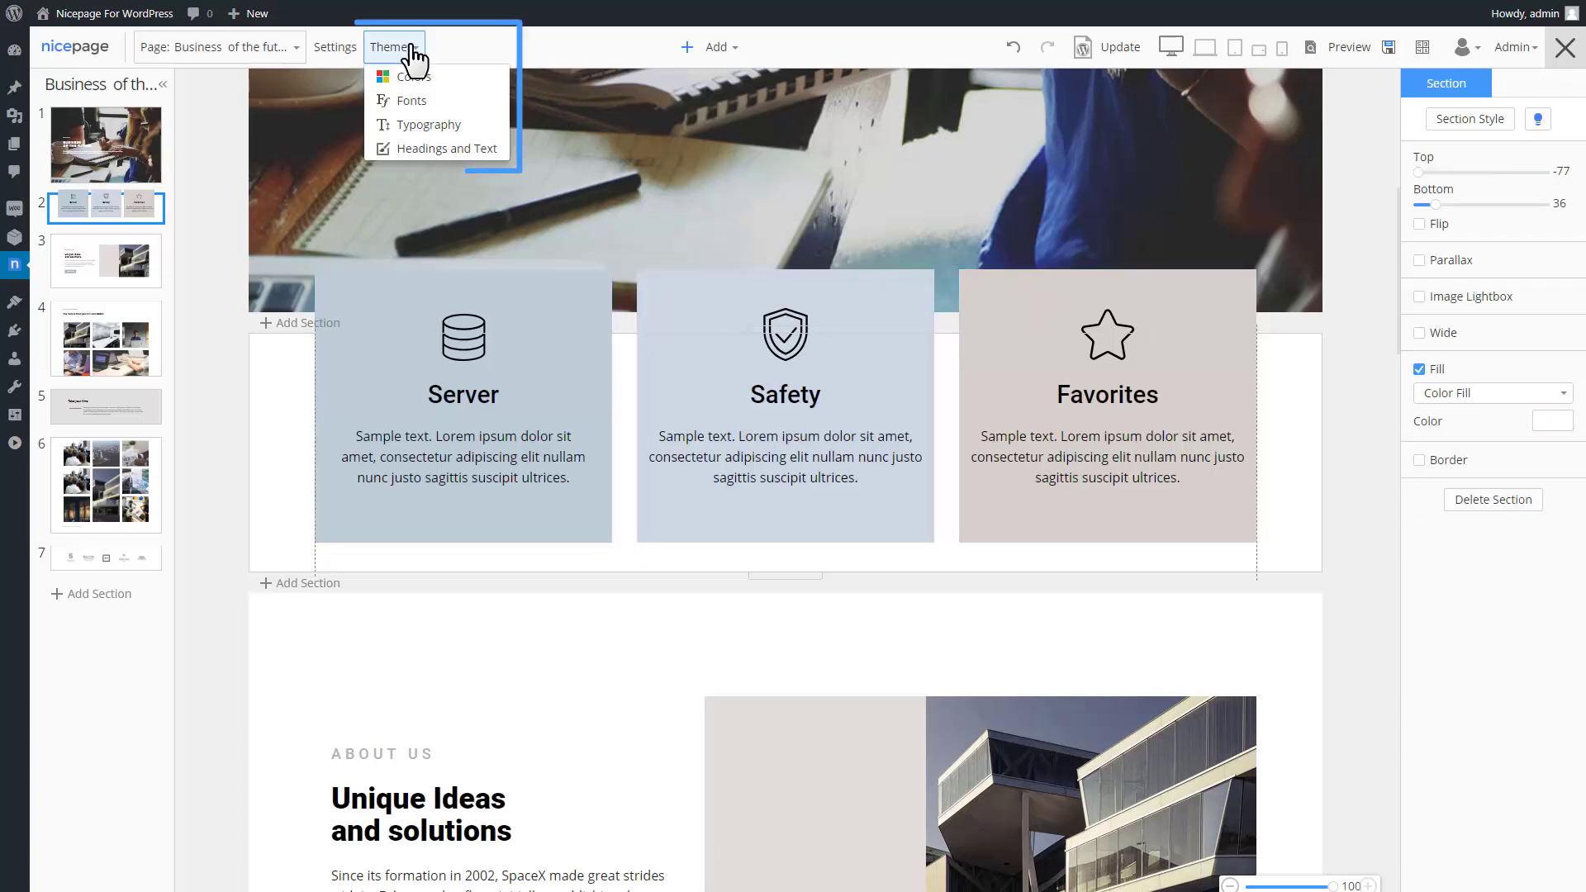
click(452, 102)
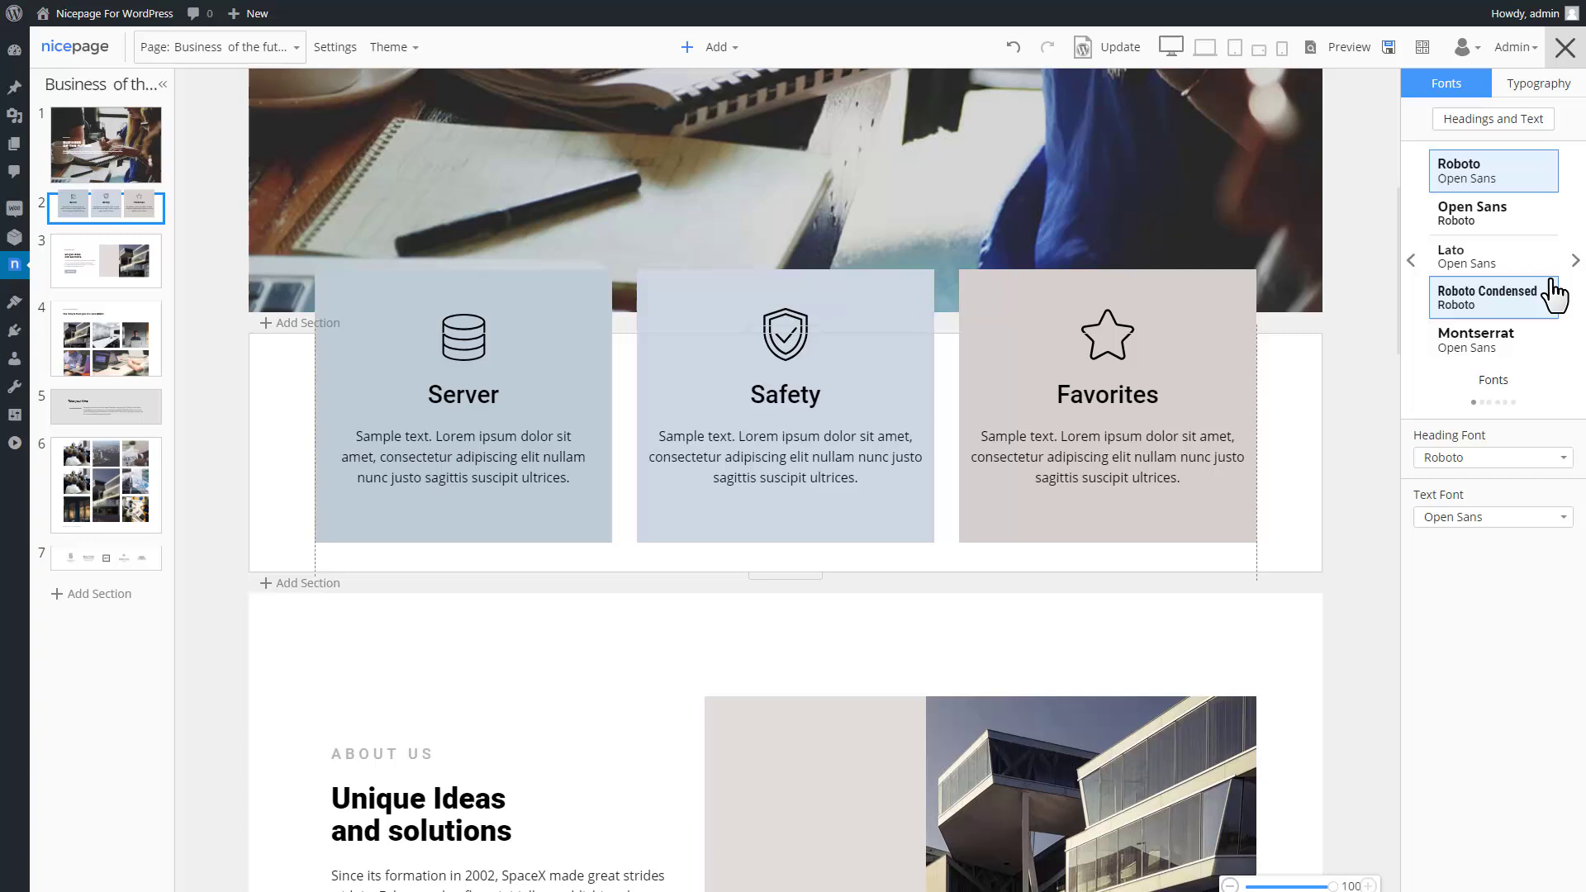
click(1574, 262)
click(1574, 262)
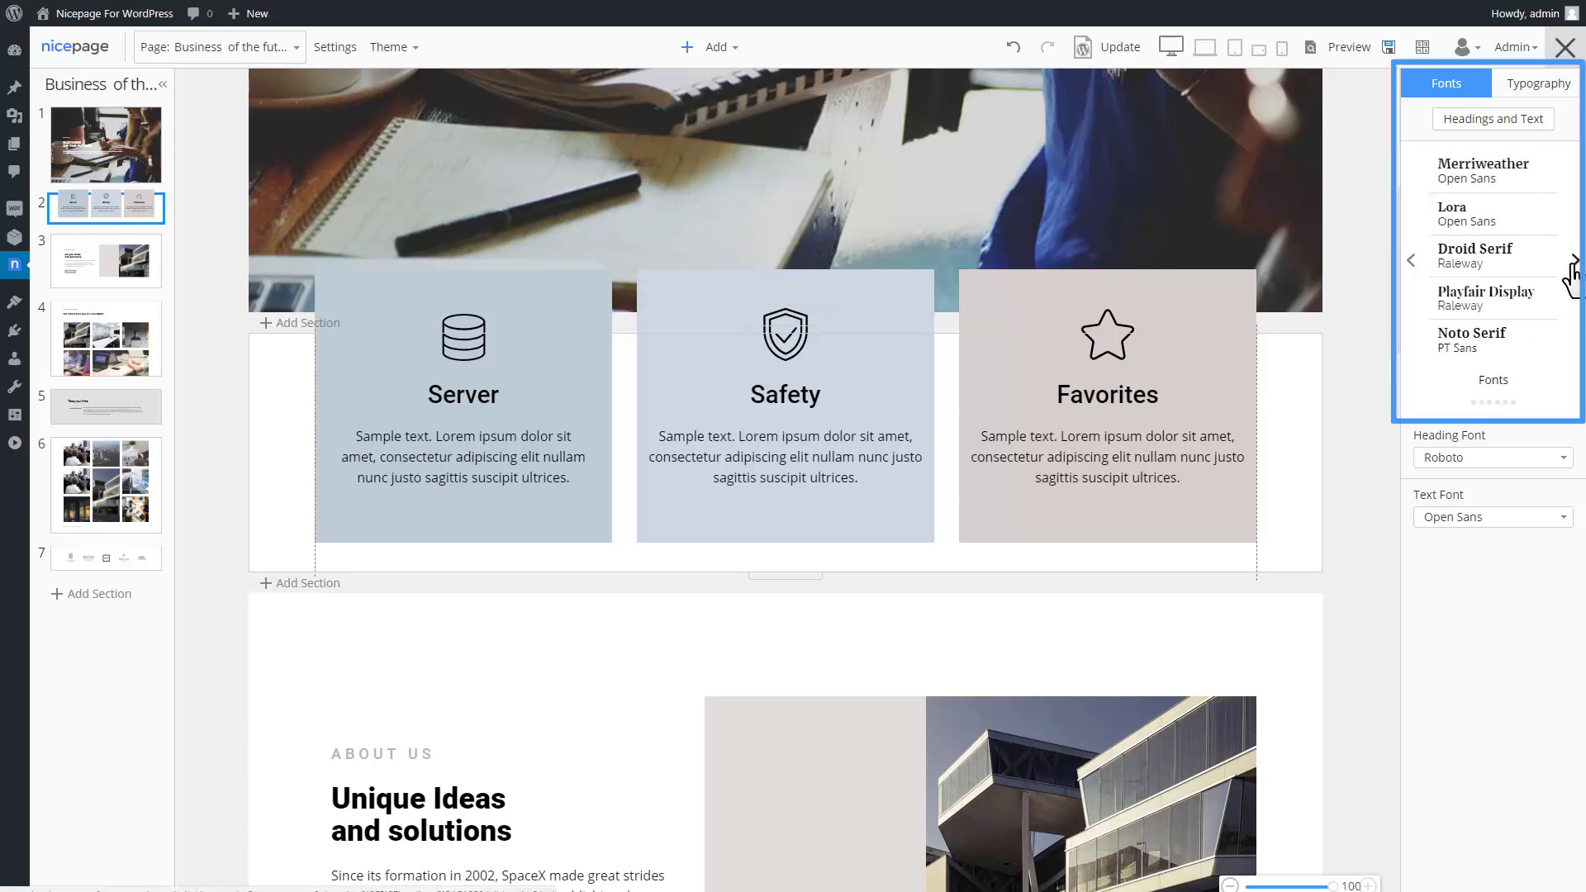
click(1500, 257)
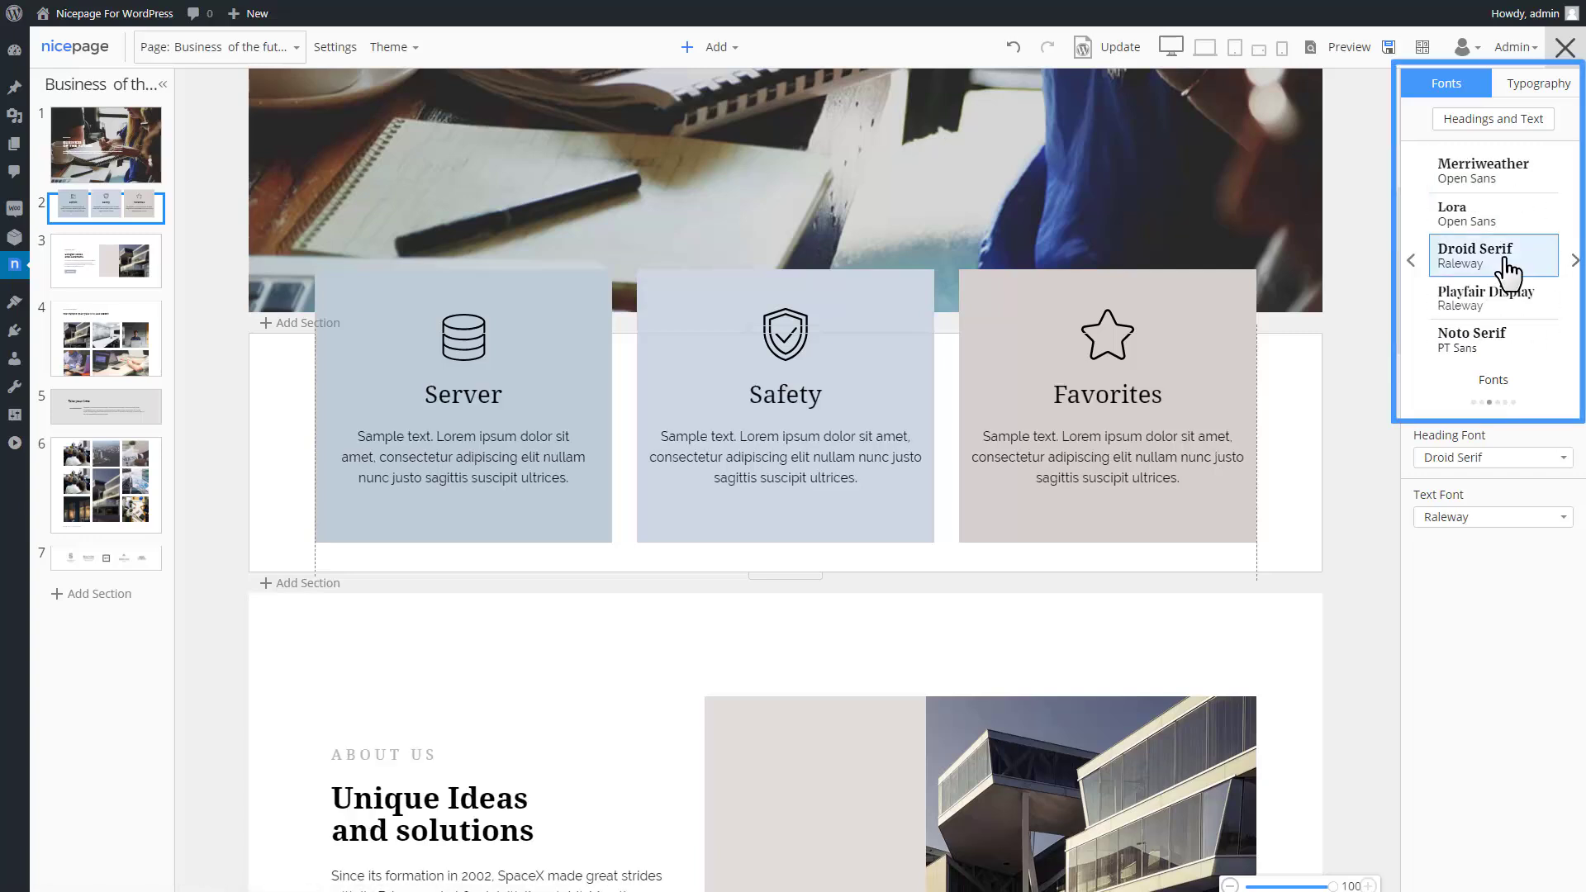
click(1411, 262)
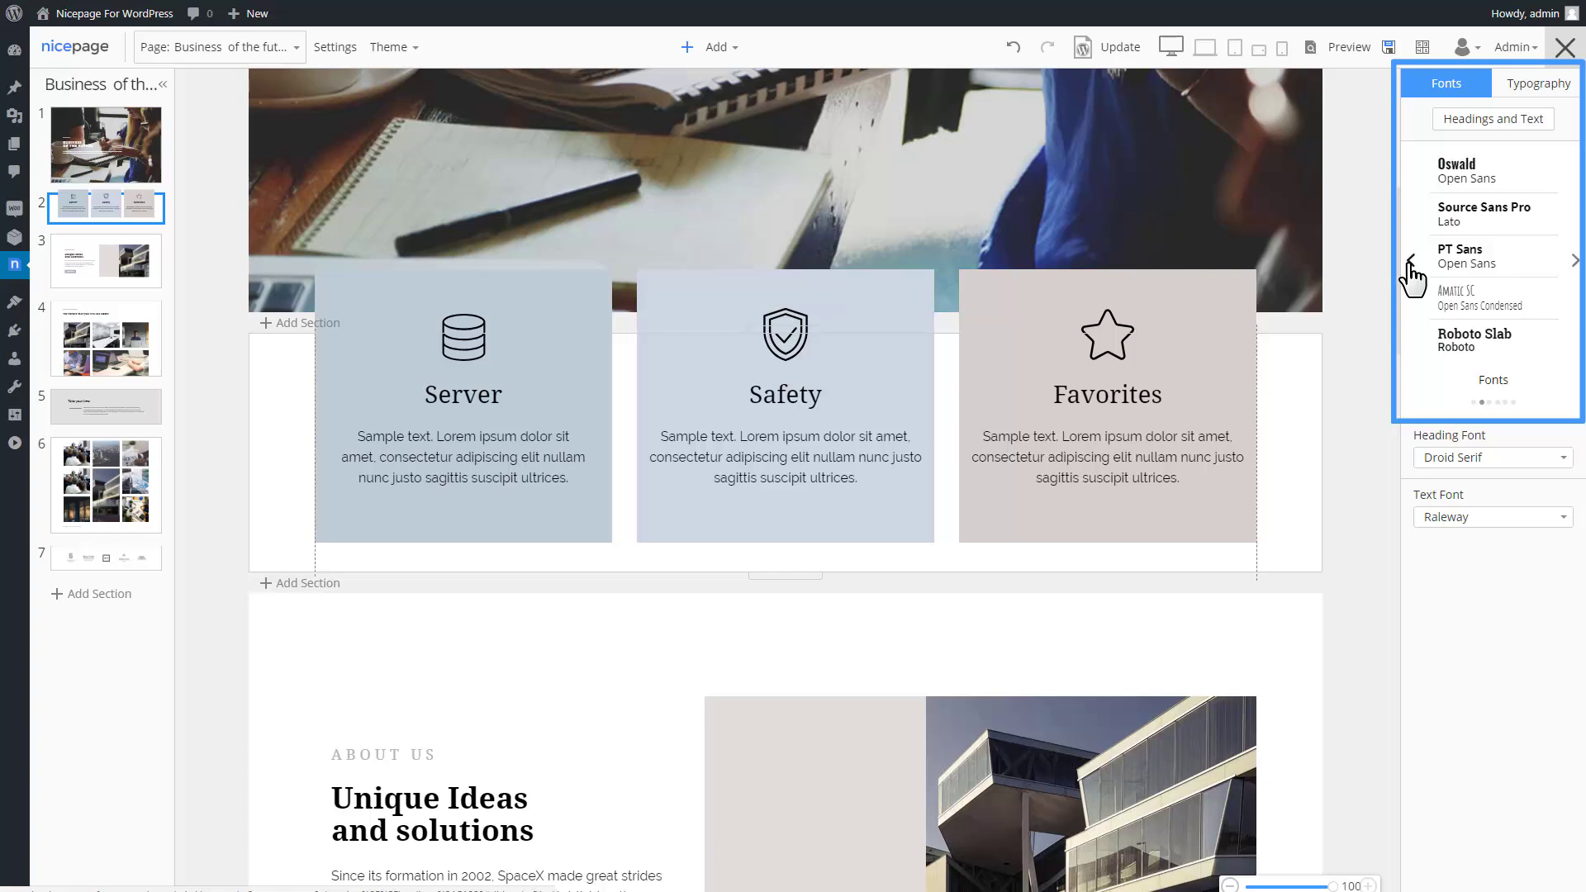
click(1412, 262)
click(1459, 266)
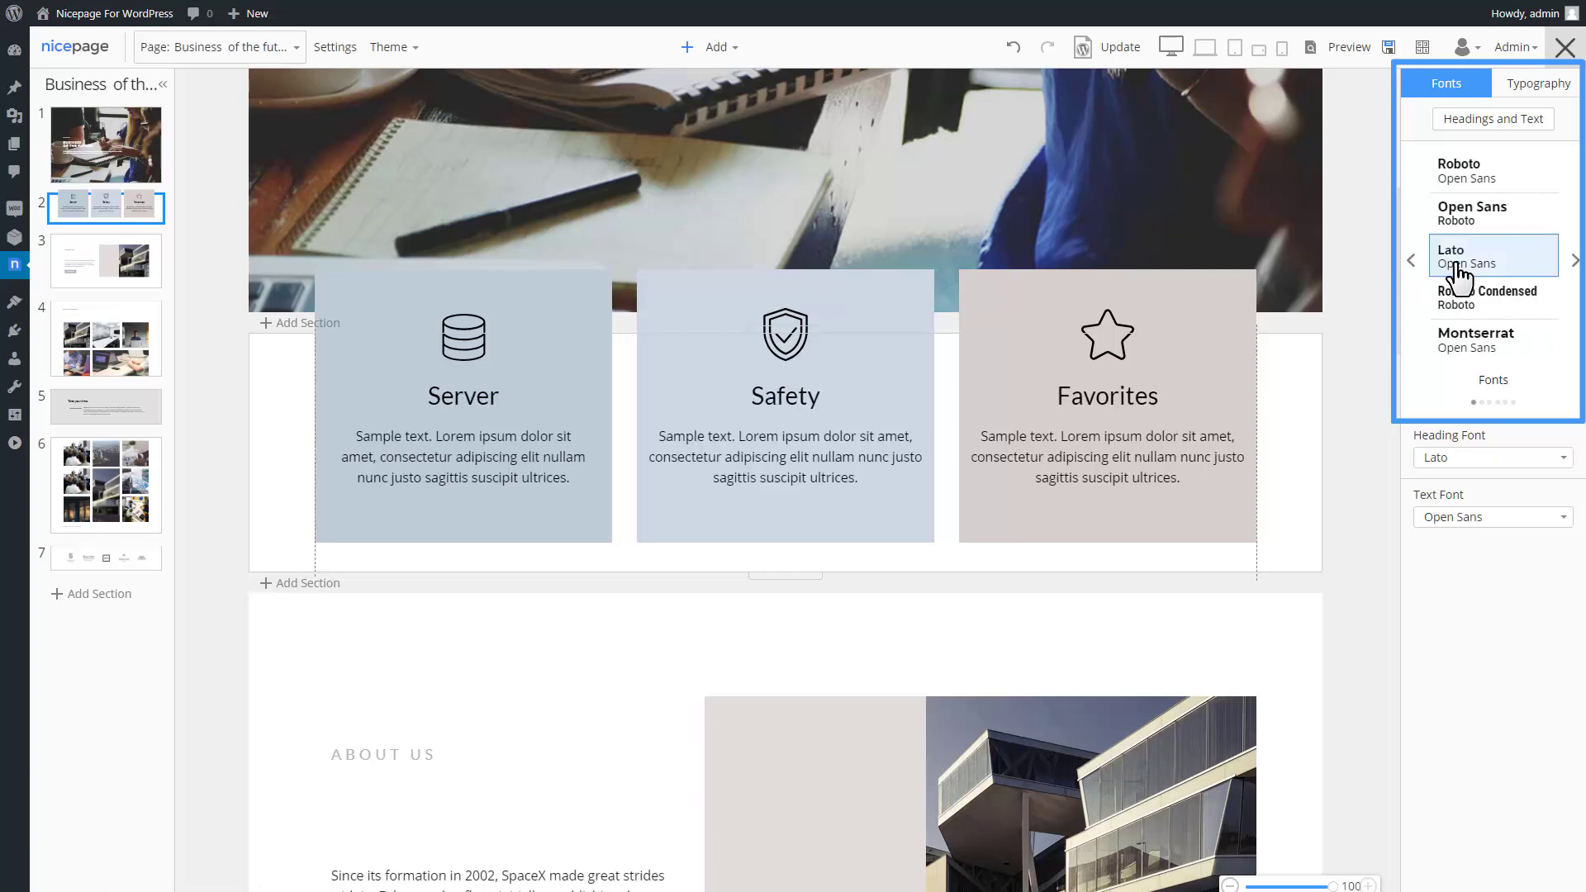
click(1482, 216)
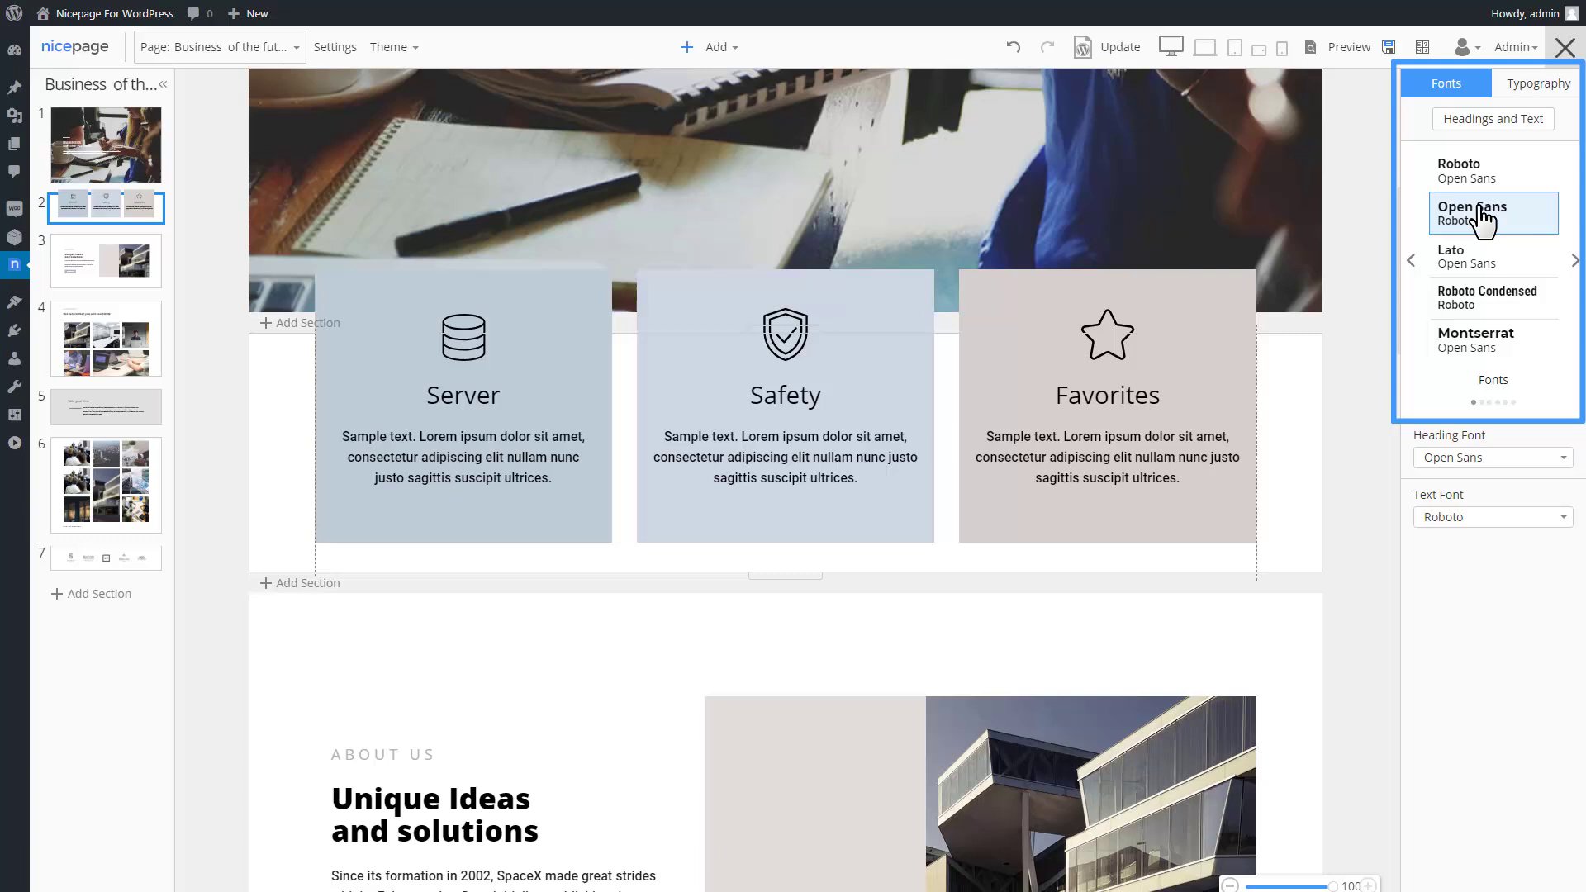
click(395, 48)
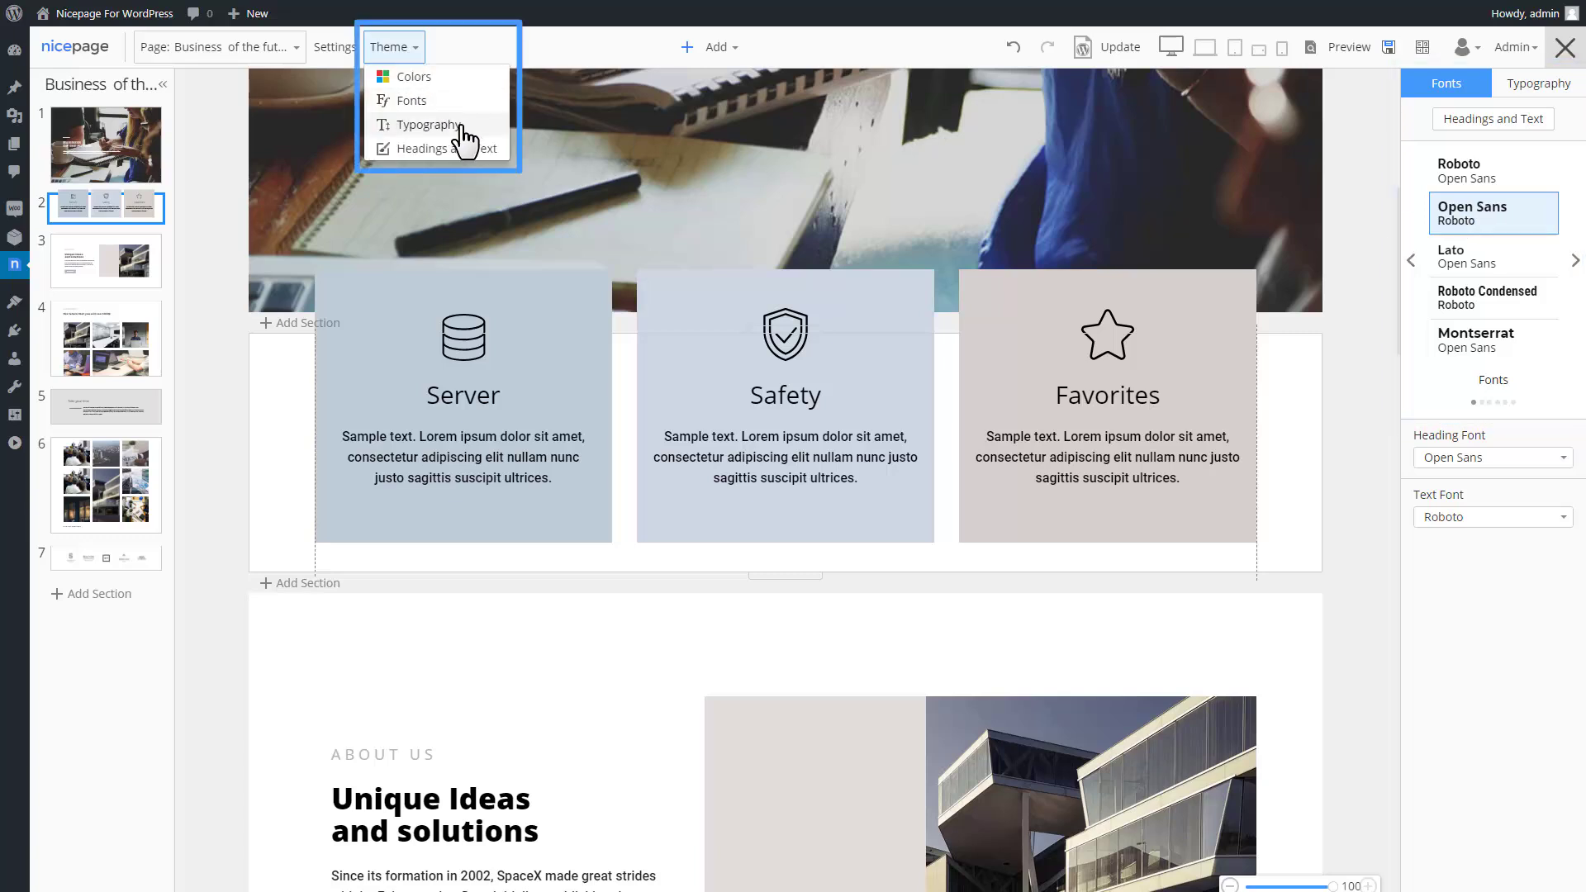
Try the Light and Uppercase heading styles, then apply the Bold theme heading style.
click(428, 125)
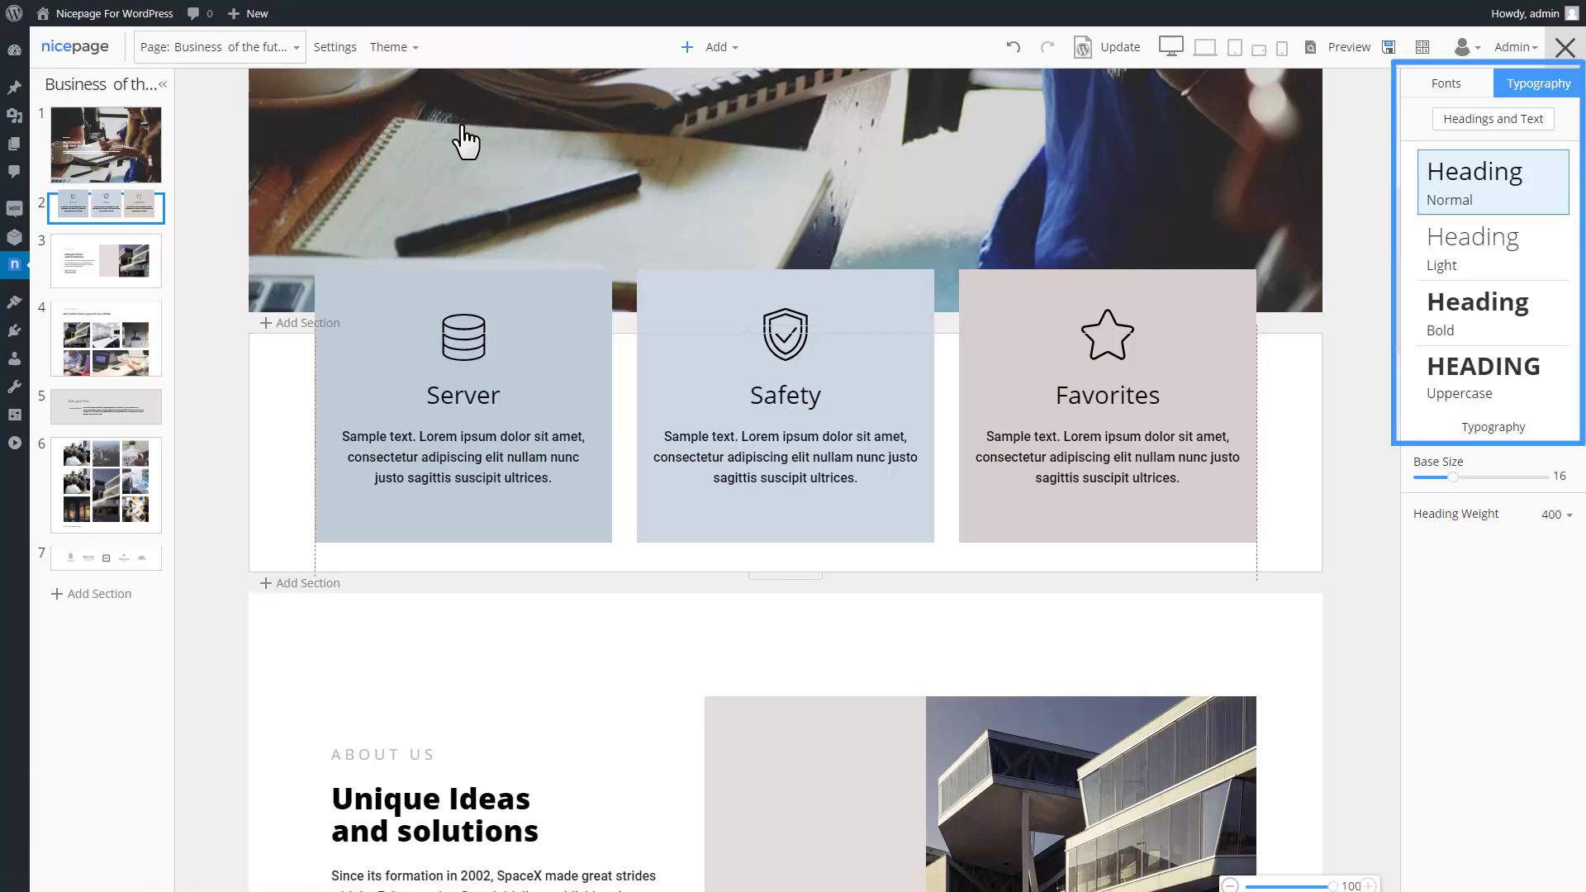
click(1548, 273)
click(1540, 406)
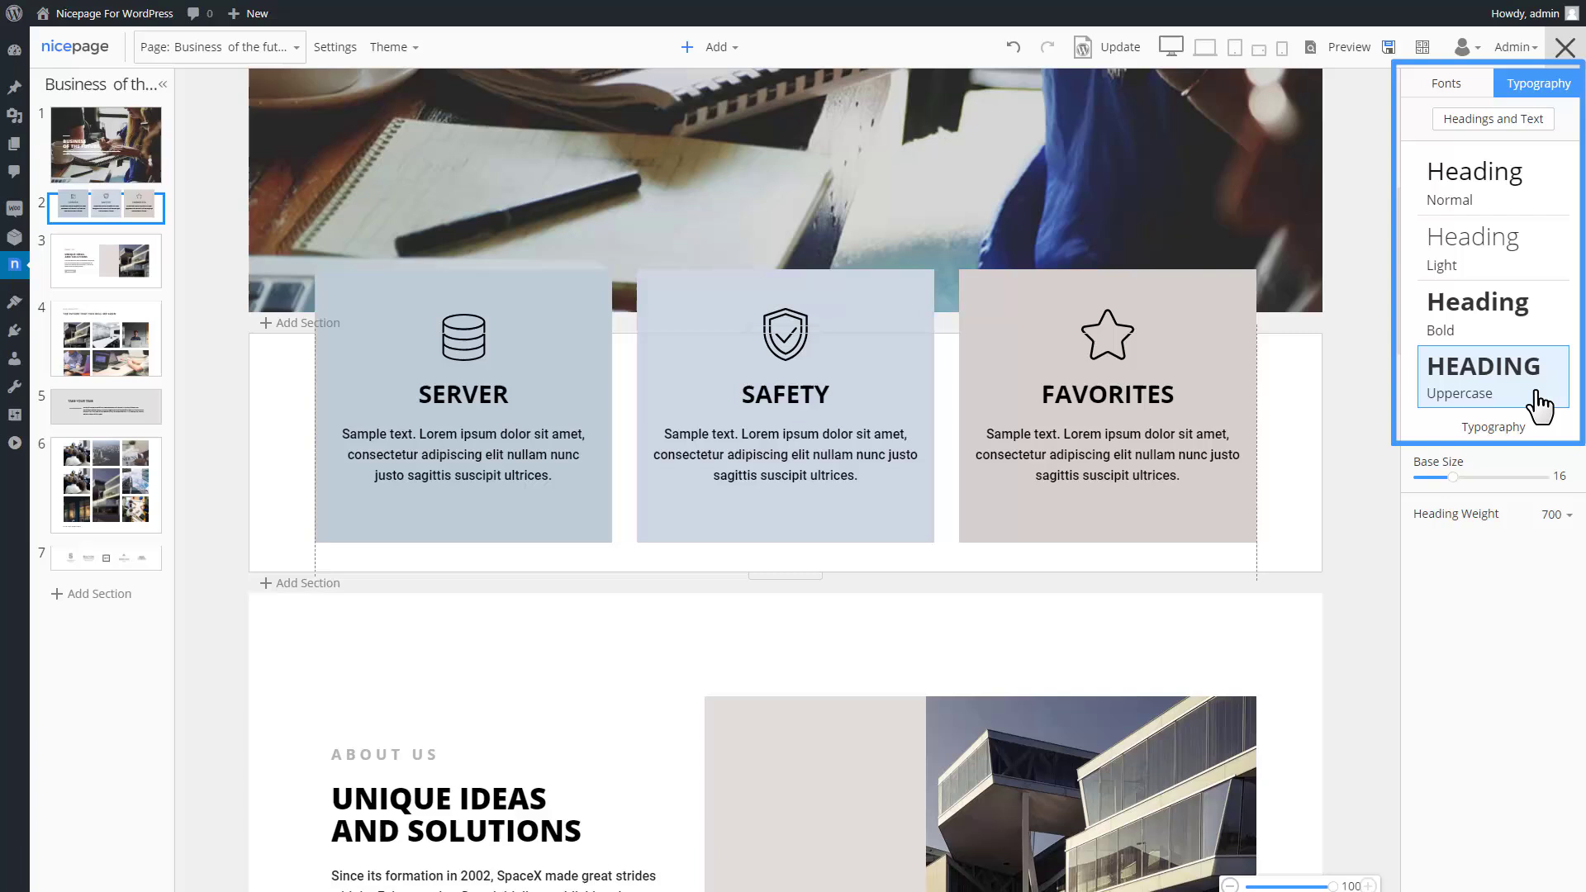
click(1538, 335)
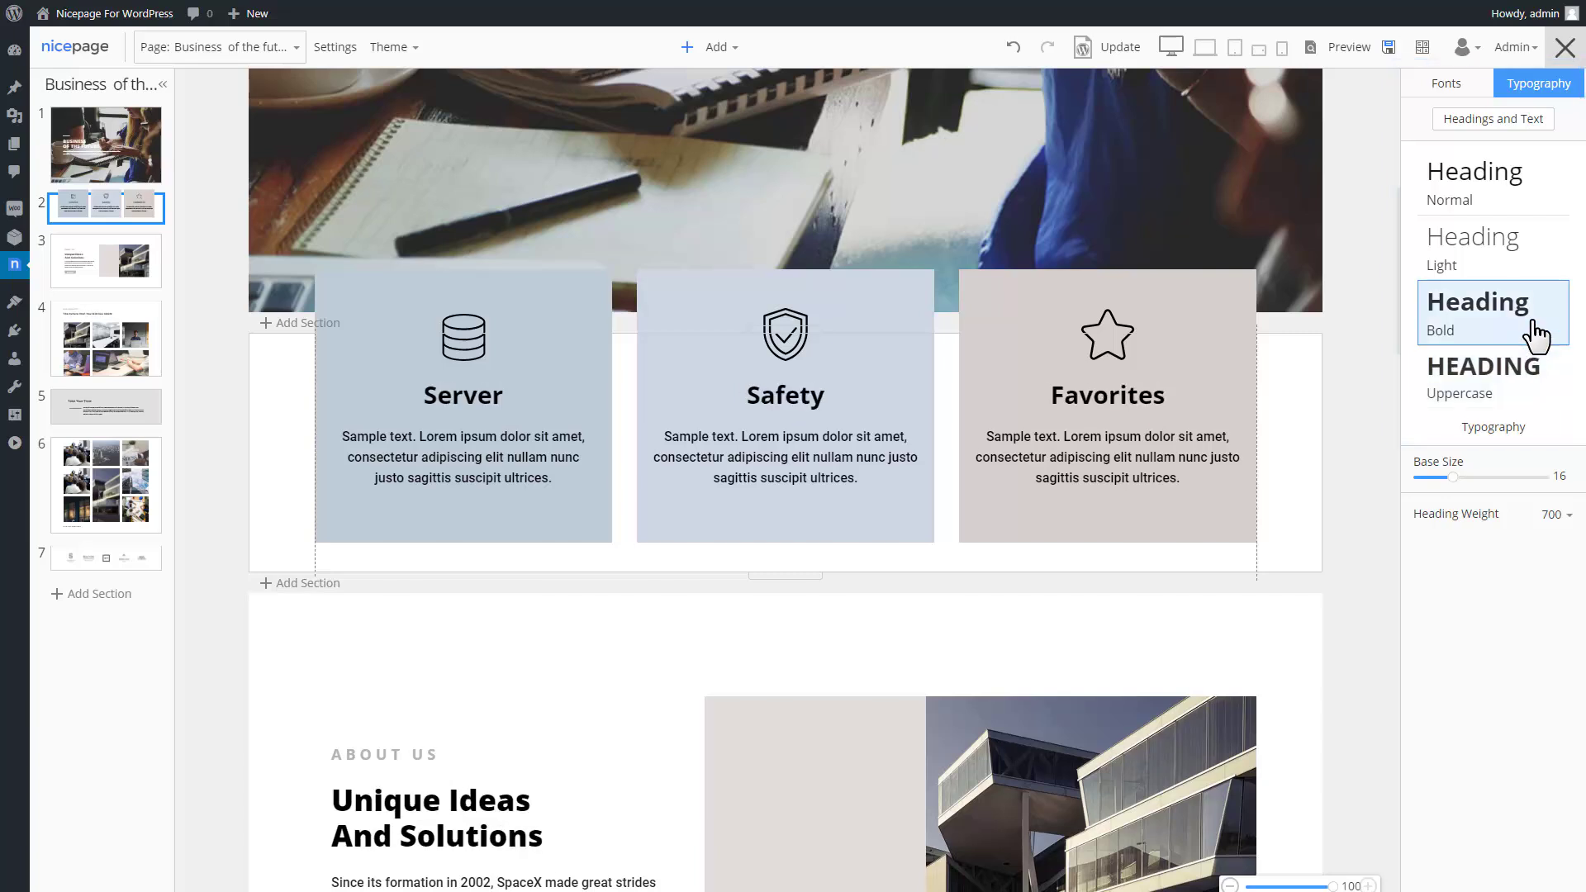
Select the Favorites heading and check its Heading 3 text style, leaving it unchanged.
click(1155, 403)
click(1543, 183)
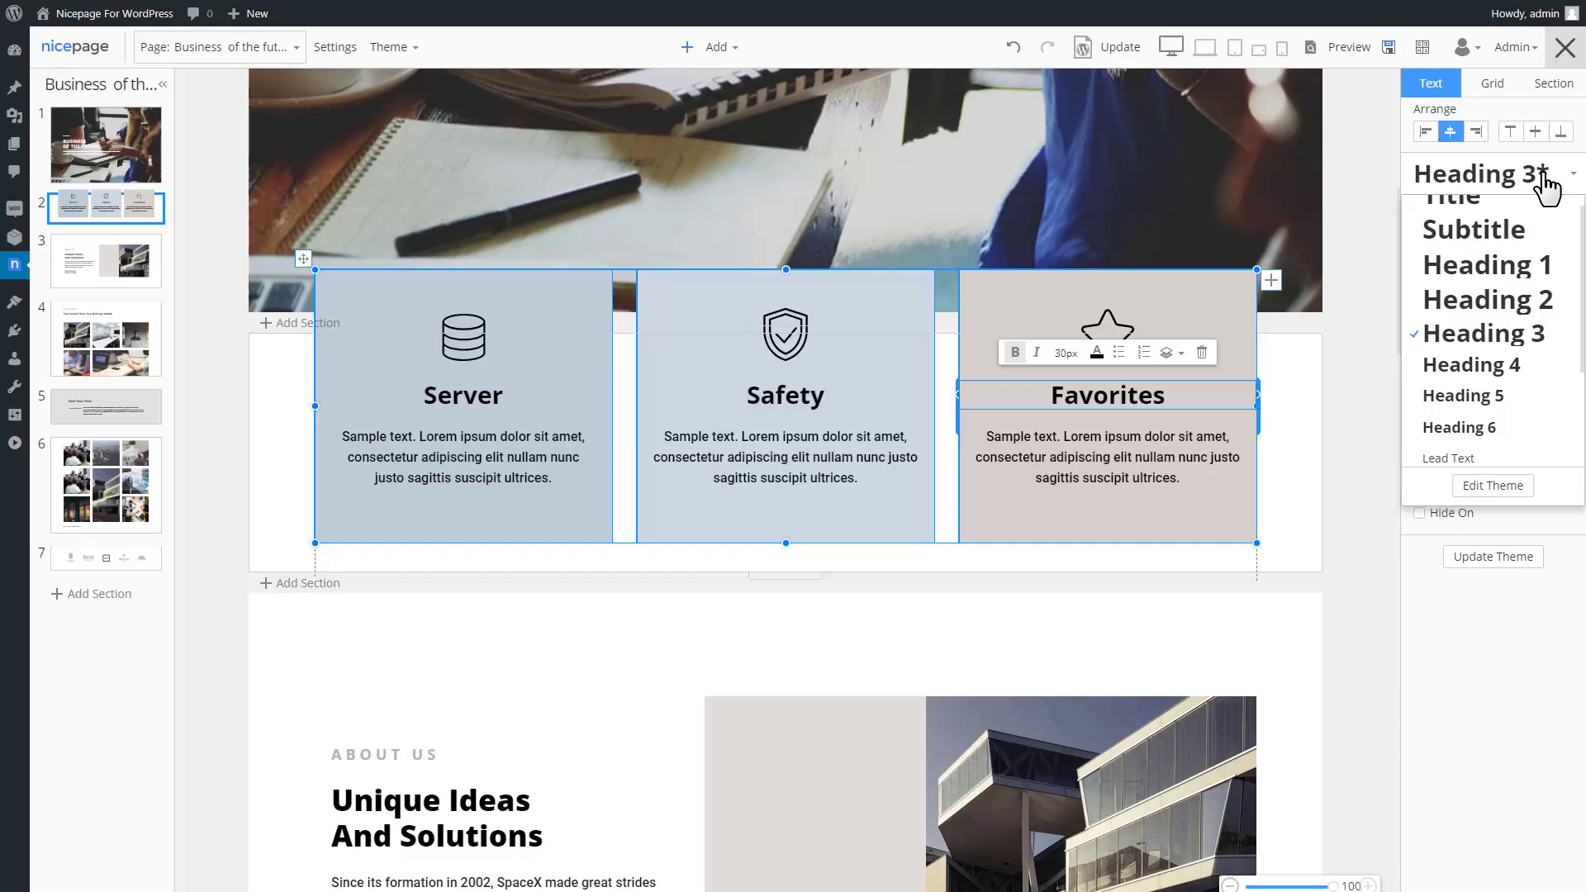
click(1544, 184)
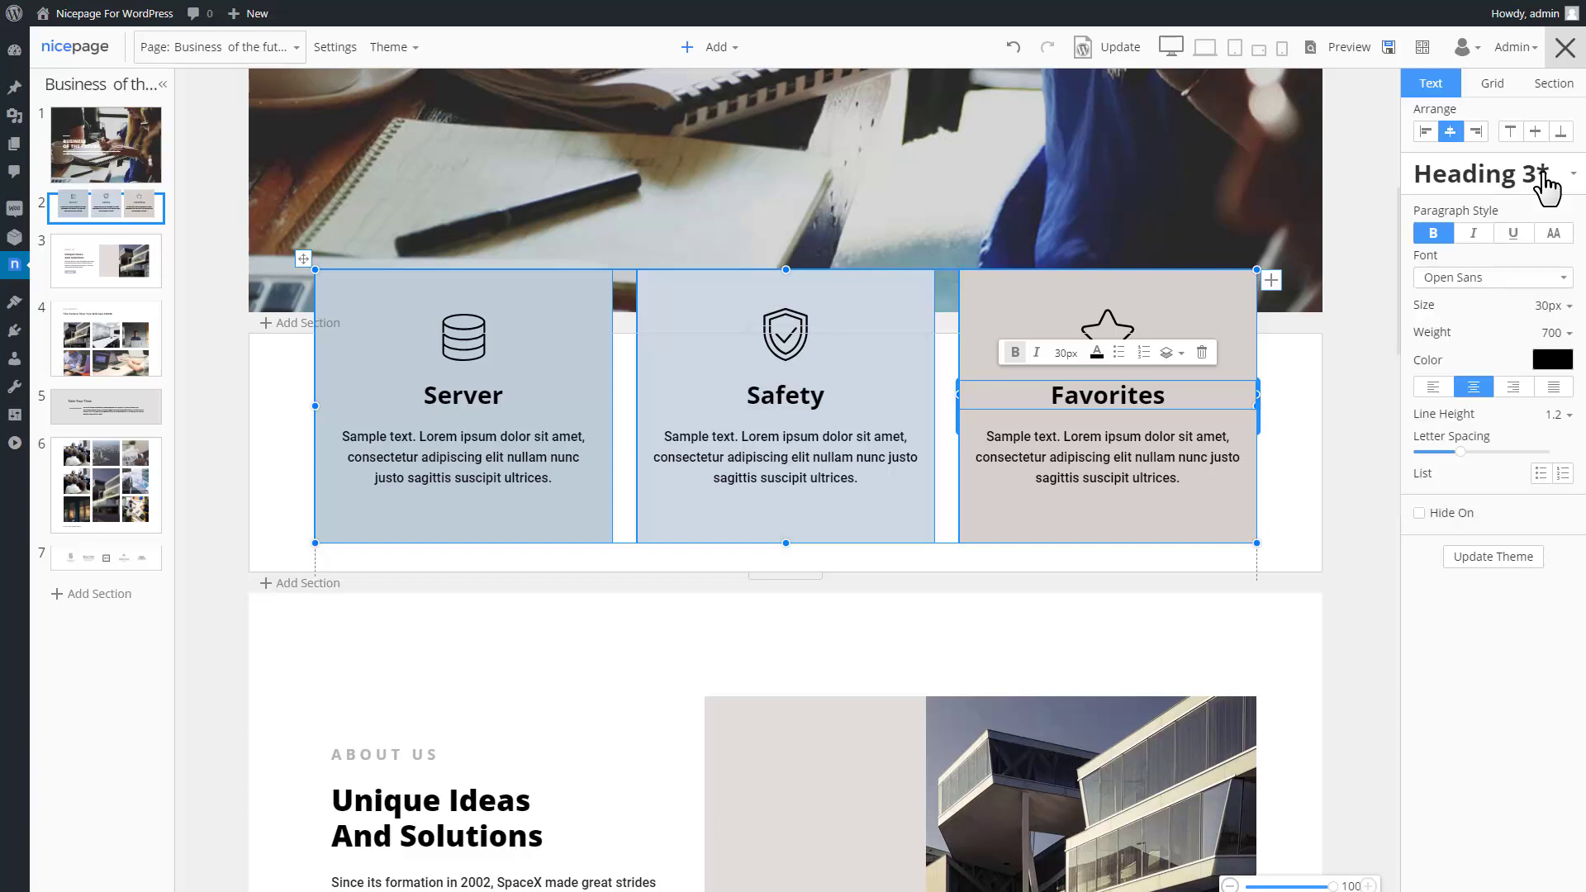
click(404, 52)
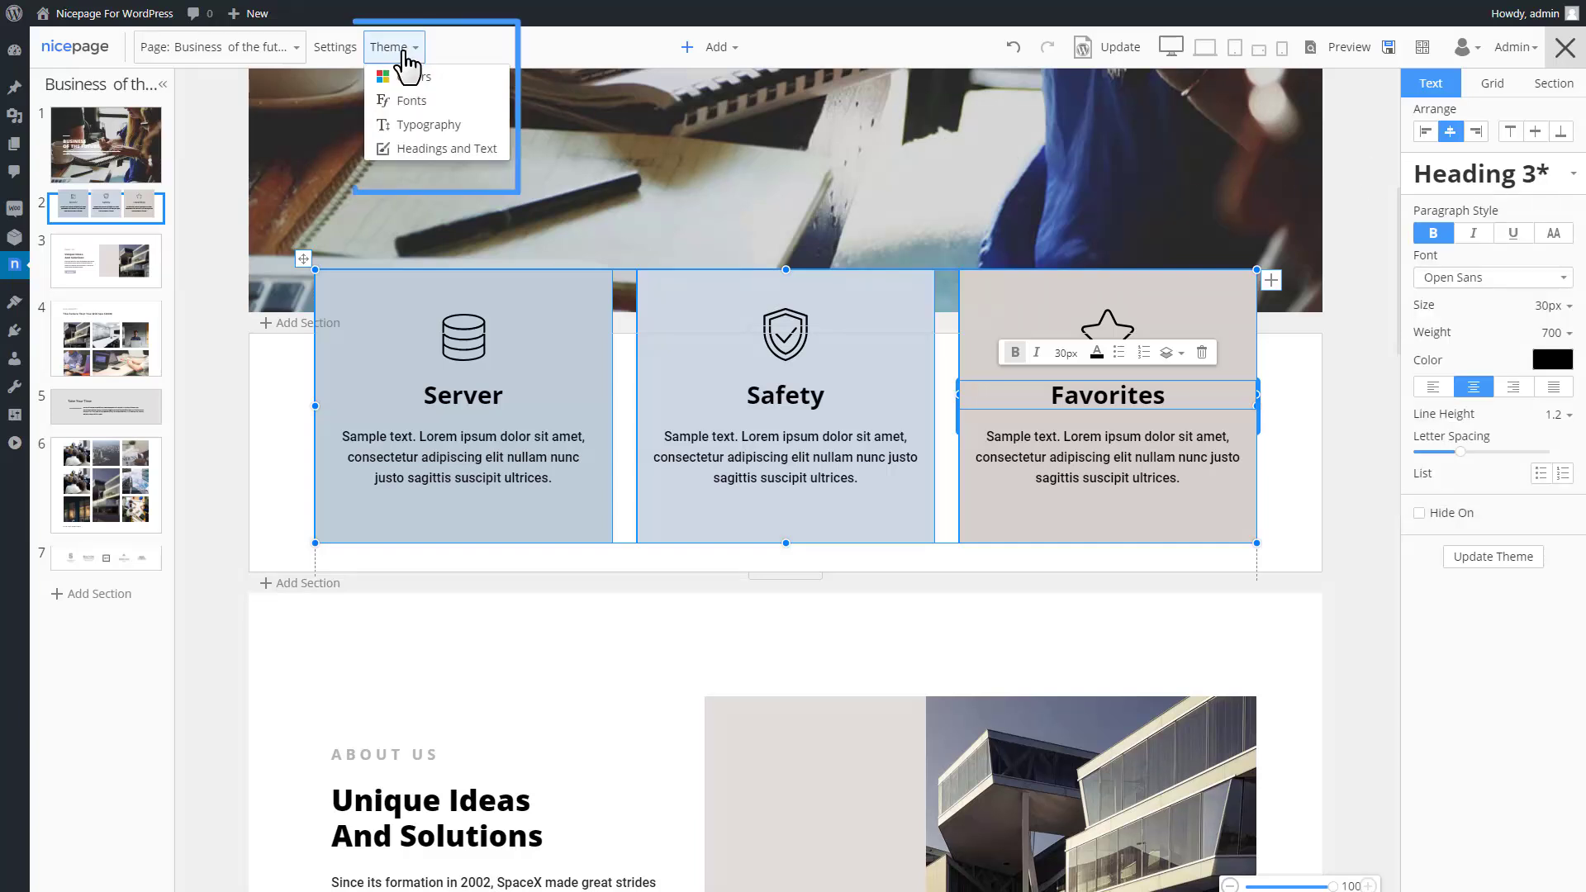
click(447, 150)
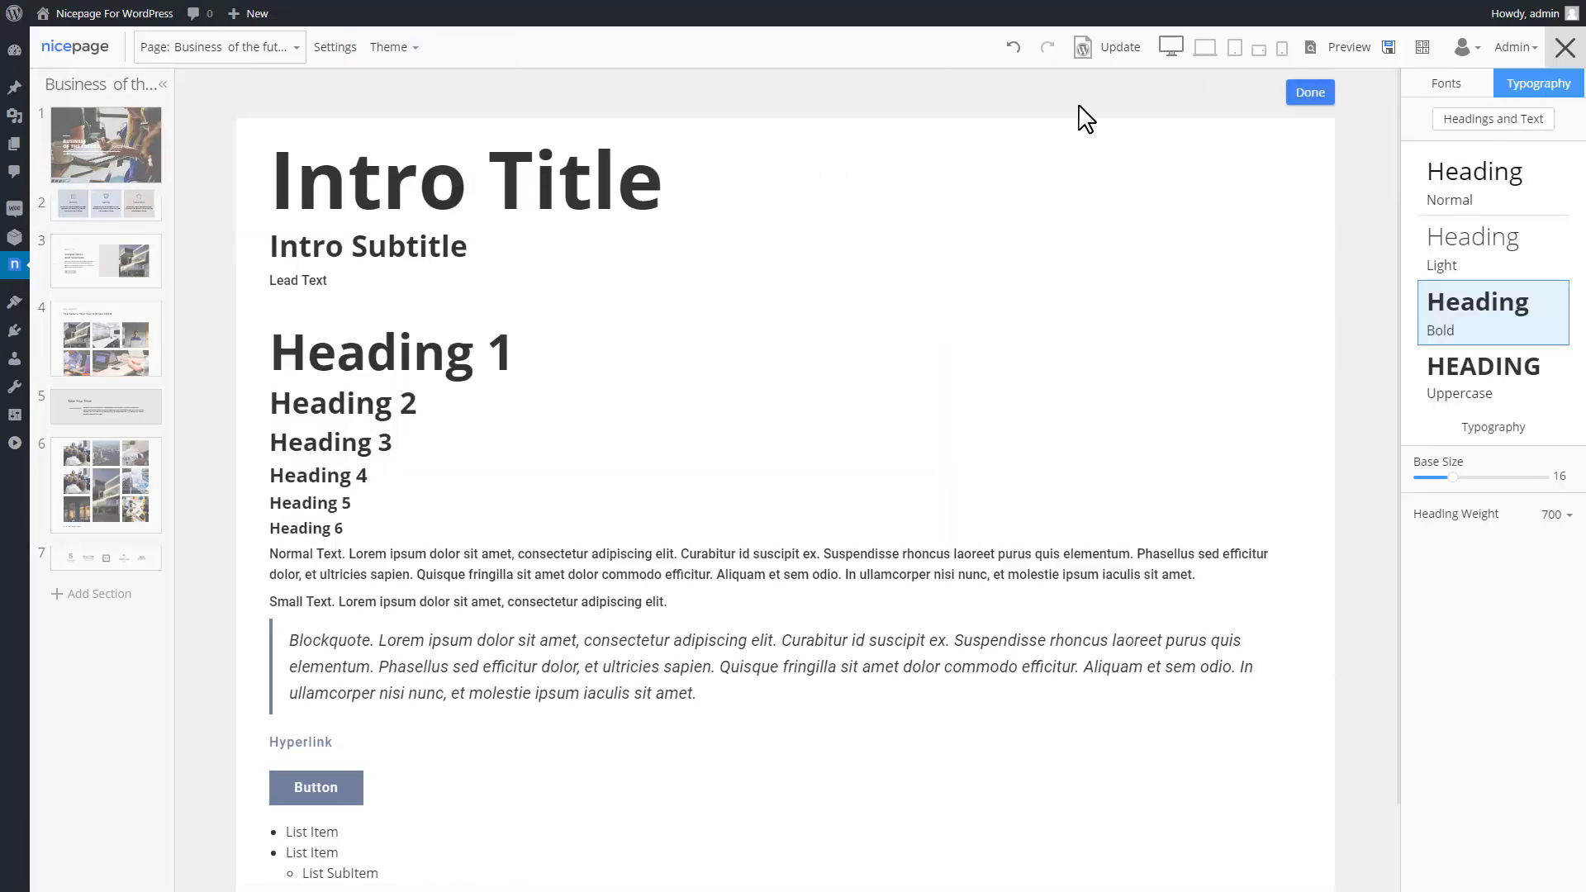
click(1311, 92)
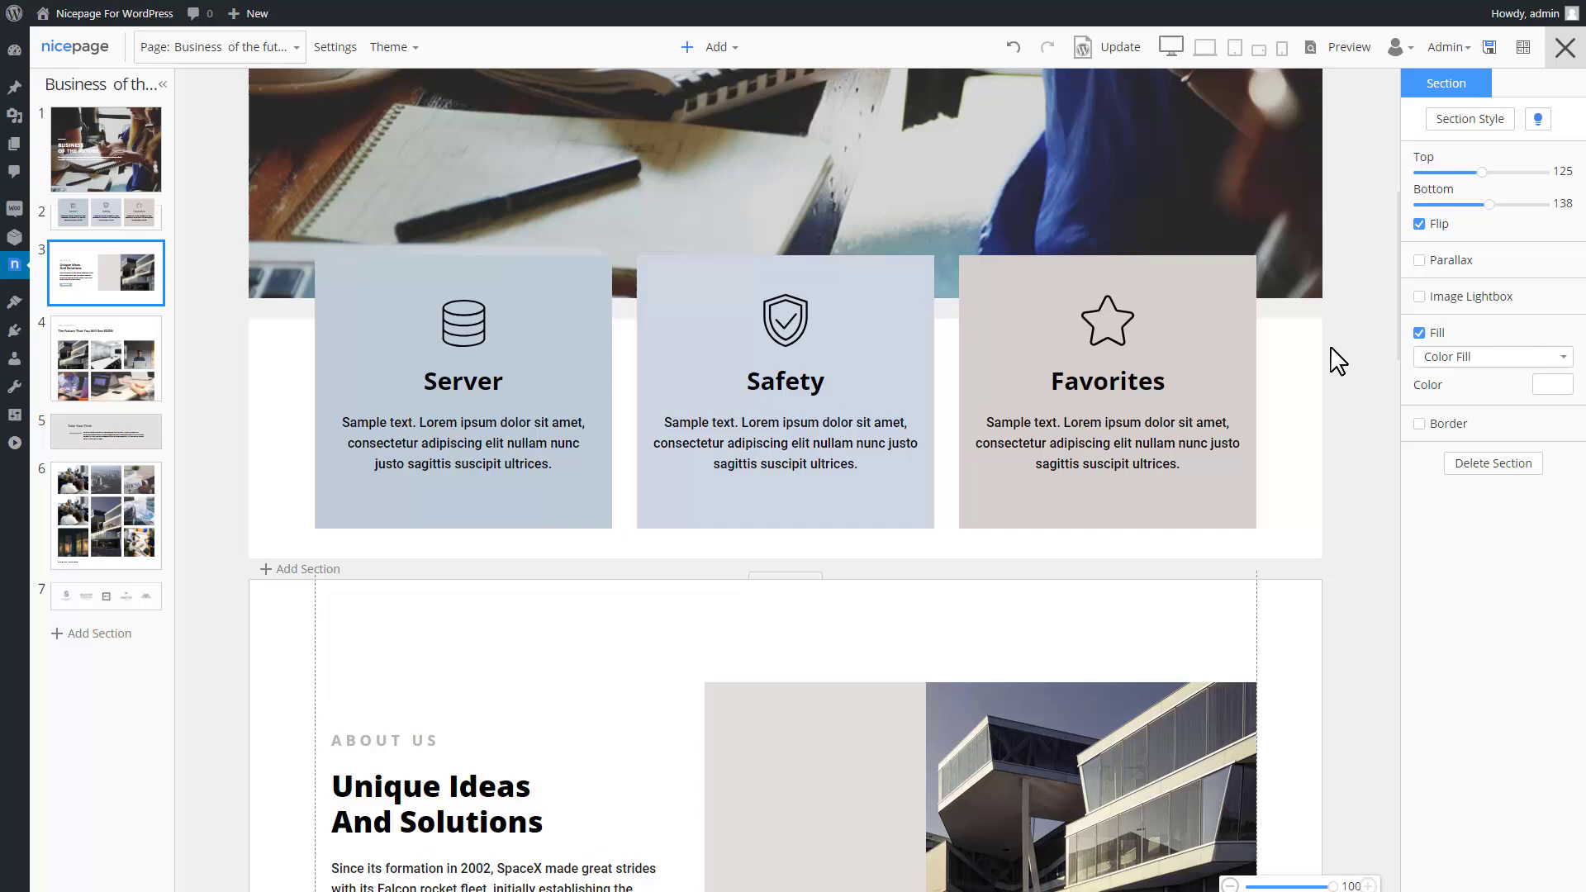
scroll(1342, 374, down, 4)
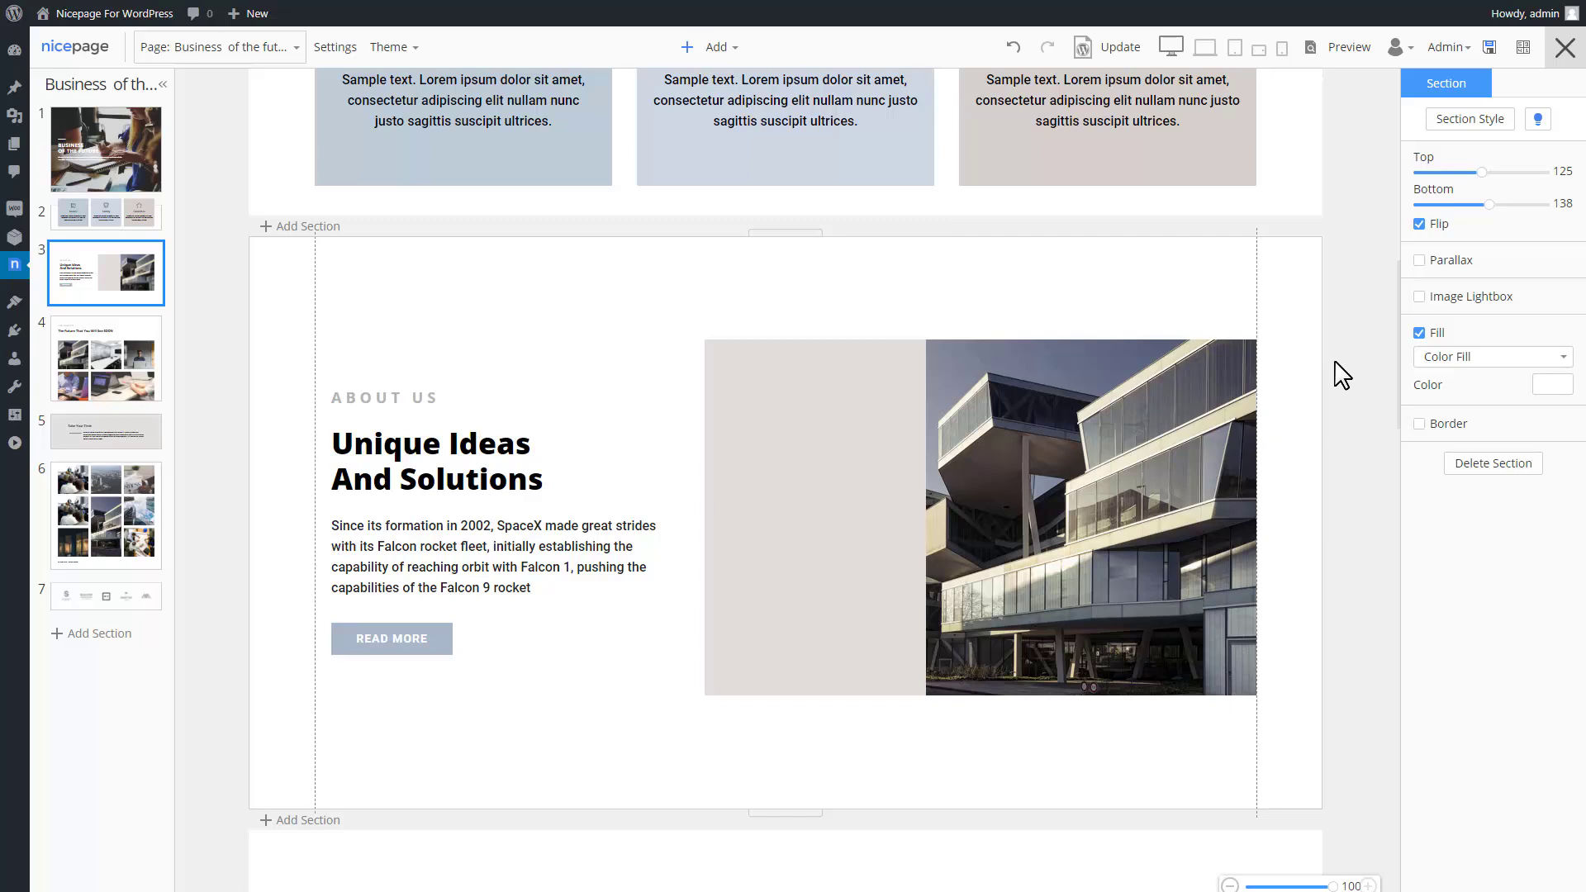
scroll(1342, 374, down, 3)
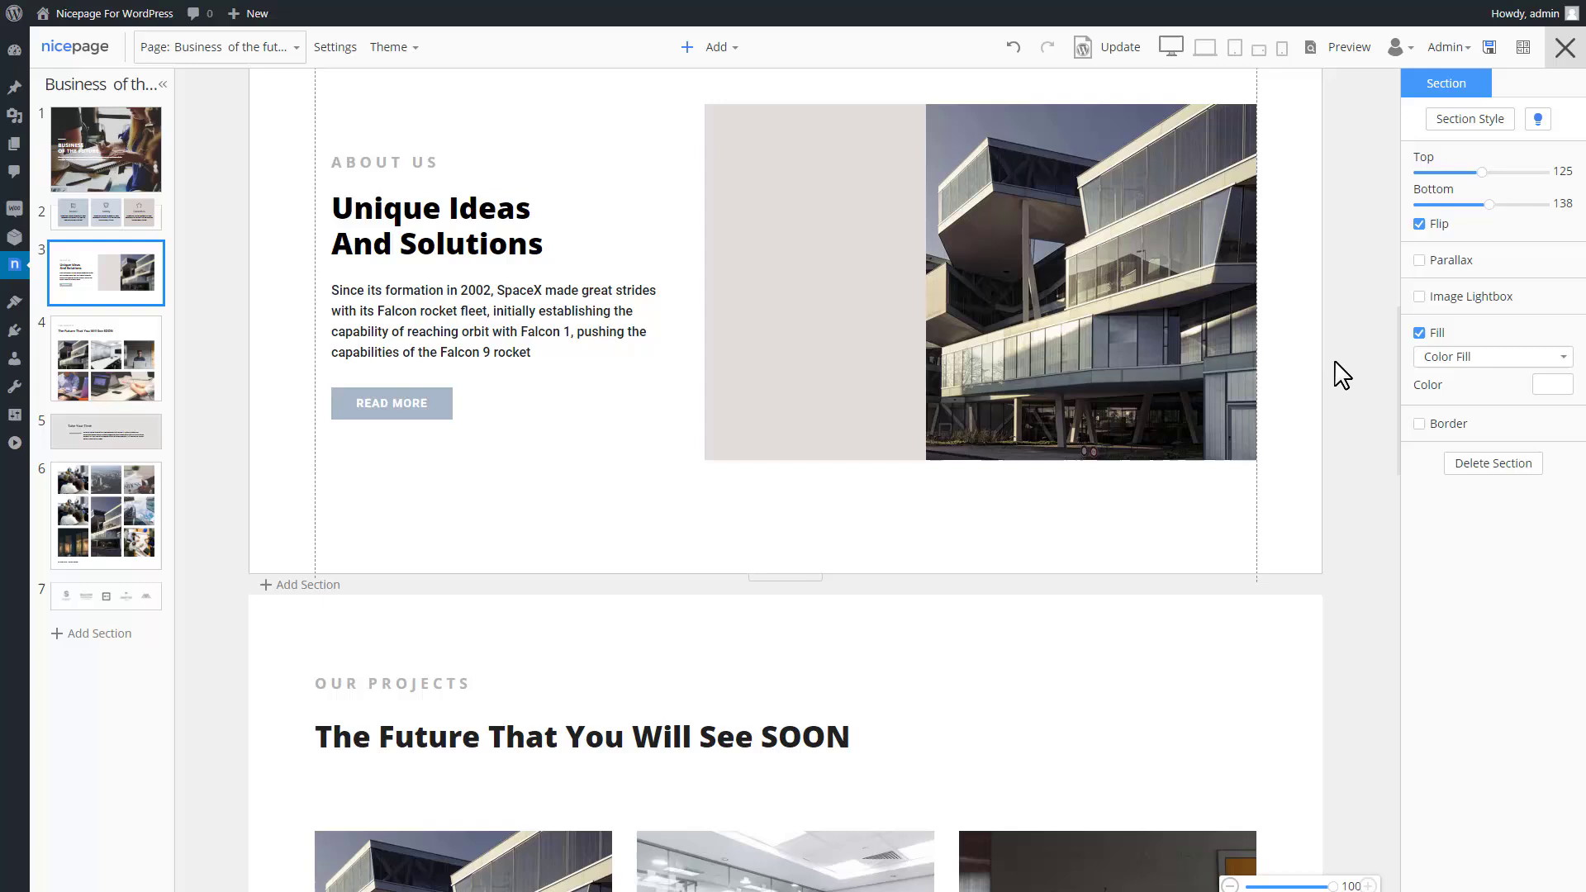
scroll(1342, 375, down, 1)
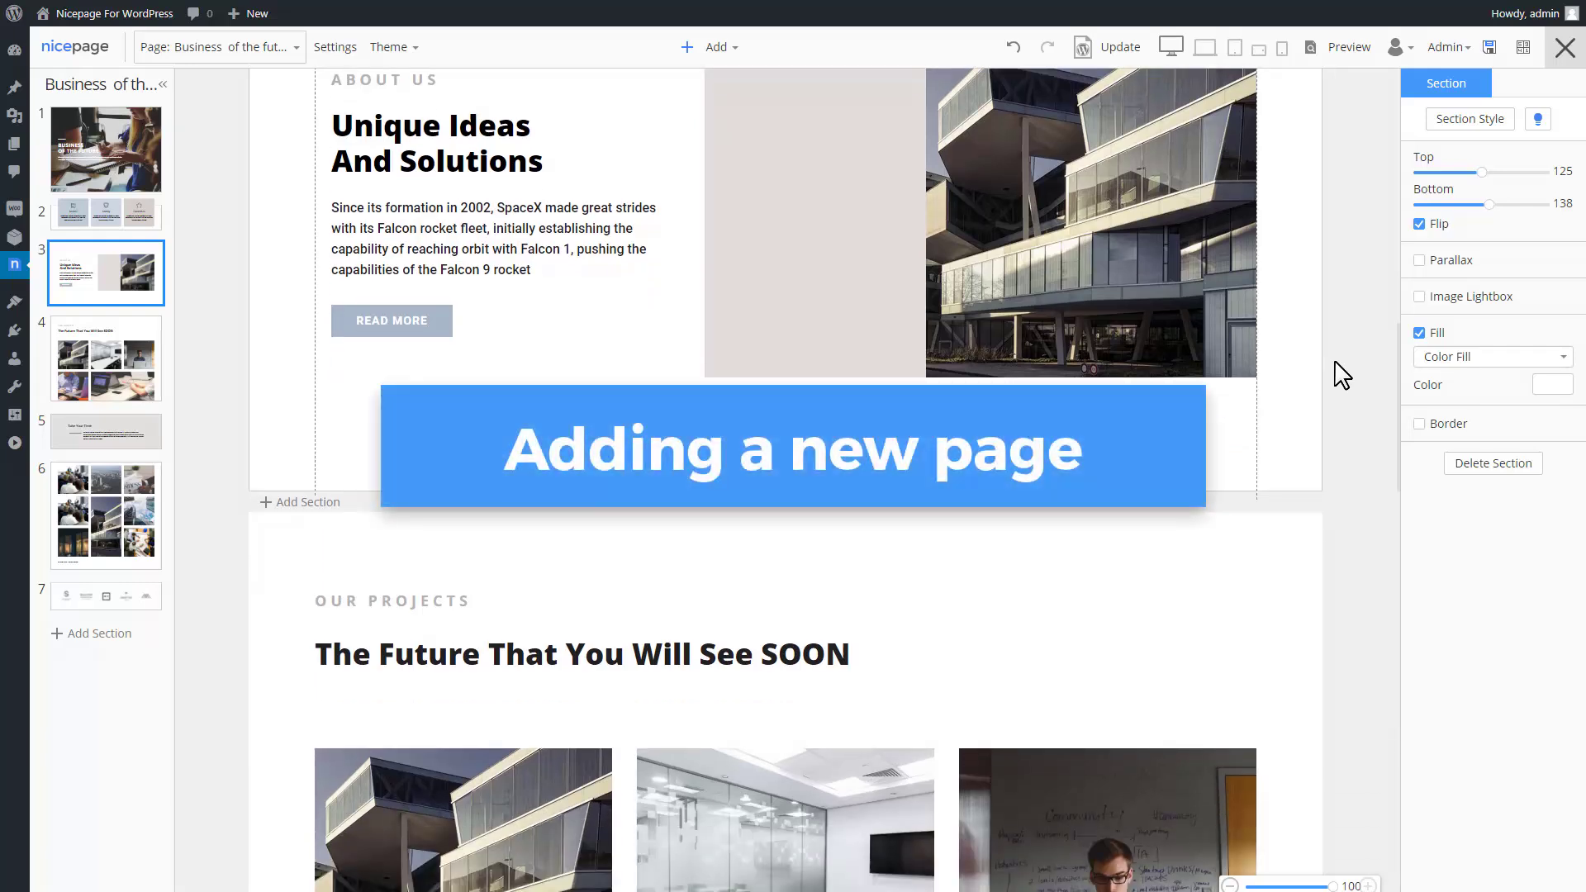
Insert a Thirds-style image section below About Us with the Seeing And Knowing The World template.
click(327, 506)
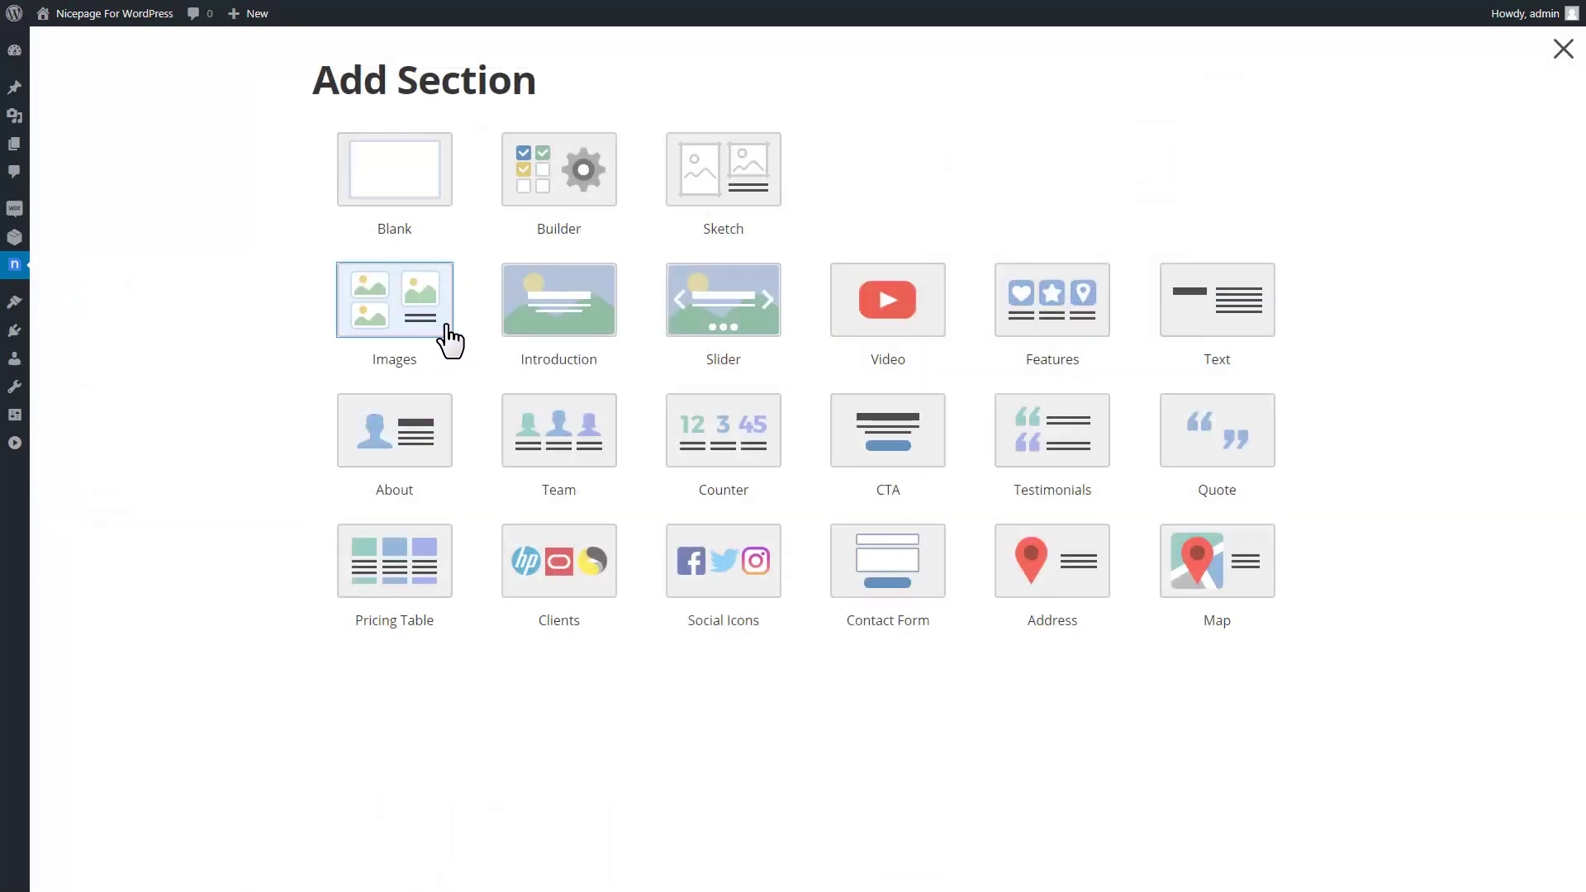
click(450, 339)
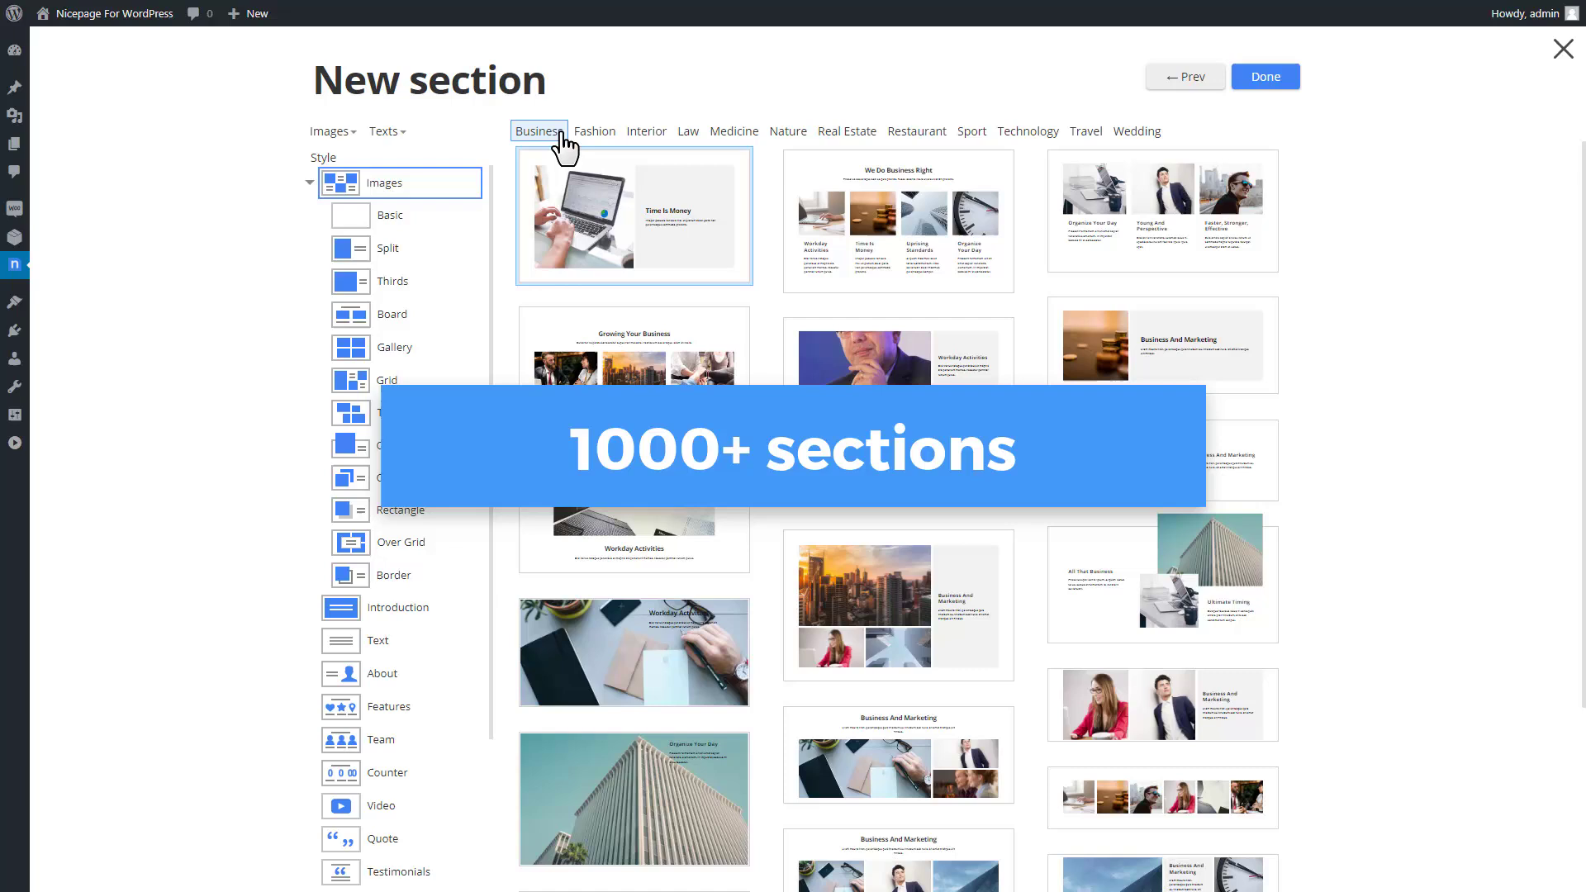
click(388, 248)
click(393, 281)
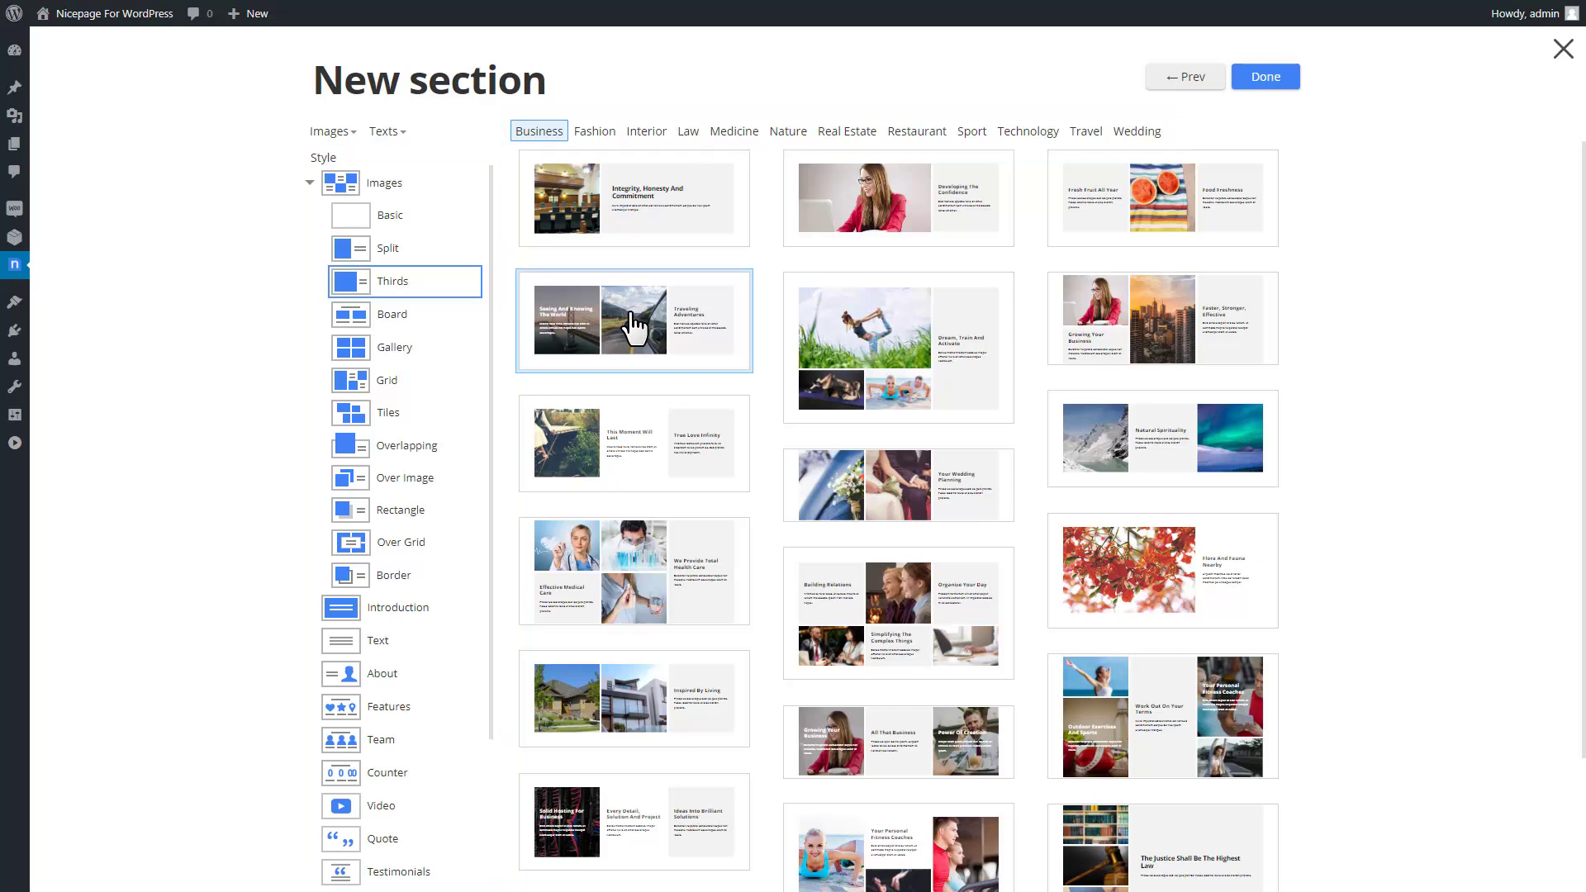
click(1291, 83)
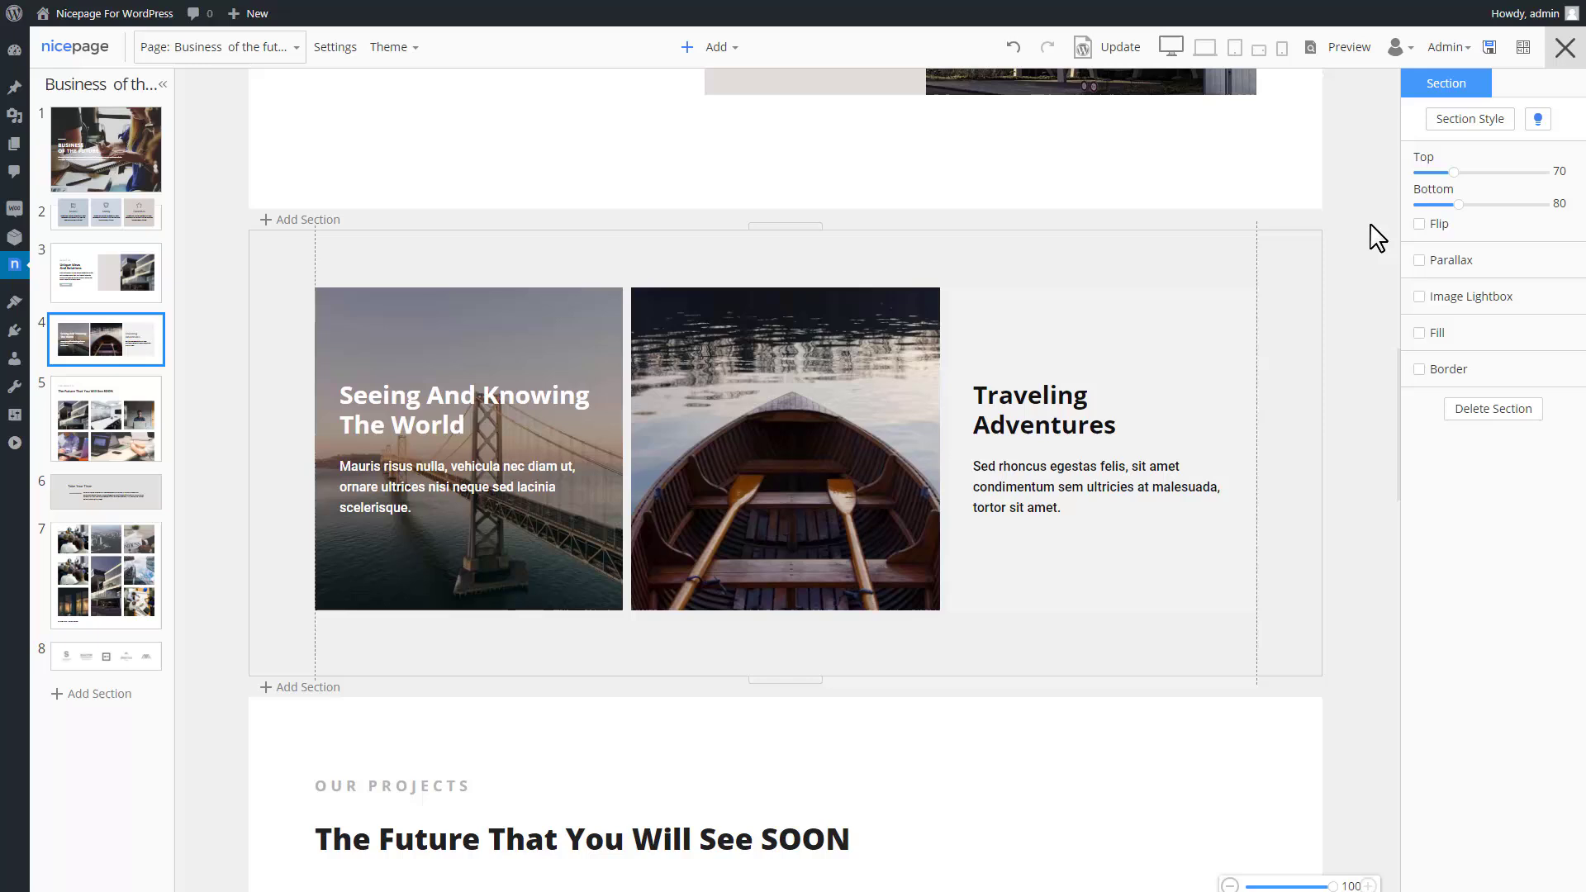
Switch the travel section's style to a Grid layout variant with one large bridge photo.
click(1509, 126)
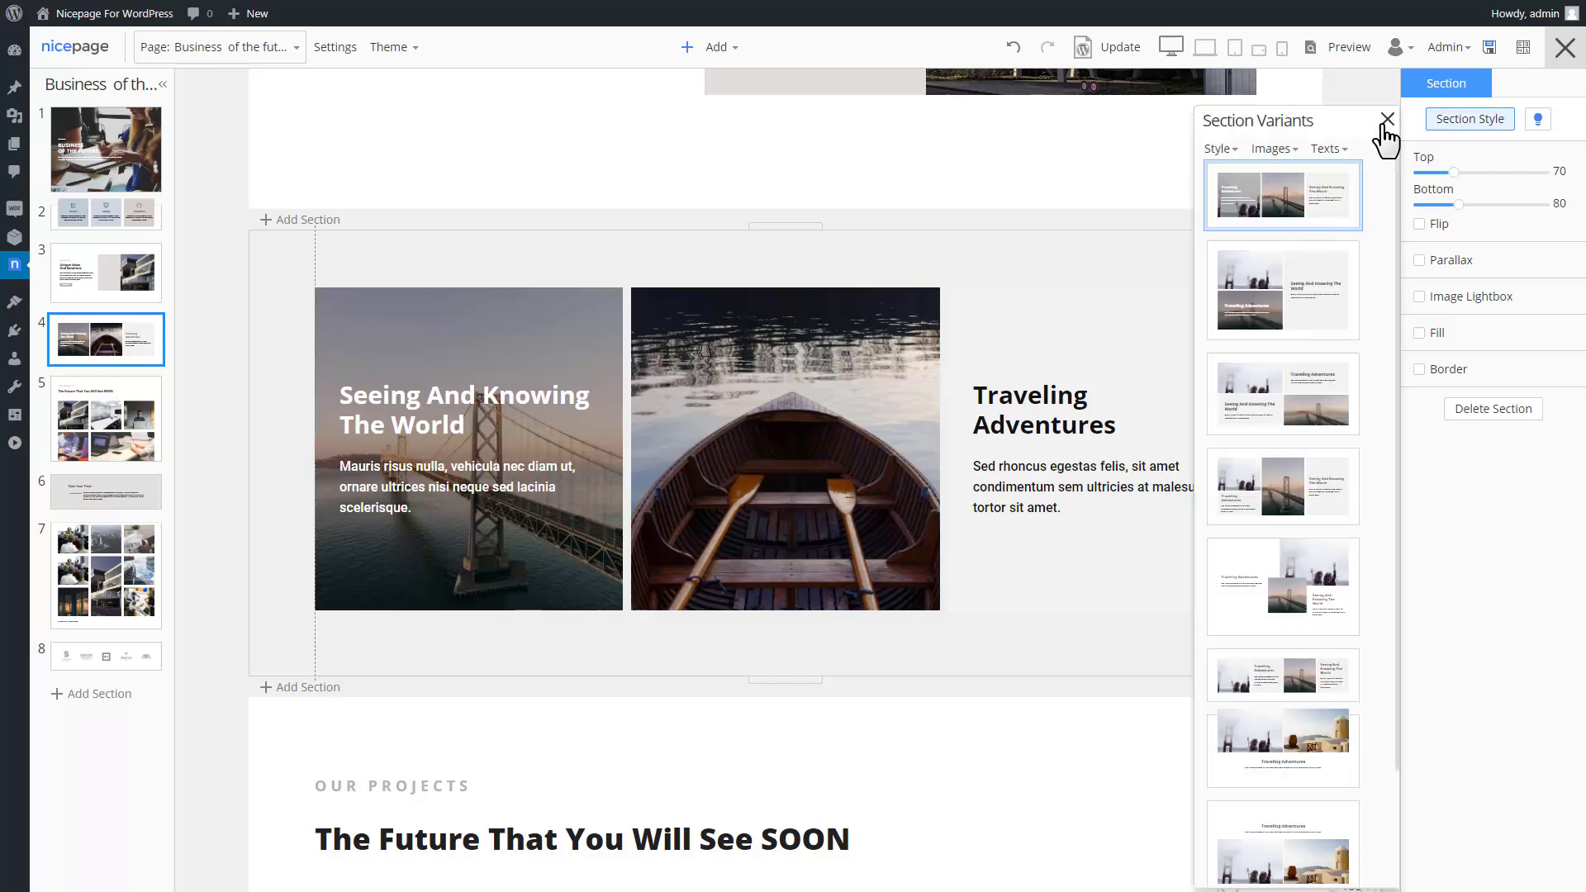
click(1220, 149)
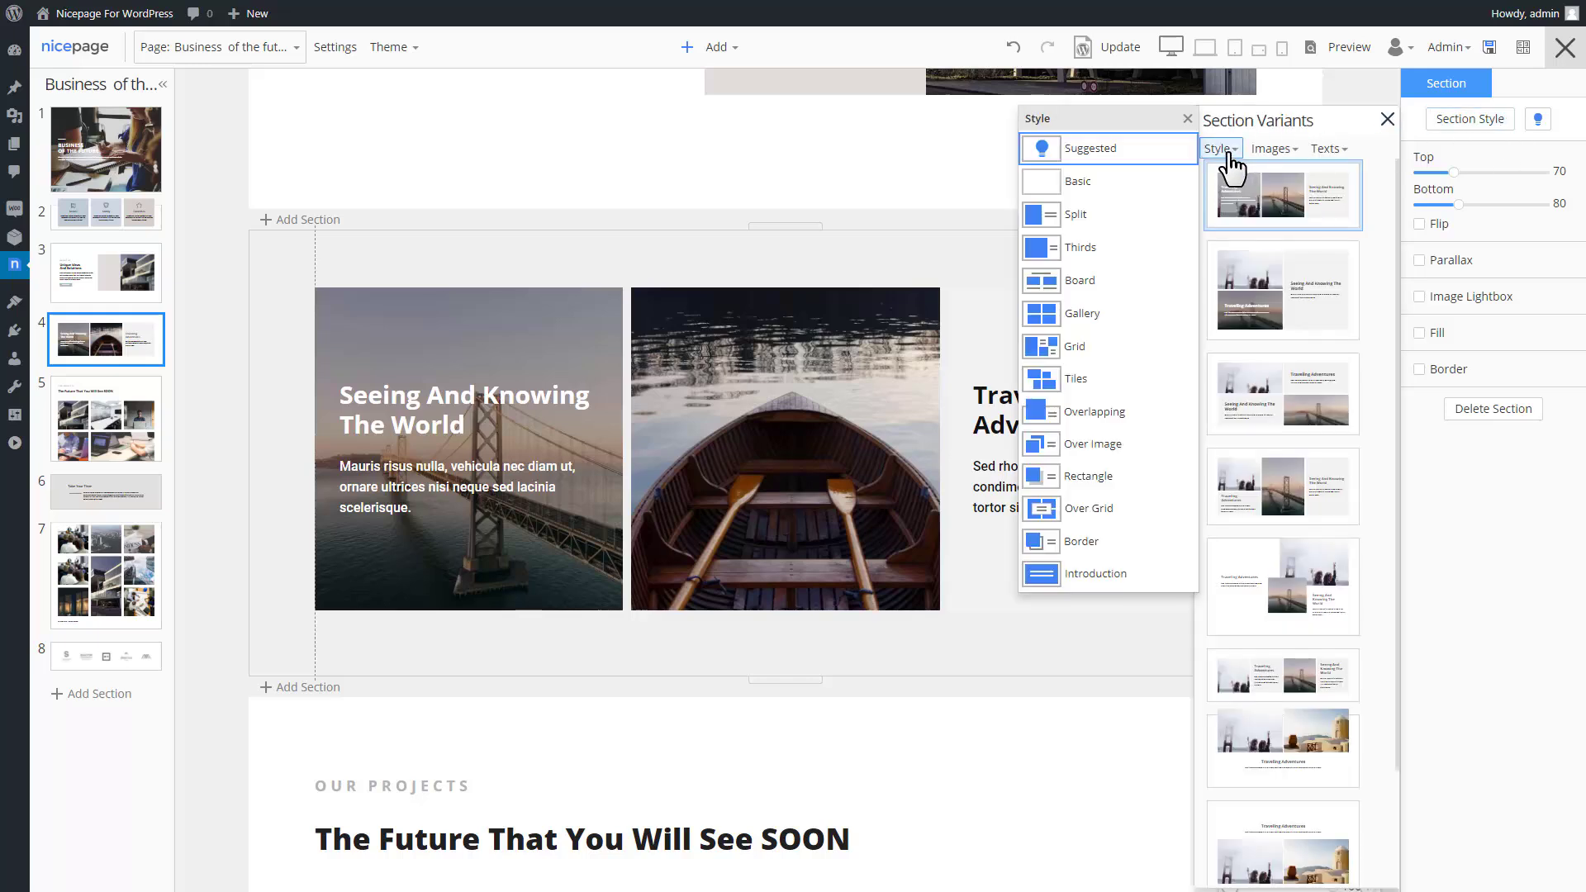
click(1105, 350)
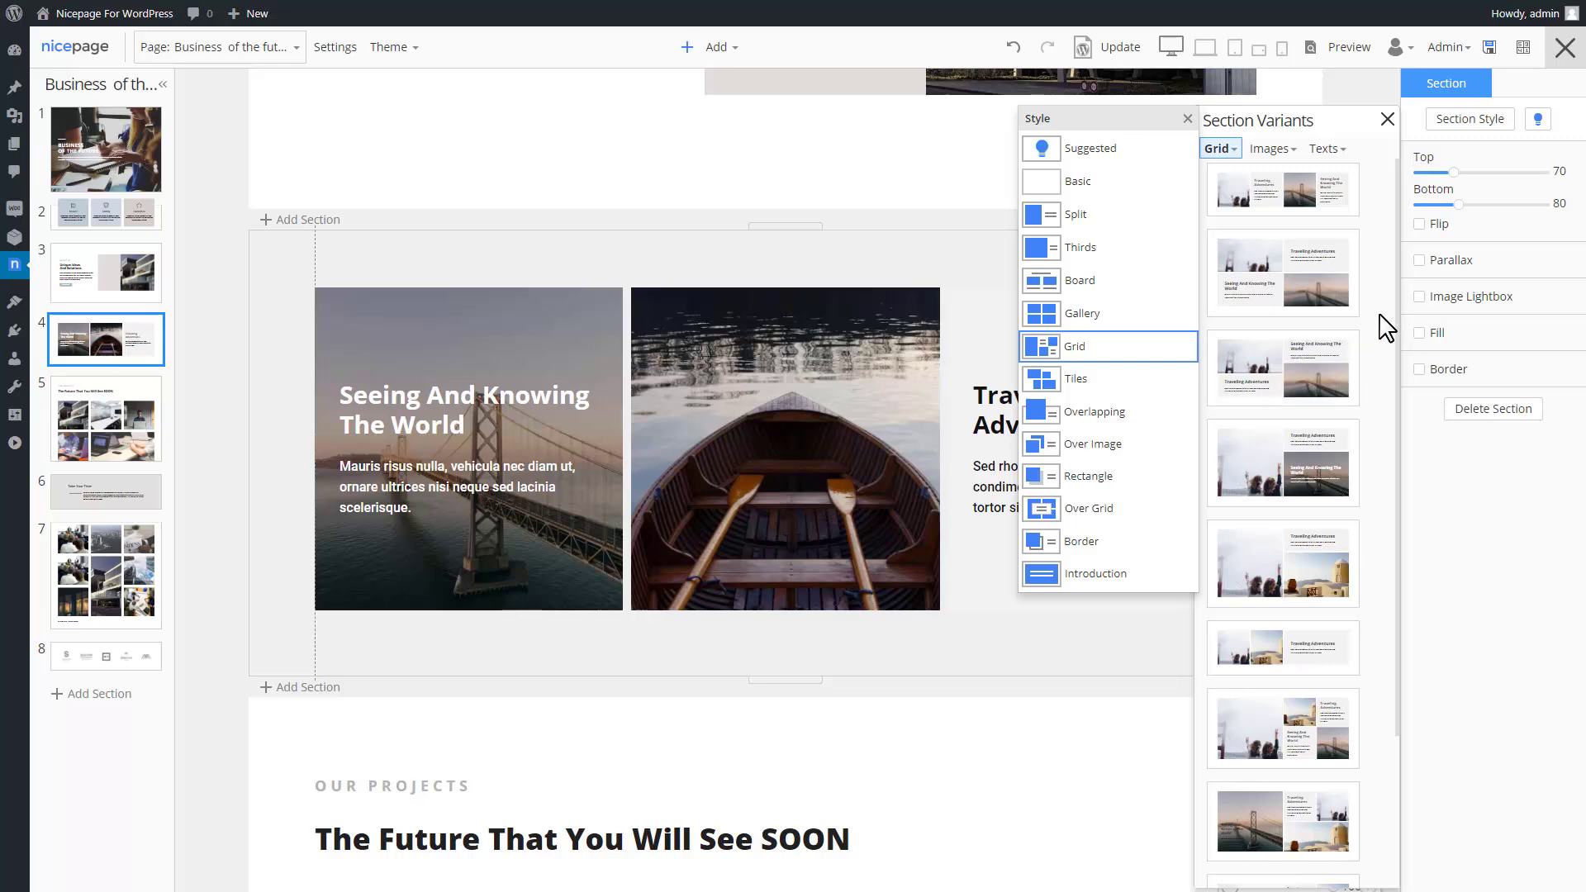
scroll(1386, 335, down, 5)
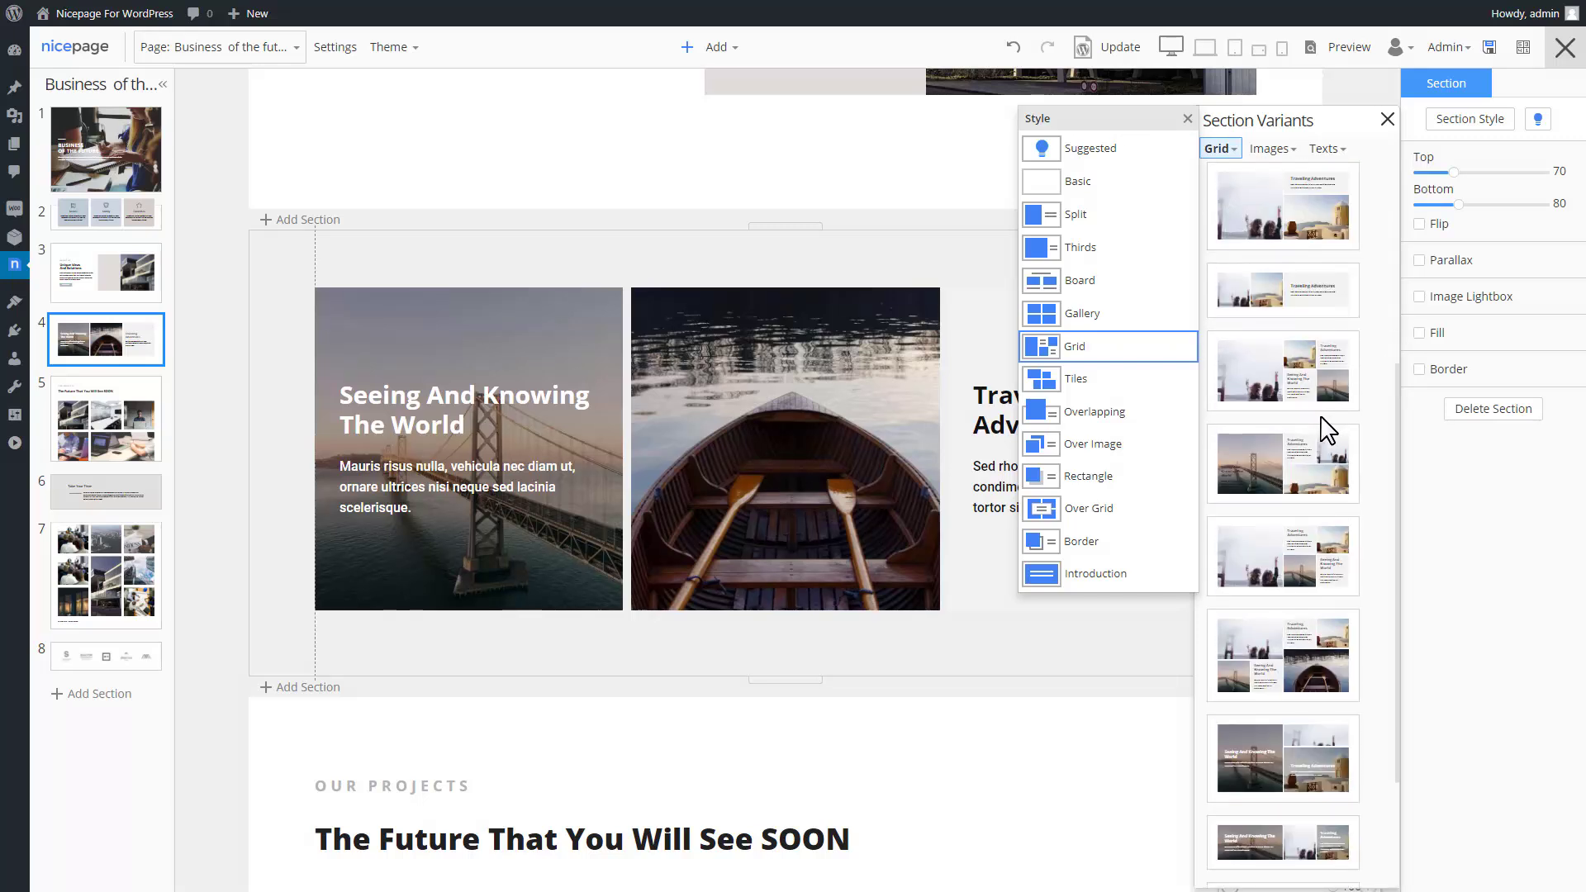
click(1328, 397)
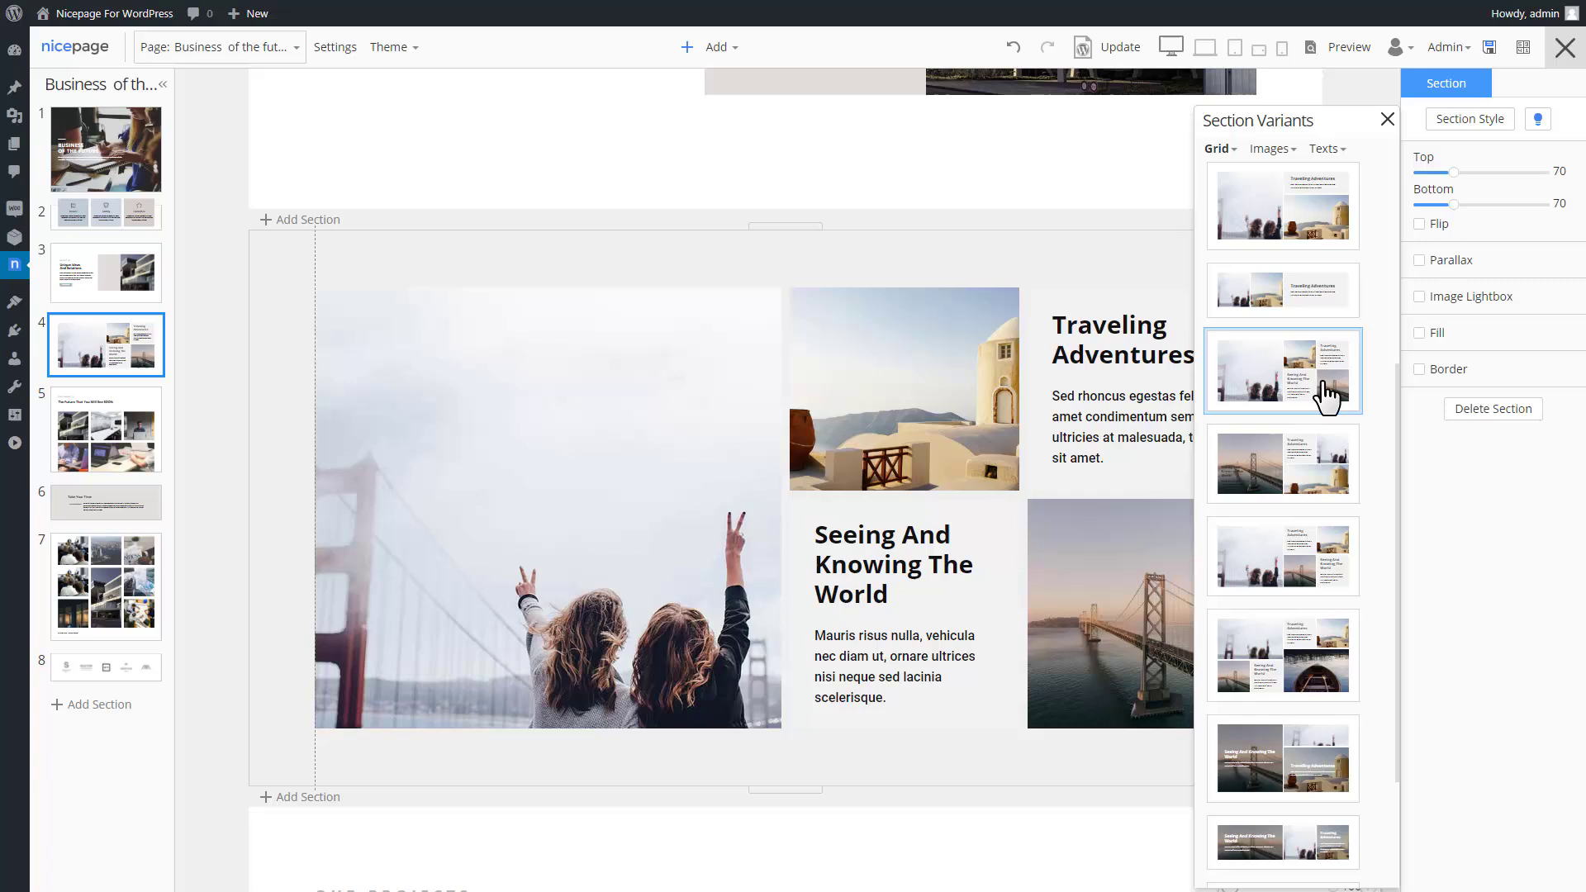
click(1097, 277)
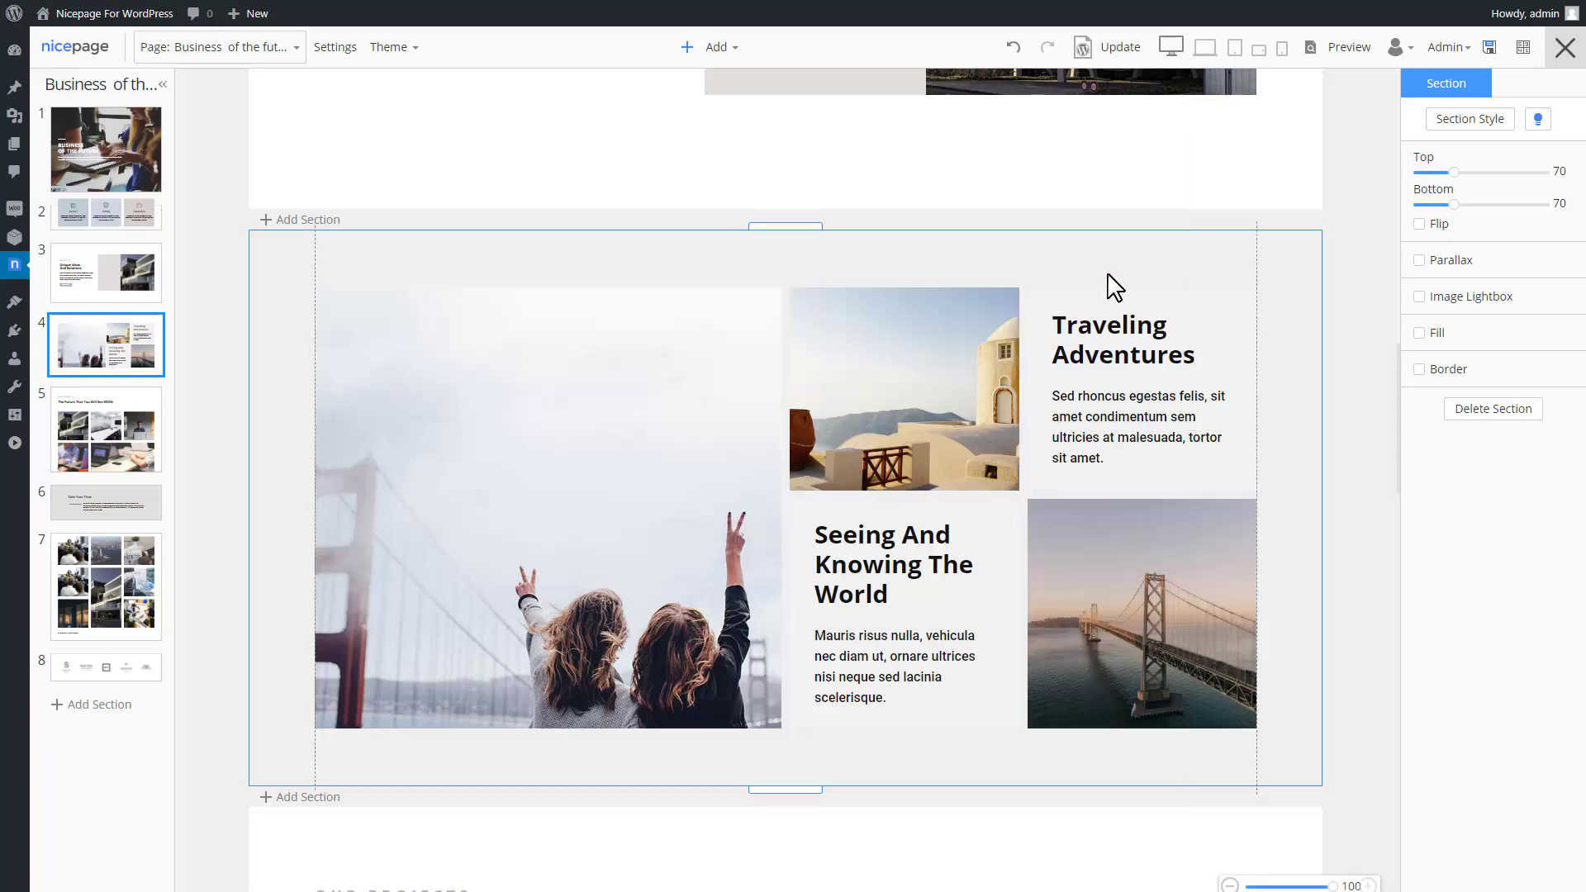
Increase the image grid's spacing from 10 to 20.
click(1240, 298)
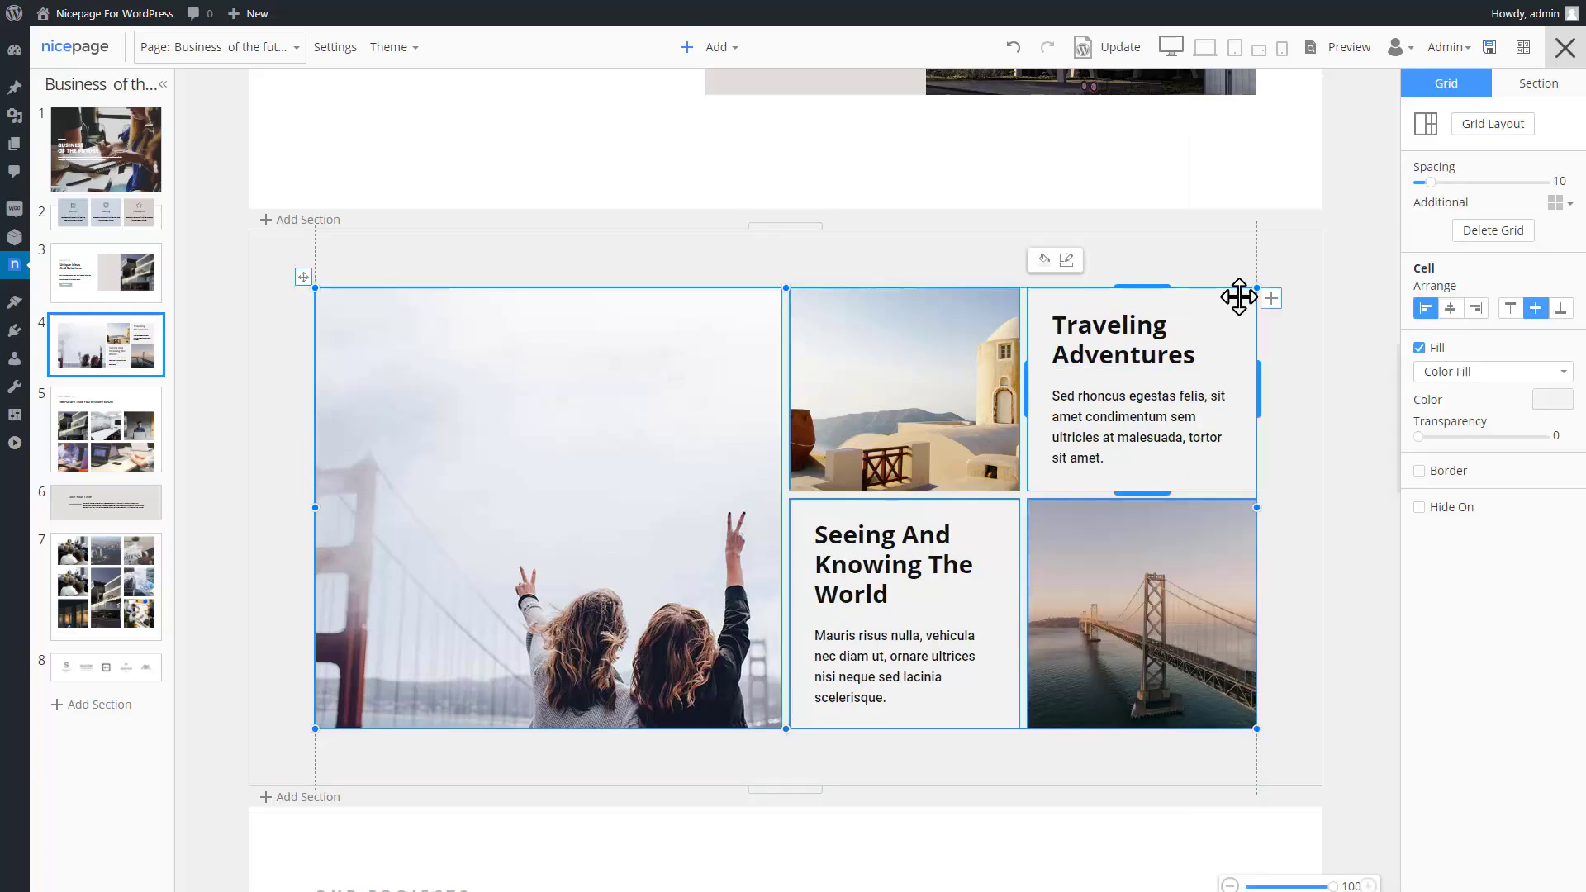
drag(1432, 183, 1442, 183)
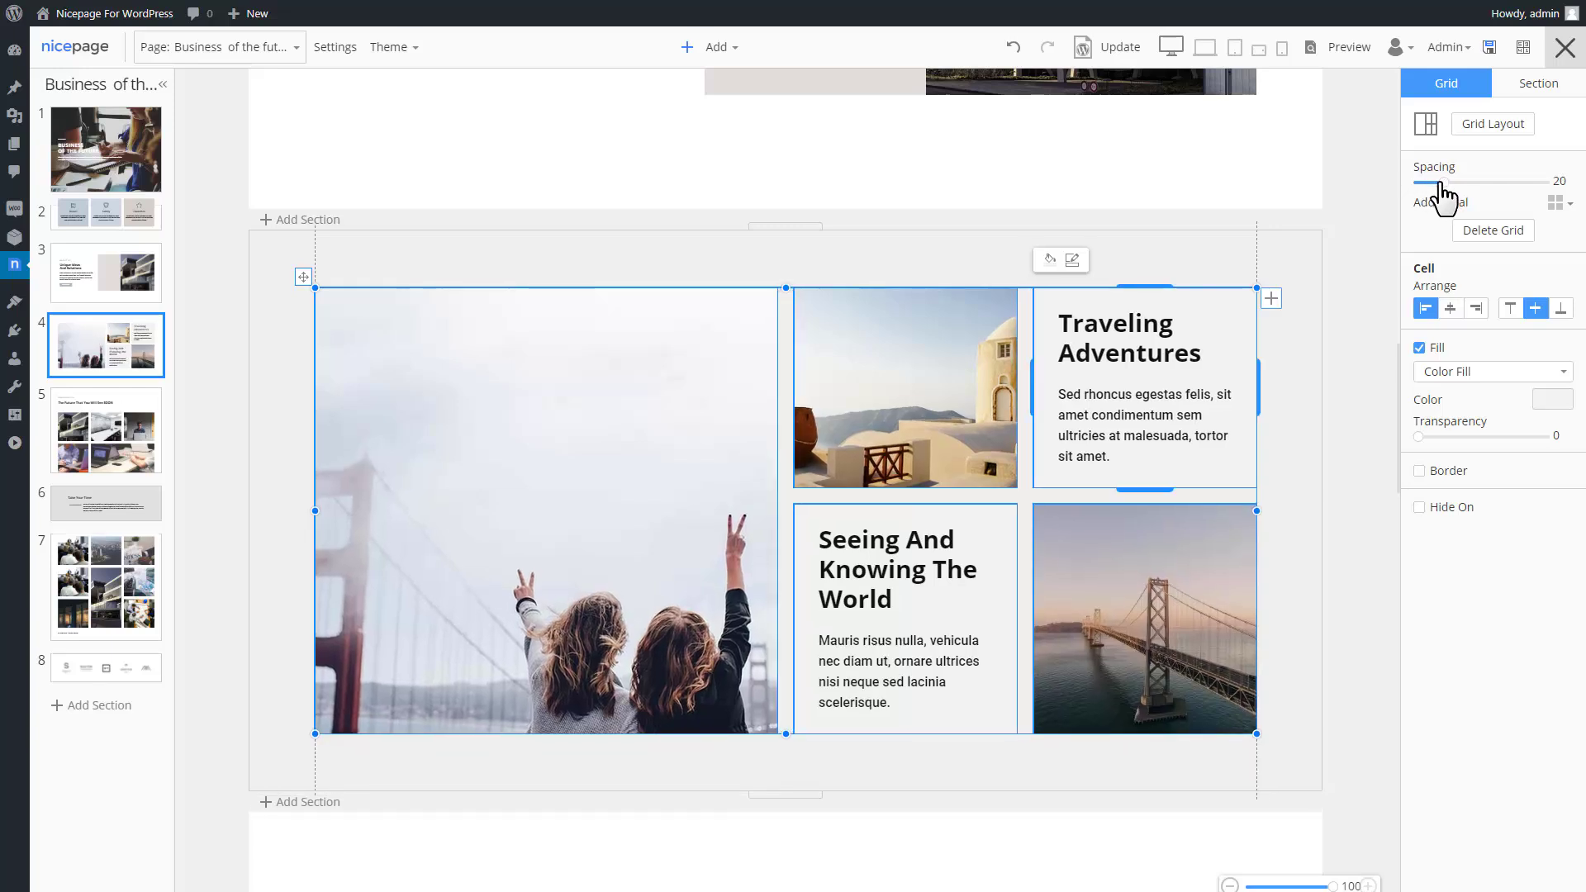
click(1312, 354)
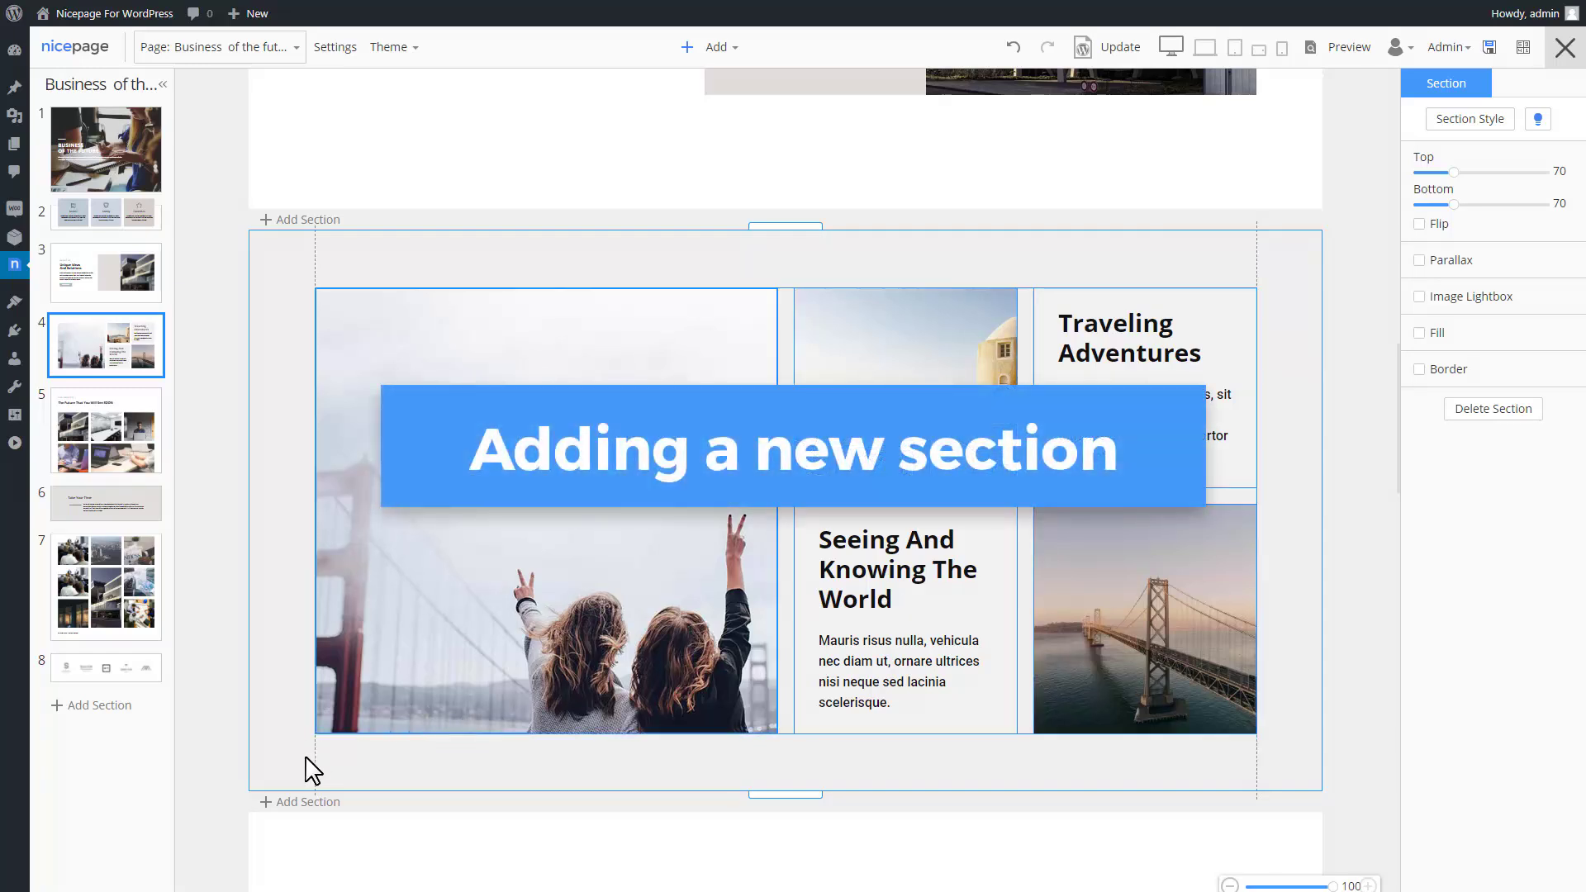
Insert a Contact Form template with Empire State Building details and a Manhattan map below the grid.
click(328, 804)
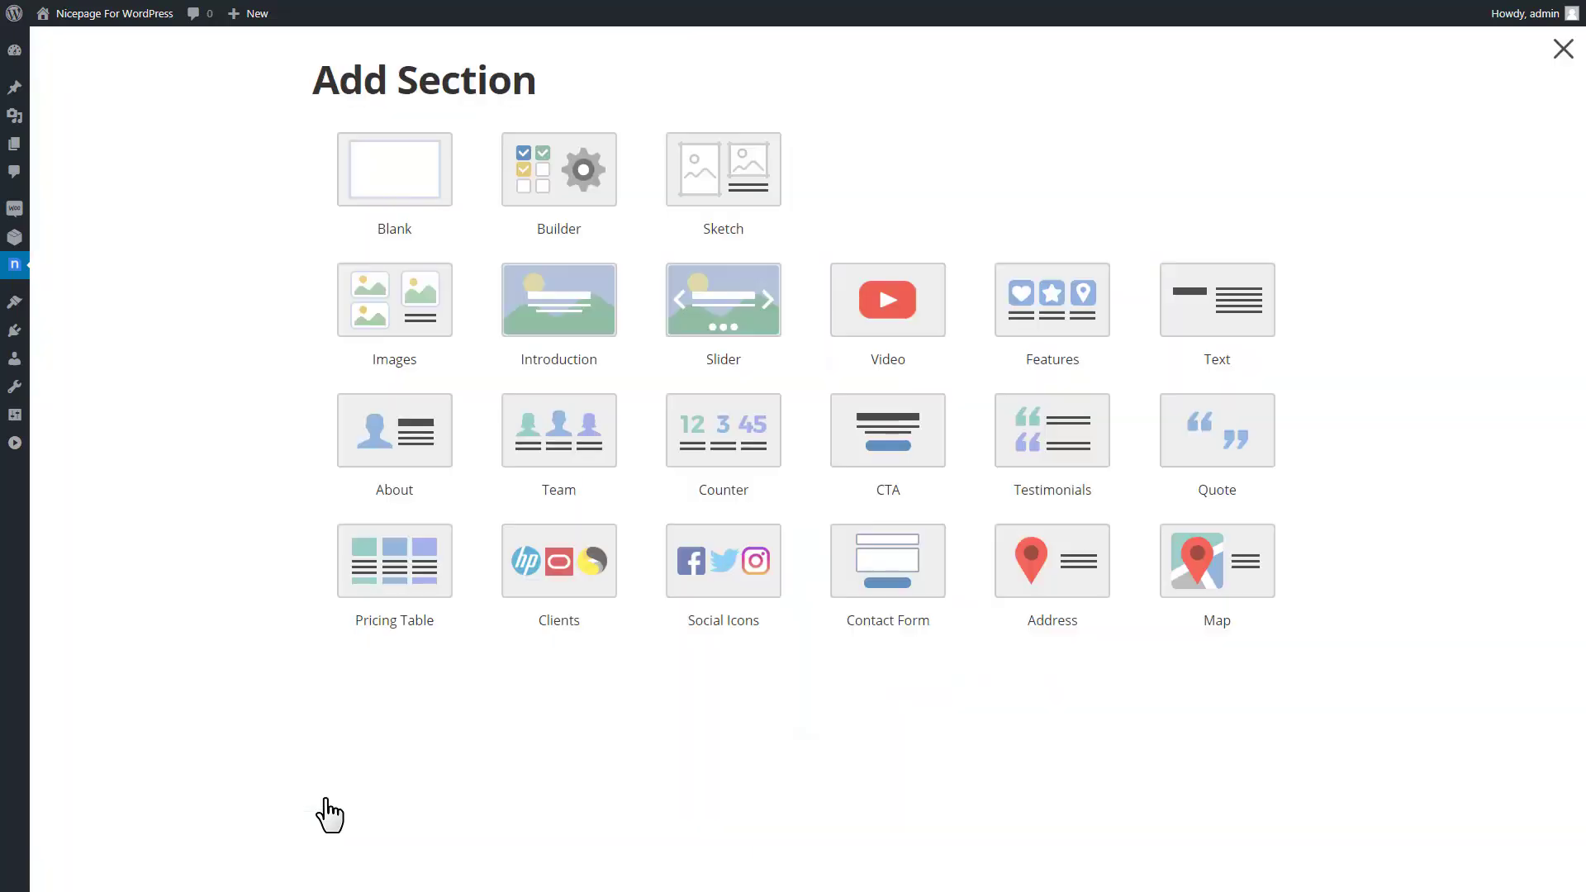
click(932, 592)
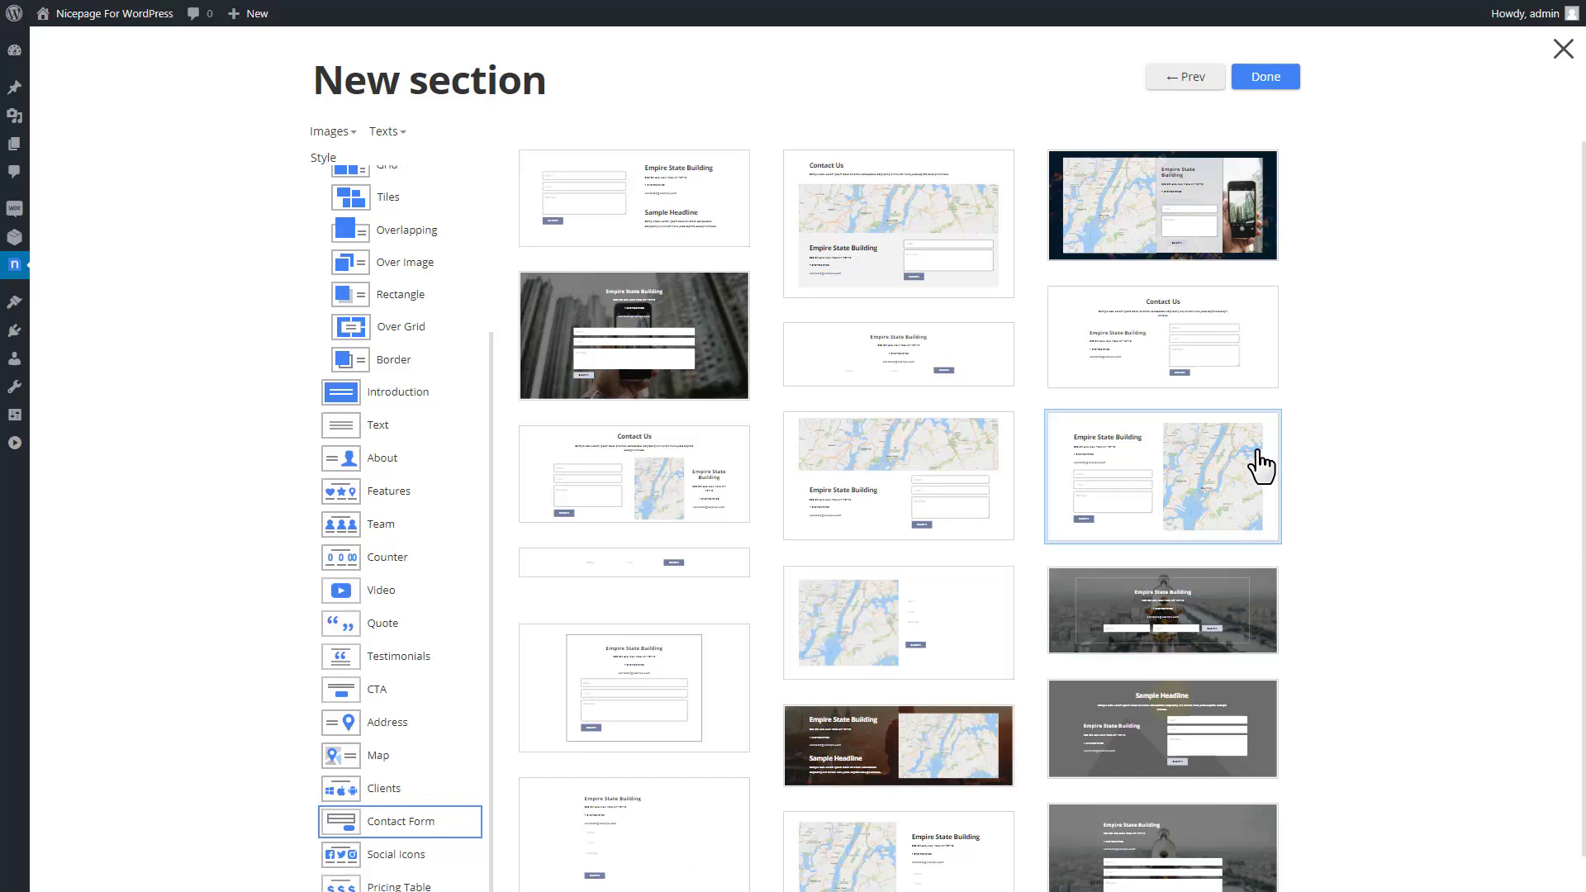
click(1289, 83)
click(1168, 245)
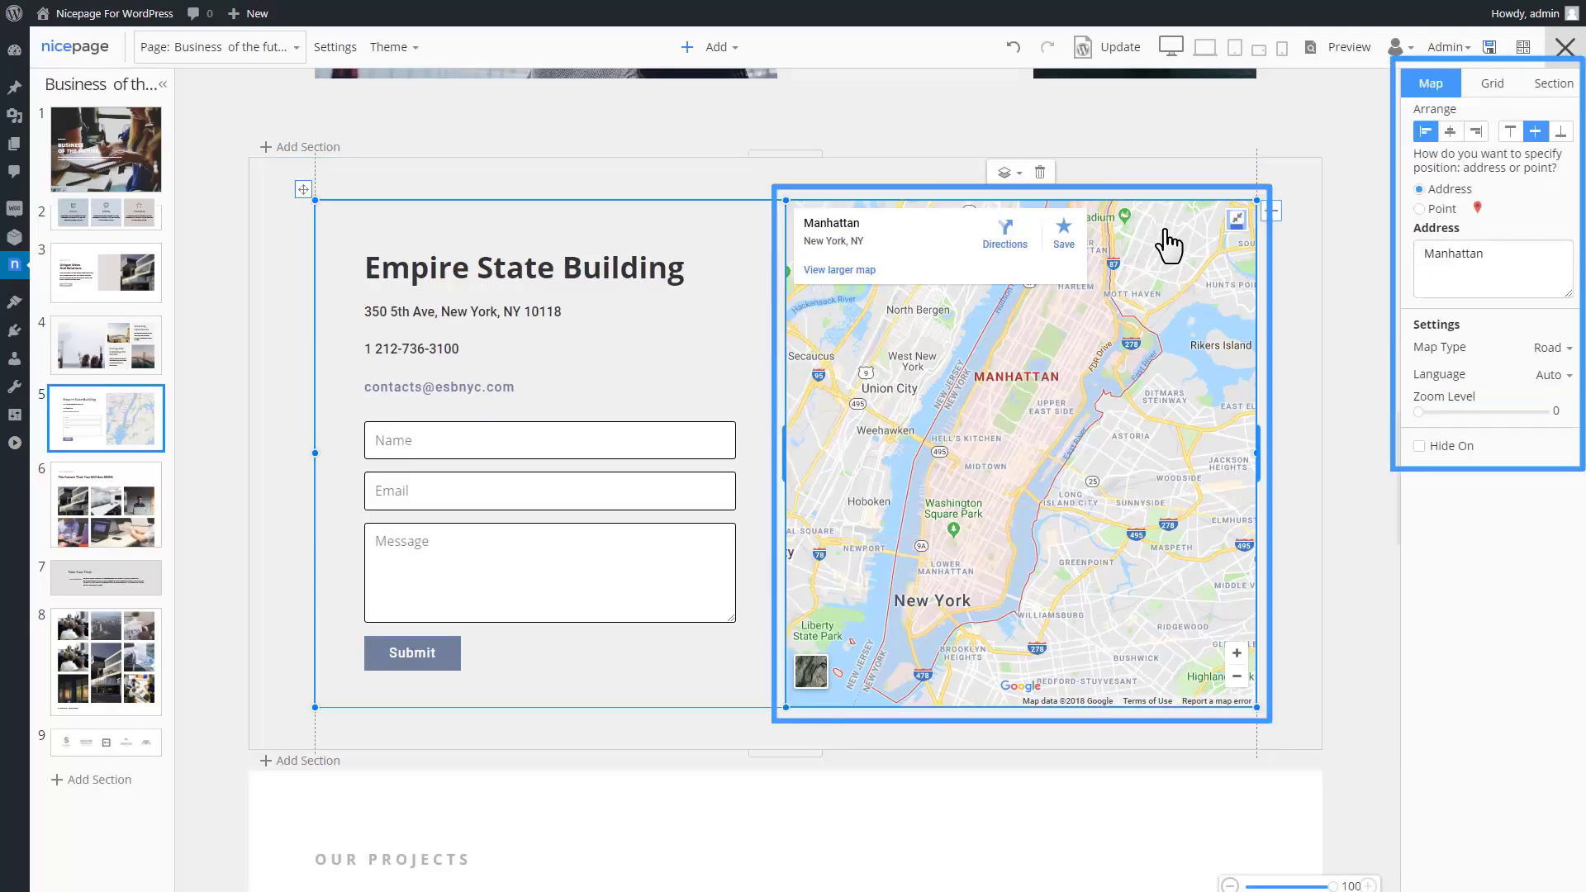
click(657, 656)
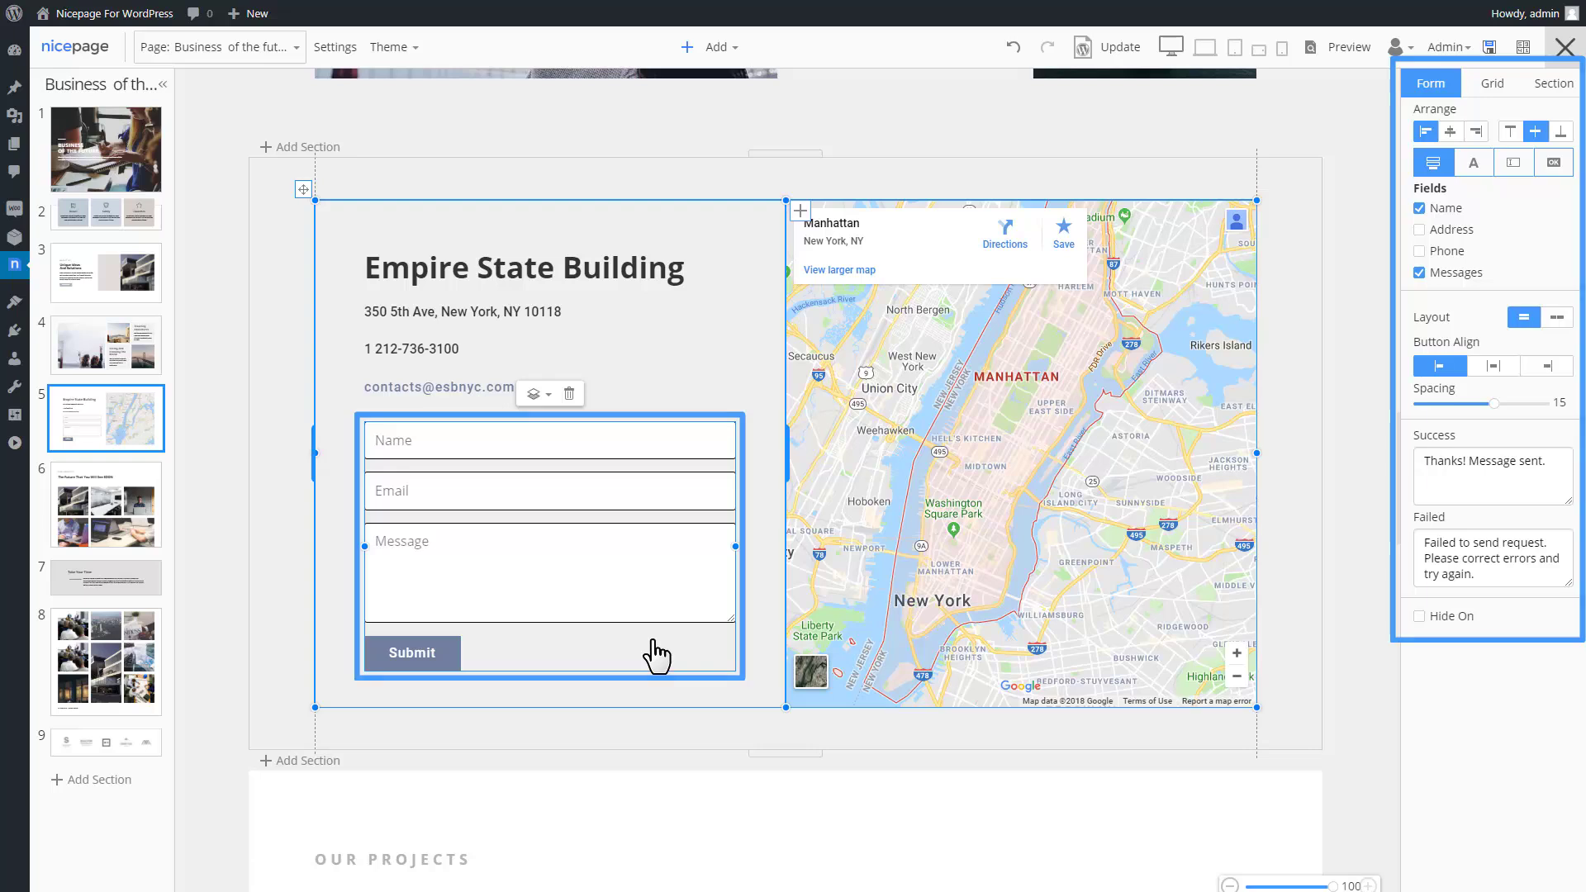
click(549, 776)
scroll(546, 777, down, 1)
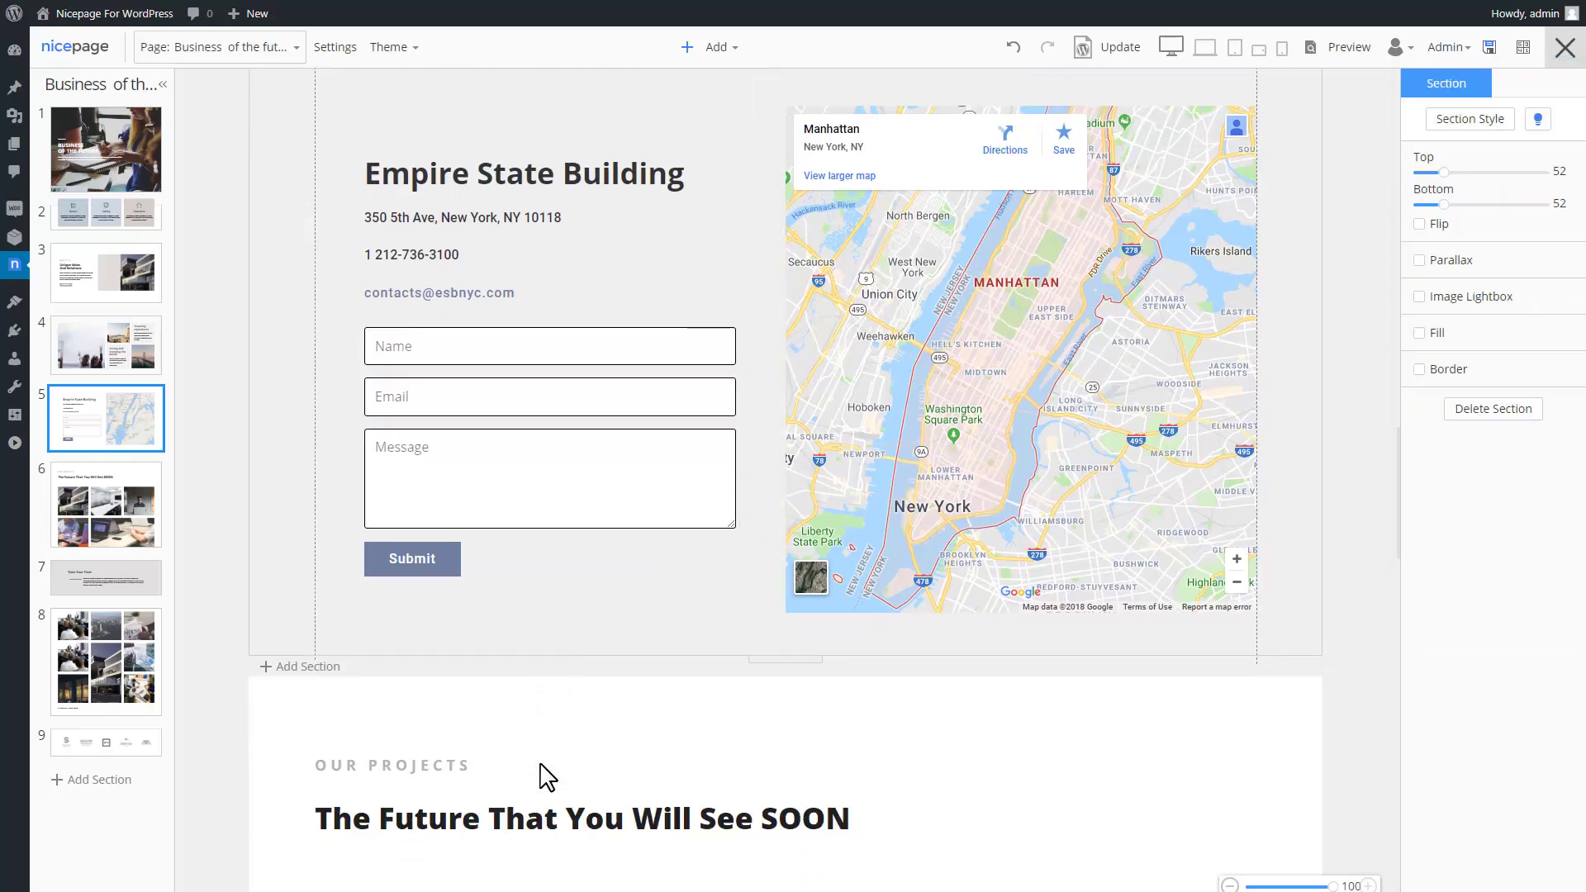
scroll(529, 761, down, 1)
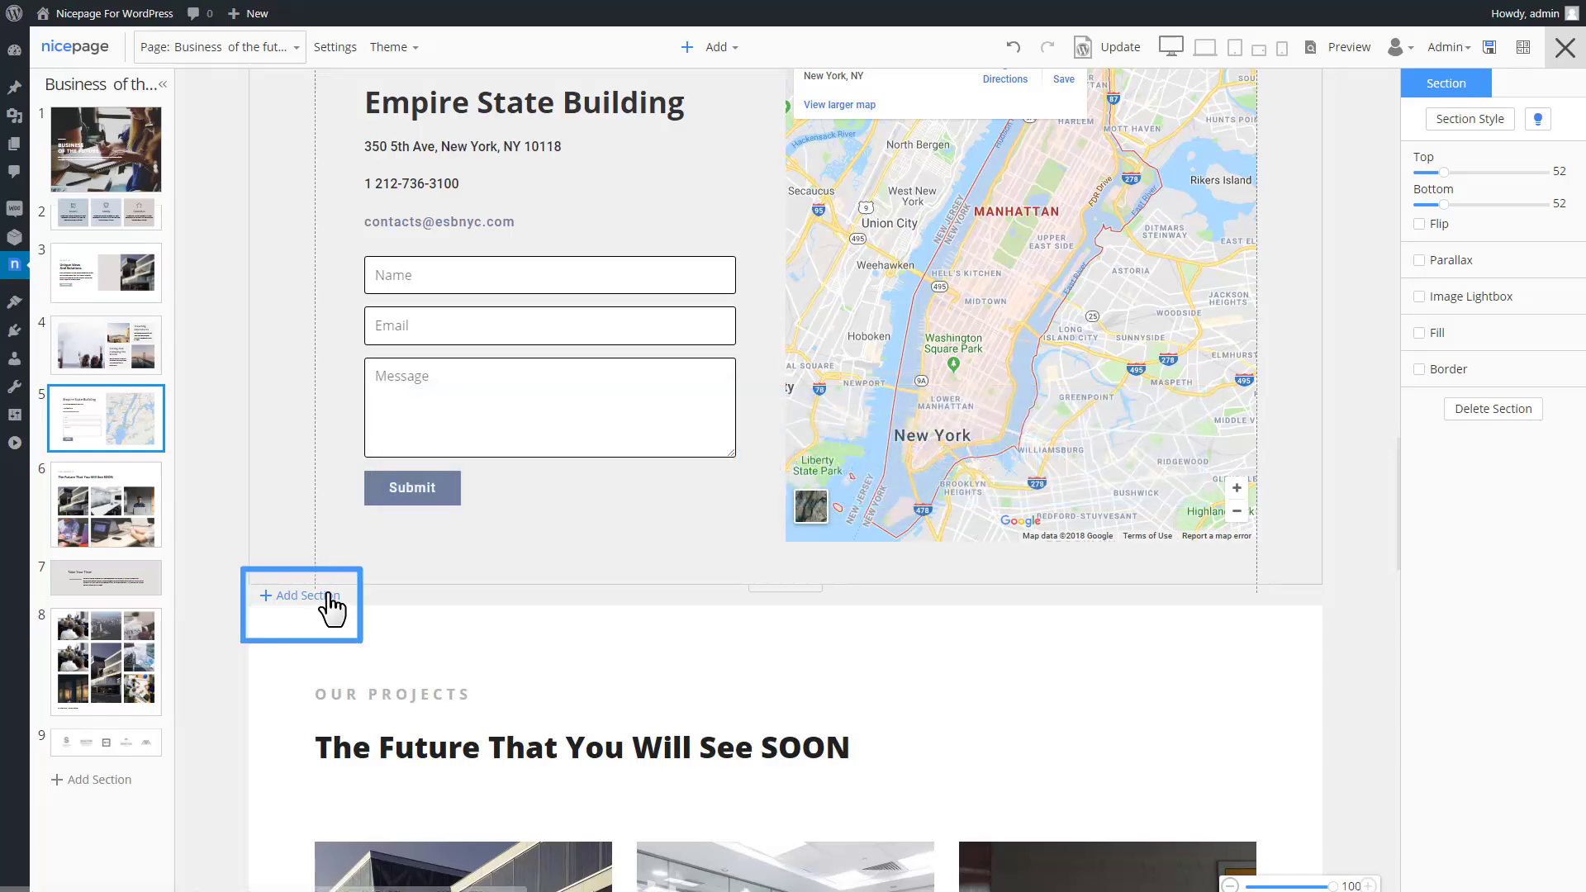
Start a new section below the contact section and upload the business images to the library.
click(329, 597)
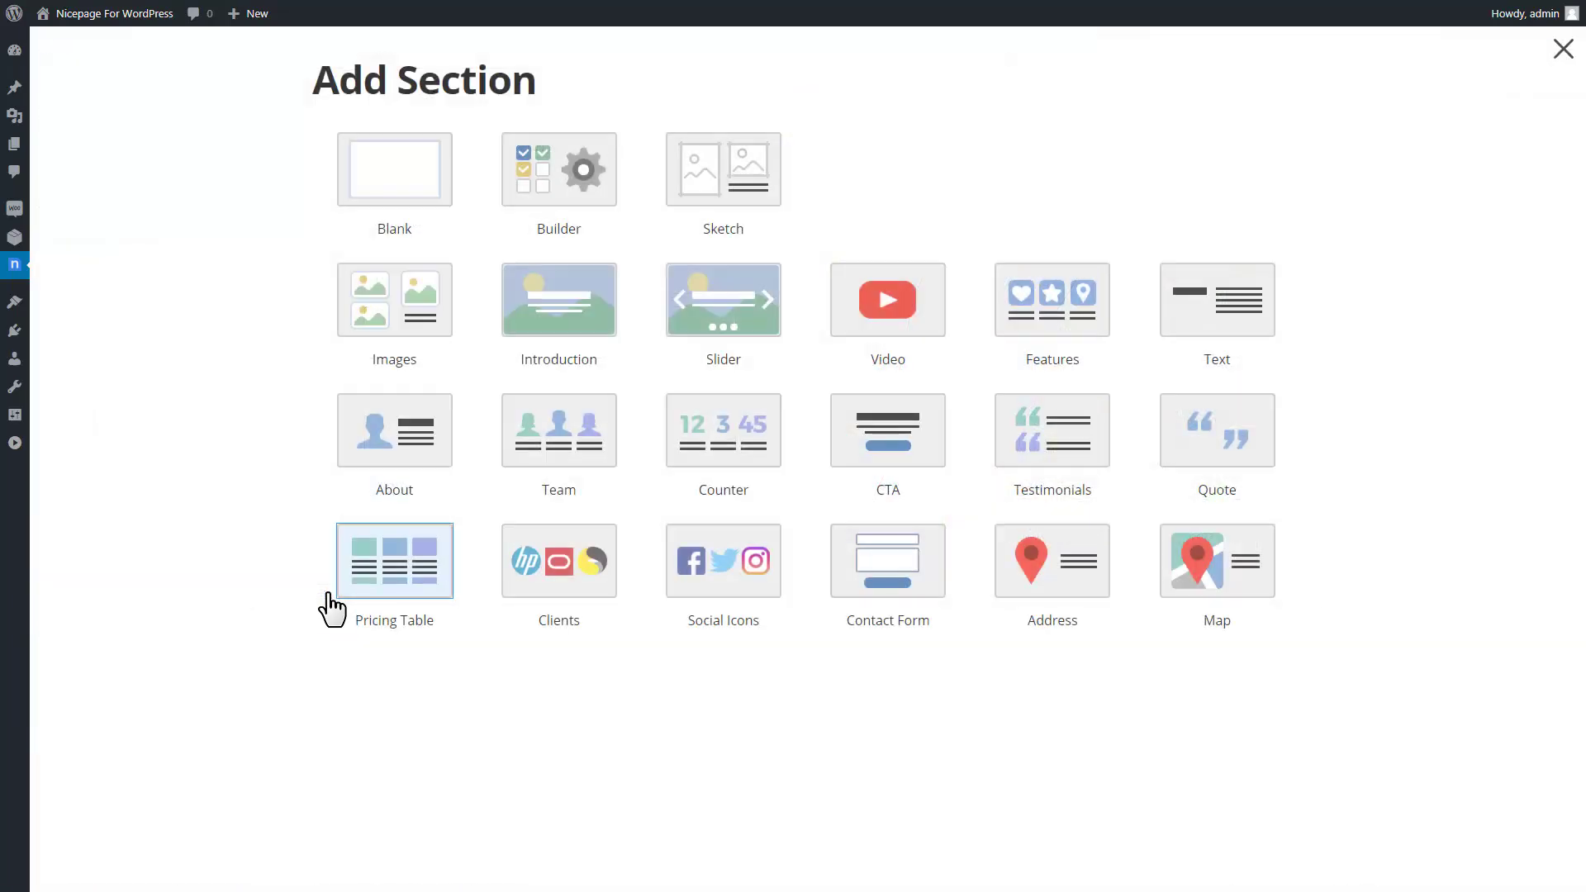
click(600, 217)
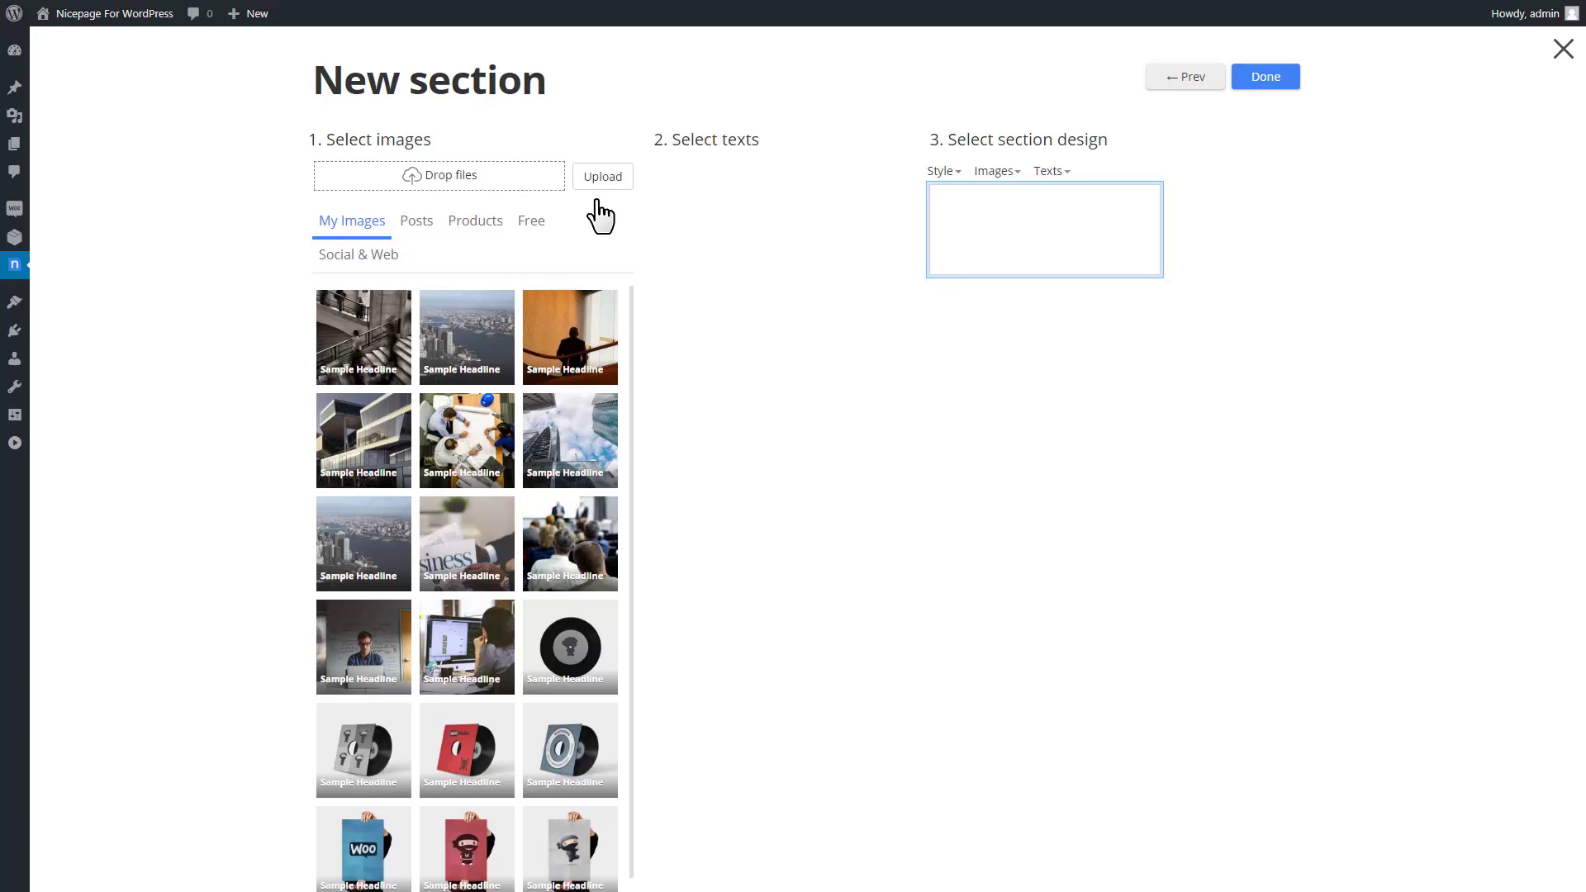
key(alt+Tab)
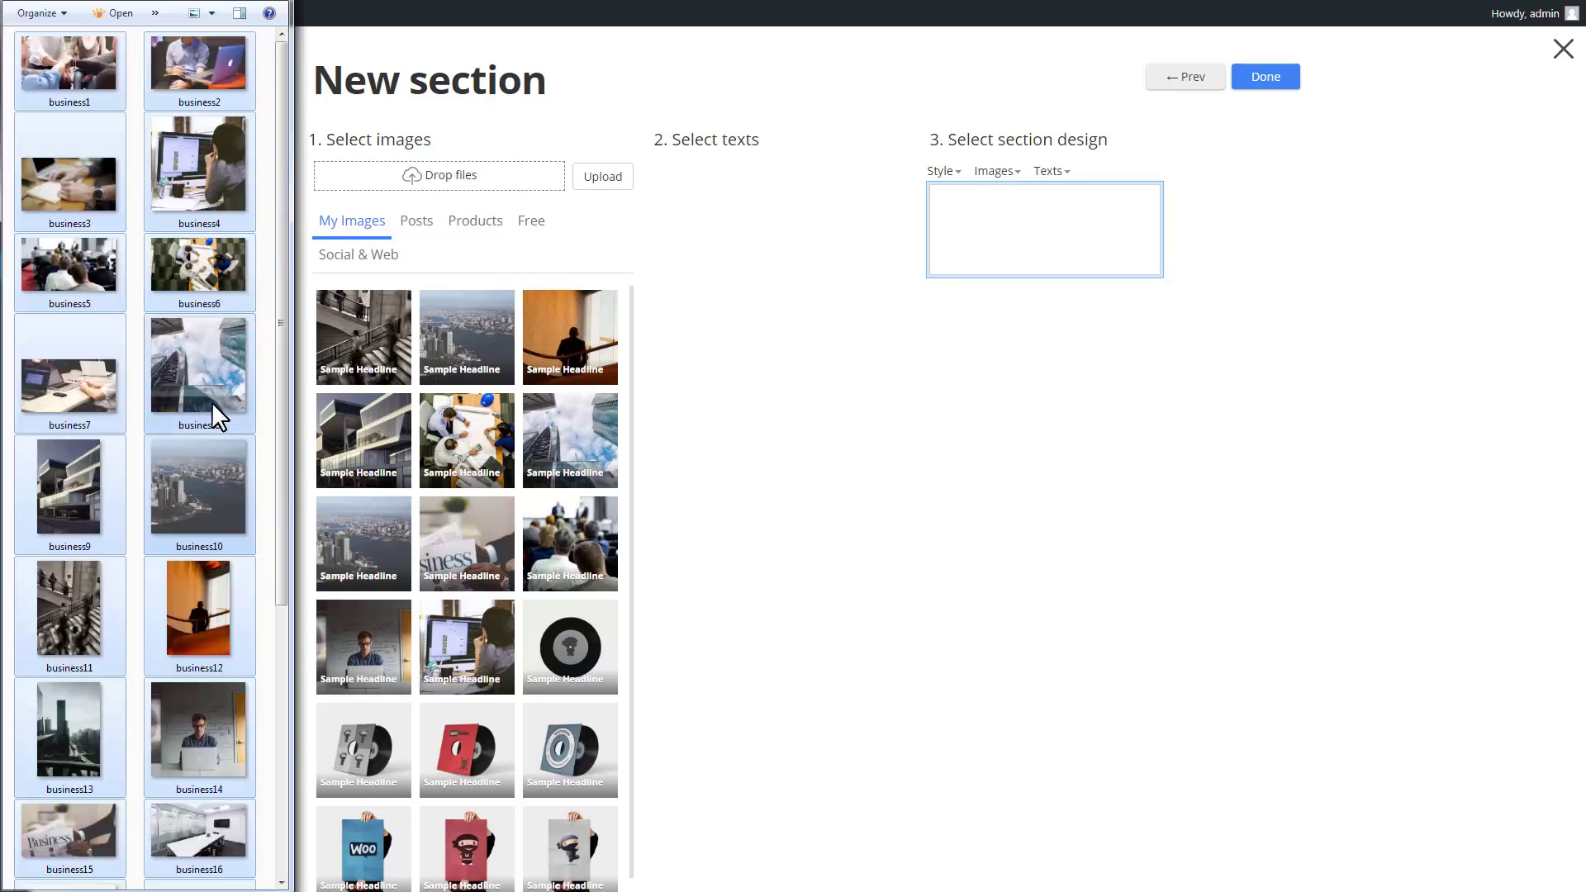
drag(206, 394, 349, 417)
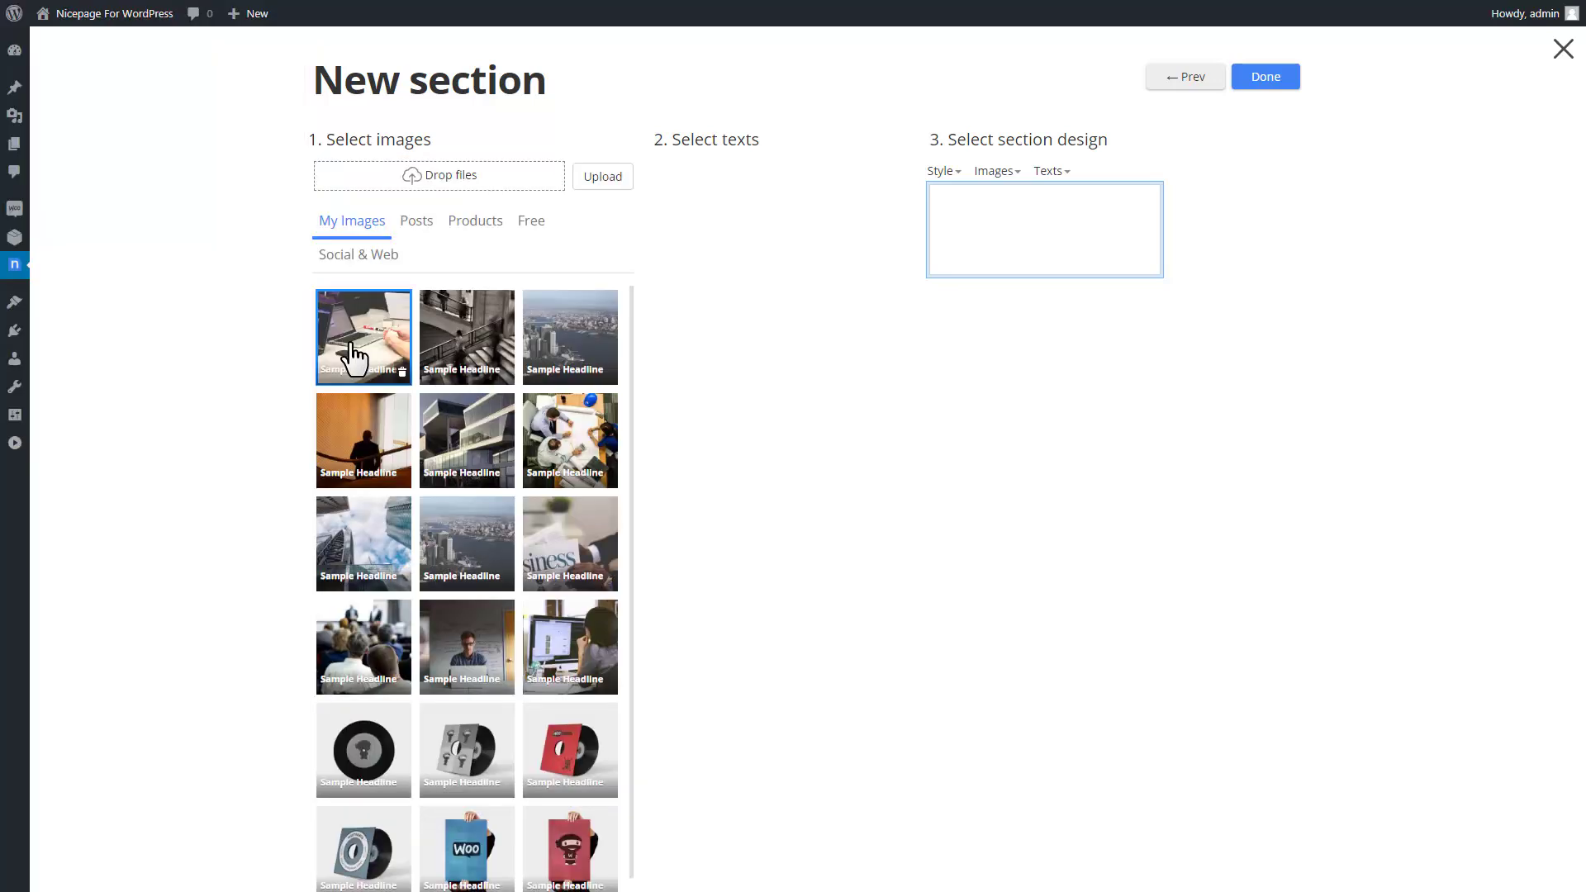
Build the section from four business photos and two Sample Headline text blocks.
click(484, 338)
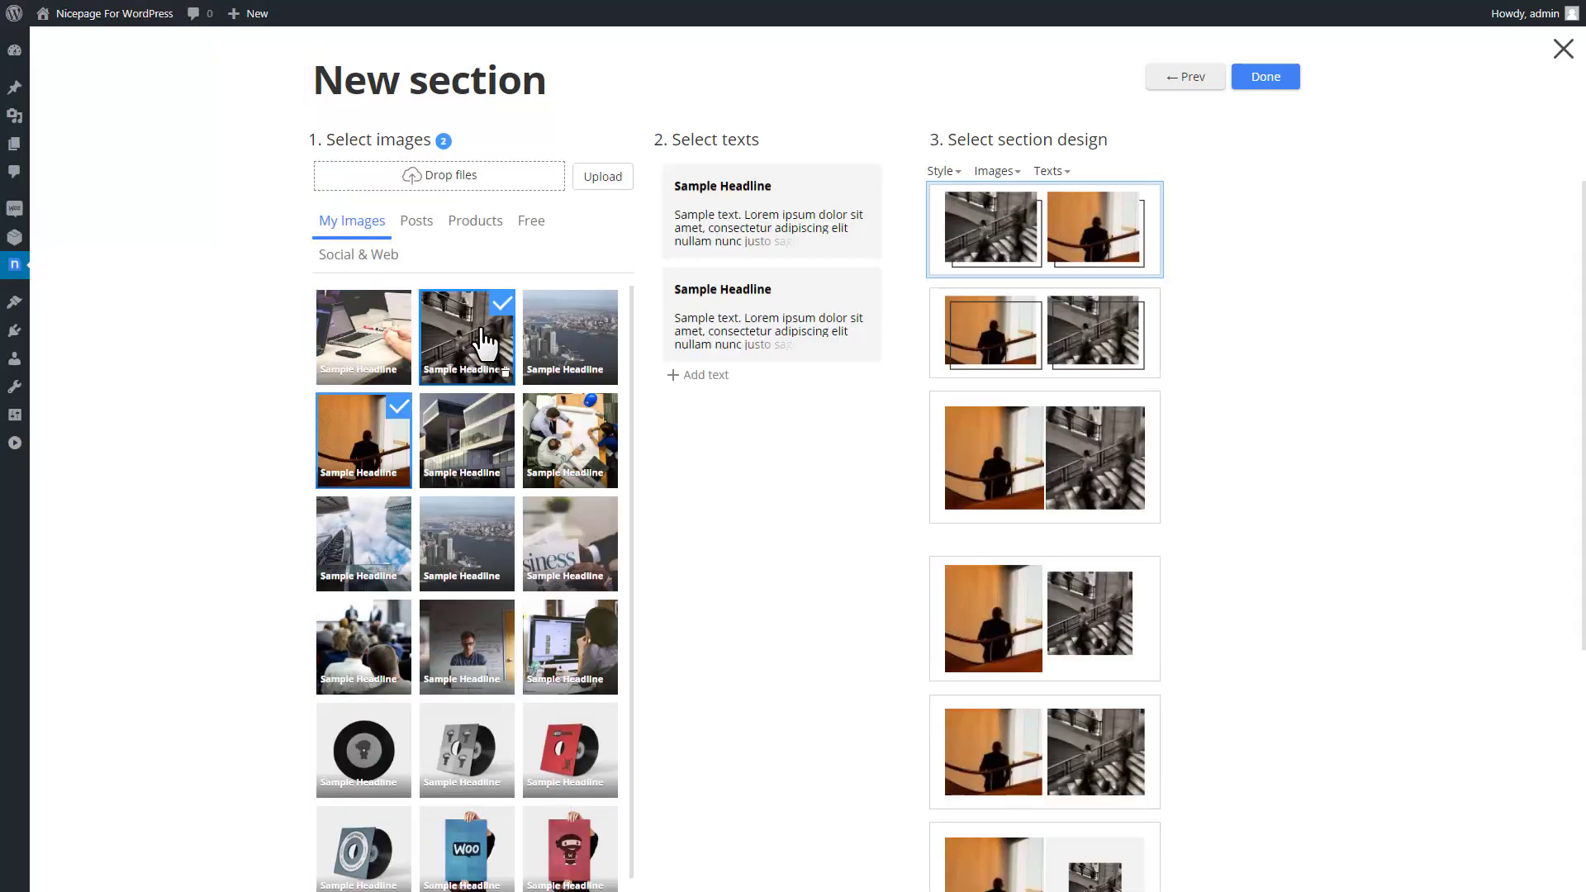
click(541, 360)
click(484, 446)
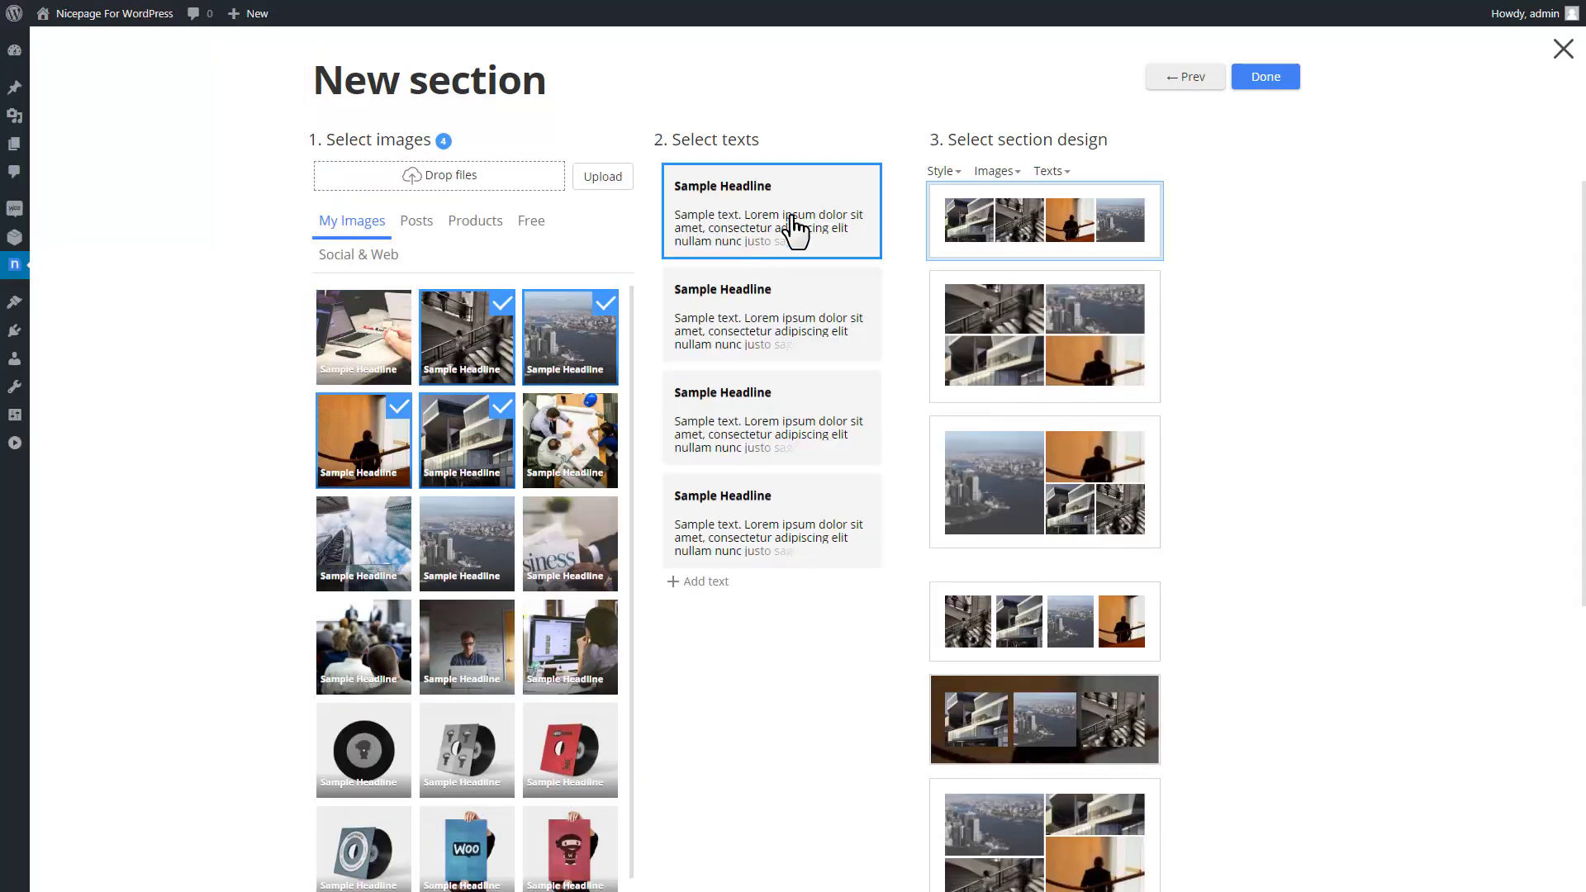
click(849, 196)
click(836, 304)
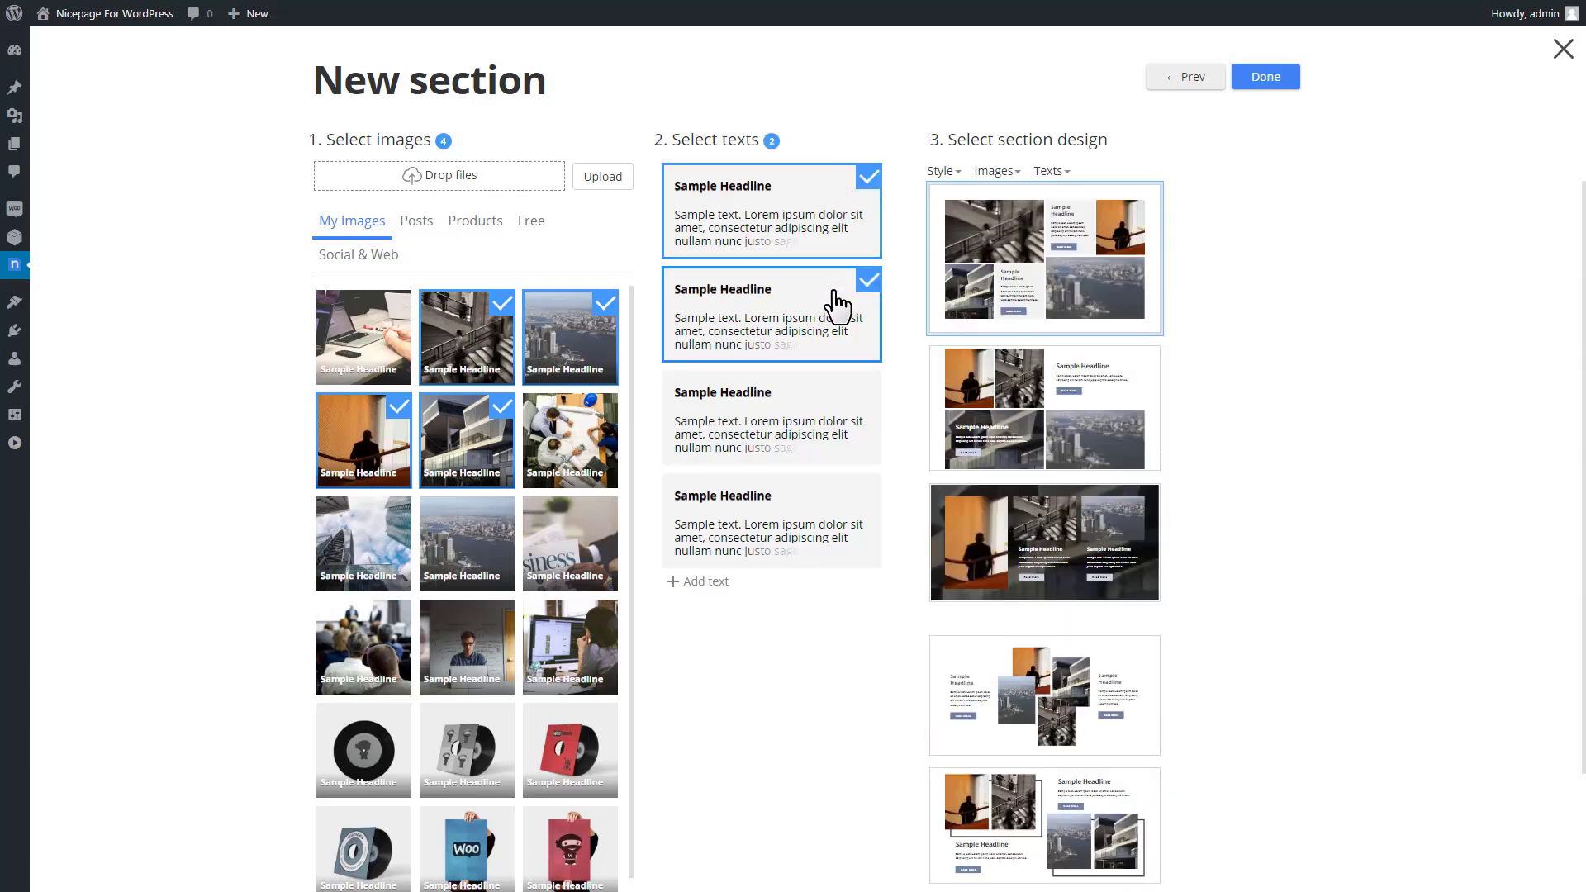
scroll(1200, 422, down, 6)
scroll(1200, 422, down, 4)
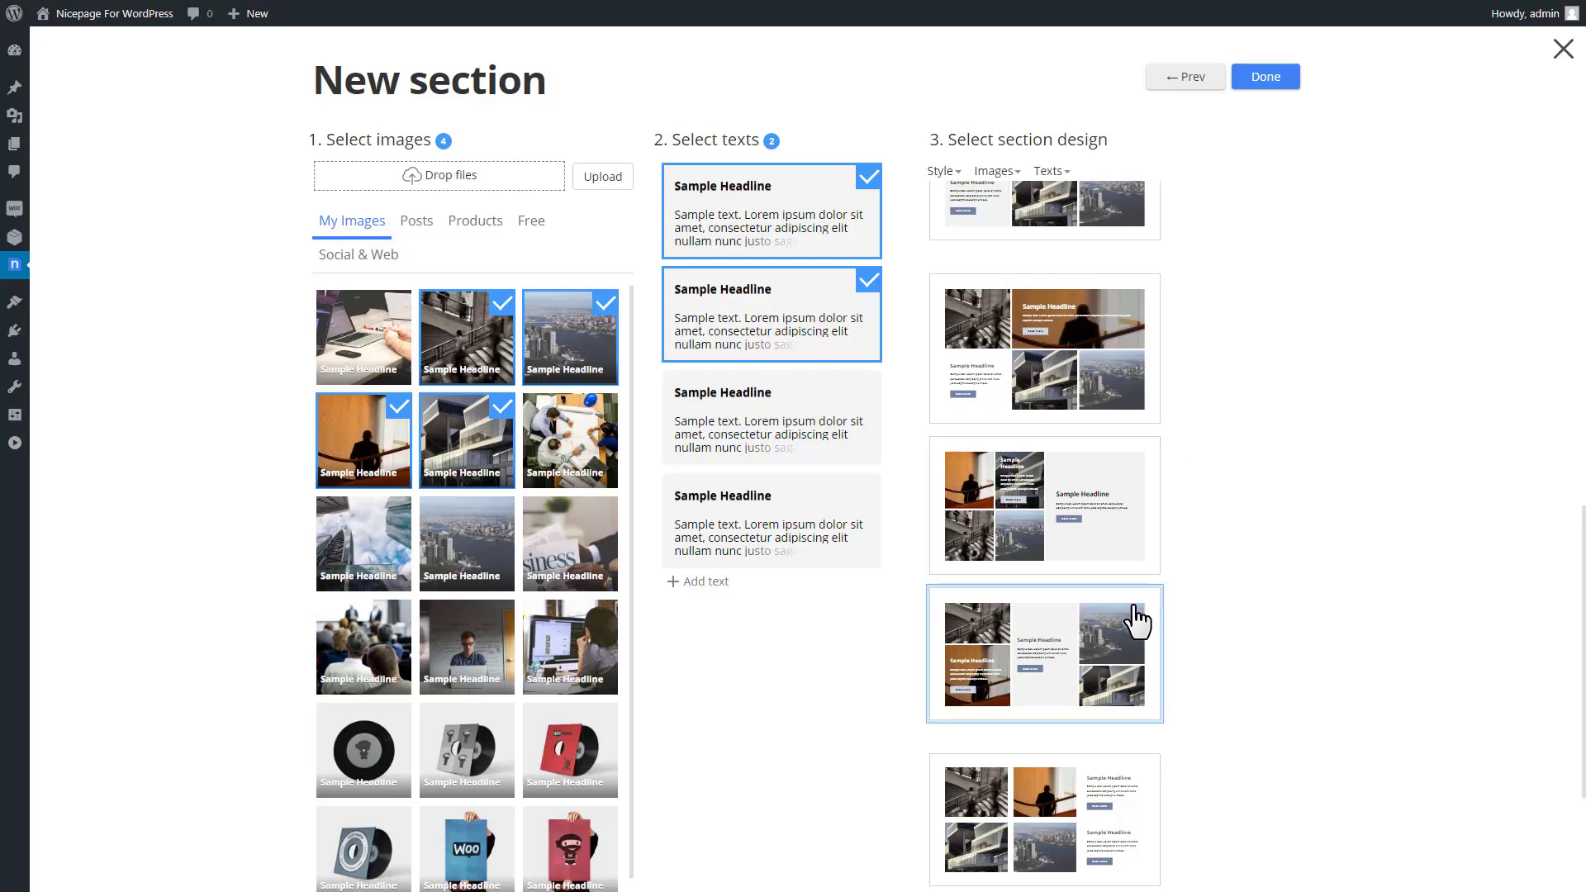
click(1271, 91)
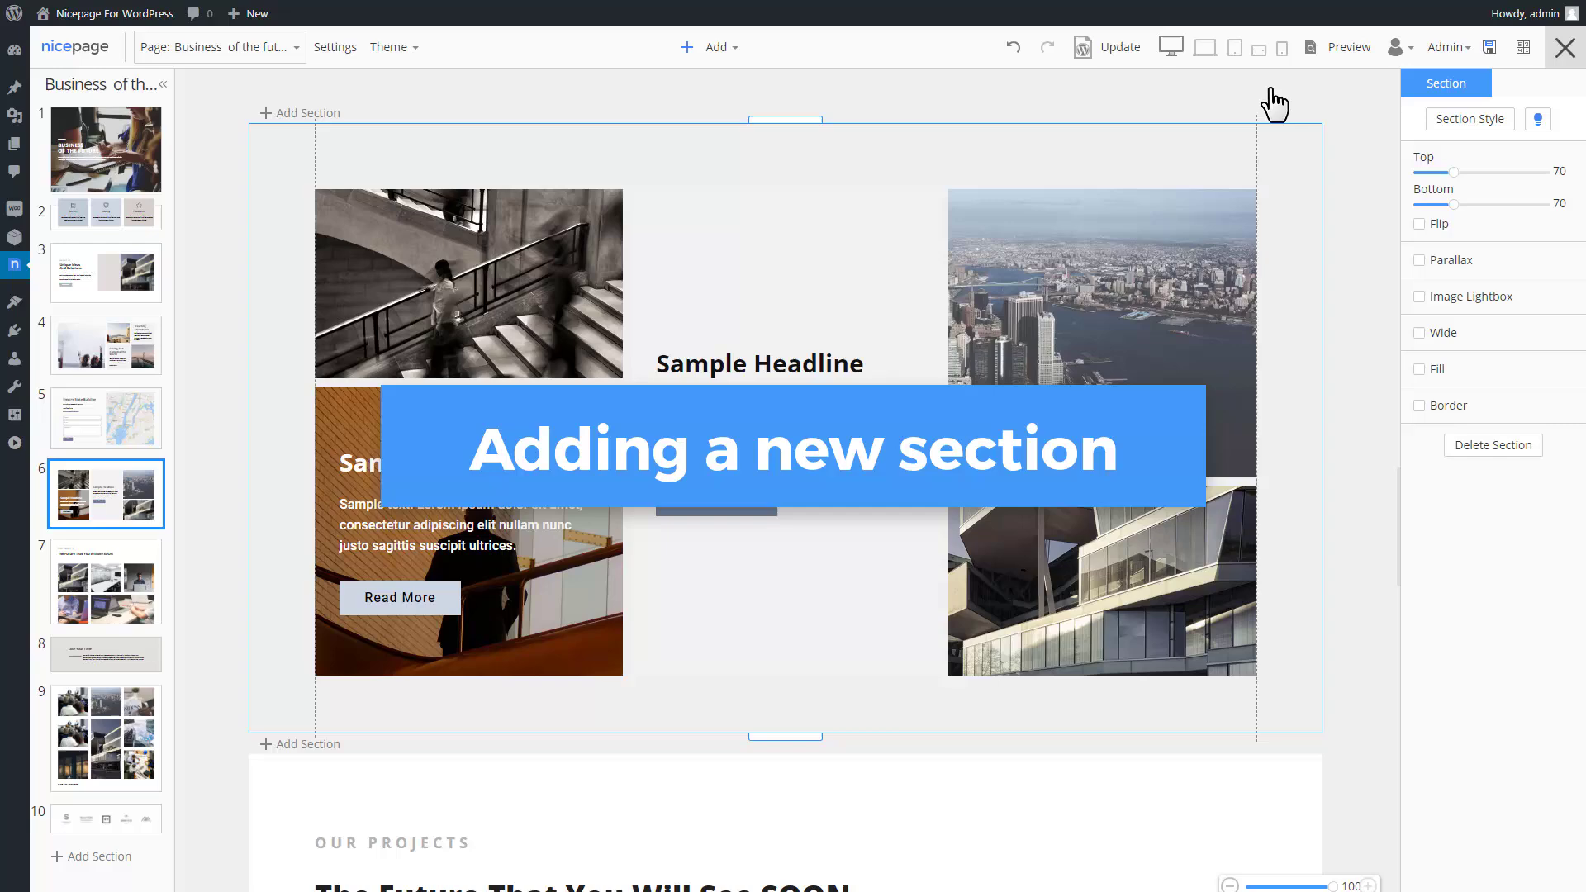
scroll(1277, 101, down, 3)
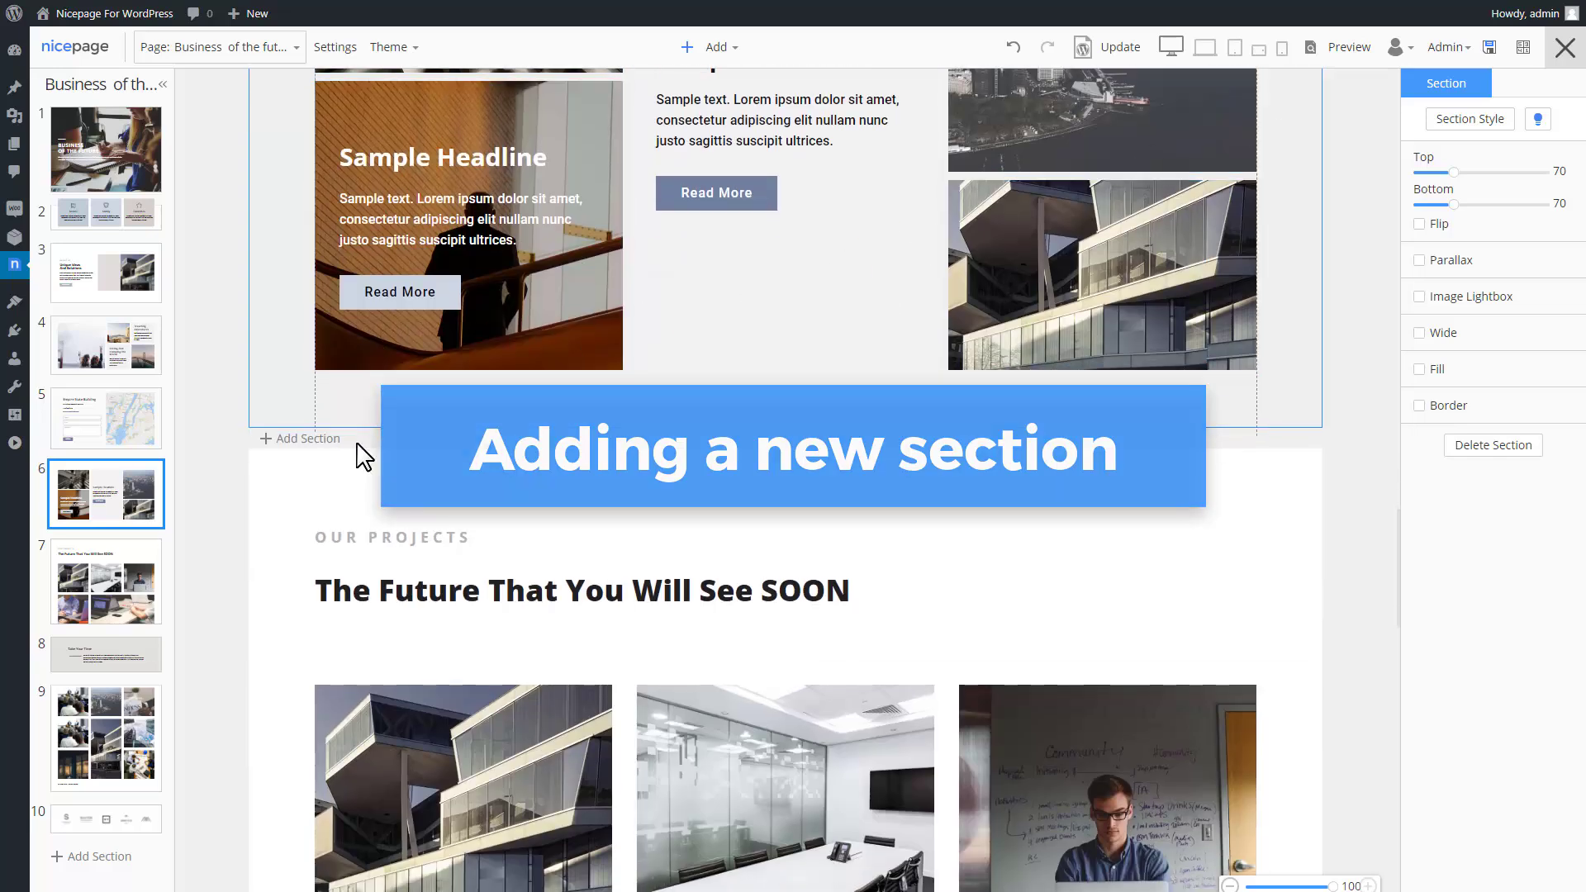
Build a section from the penguin and fox post images and post text in an image-text-image design.
click(318, 441)
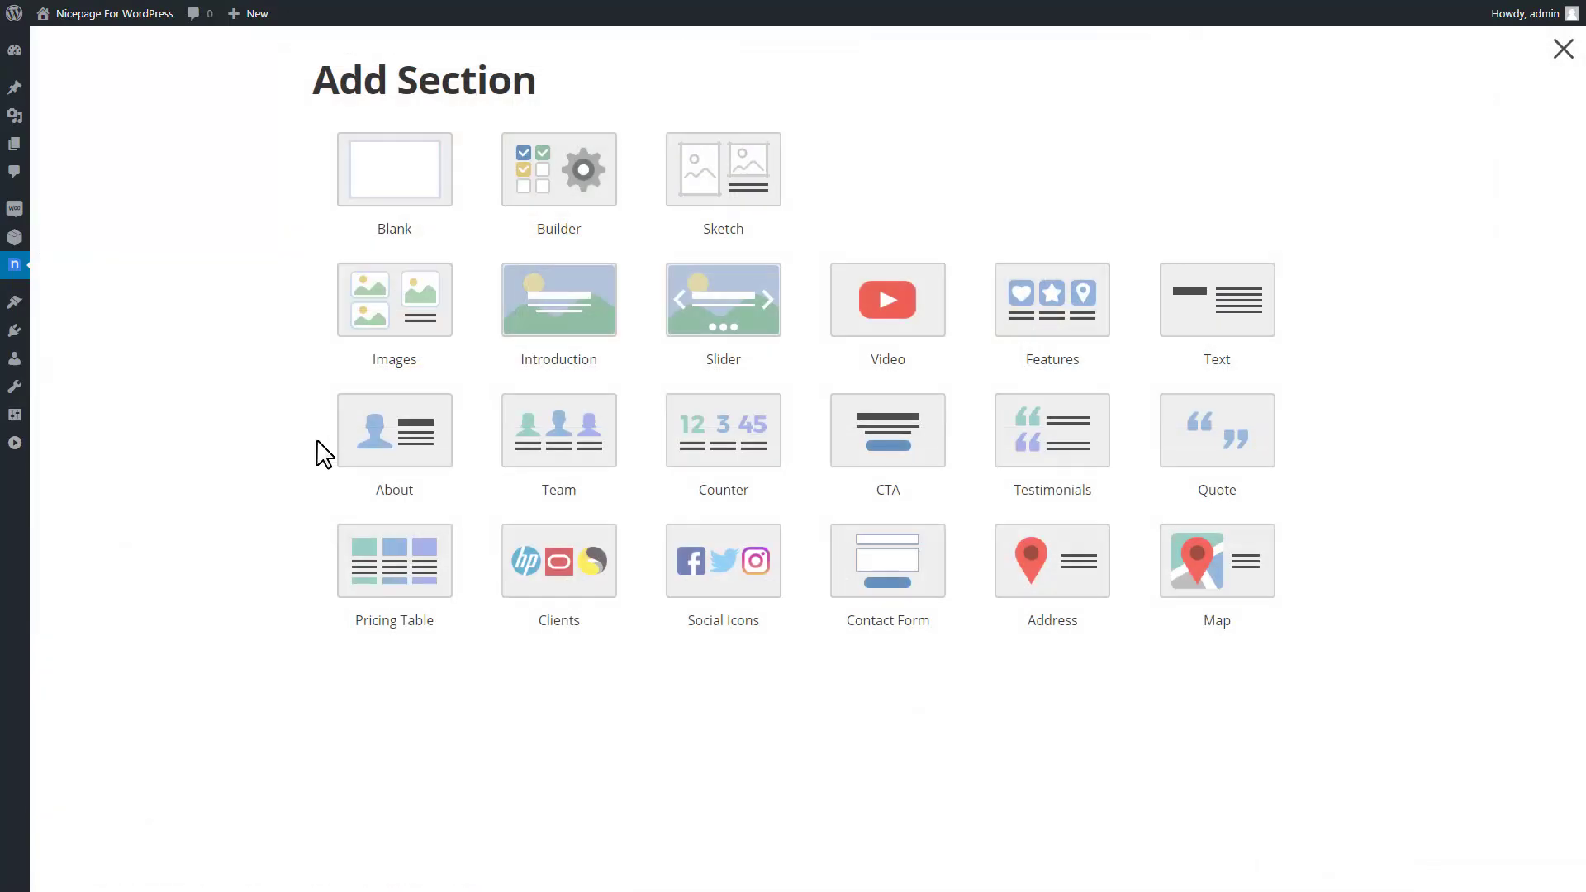
click(608, 197)
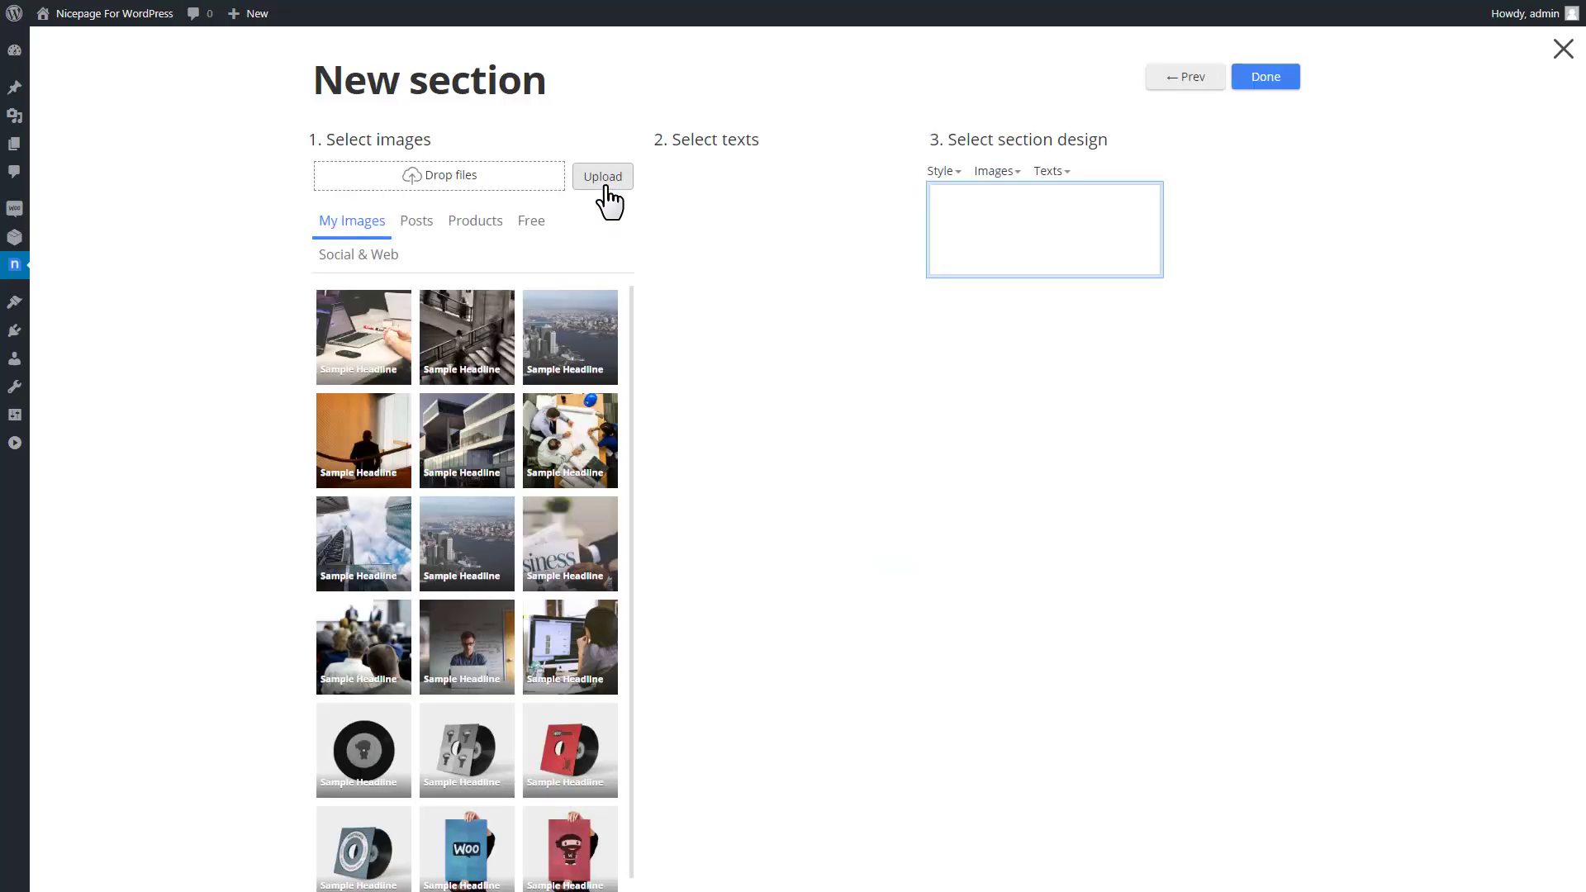
click(418, 222)
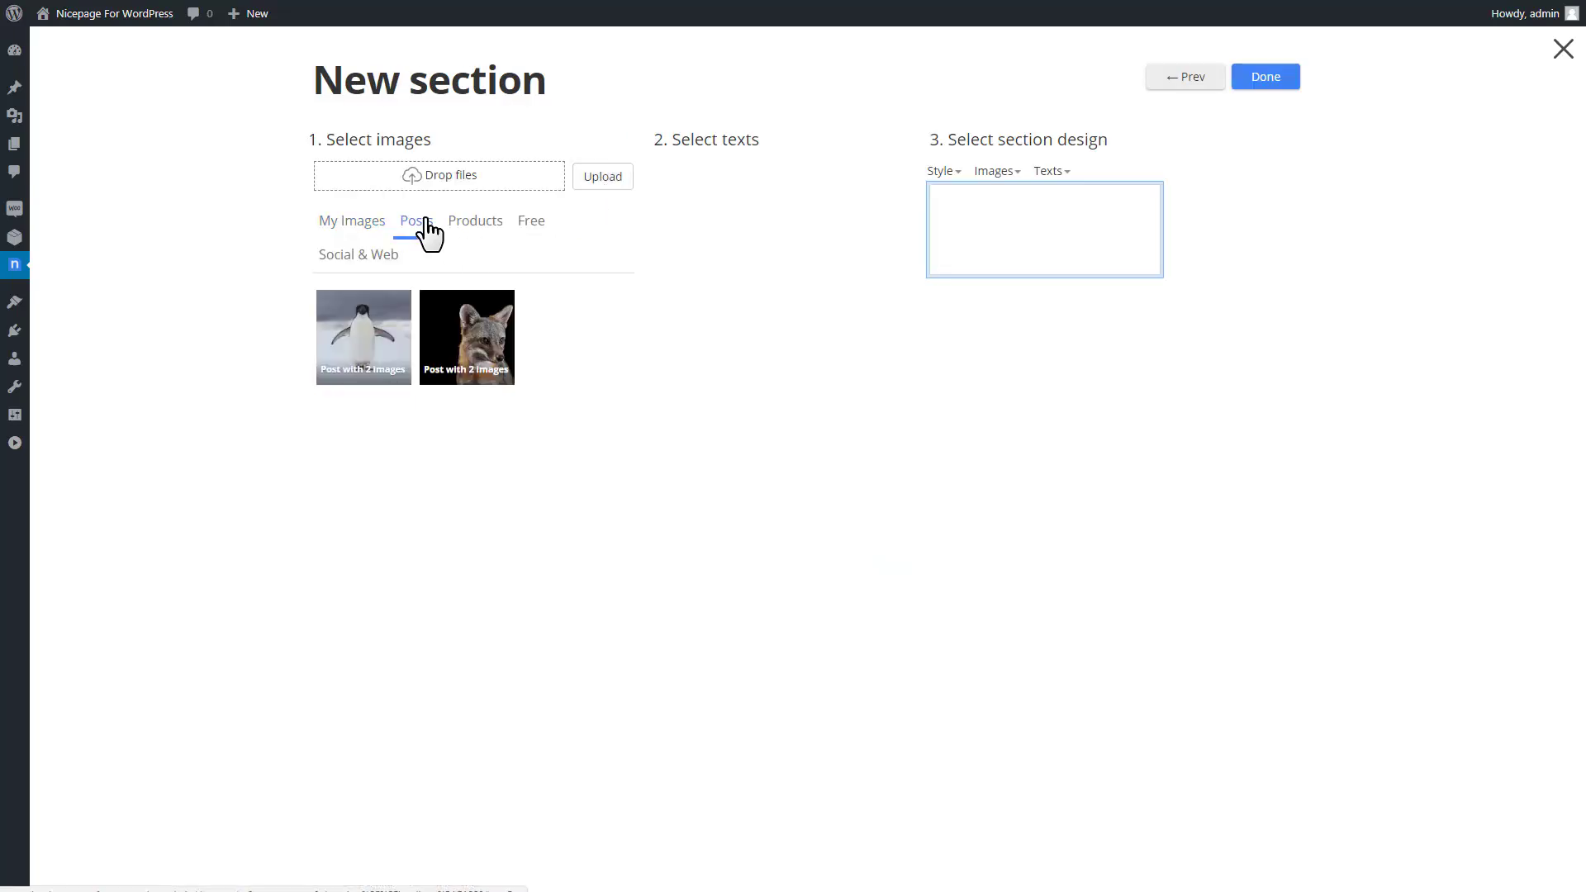
click(402, 325)
click(475, 335)
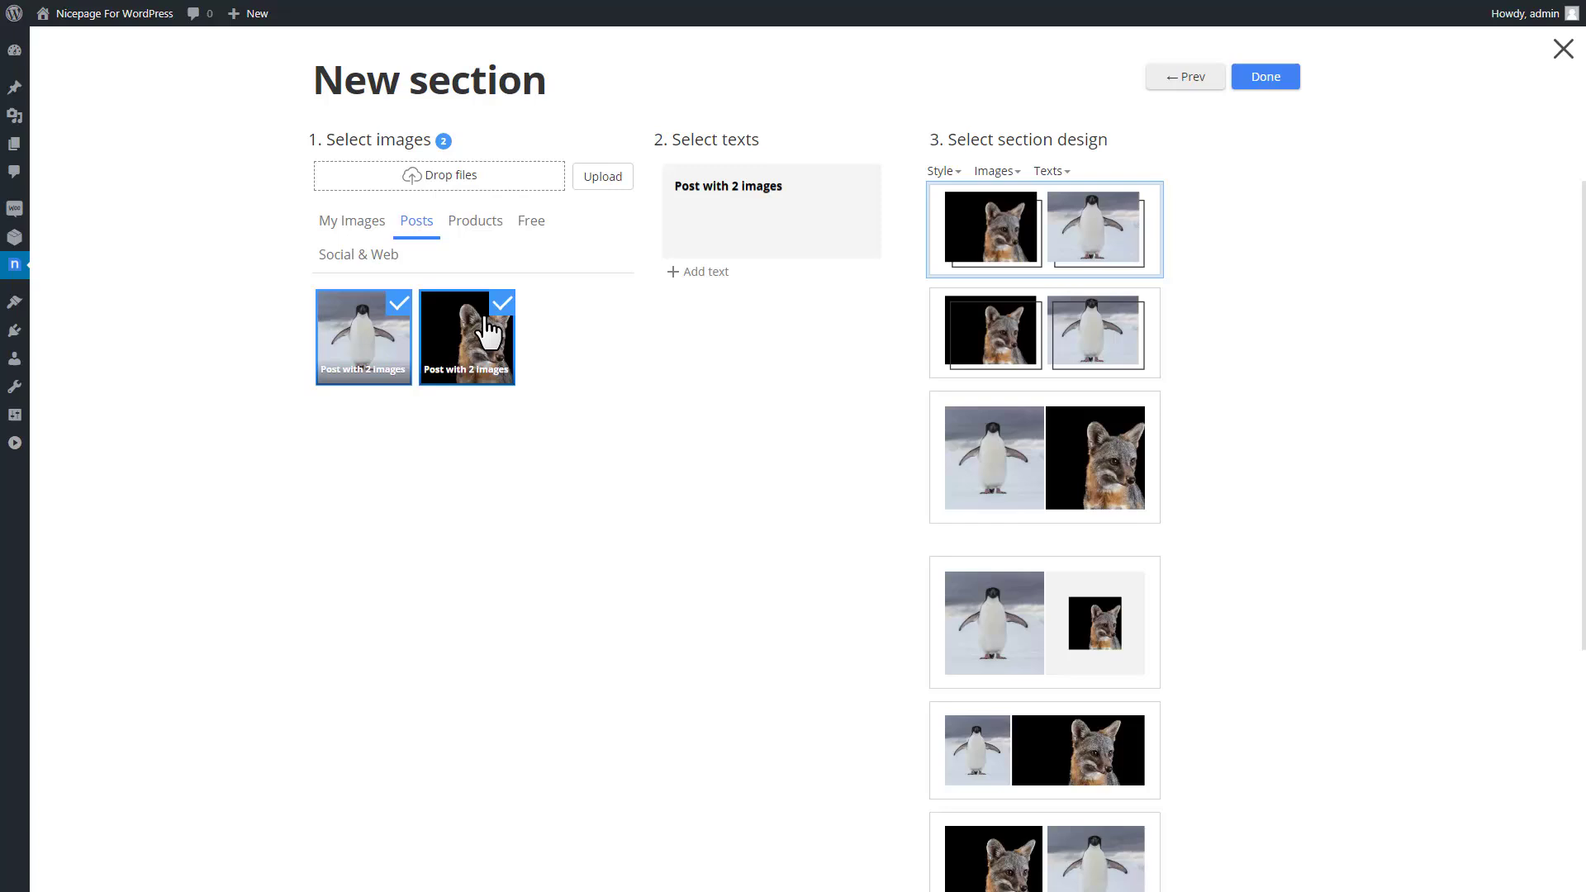
click(836, 205)
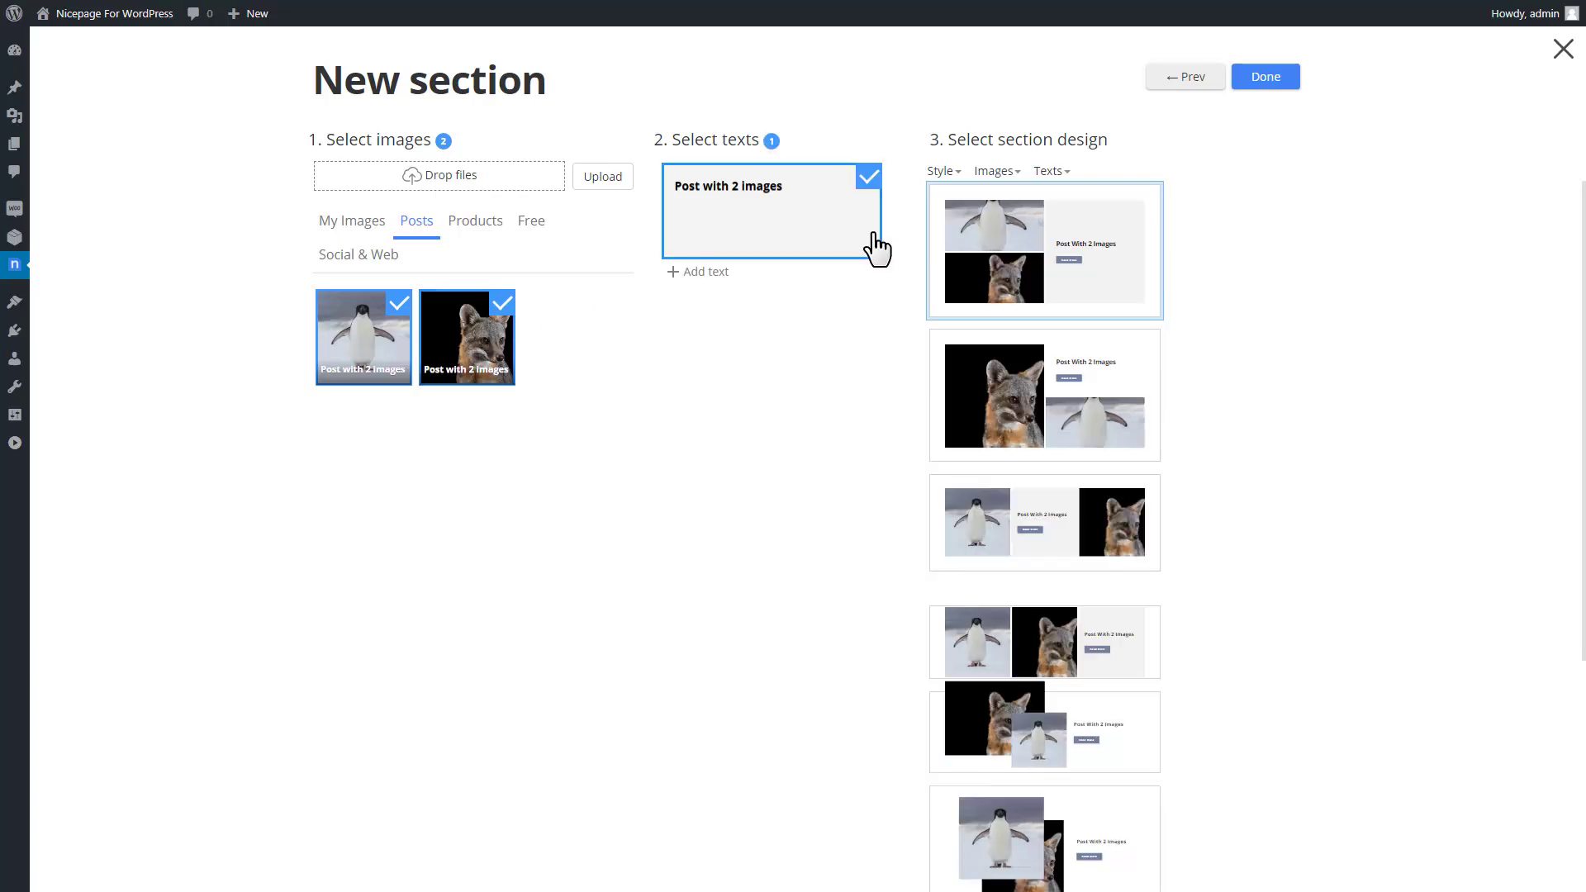
click(1056, 515)
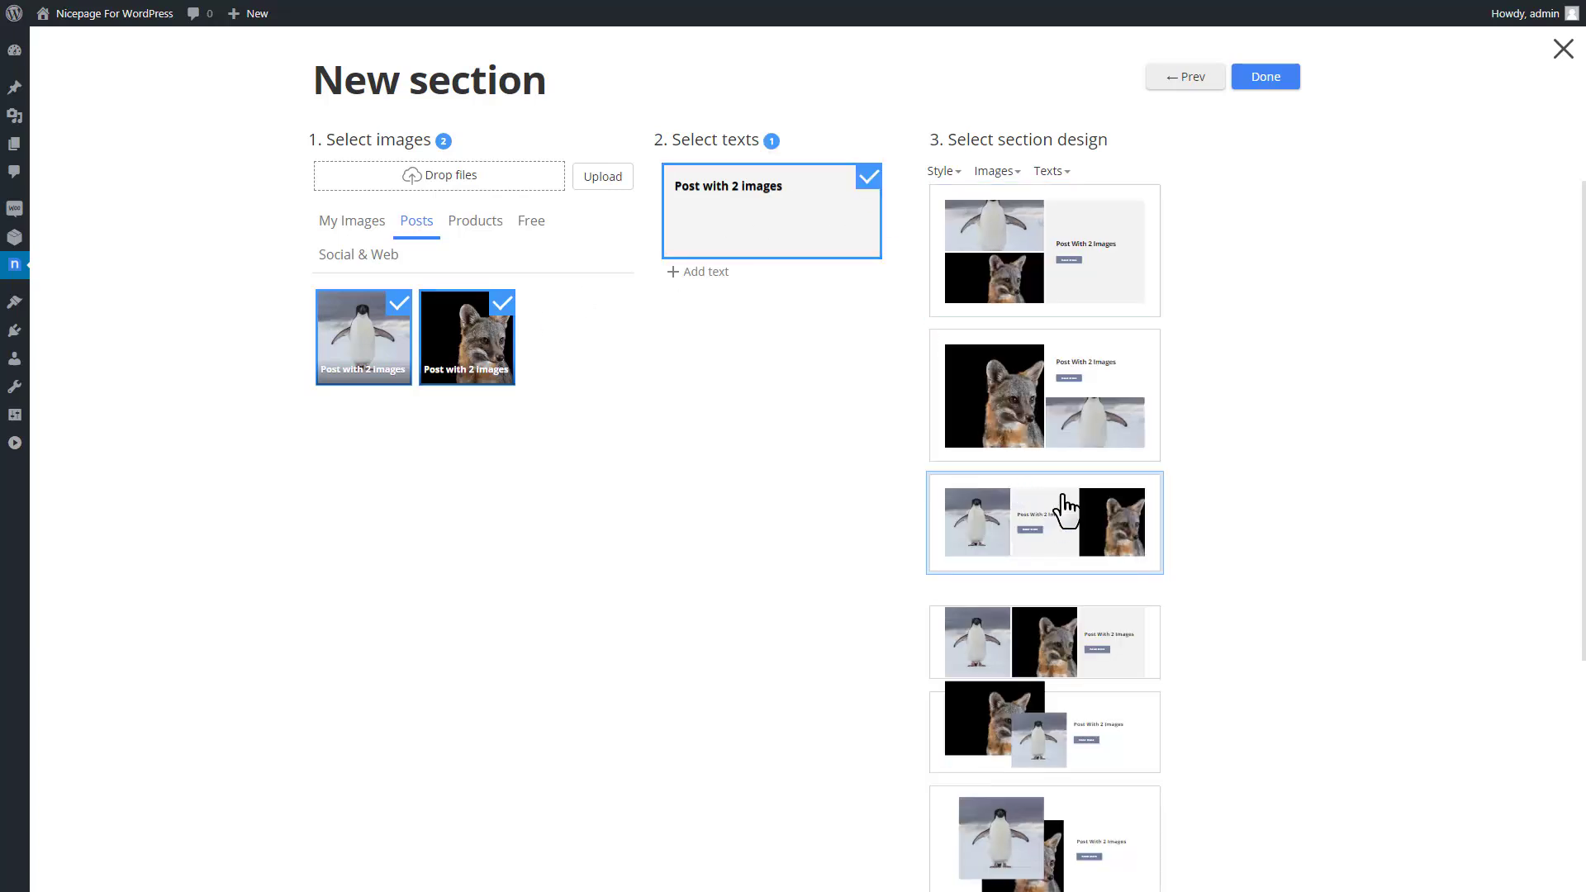
click(1266, 78)
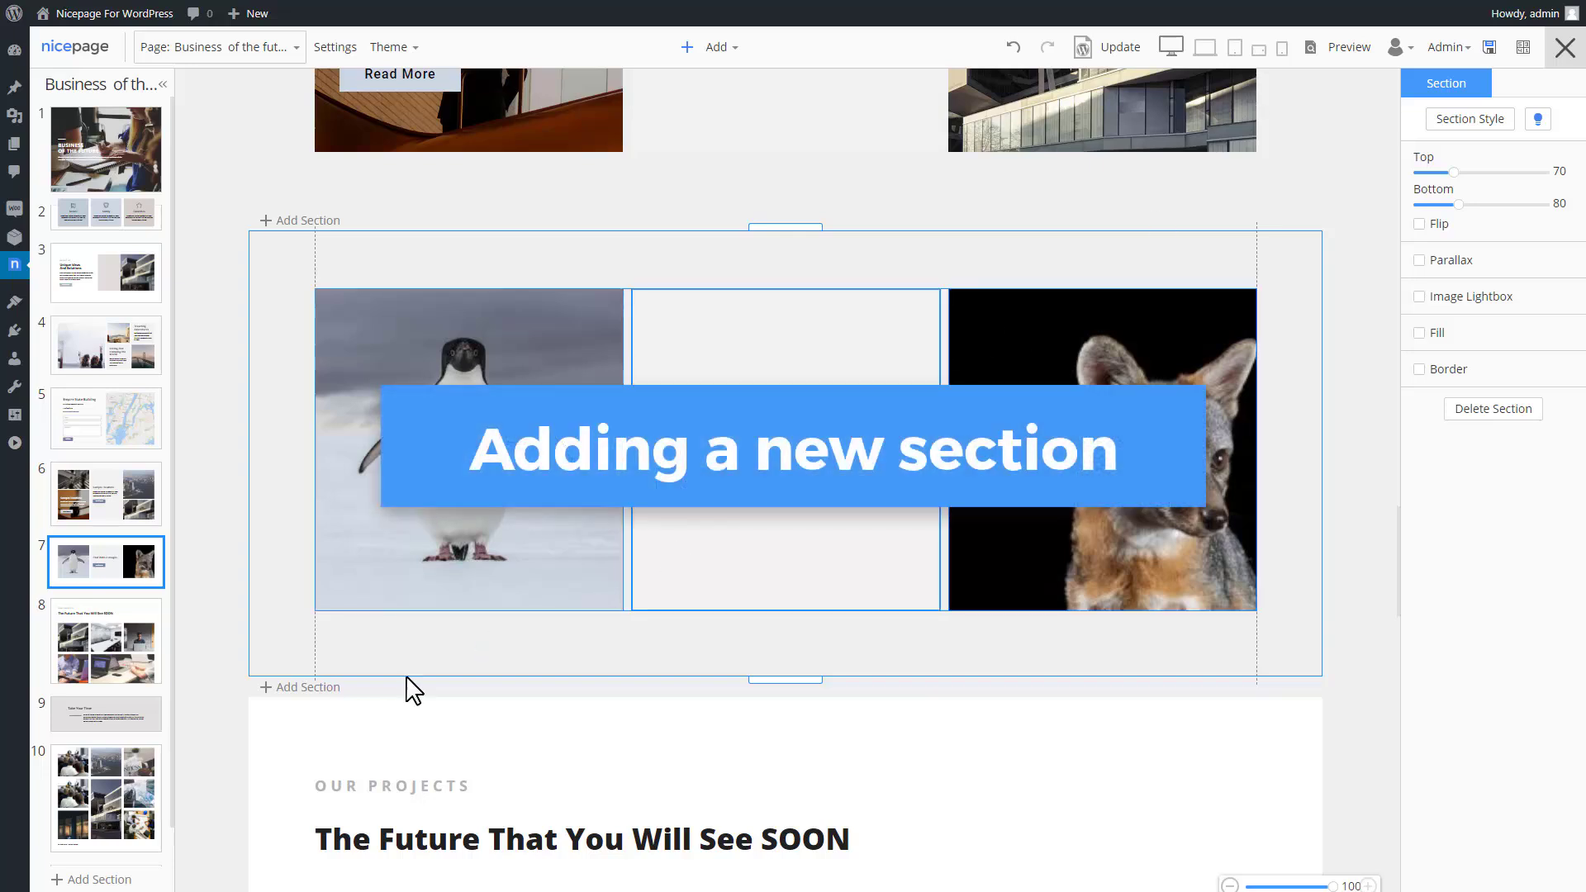
Build a section from the Flying Ninja, Woo Ninja and Woo Logo product images and texts.
click(317, 688)
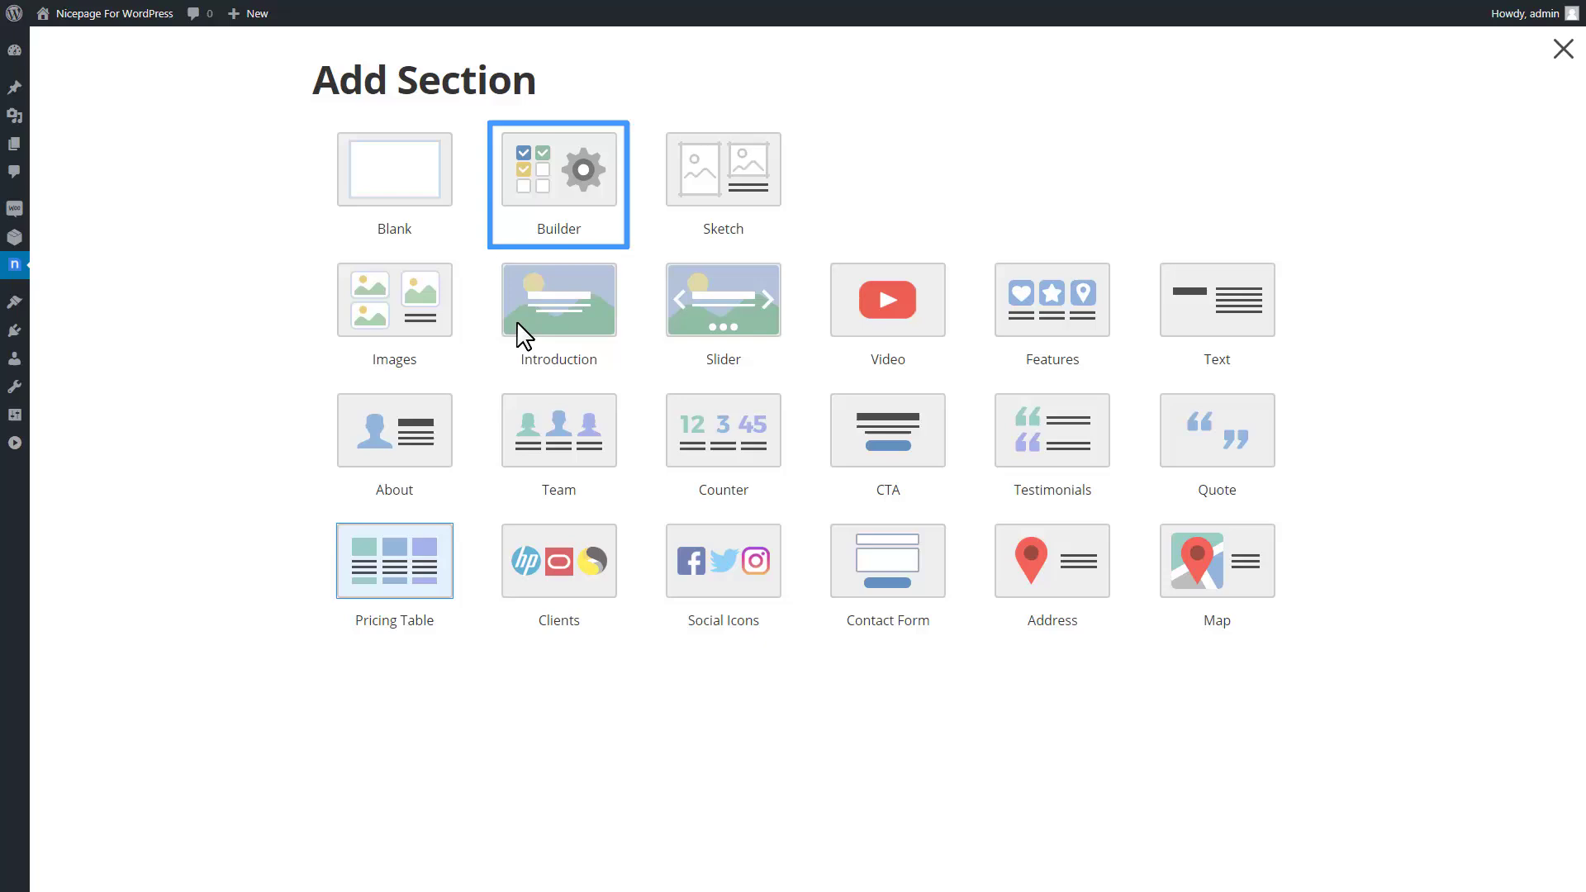
click(612, 204)
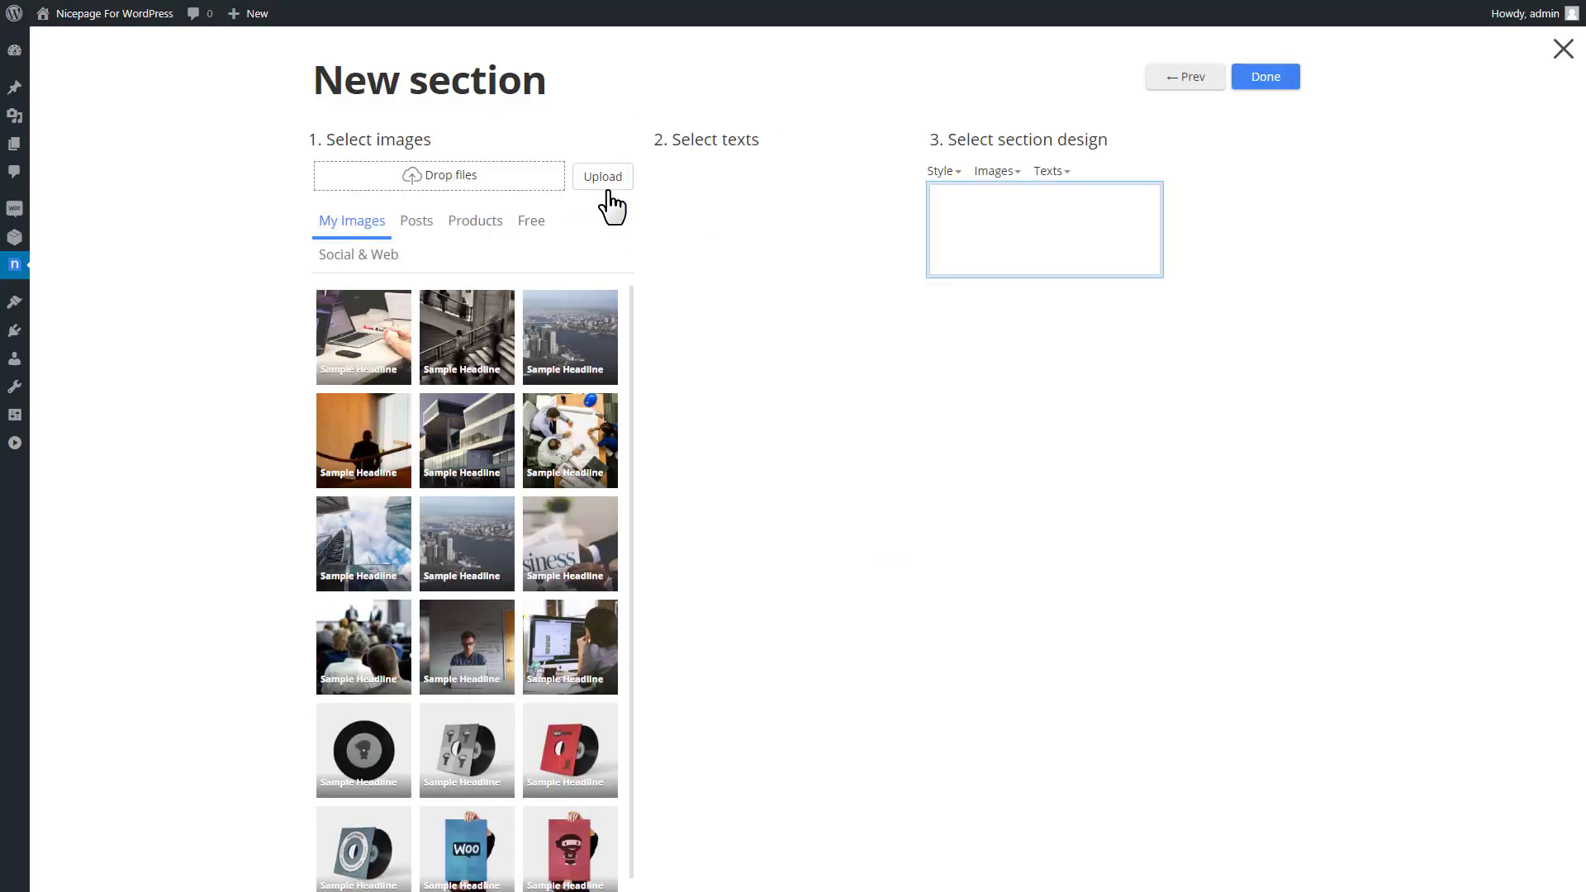
click(486, 234)
click(405, 326)
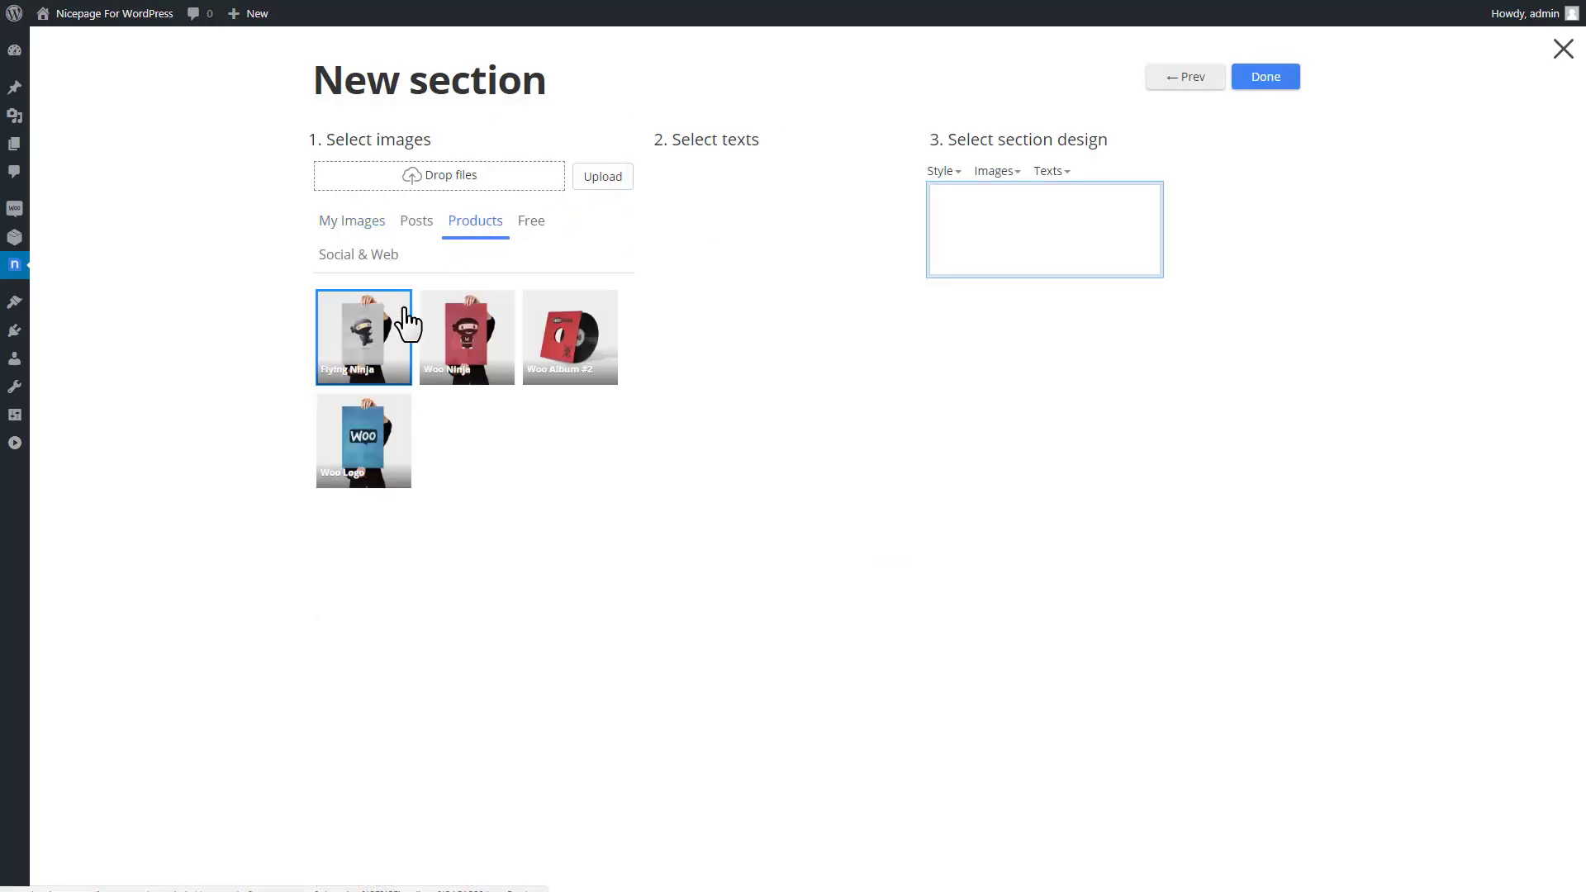
click(462, 335)
click(388, 430)
click(833, 192)
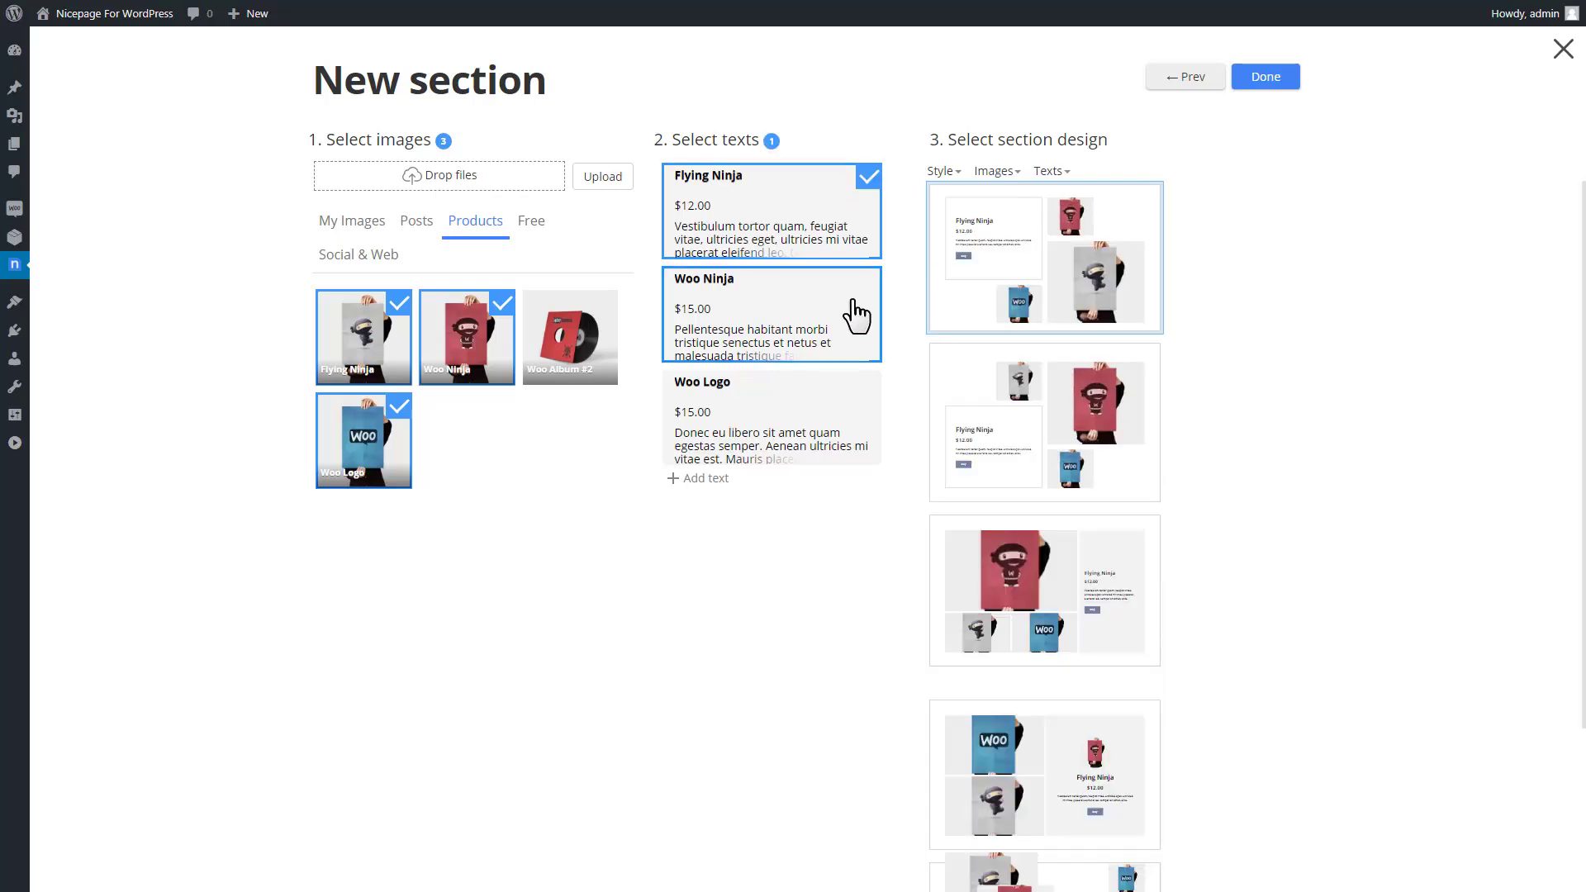
click(849, 312)
click(848, 409)
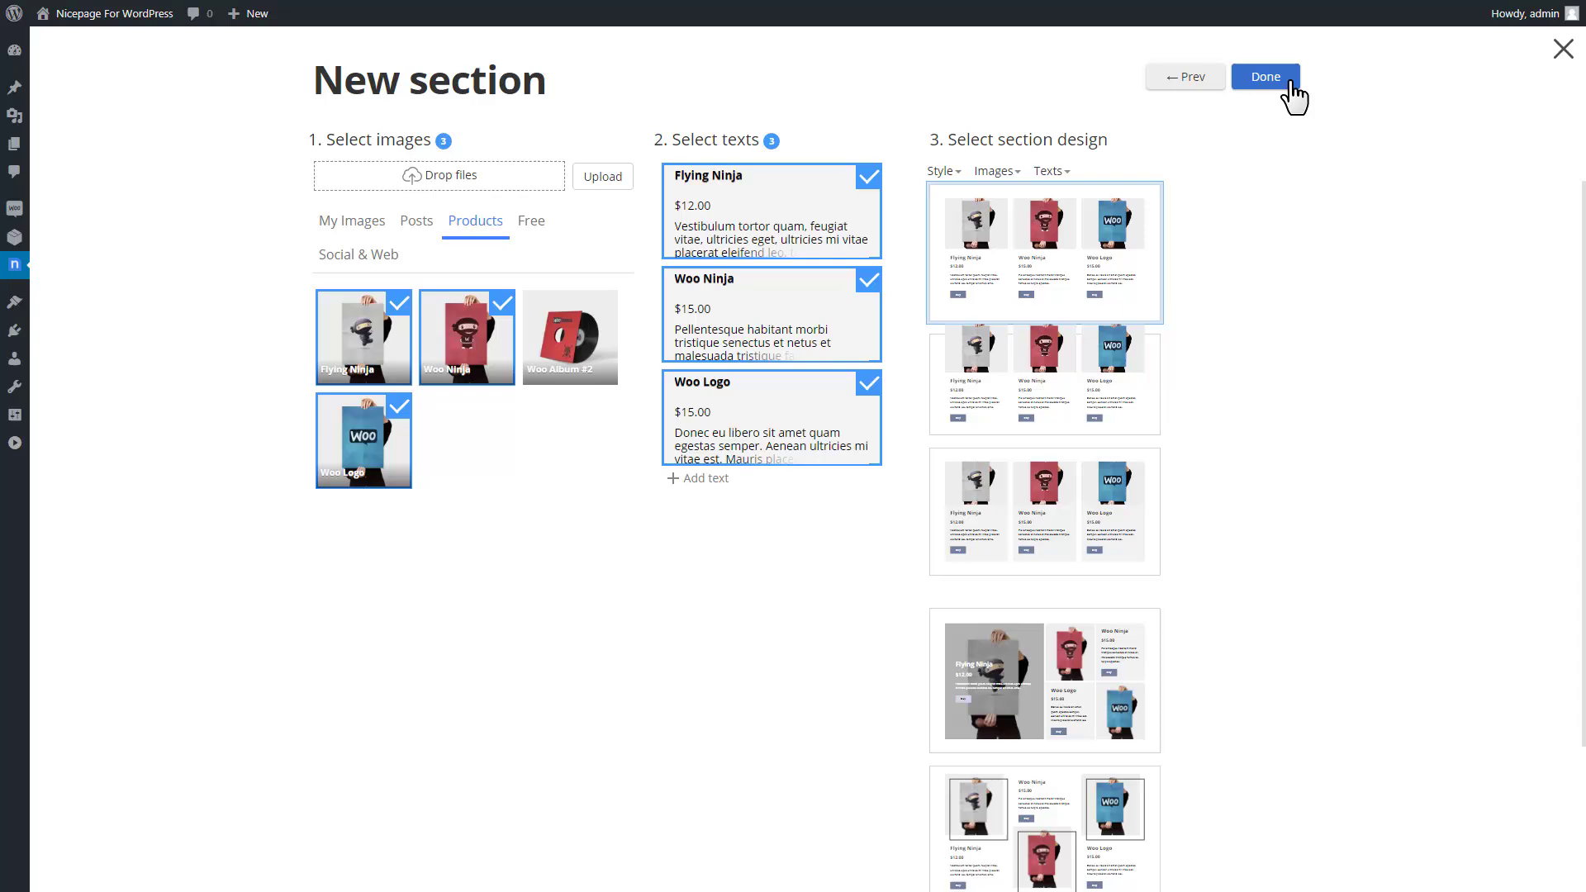
click(1266, 77)
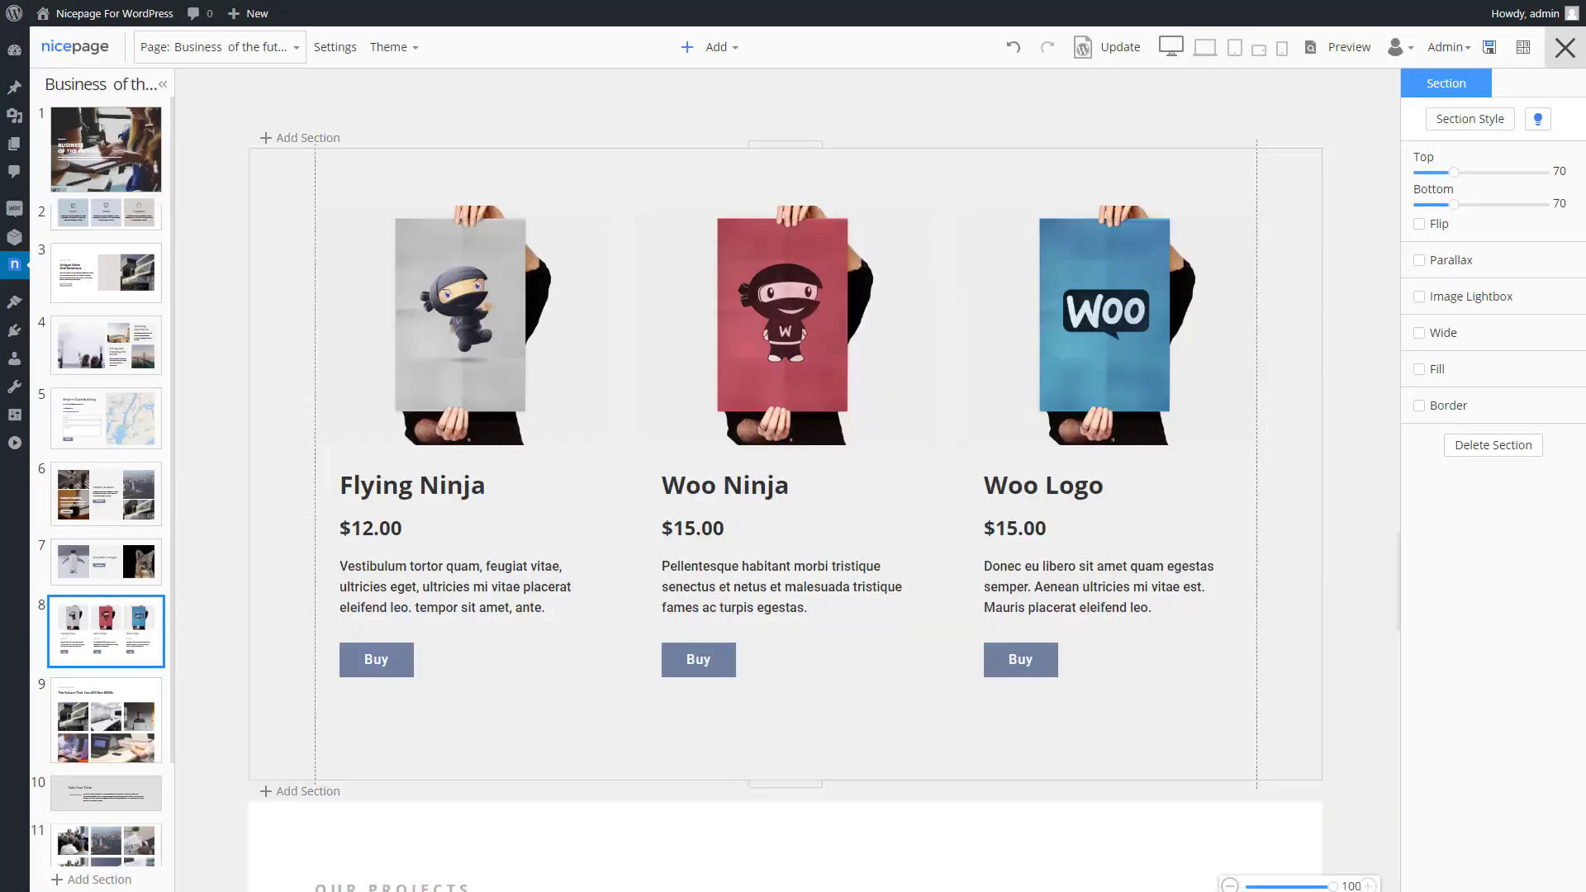
scroll(1346, 417, up, 20)
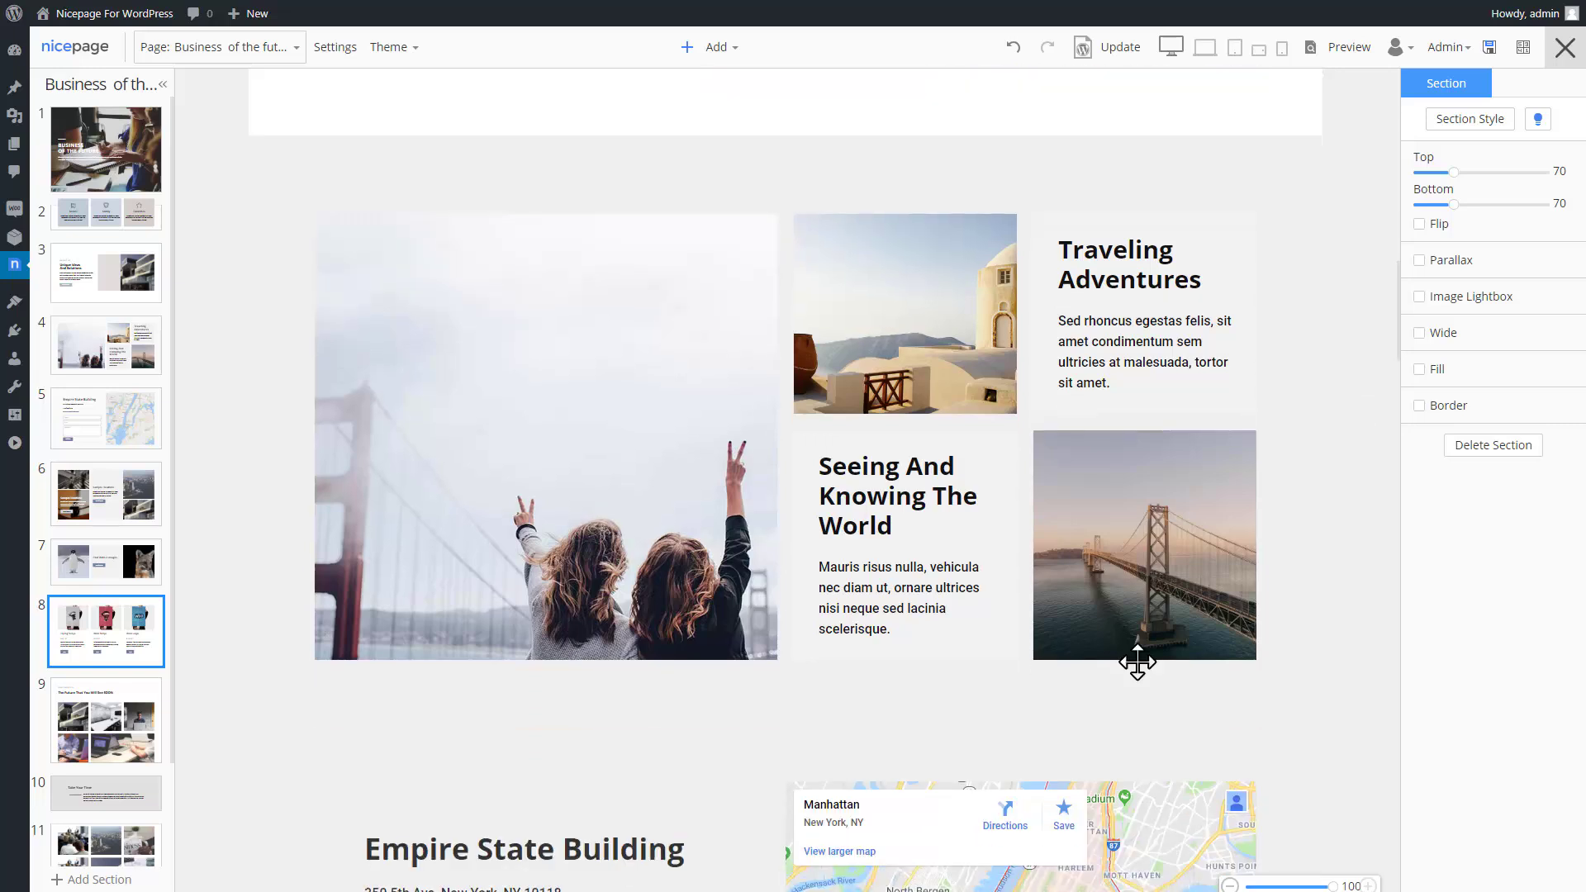
click(1293, 656)
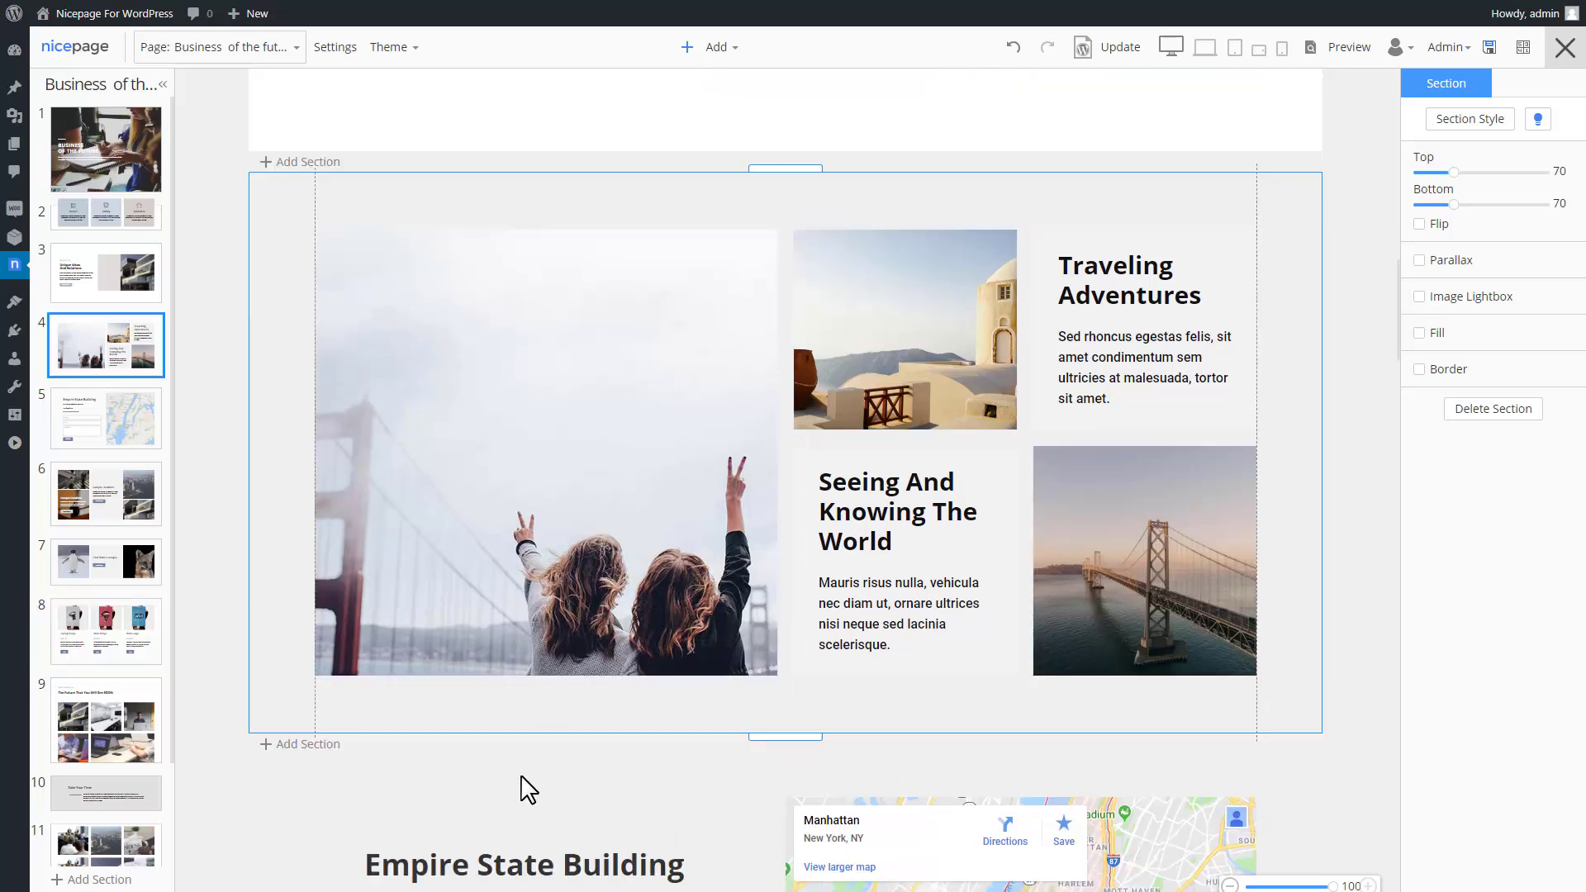
key(alt+Tab)
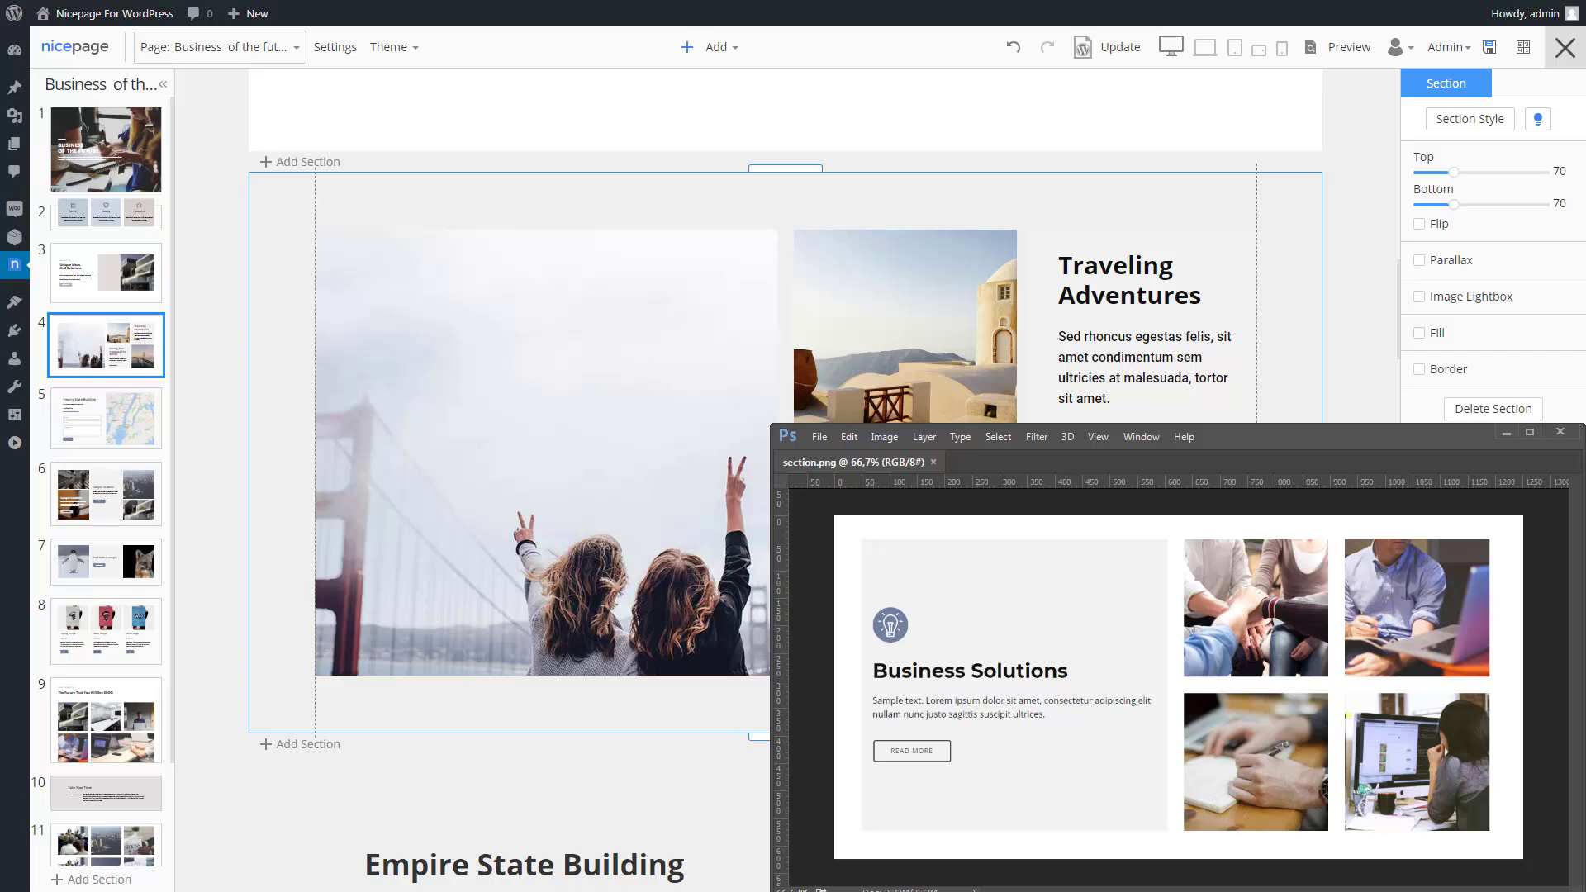
key(alt+Tab)
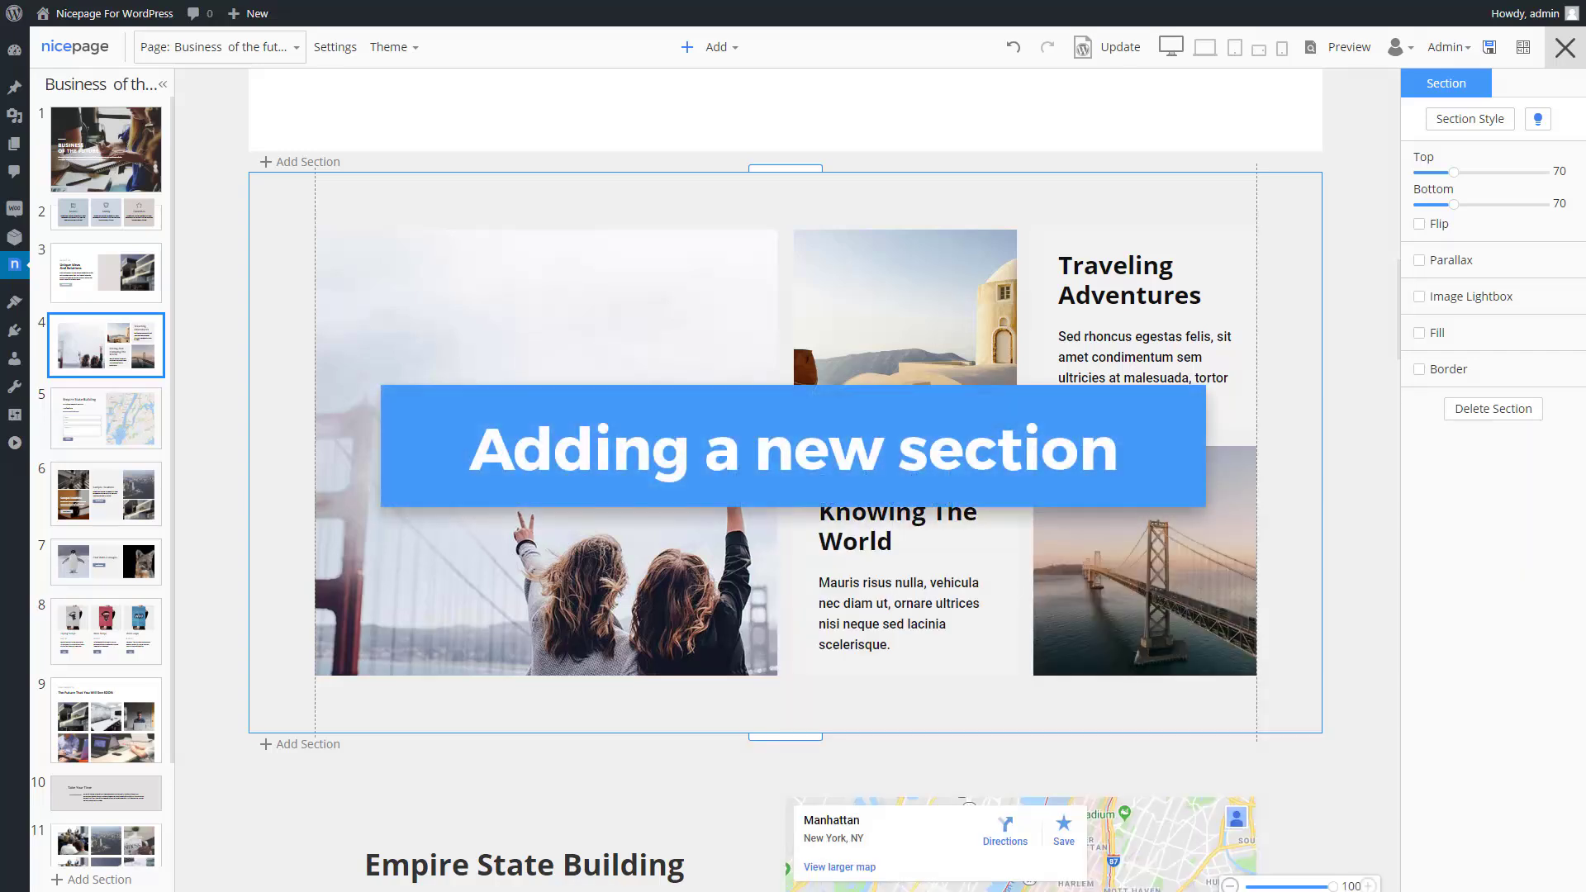
Add a blank section below Traveling Adventures and stretch it taller.
click(314, 748)
click(428, 198)
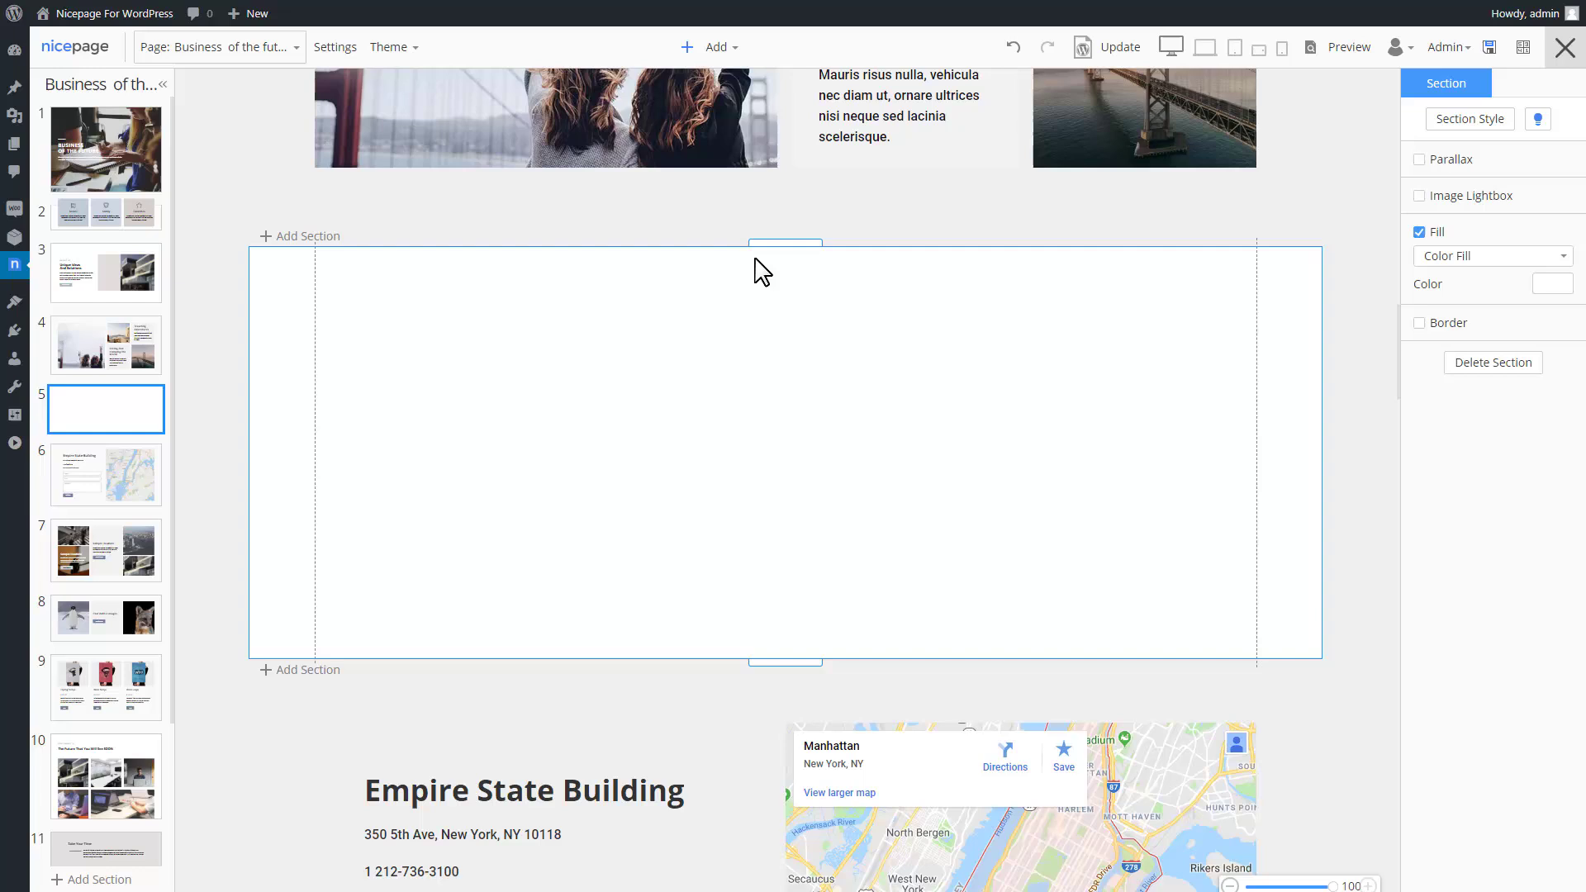
drag(789, 243, 790, 95)
drag(797, 206, 796, 153)
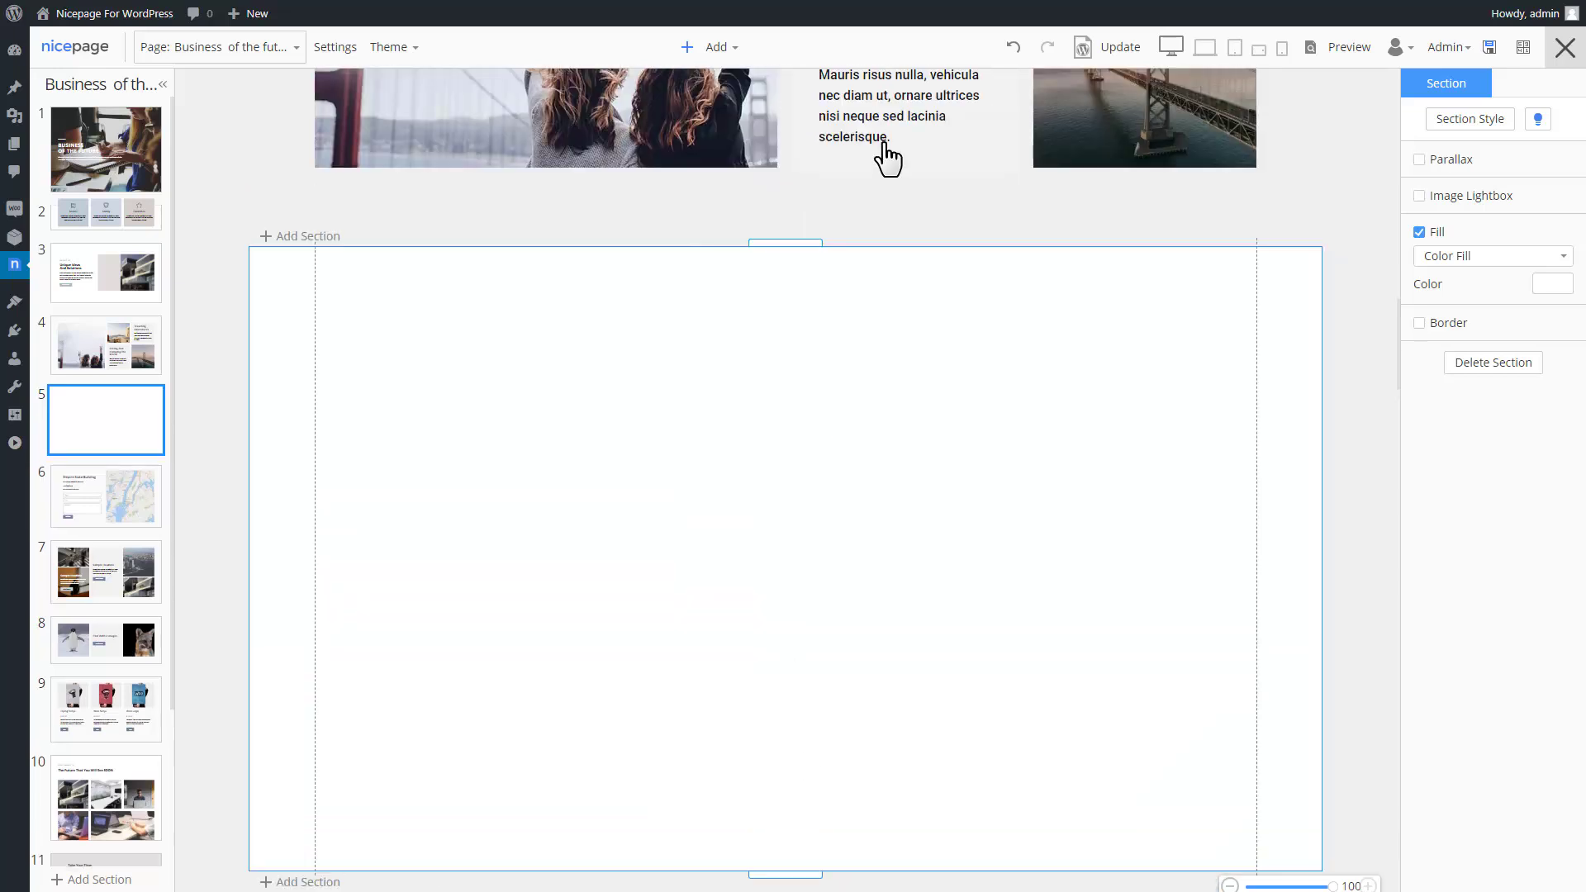
click(728, 57)
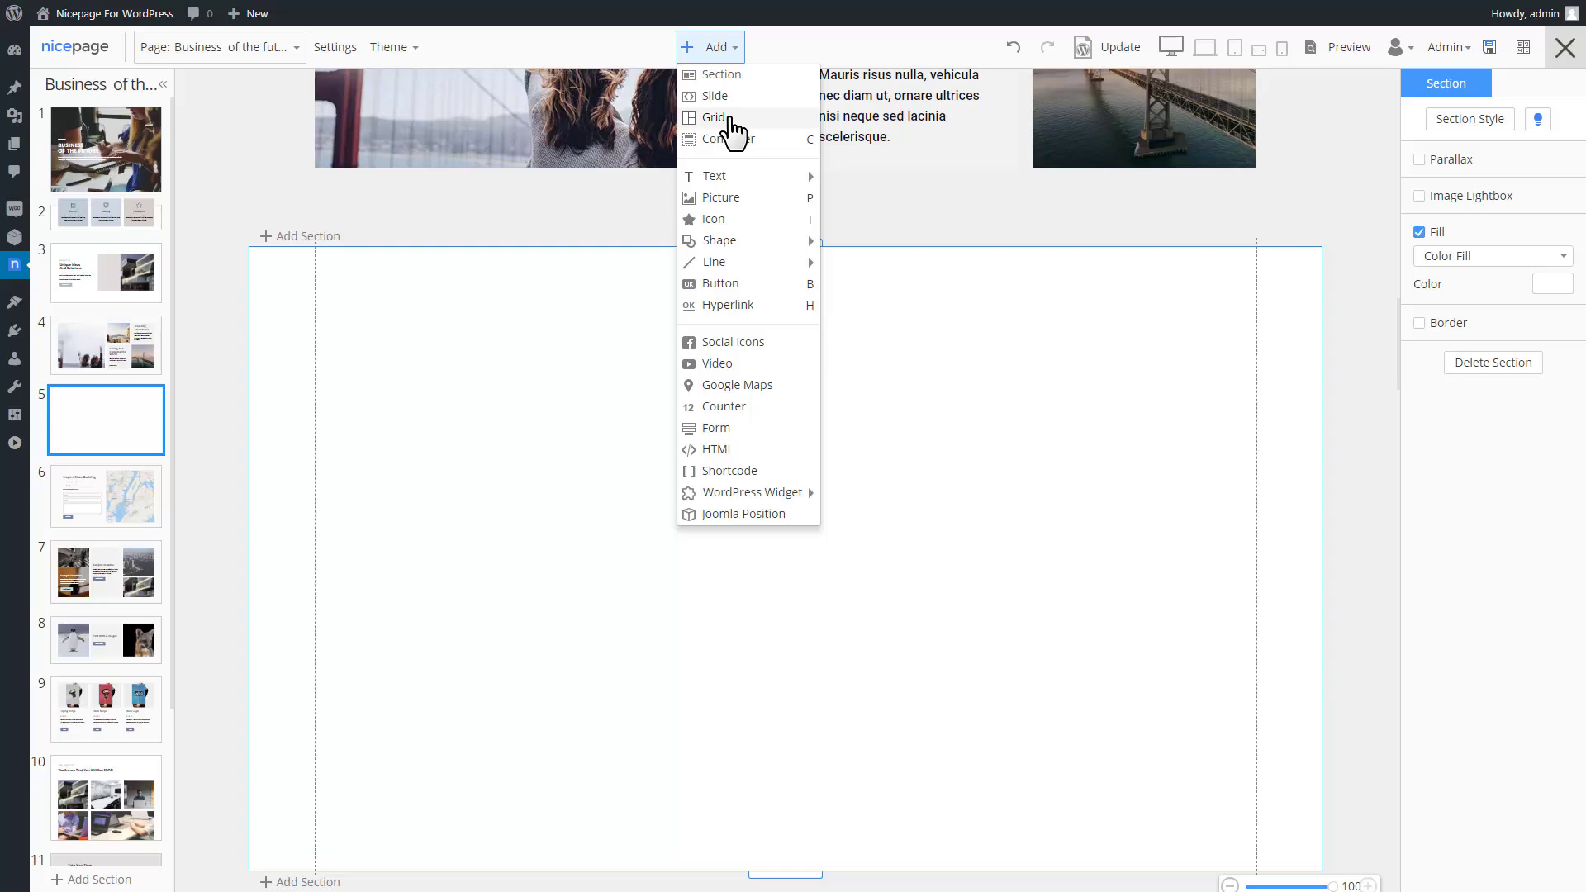
Insert a Split grid with one large image cell on the left and three smaller ones.
click(730, 118)
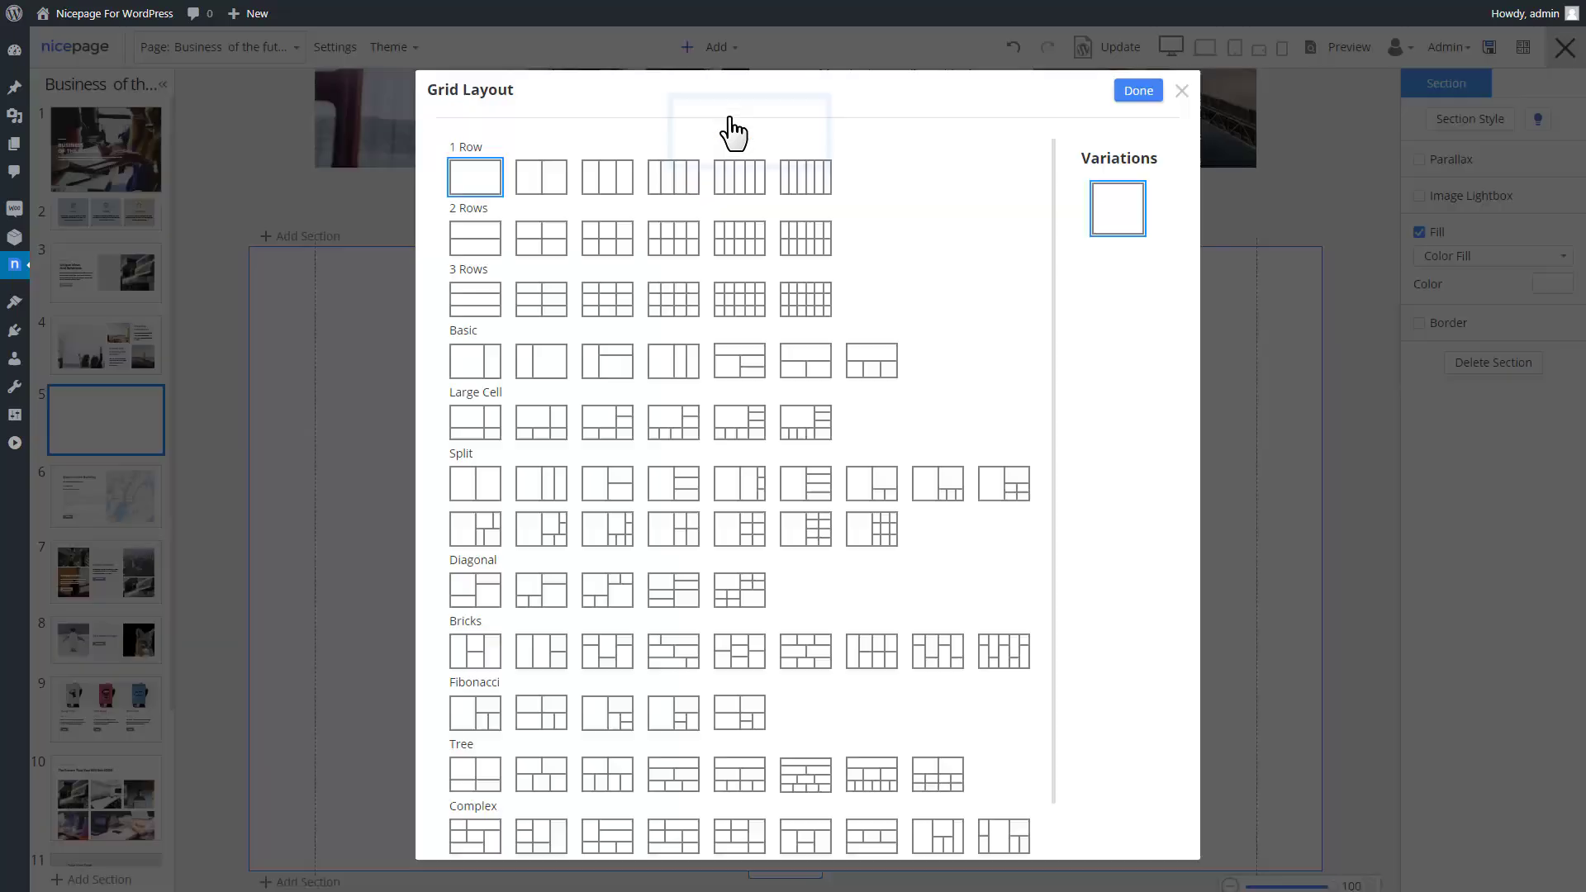
click(674, 533)
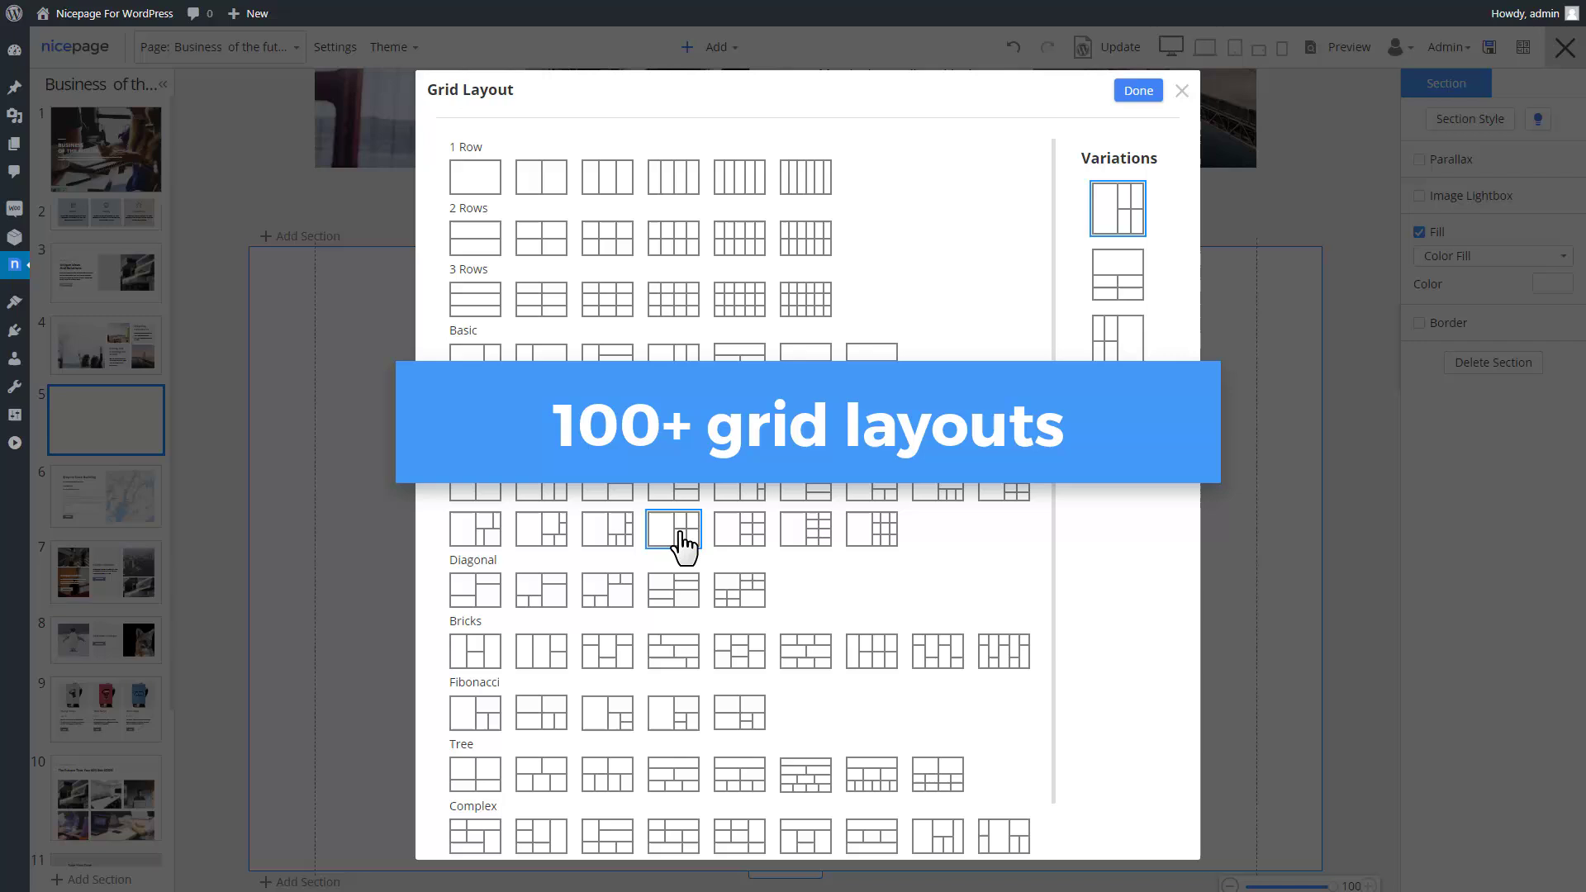
click(1154, 93)
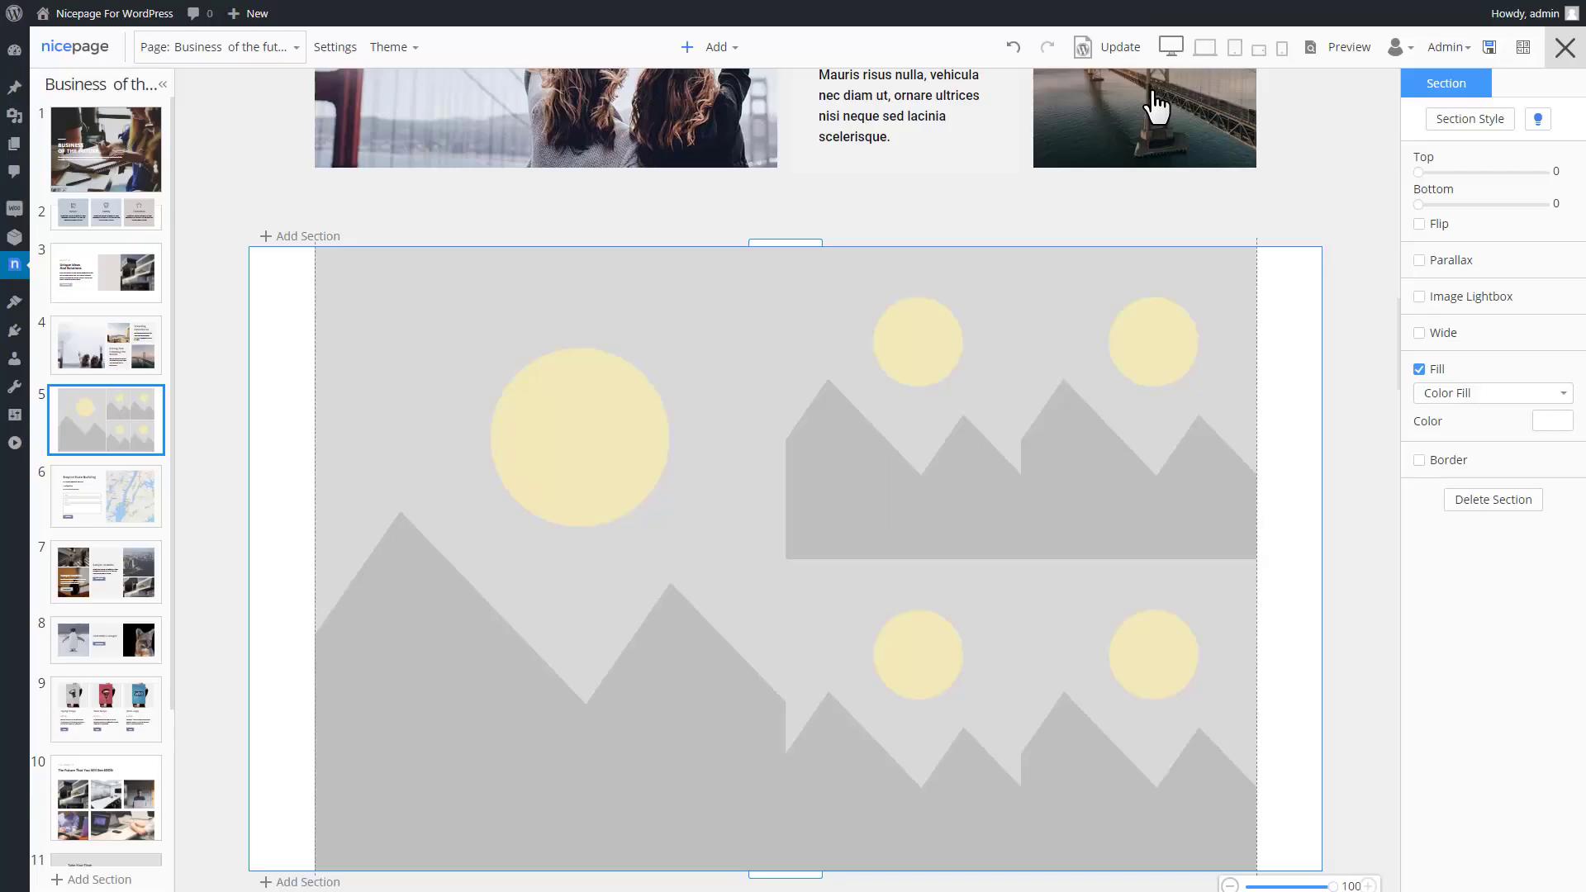
Lower the grid's top edge, narrow it from the right, and move it up and right.
click(741, 319)
drag(786, 246, 780, 418)
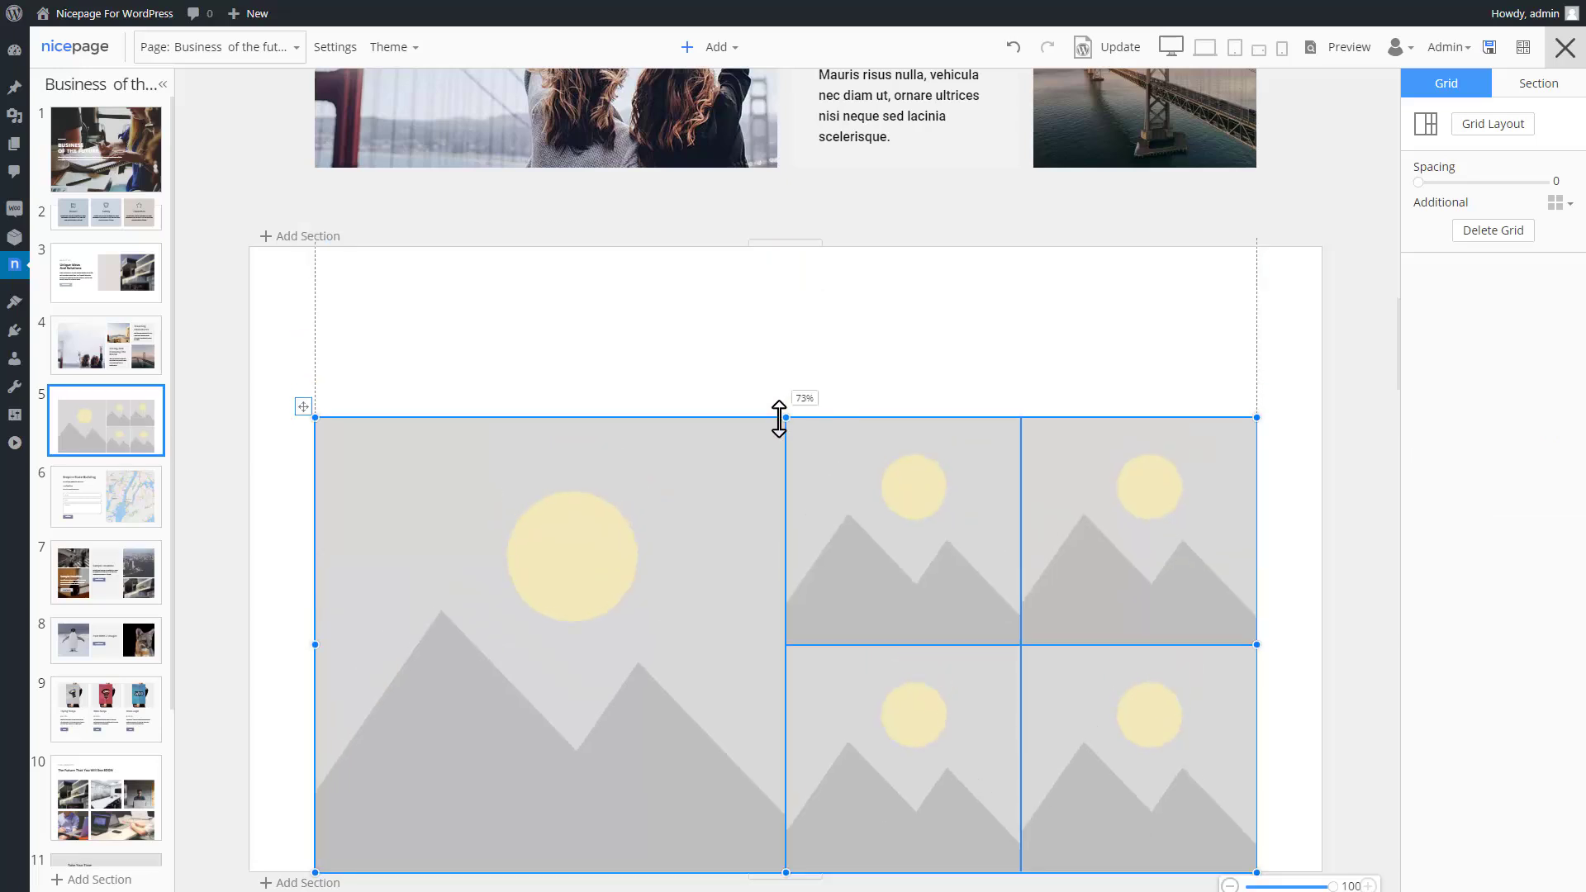
drag(1257, 645, 1161, 645)
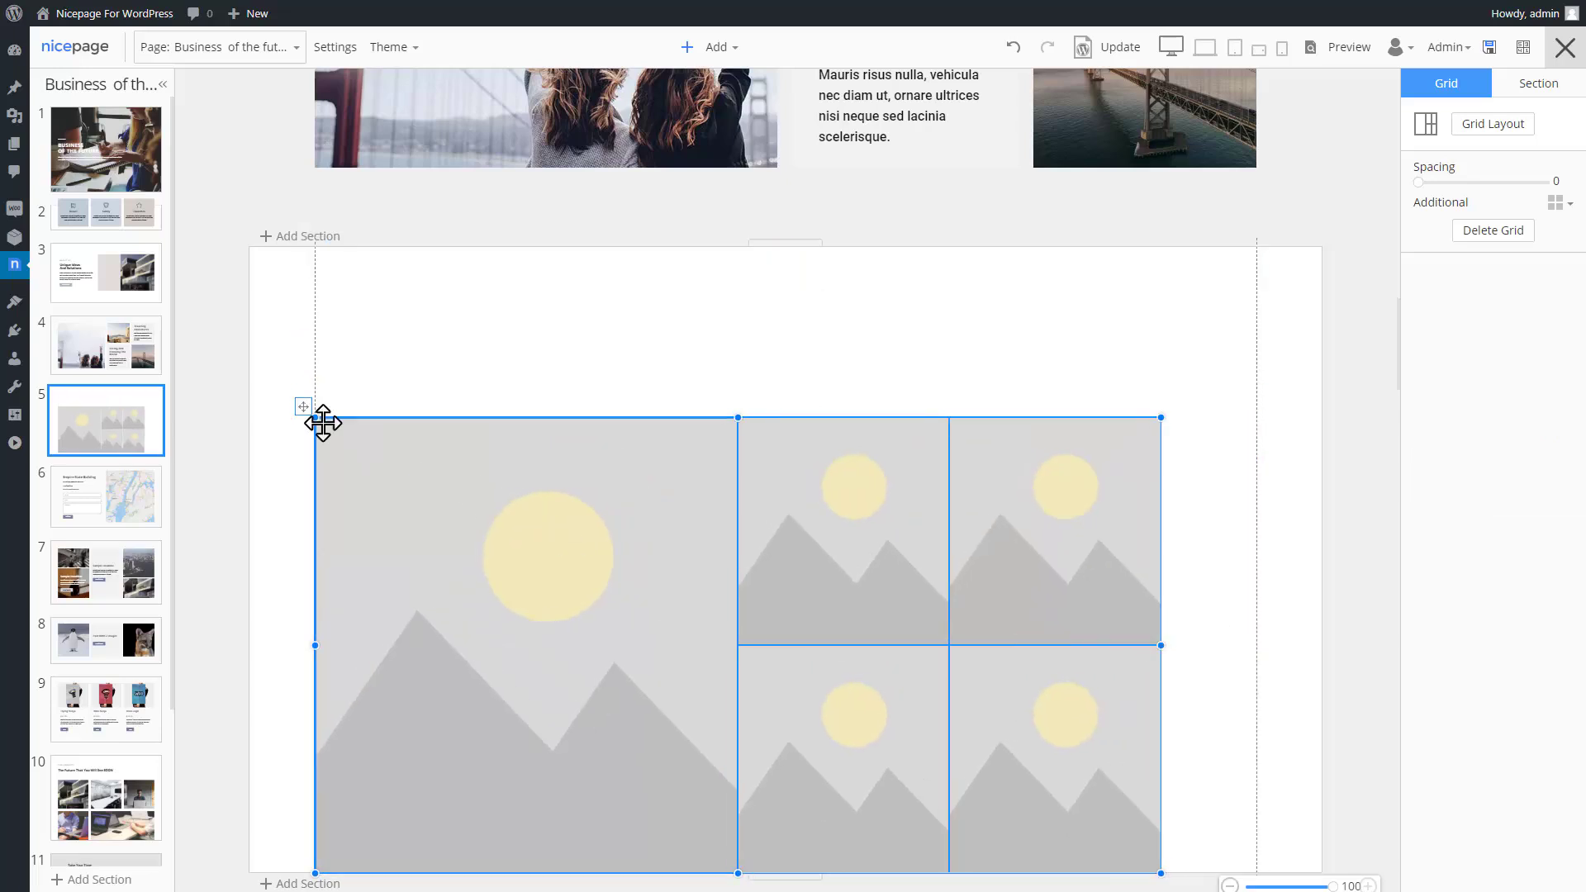
drag(323, 423, 347, 322)
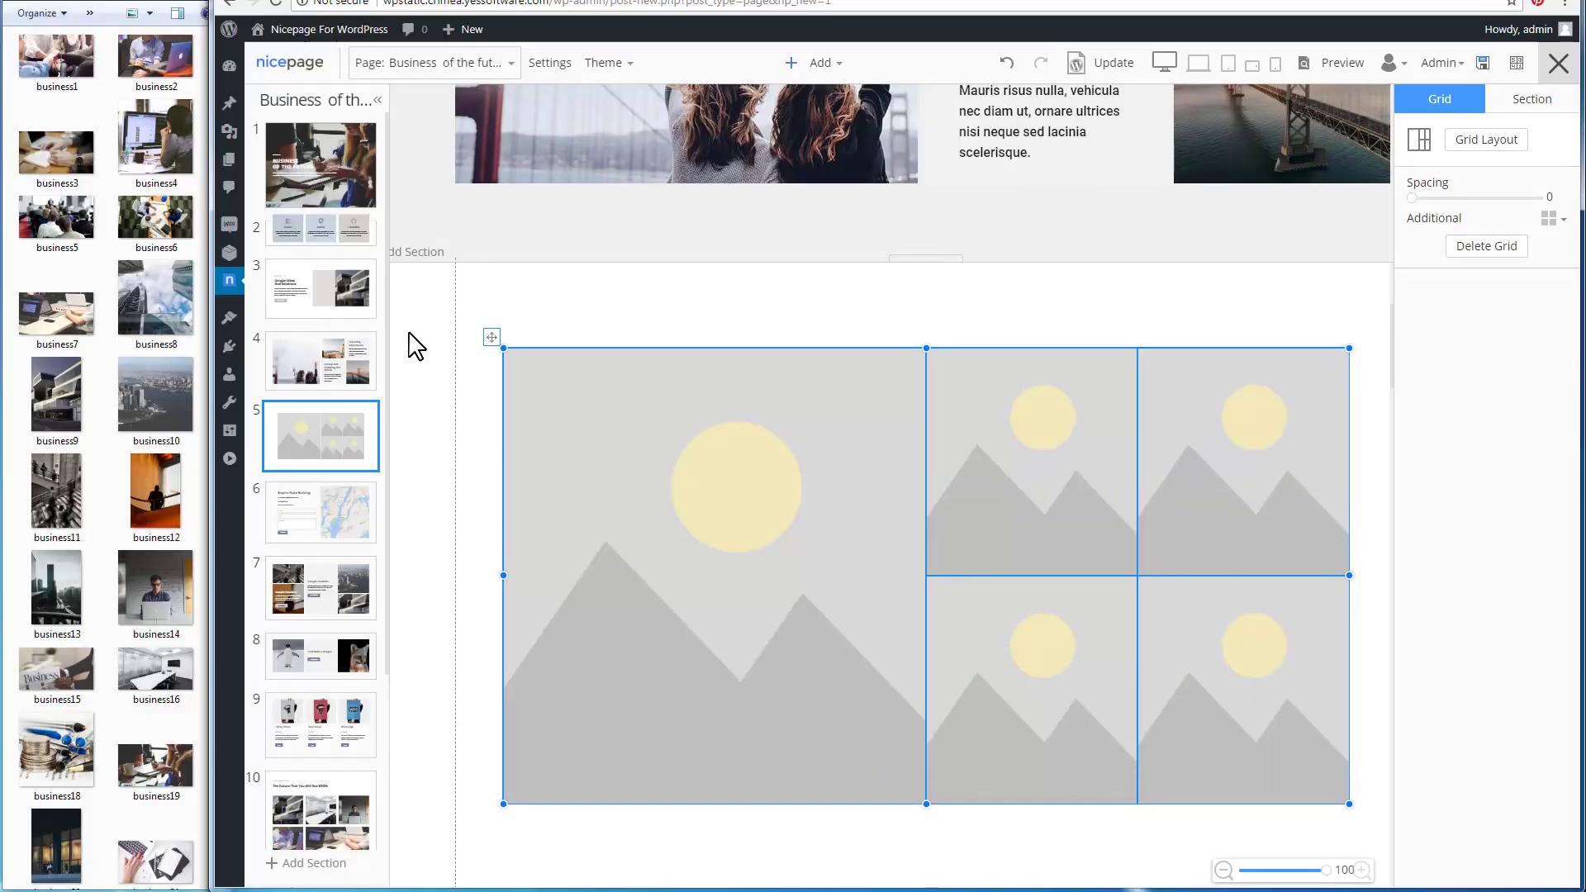
Drop the business1–business4 photos into the four small grid cells.
drag(60, 93, 1024, 446)
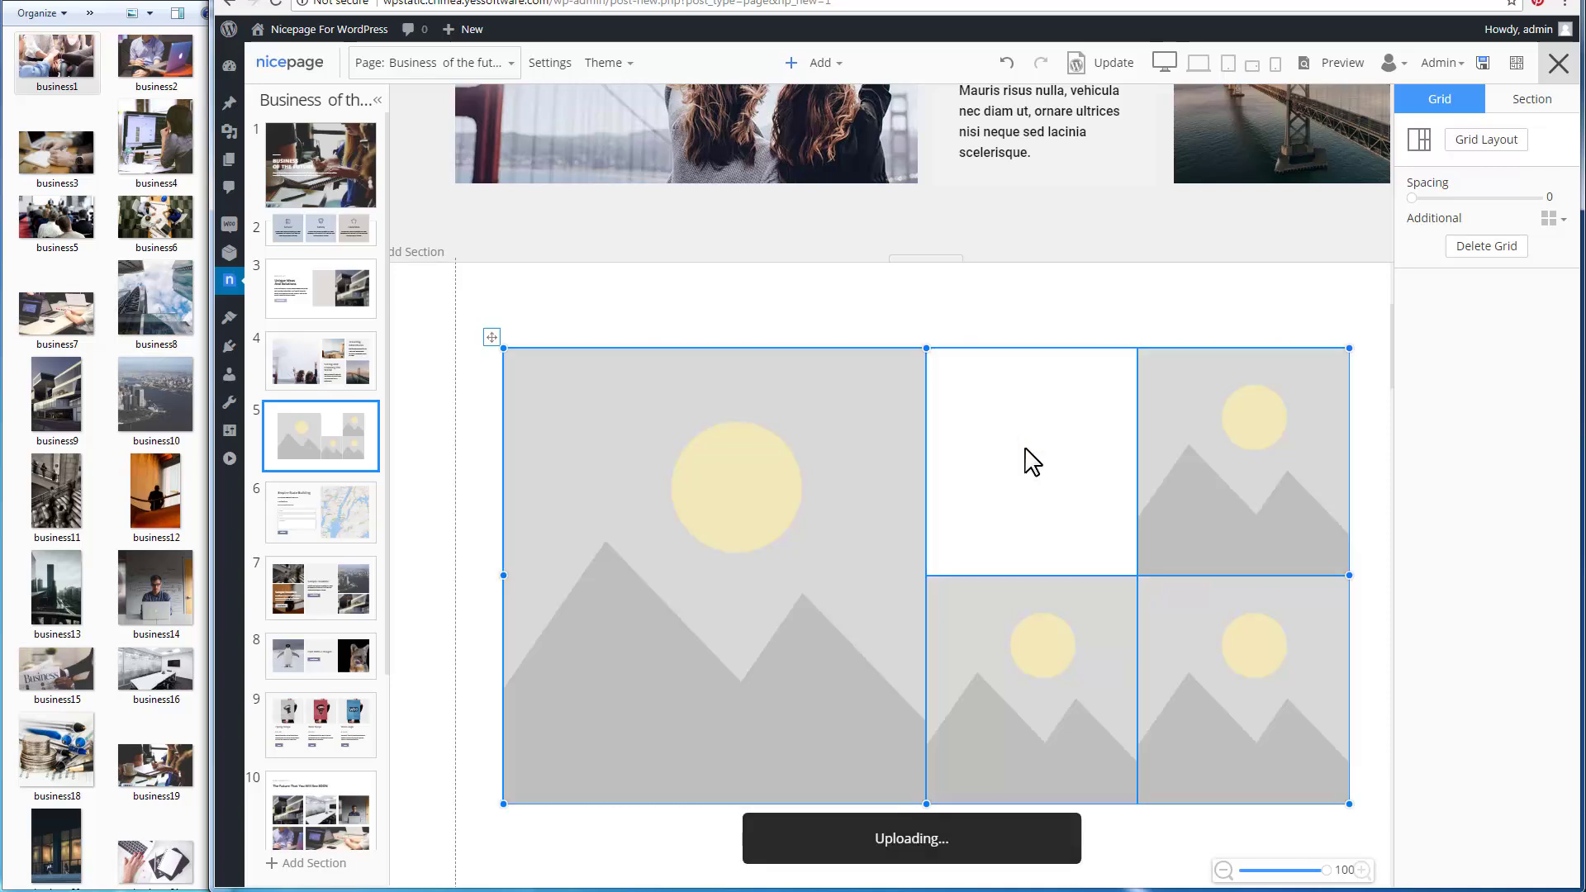
drag(196, 83, 1217, 483)
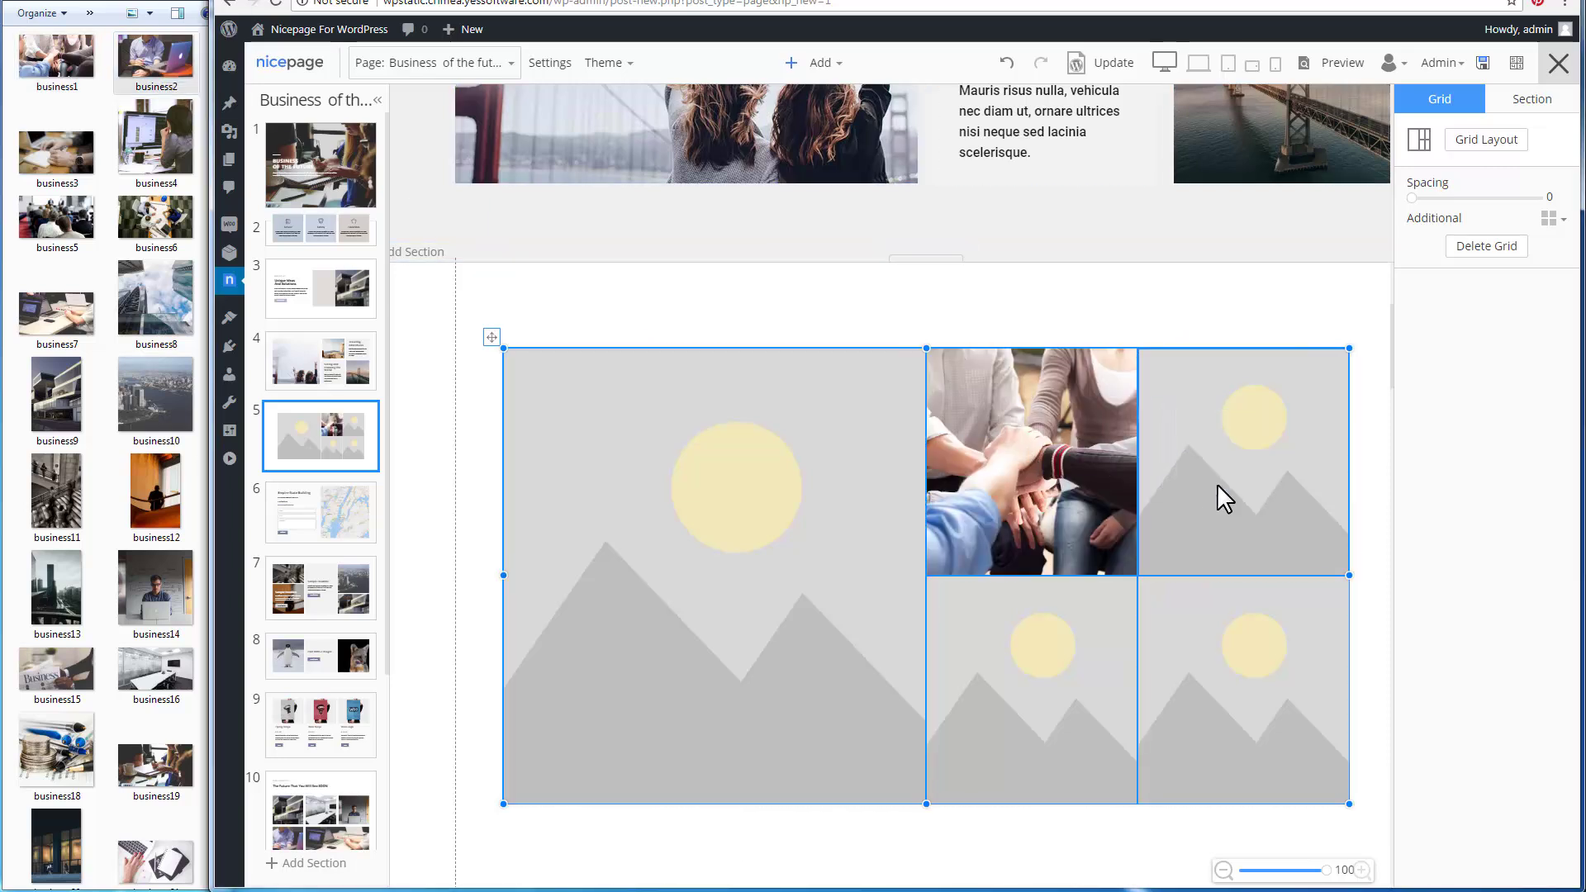
drag(56, 151, 1040, 686)
drag(155, 136, 1256, 696)
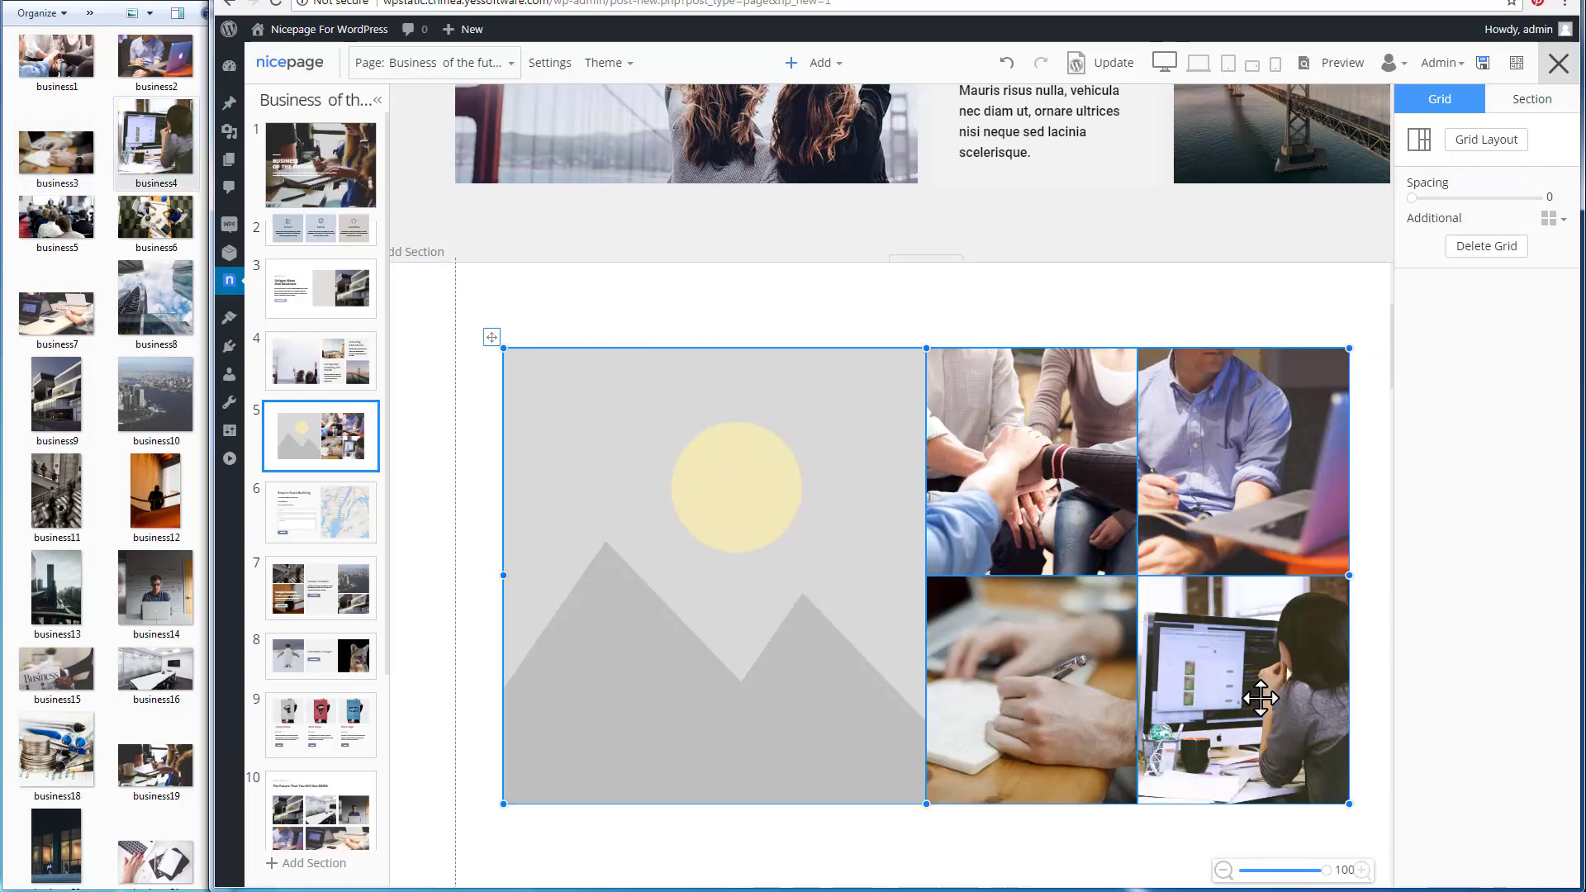
key(F11)
Set the grid's cell spacing to 10.
click(1252, 402)
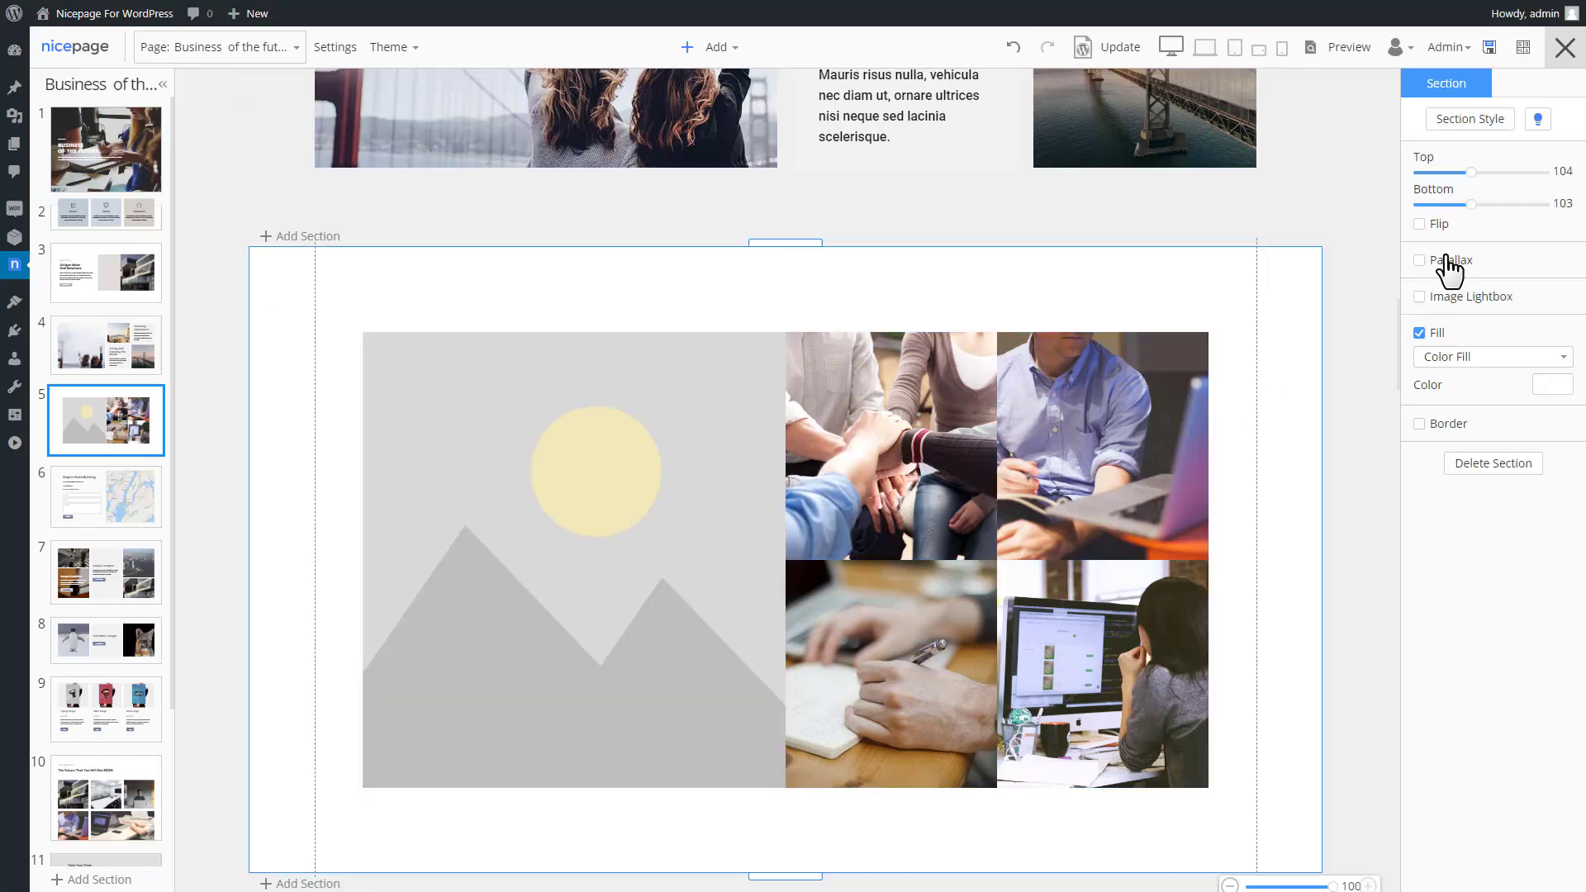
click(1144, 385)
drag(1419, 182, 1430, 182)
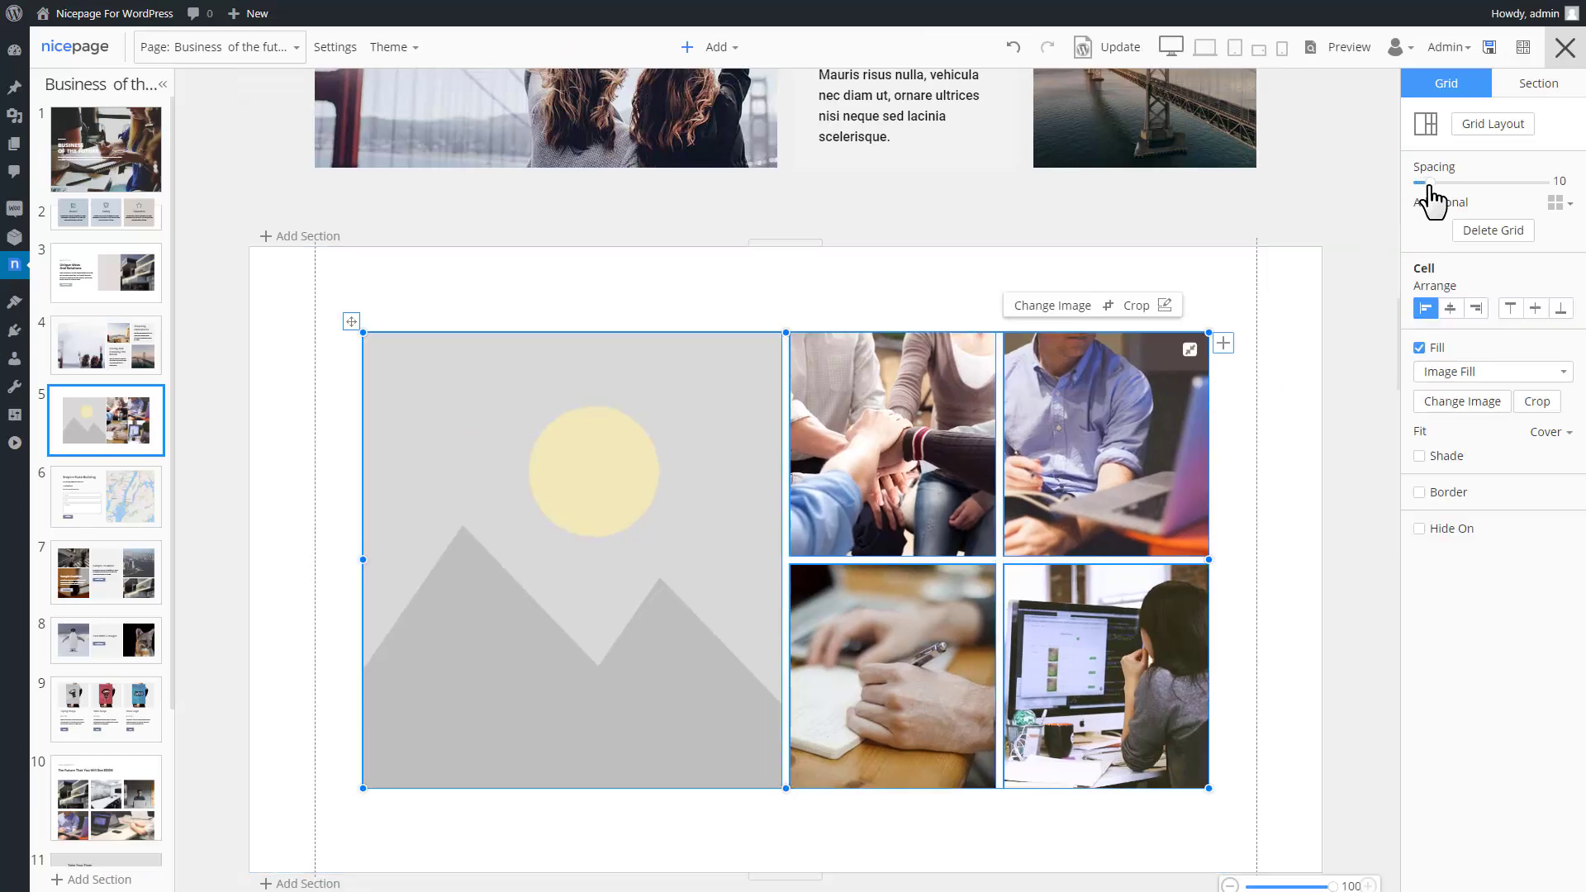
click(1299, 319)
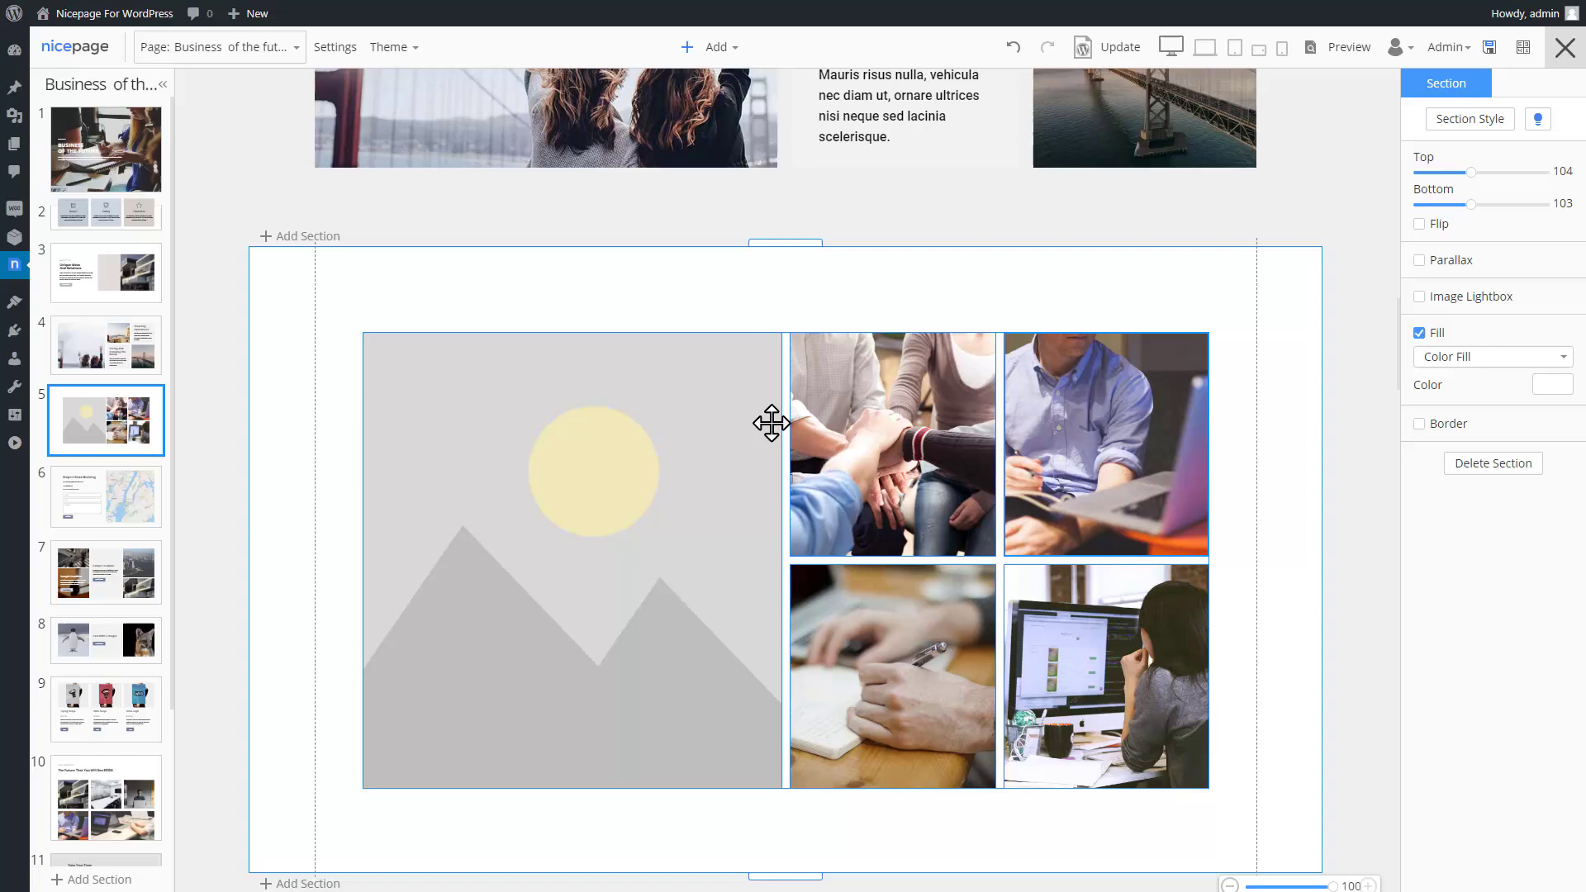
Change the large left cell's fill to a plain Color Fill.
click(701, 428)
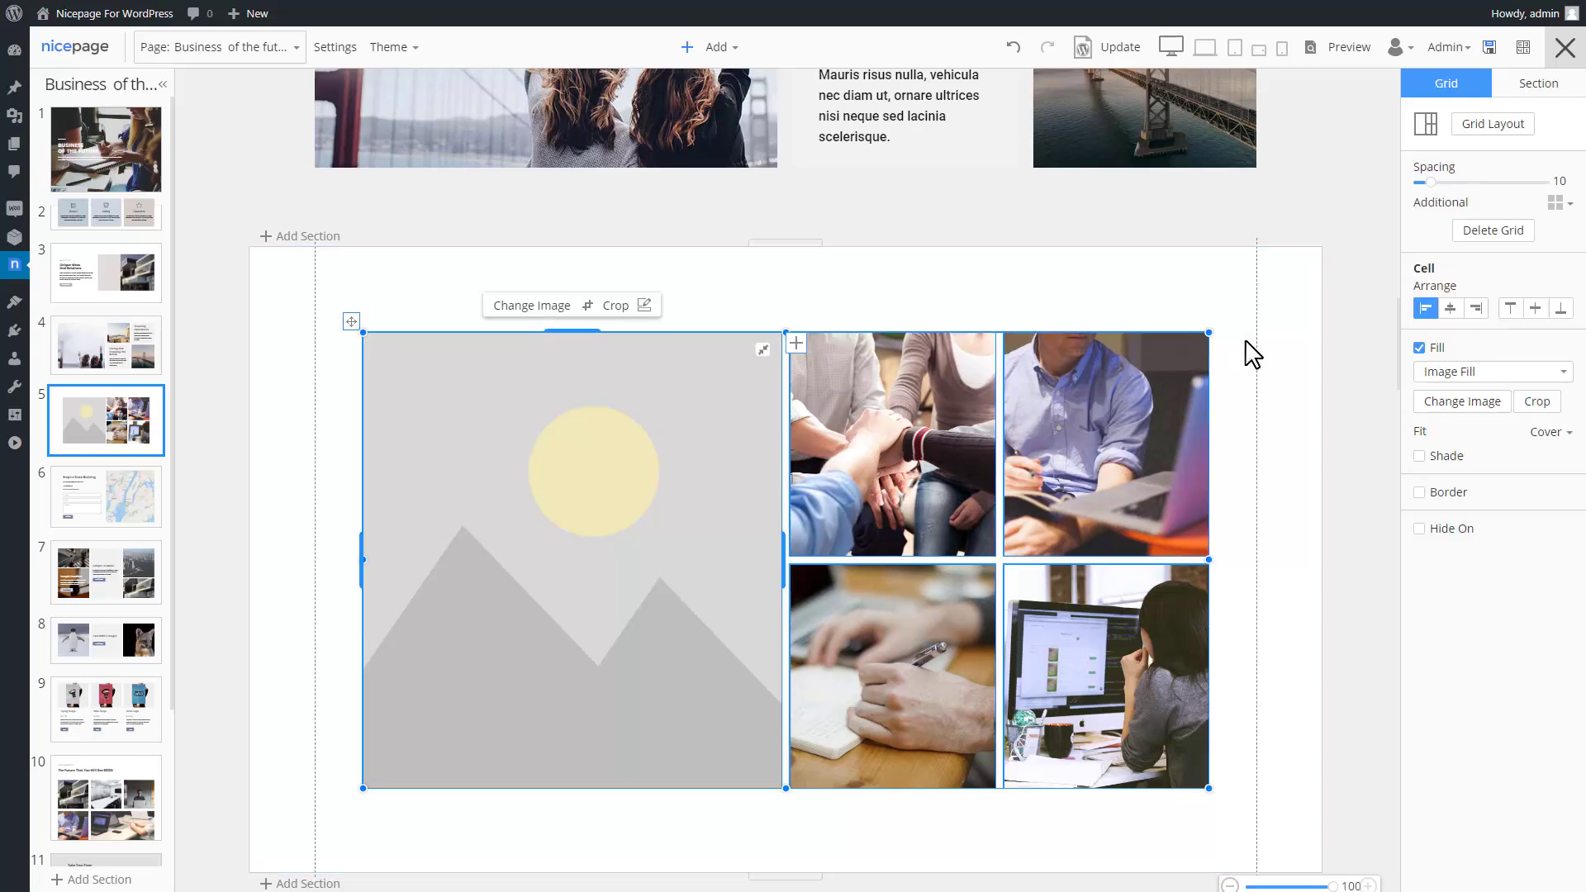
click(1534, 372)
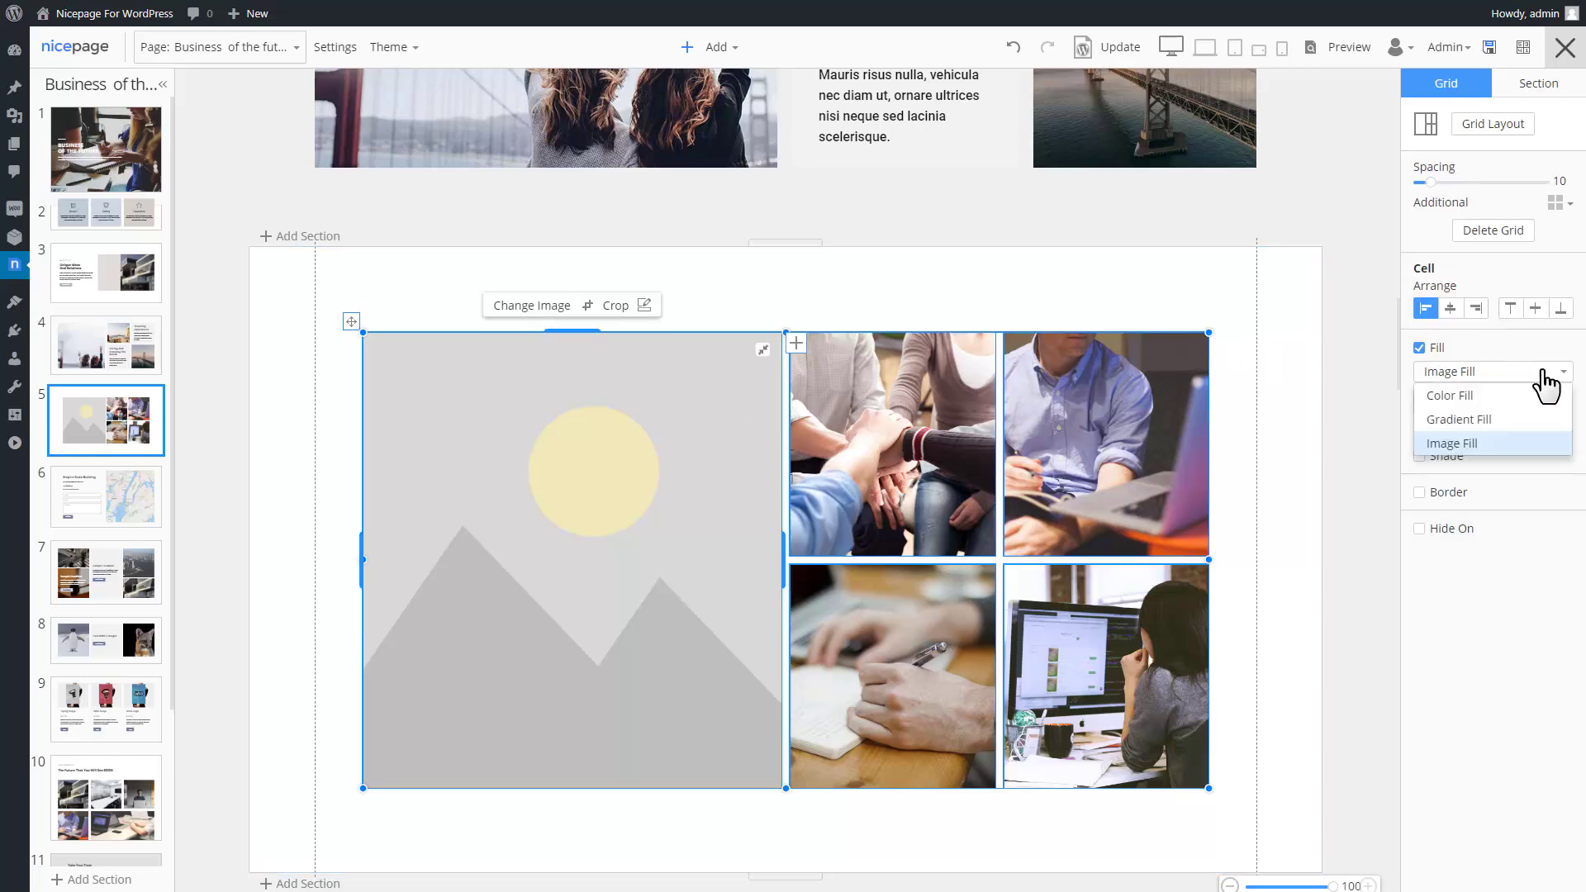
click(1494, 397)
Crop the bottom-middle photo to show the wristwatch, keeping the top-middle photo as background.
click(928, 655)
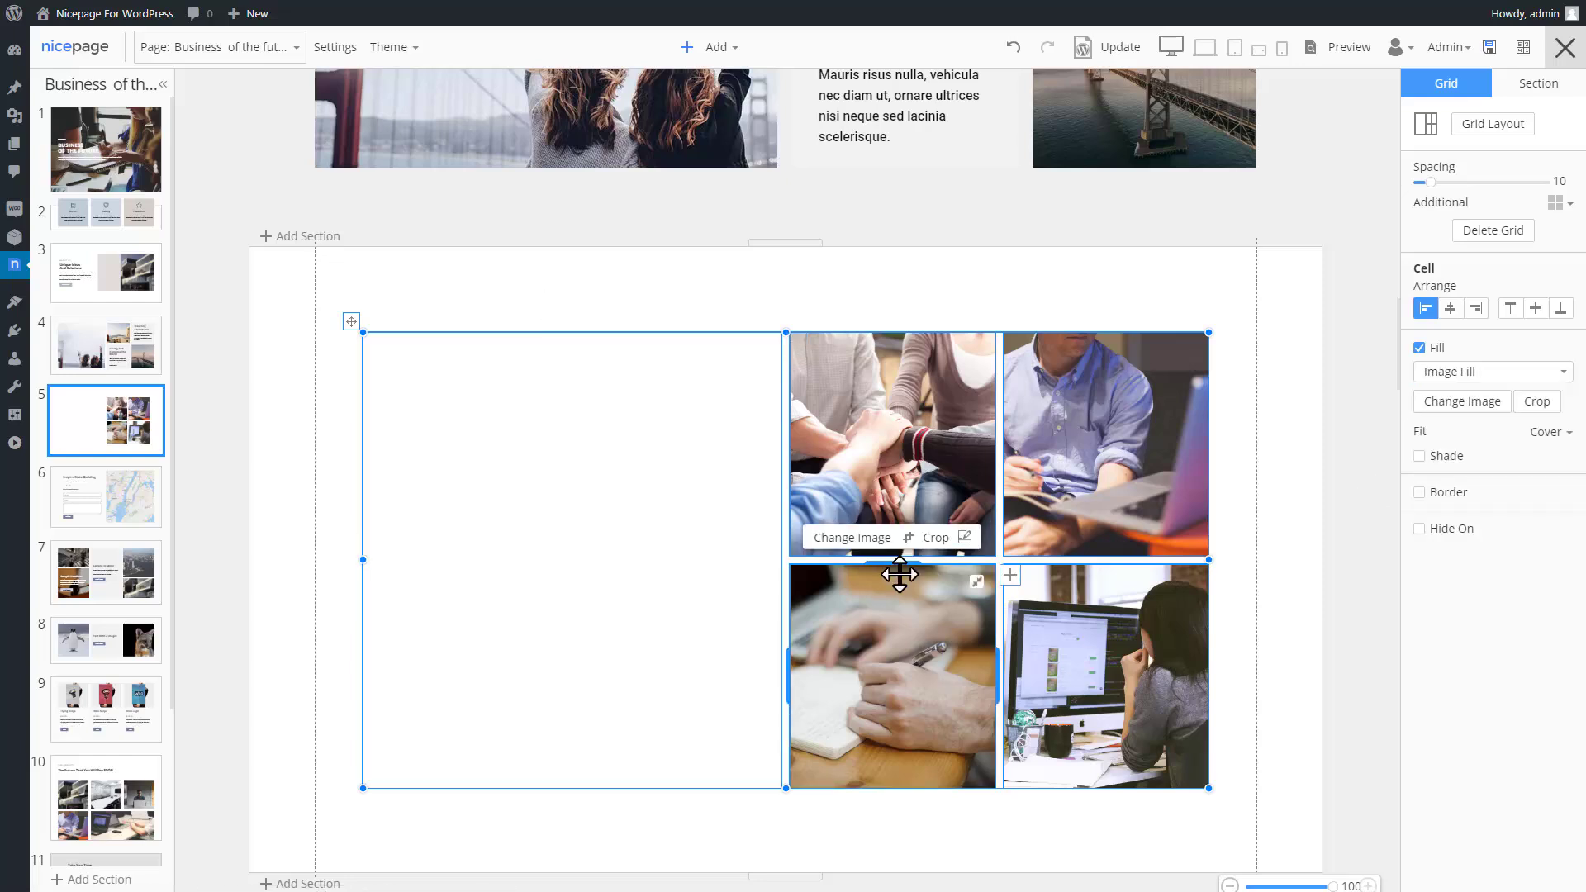
drag(928, 656, 882, 650)
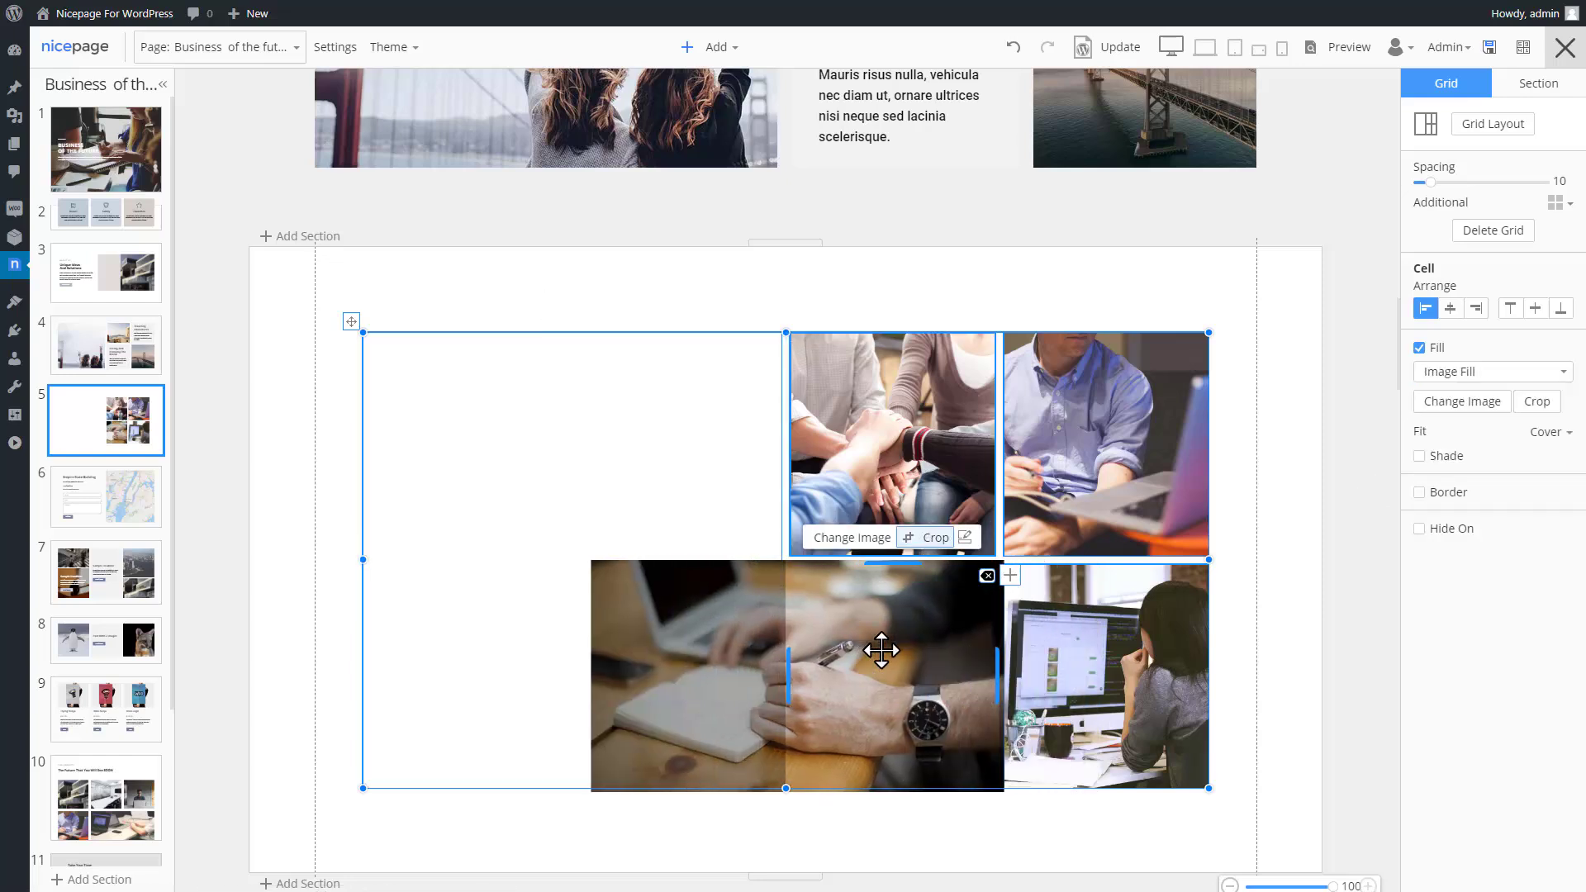
click(936, 538)
click(956, 373)
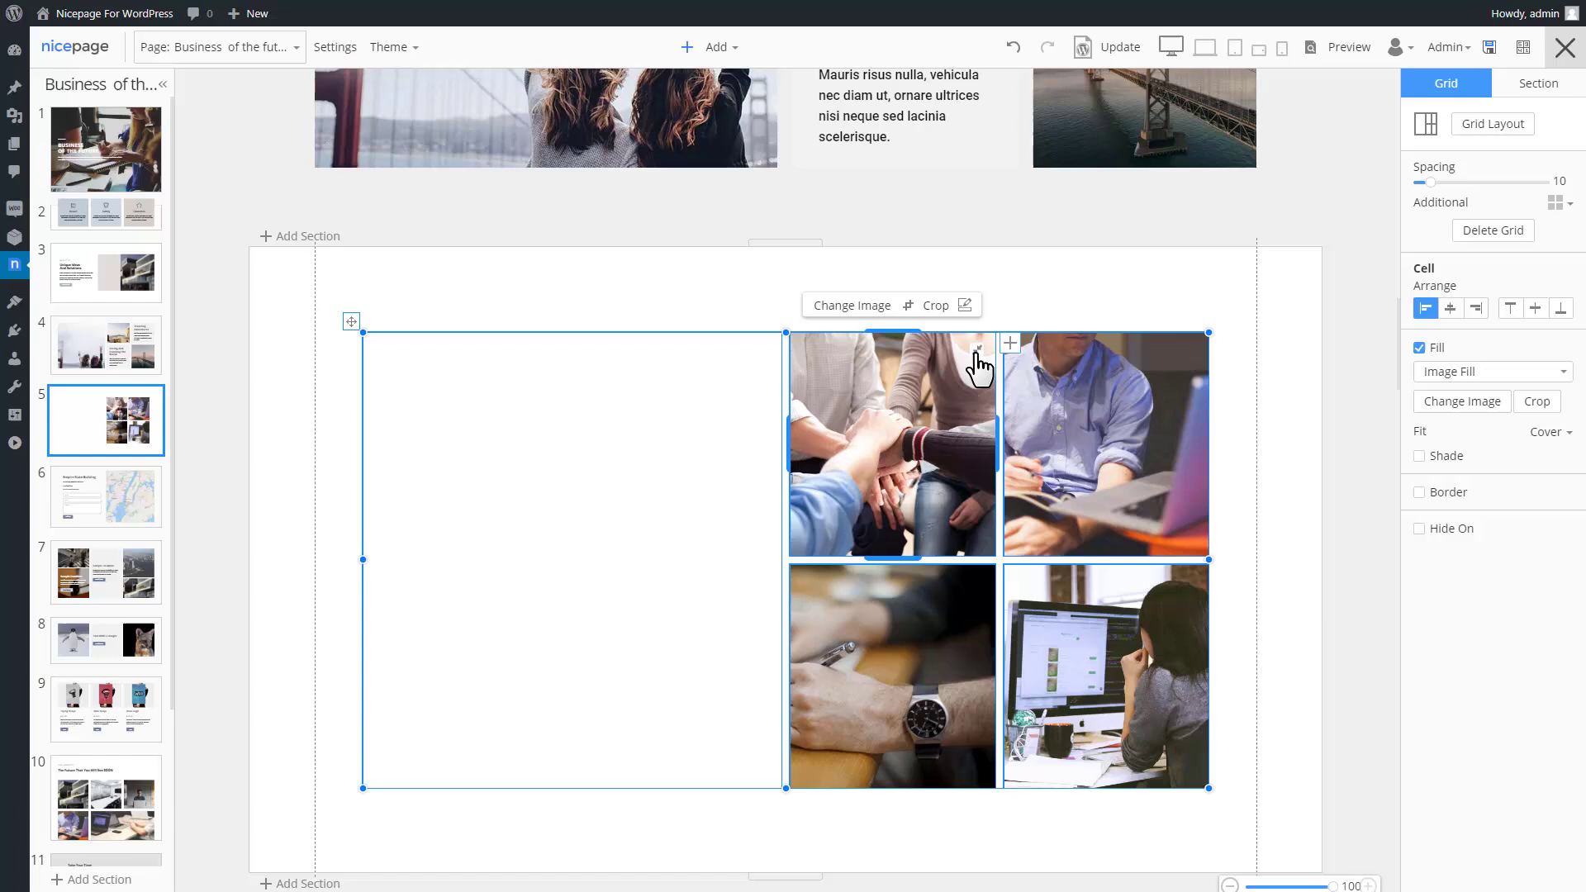
click(977, 350)
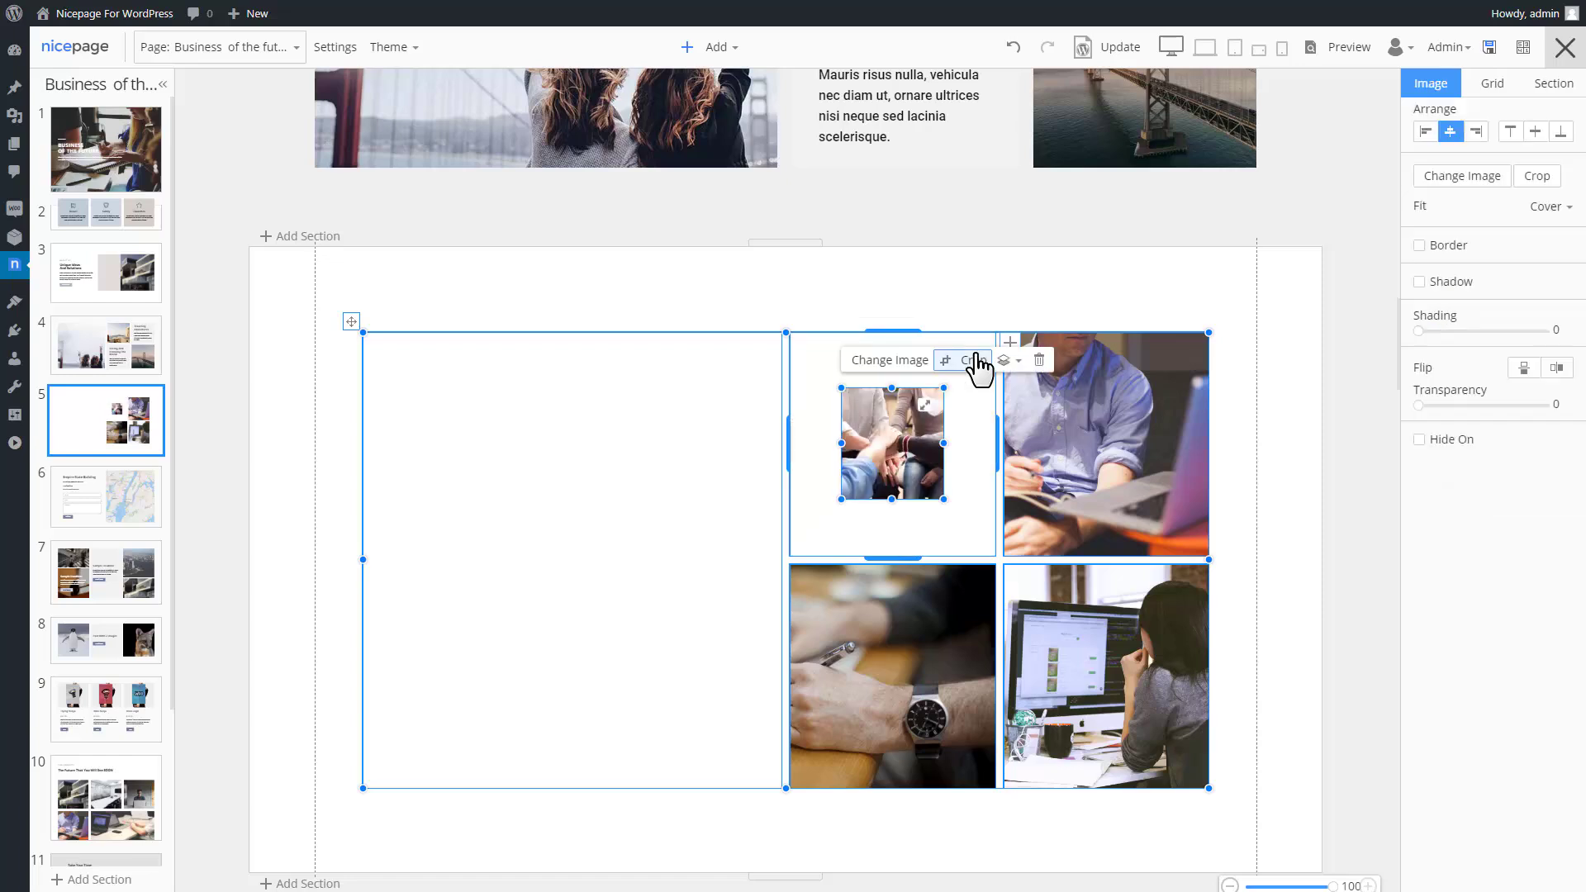
click(926, 405)
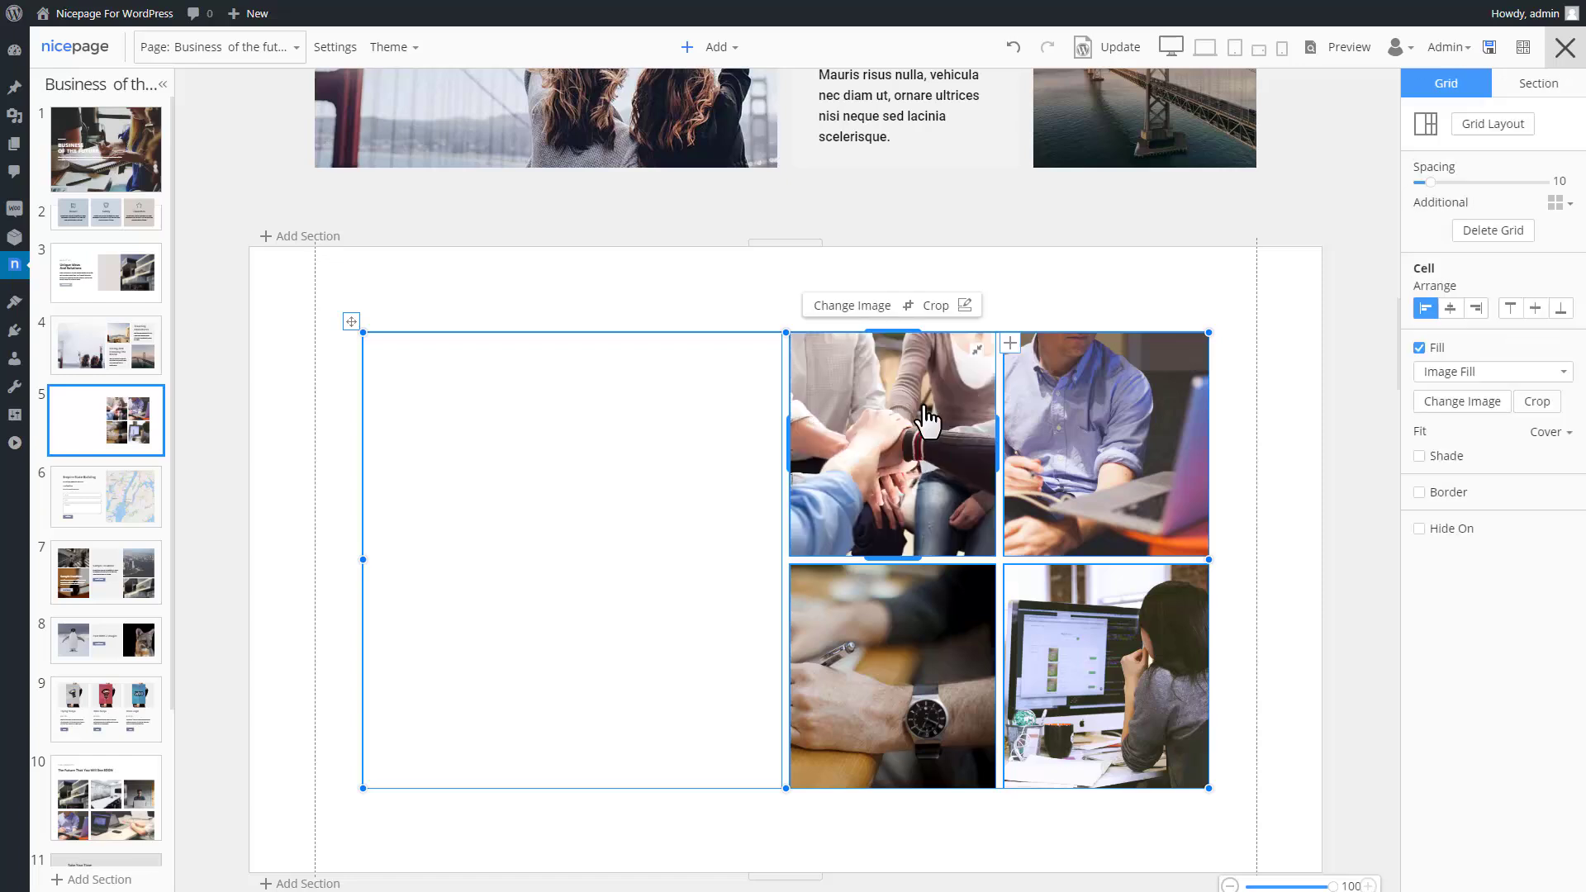
Ctrl-drag the stacked-hands cell onto the large left cell to copy its photo there.
drag(885, 379, 899, 426)
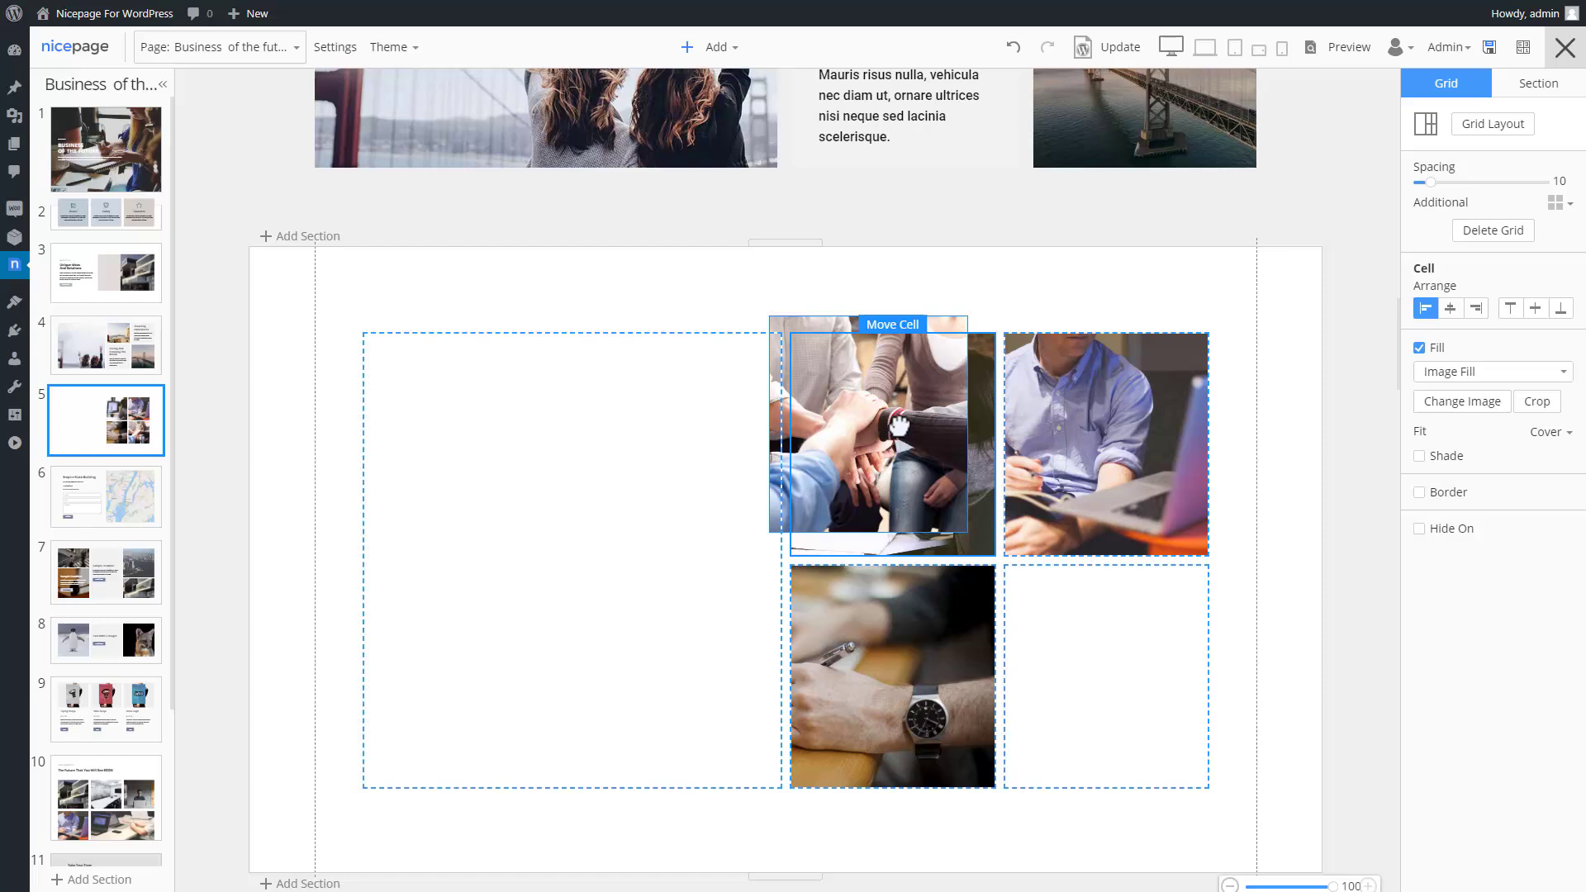
drag(899, 426, 899, 423)
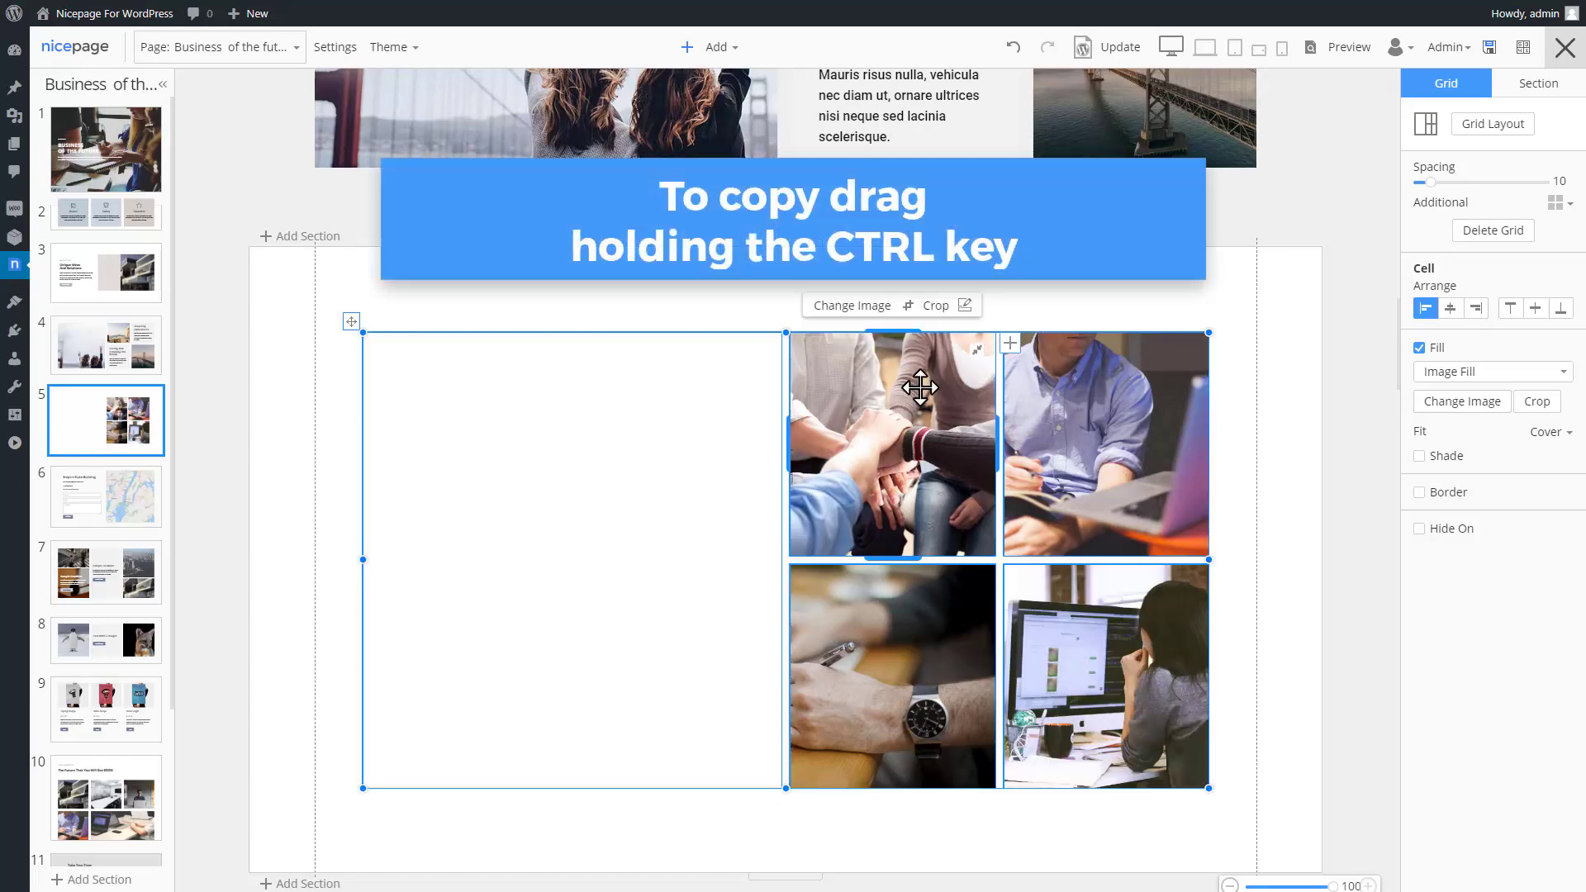
drag(919, 387, 553, 464)
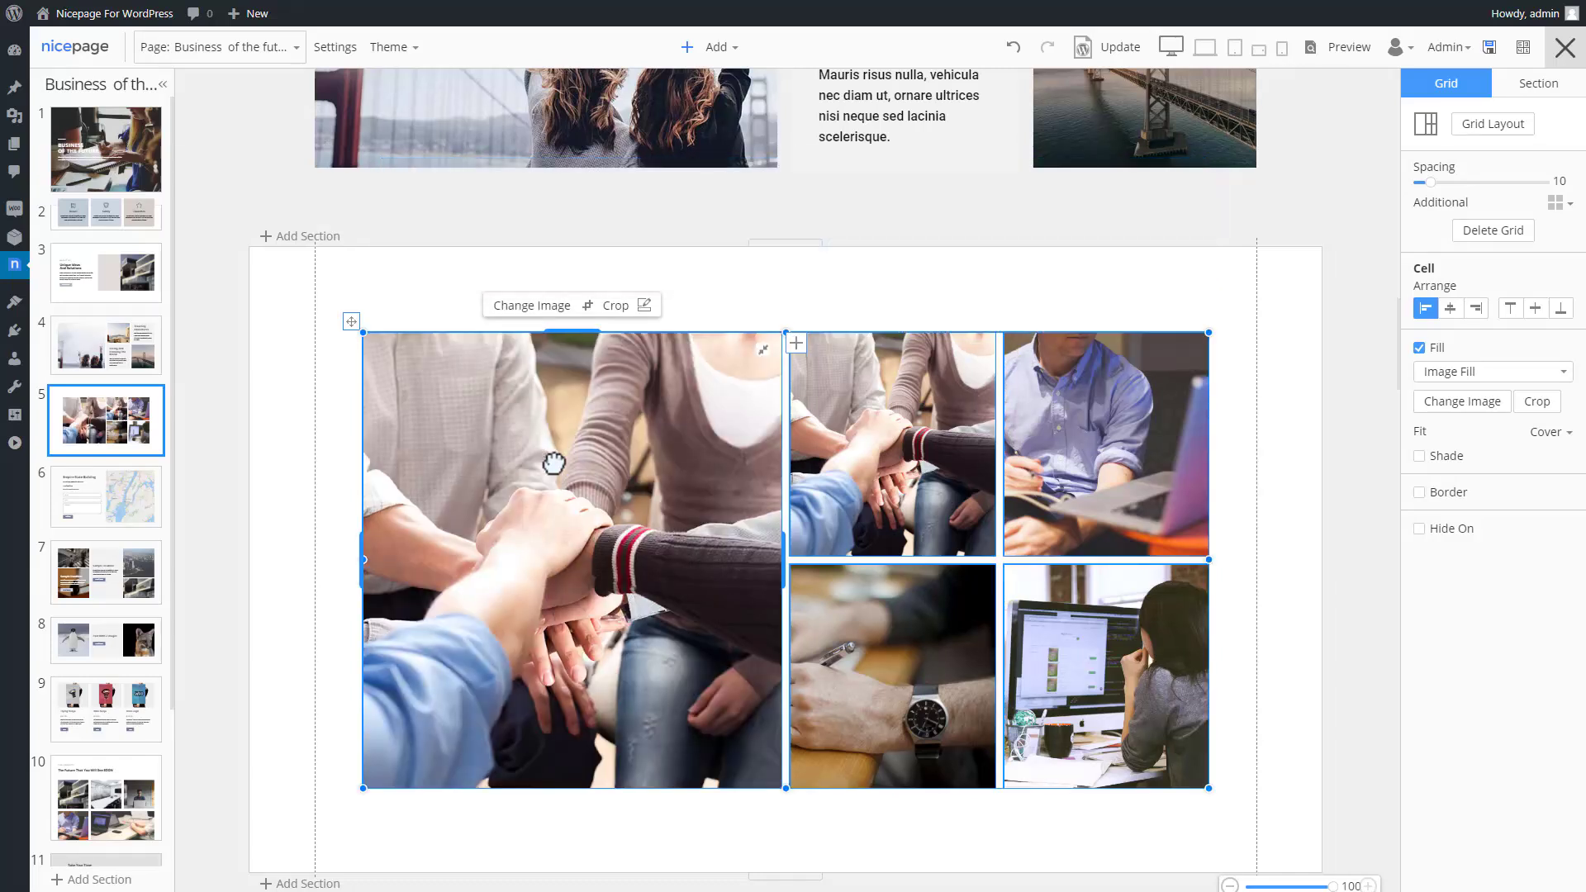
Remove the stacked-hands photo from the large left grid cell and fill it with light grey.
click(342, 409)
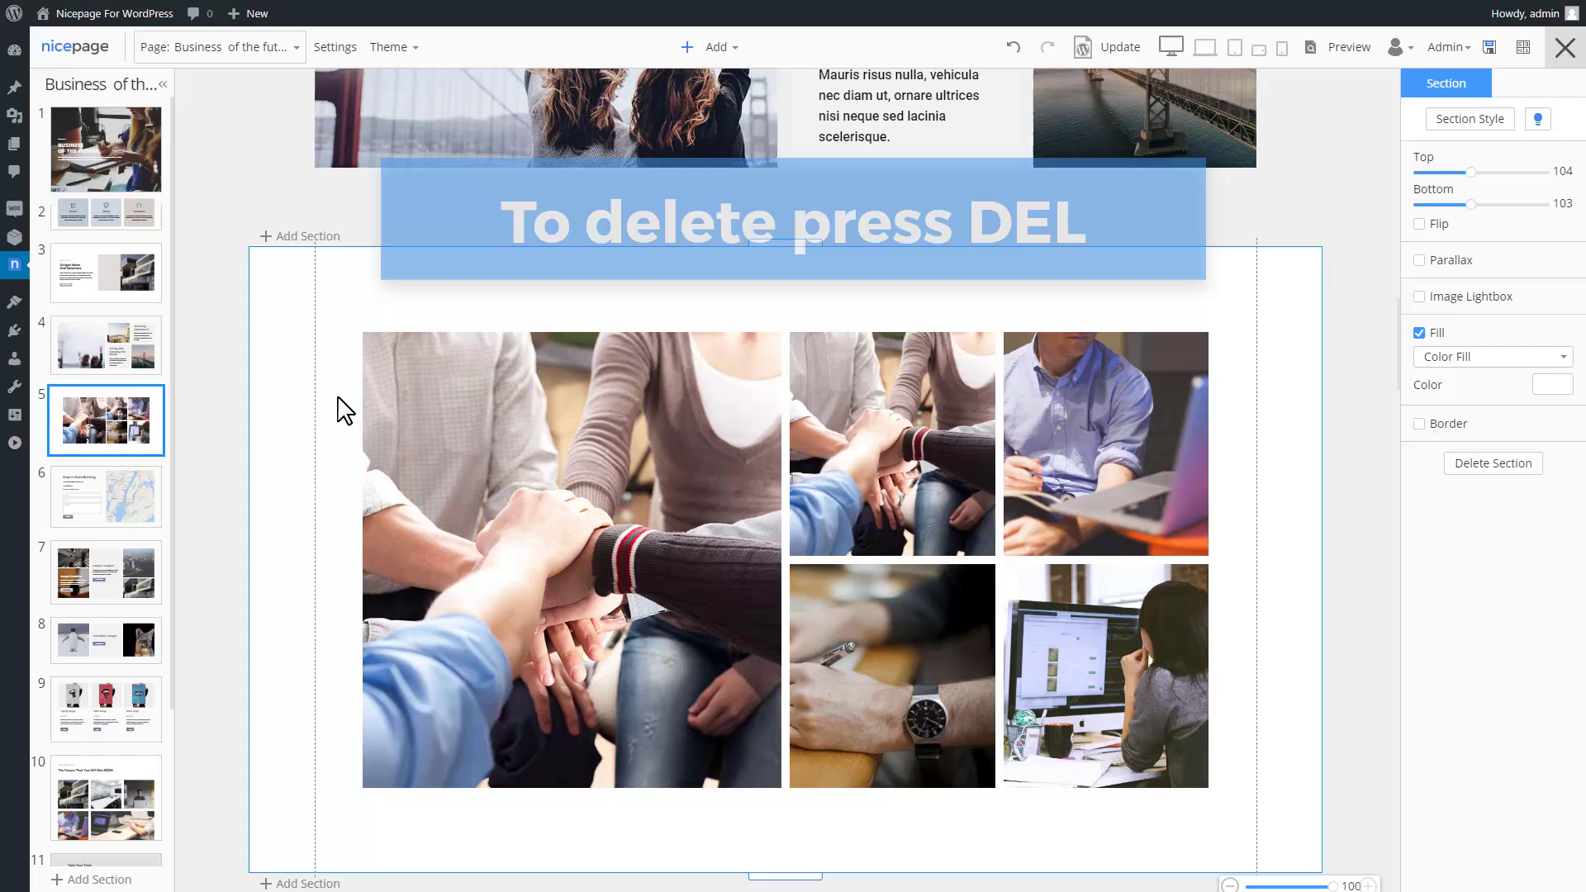
click(522, 409)
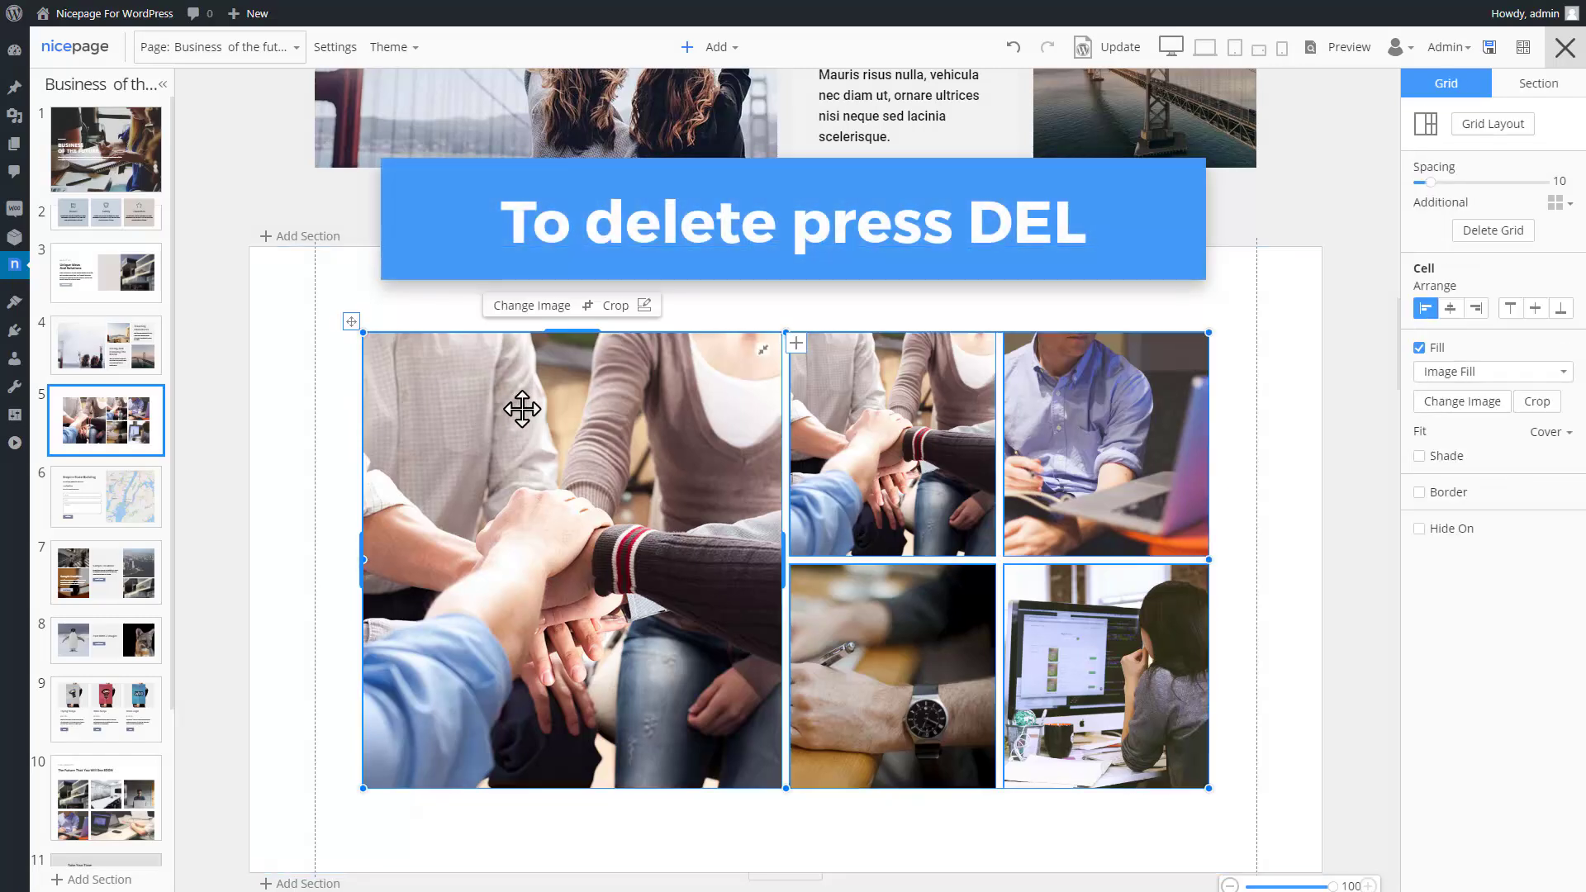
key(Delete)
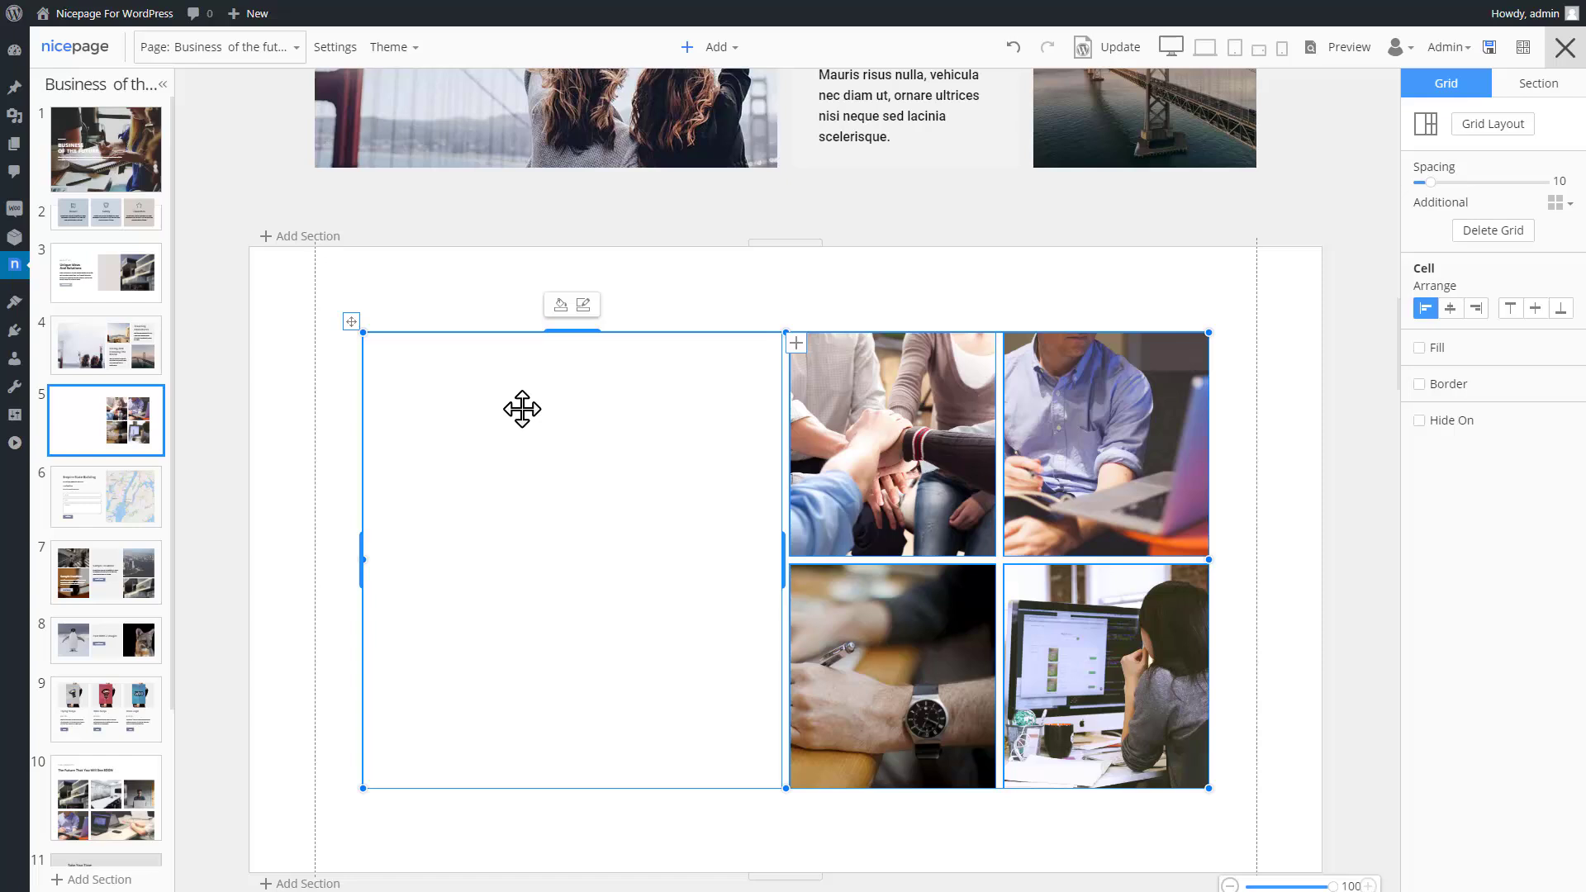
click(1419, 348)
click(1560, 405)
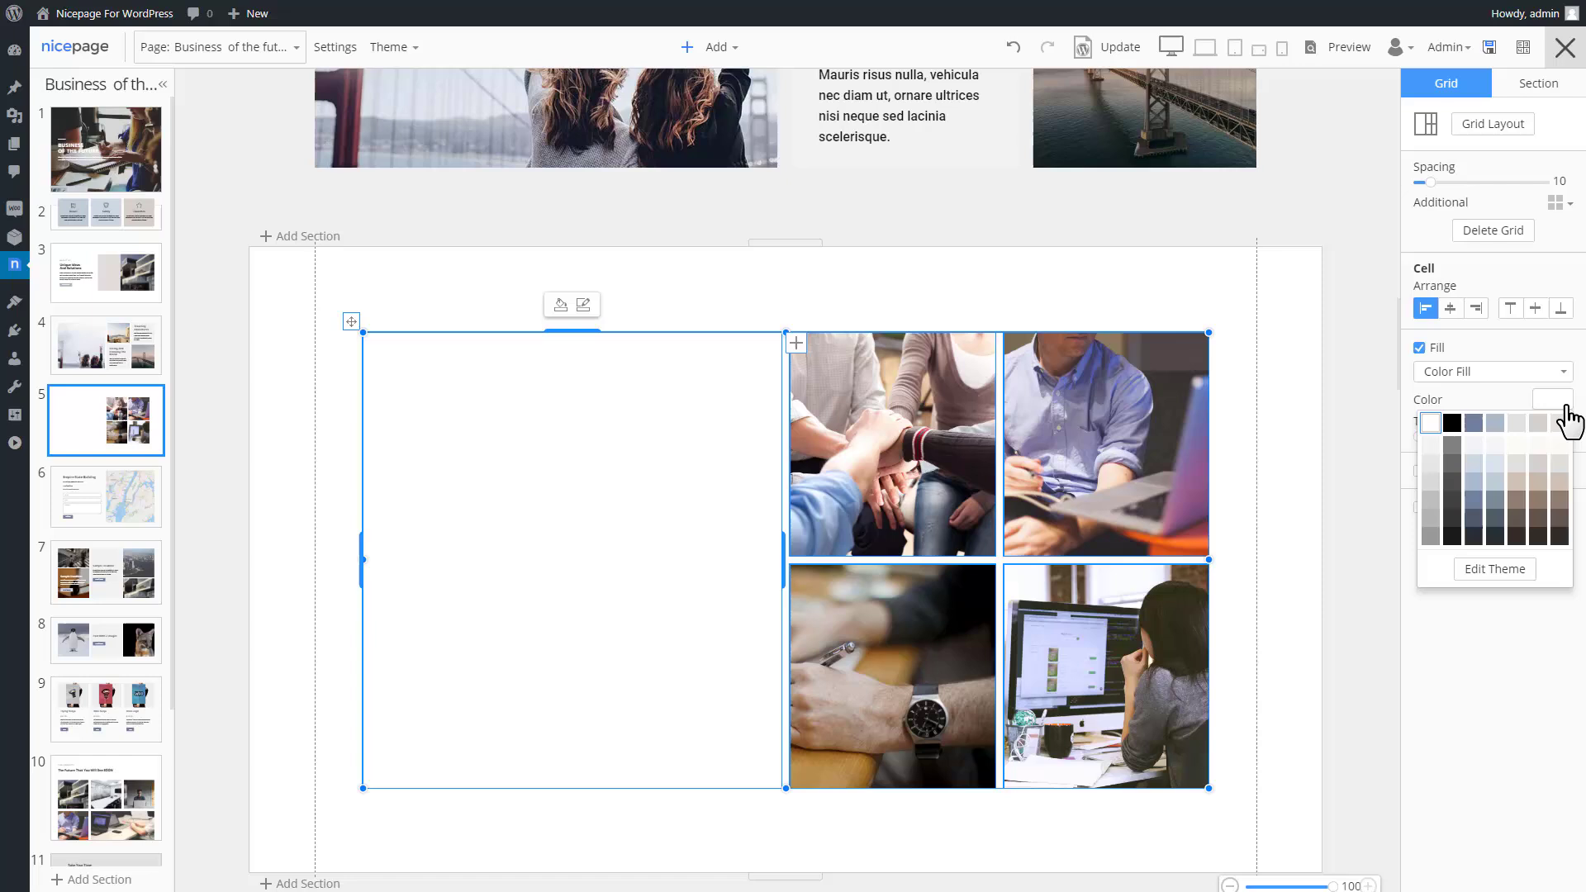
click(1432, 446)
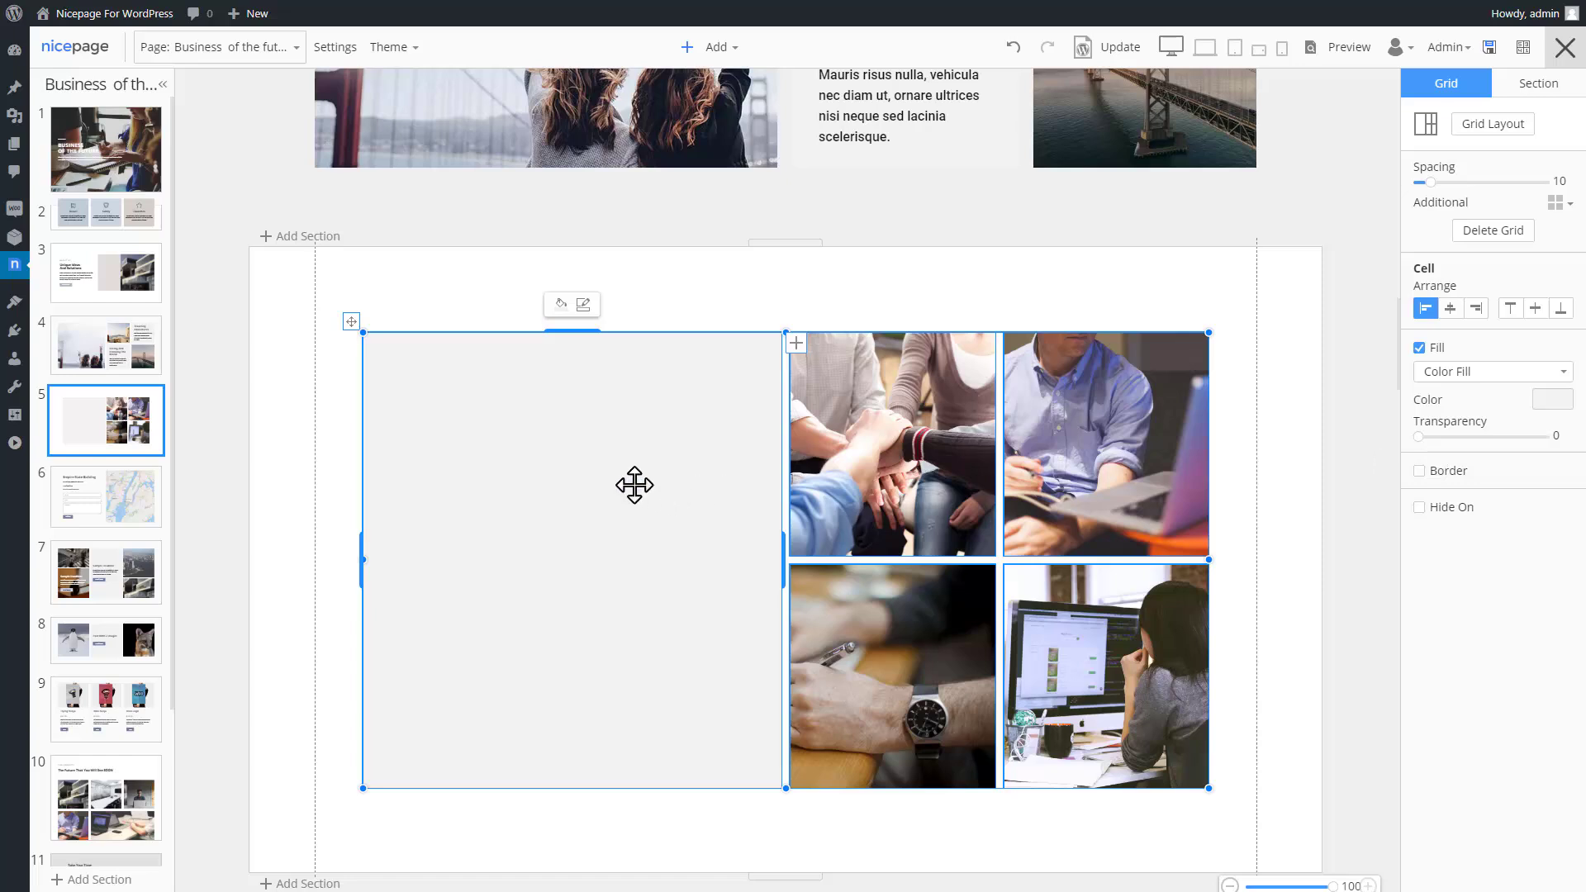
Search the icons for 'idea' and insert the outline lightbulb icon into the left cell.
click(728, 59)
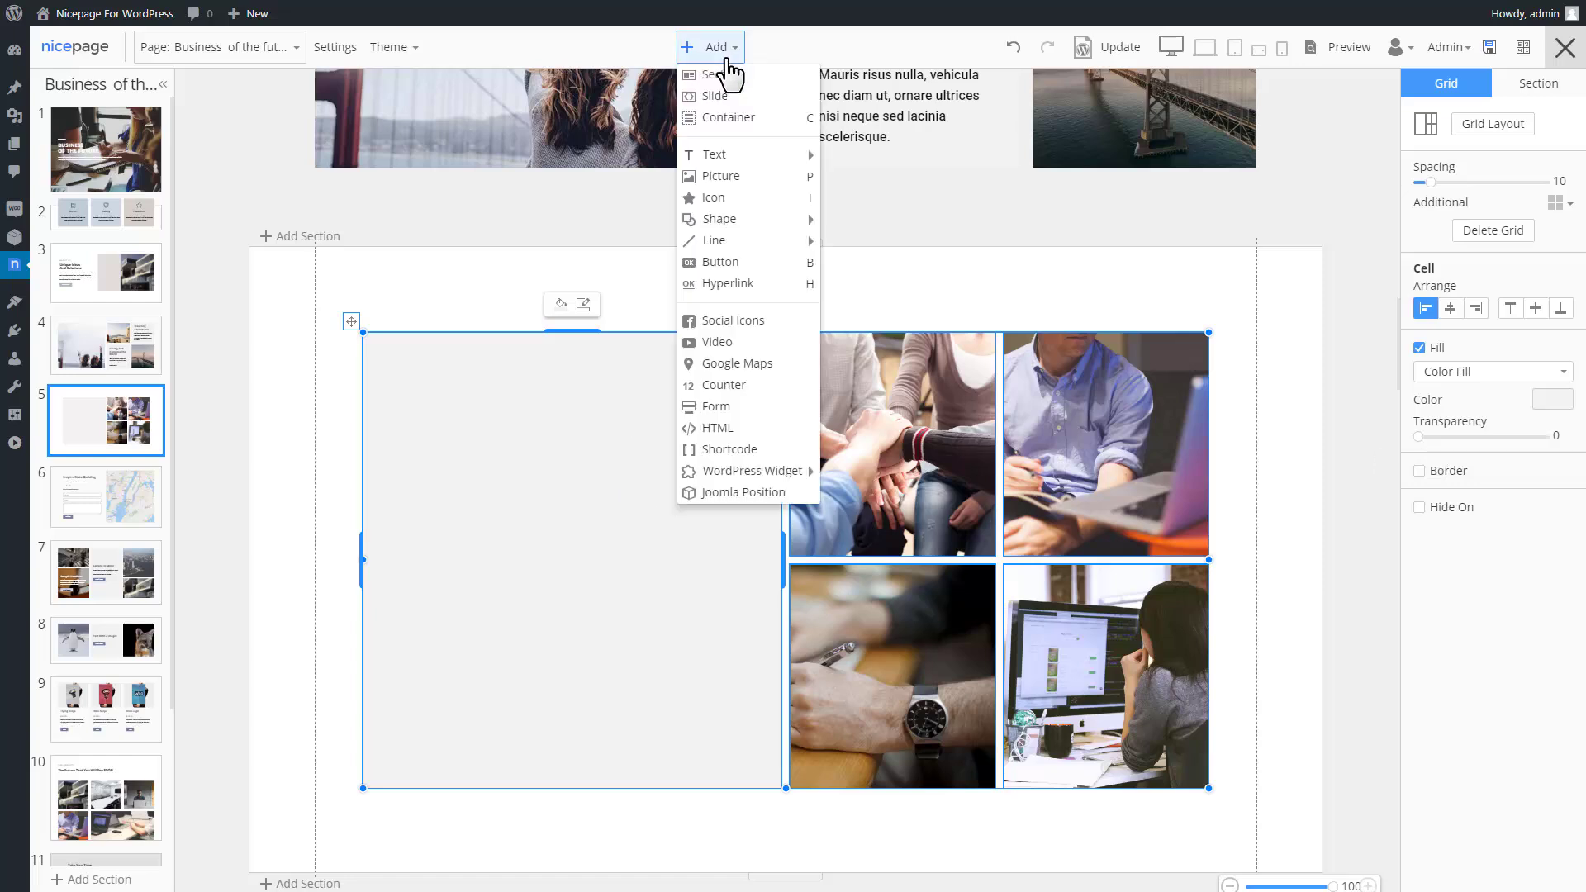
click(746, 201)
text(idea)
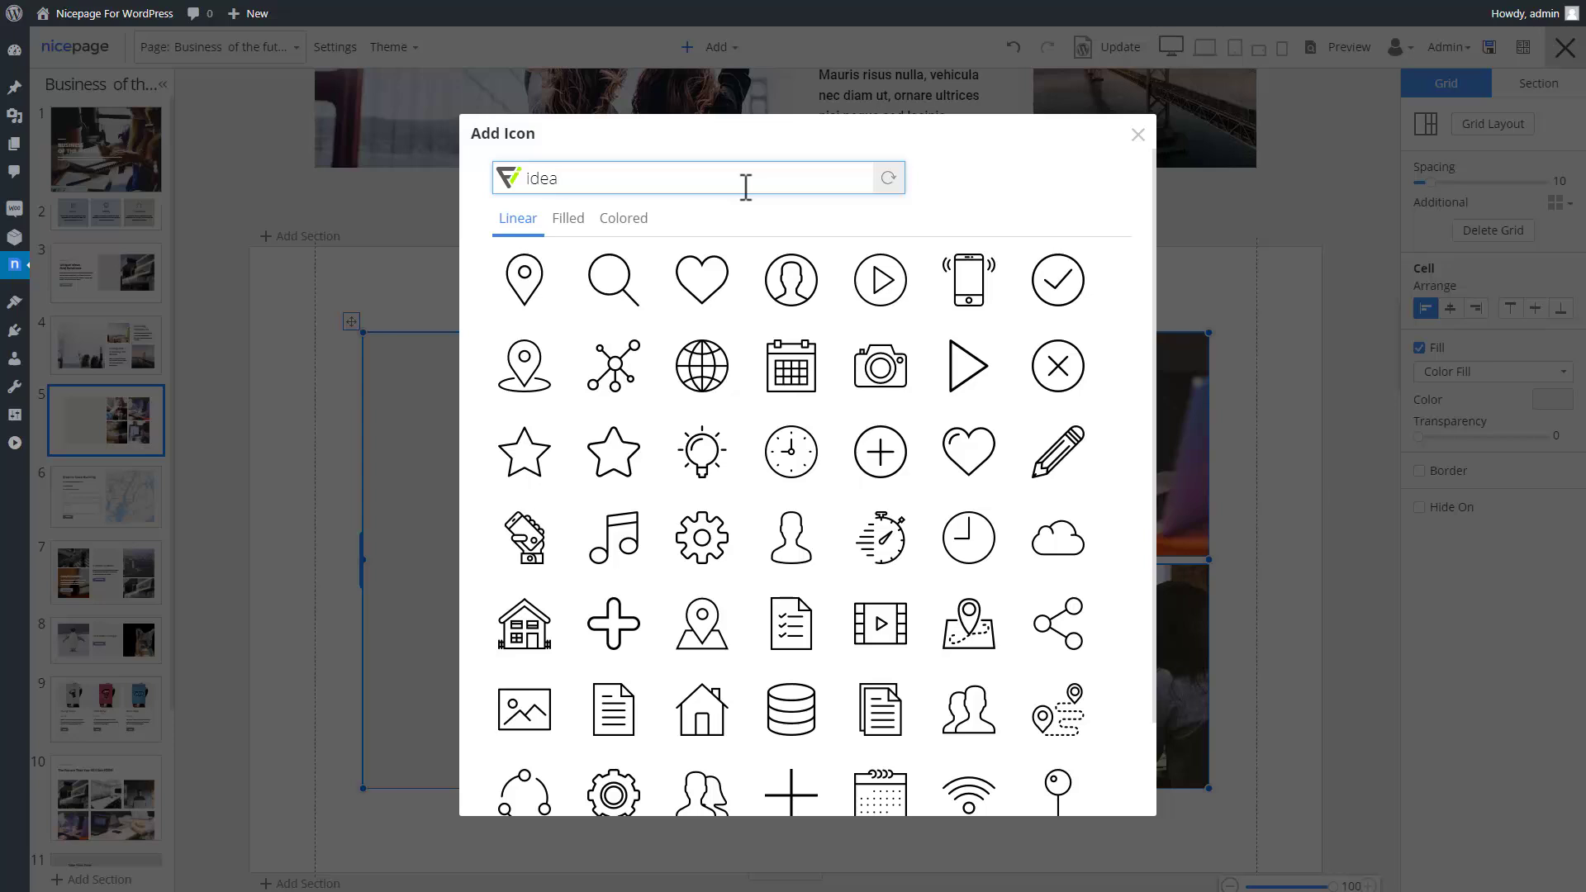
key(Return)
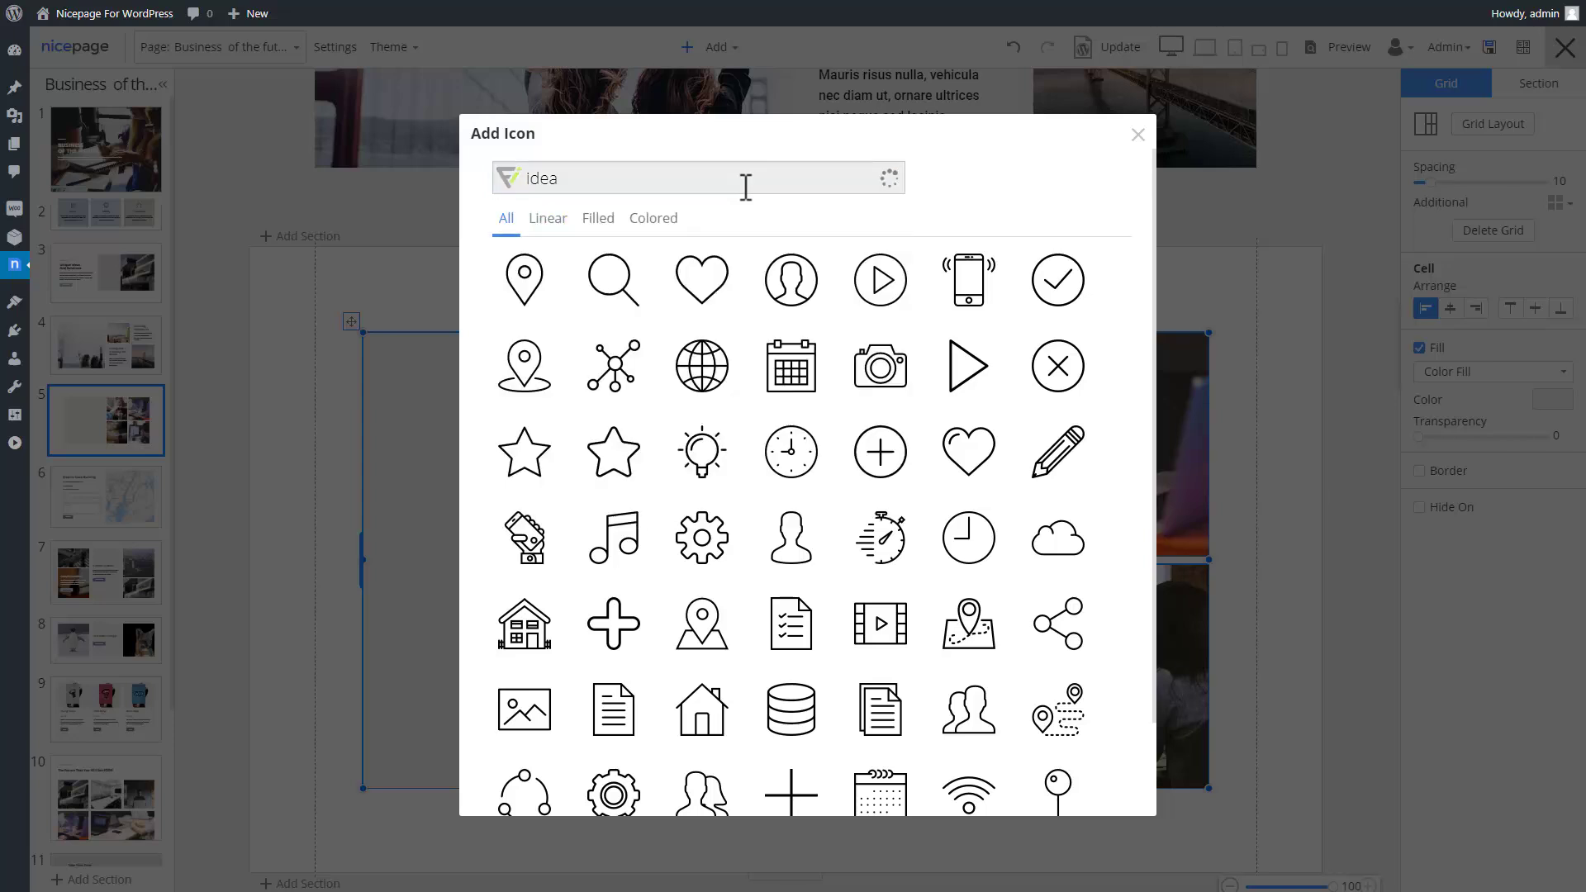
click(547, 223)
click(603, 230)
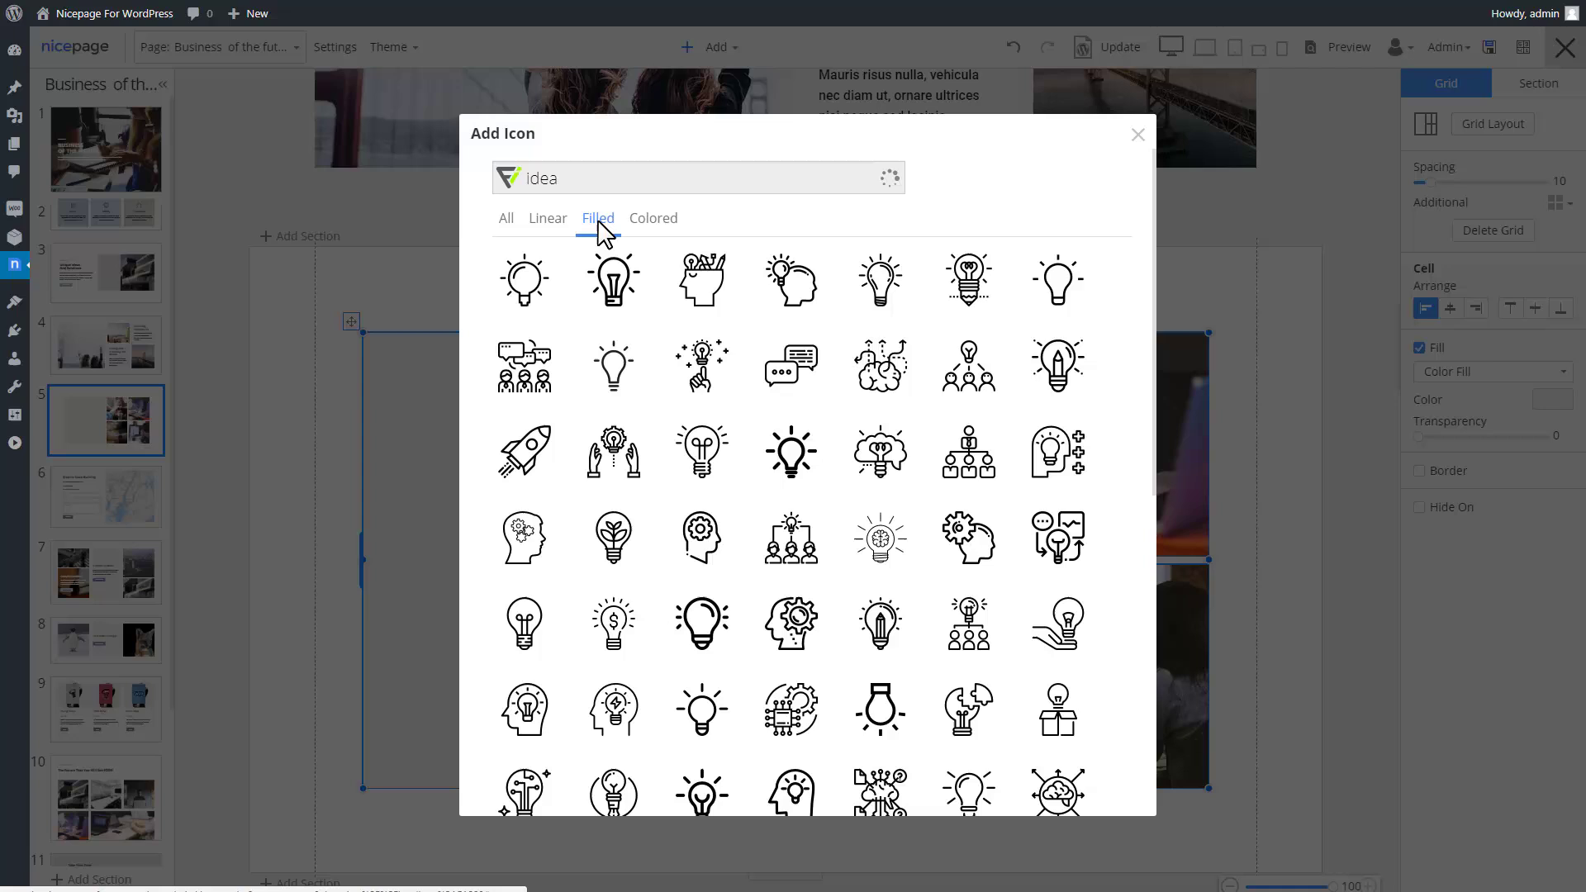
click(661, 236)
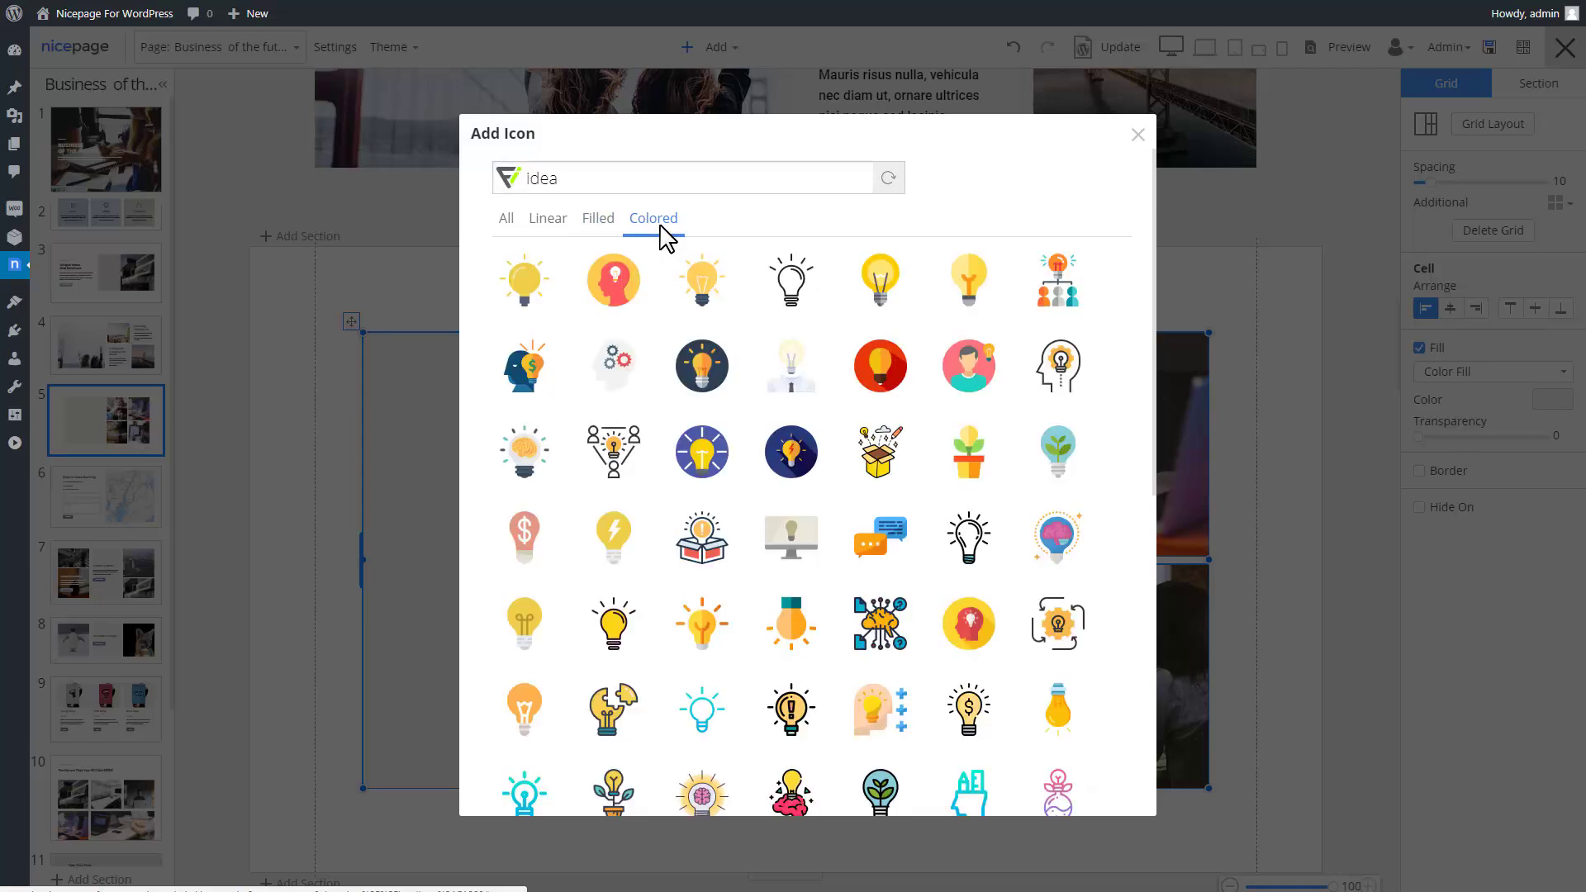
click(505, 230)
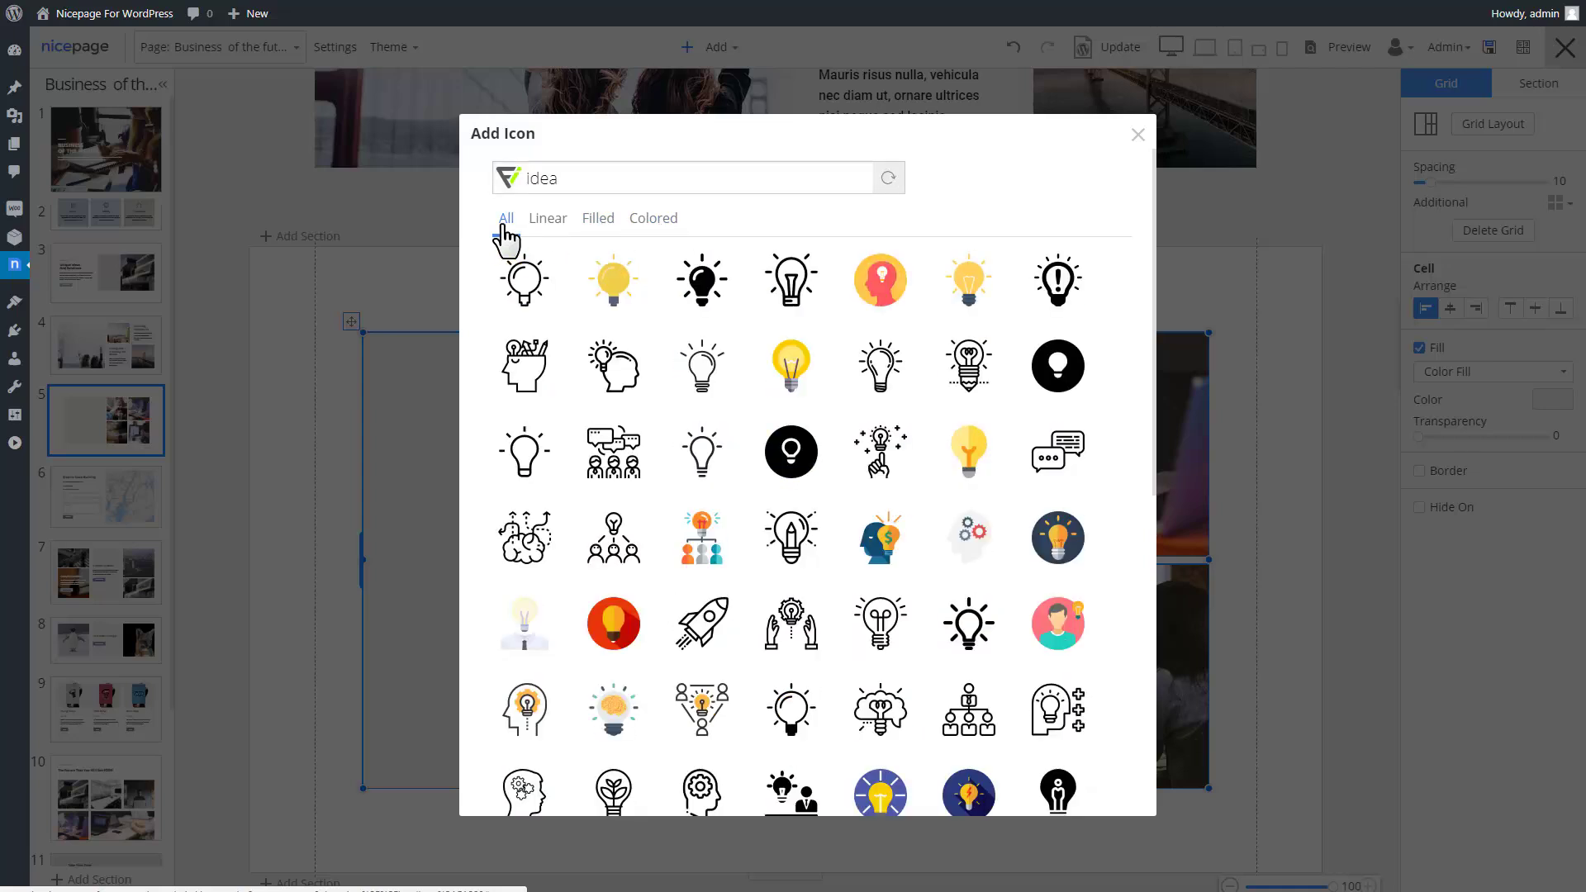
click(785, 281)
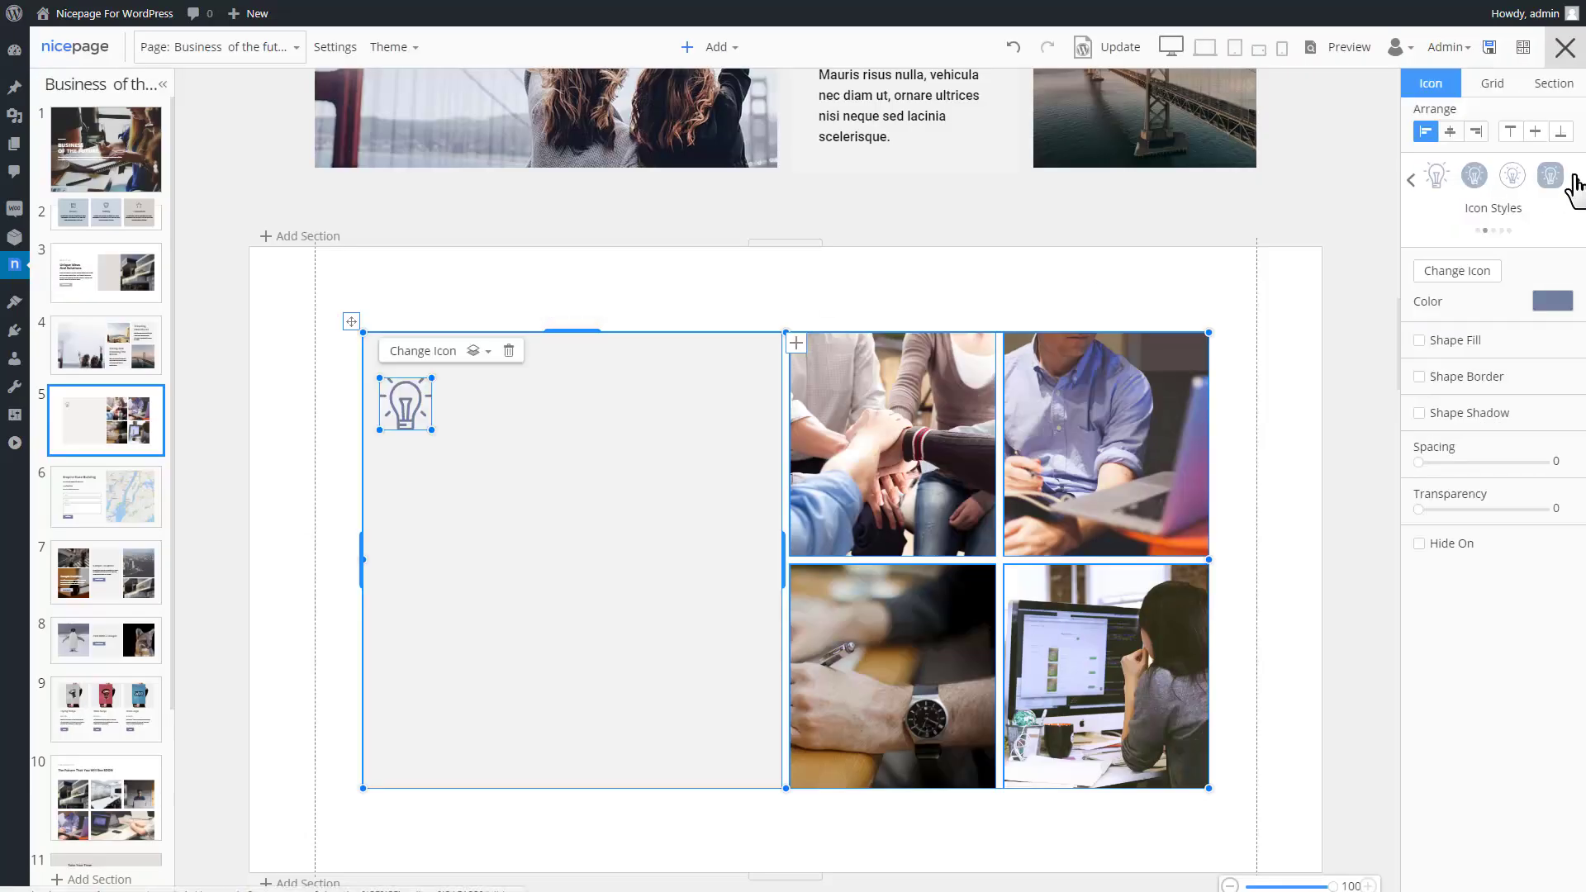
Set the lightbulb icon on a filled circle coloured blue-grey.
click(1476, 177)
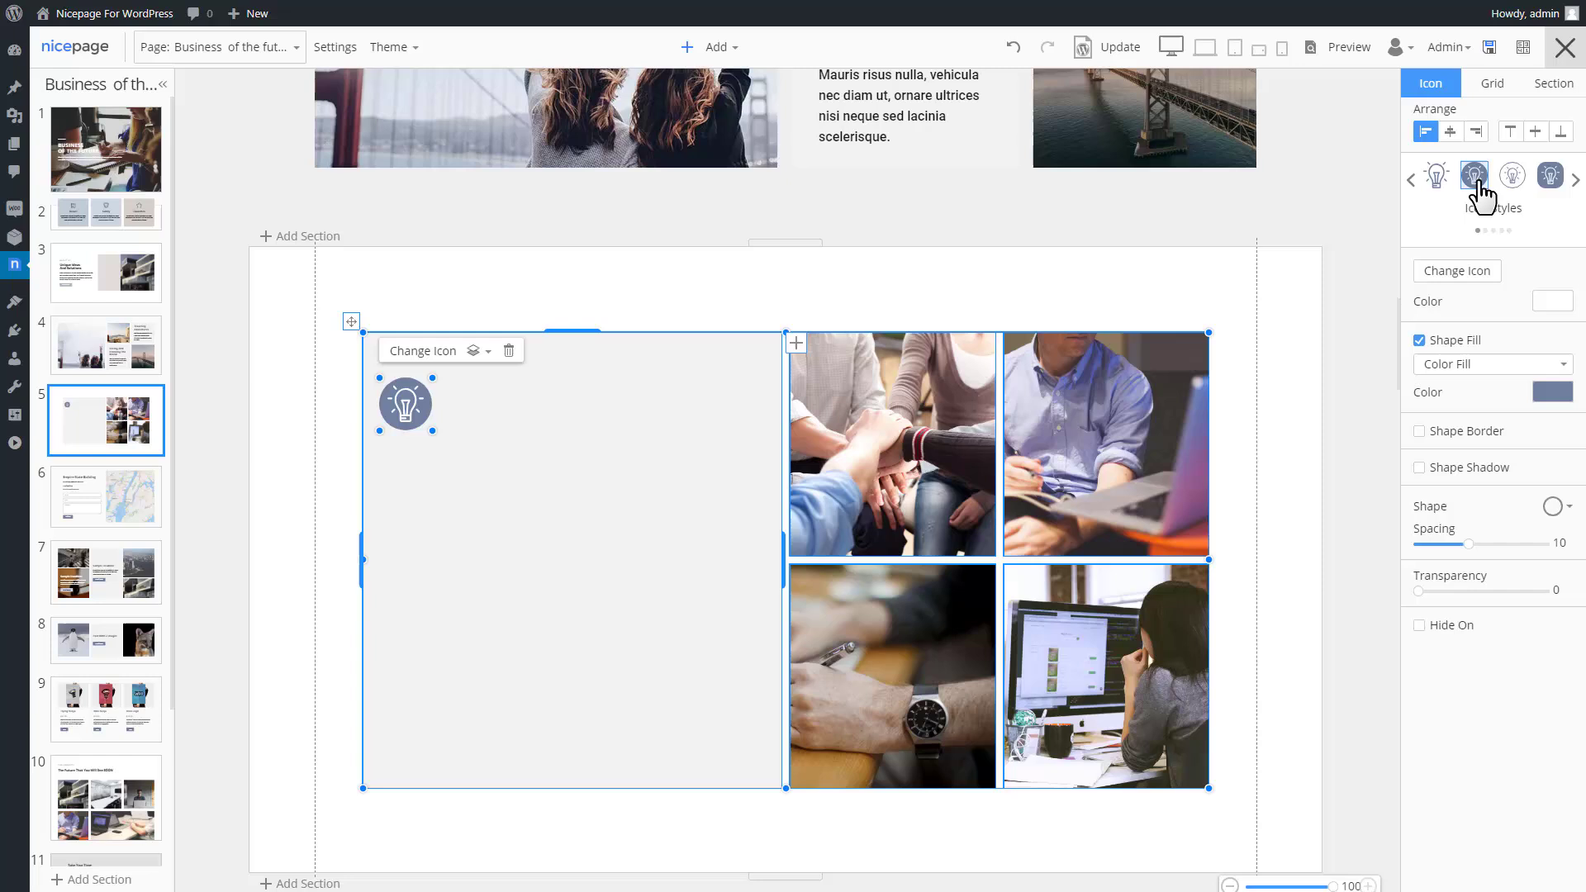
click(1555, 394)
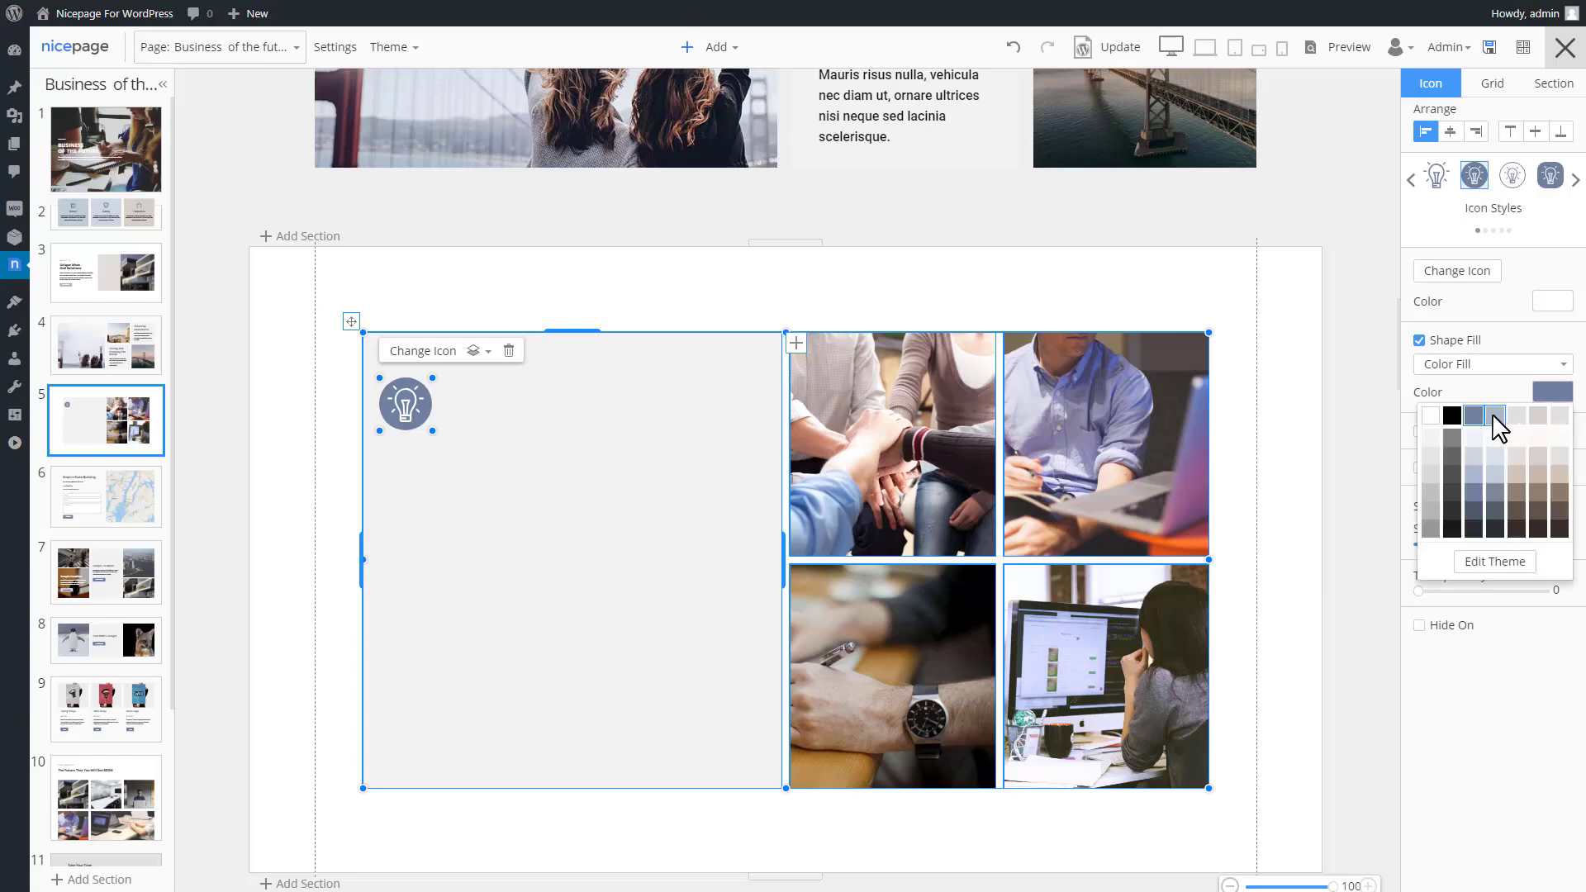
click(1498, 420)
click(1553, 391)
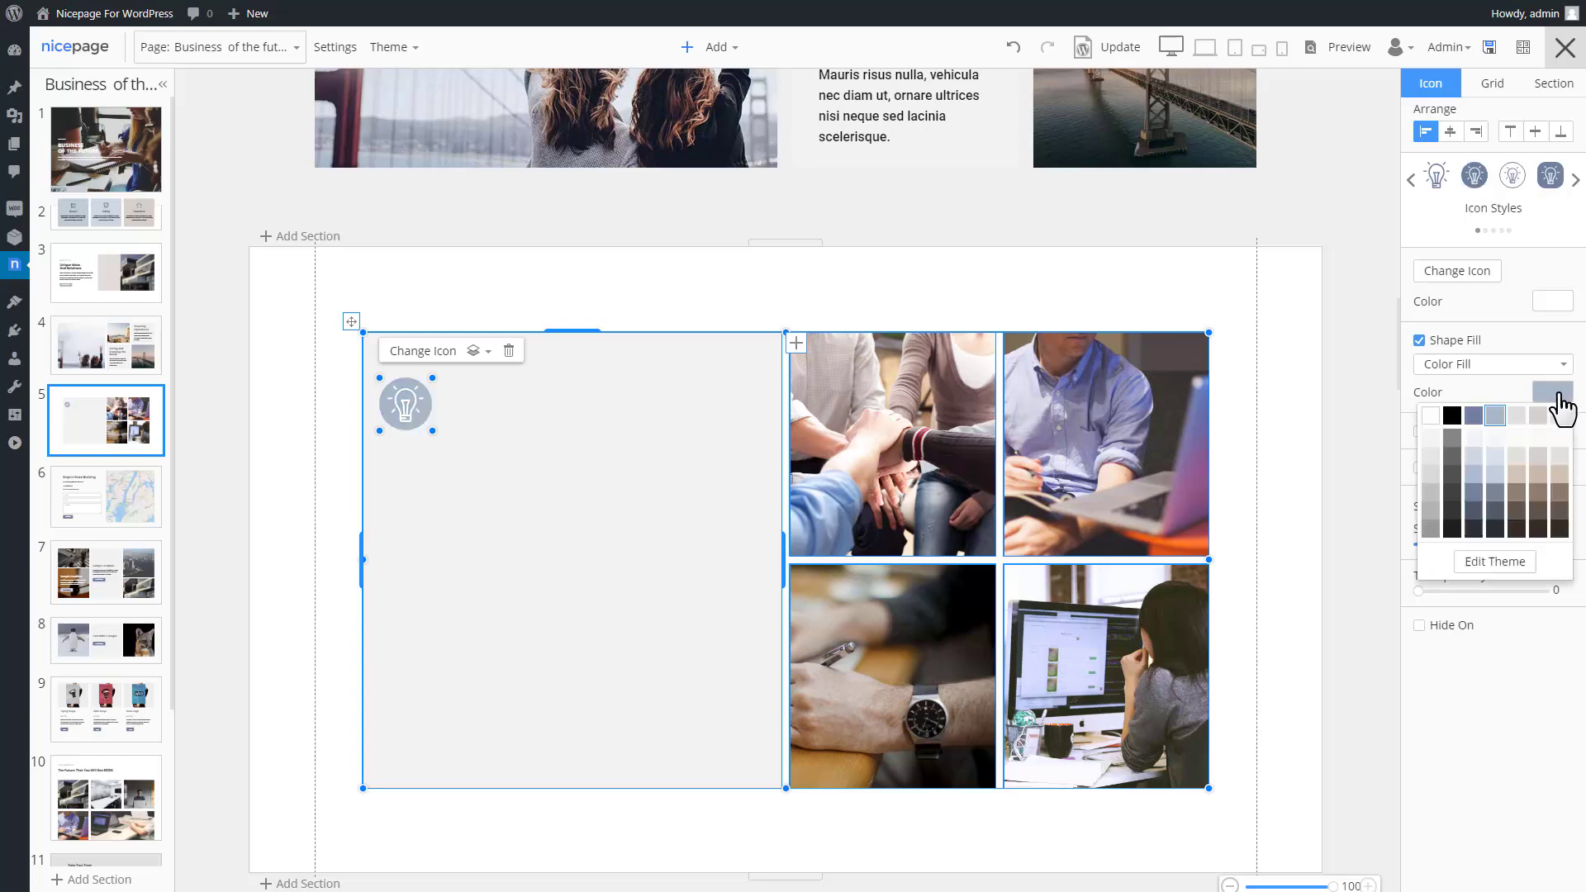
click(1519, 417)
click(1564, 395)
click(1479, 426)
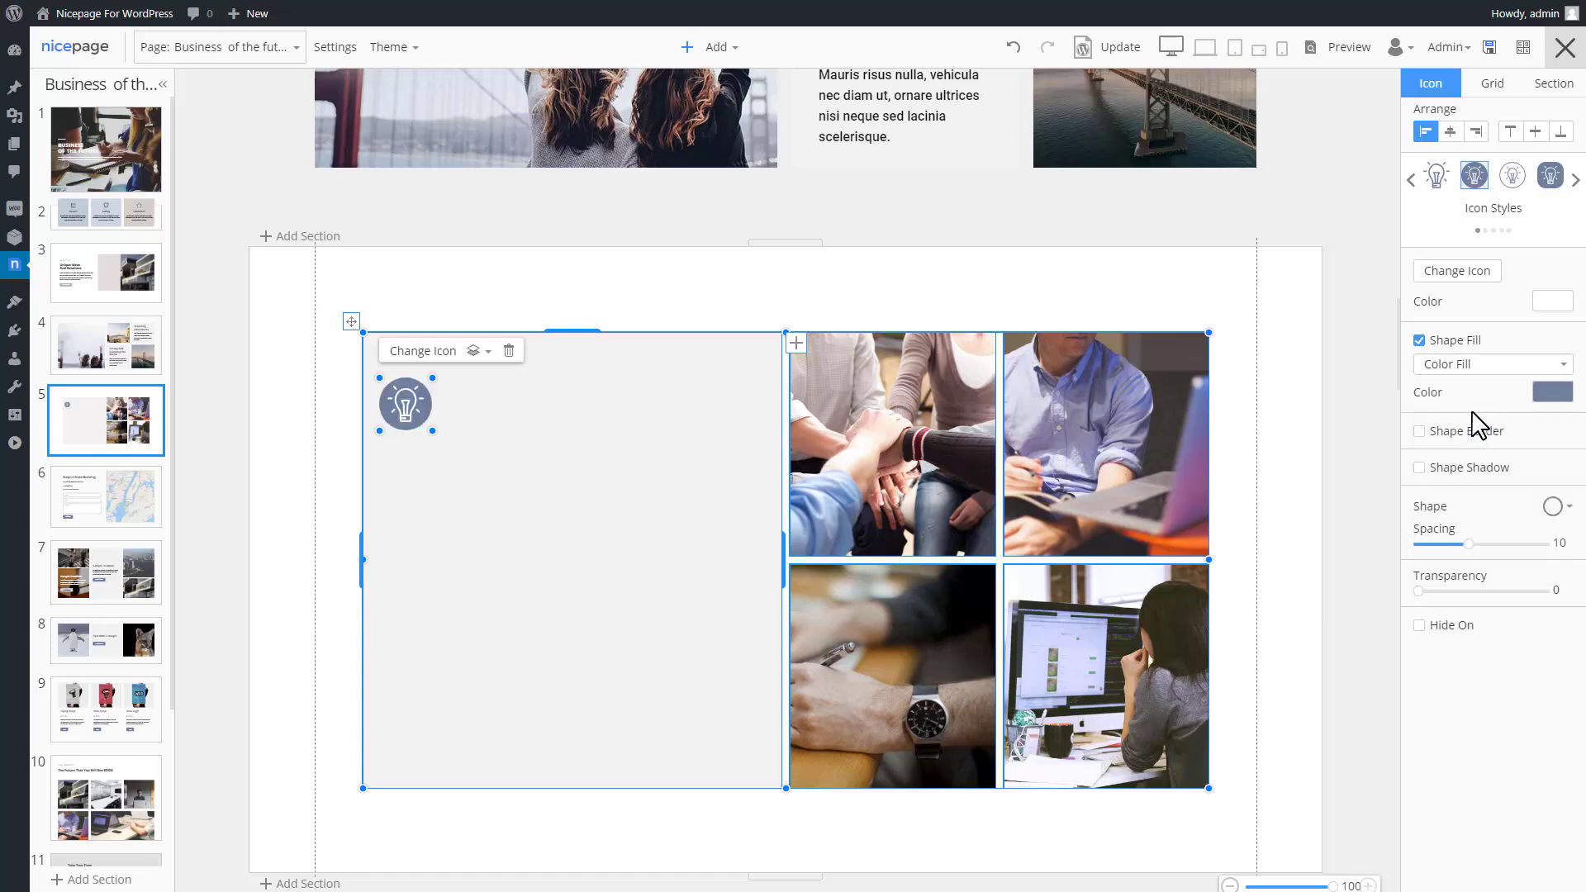
click(694, 485)
click(717, 47)
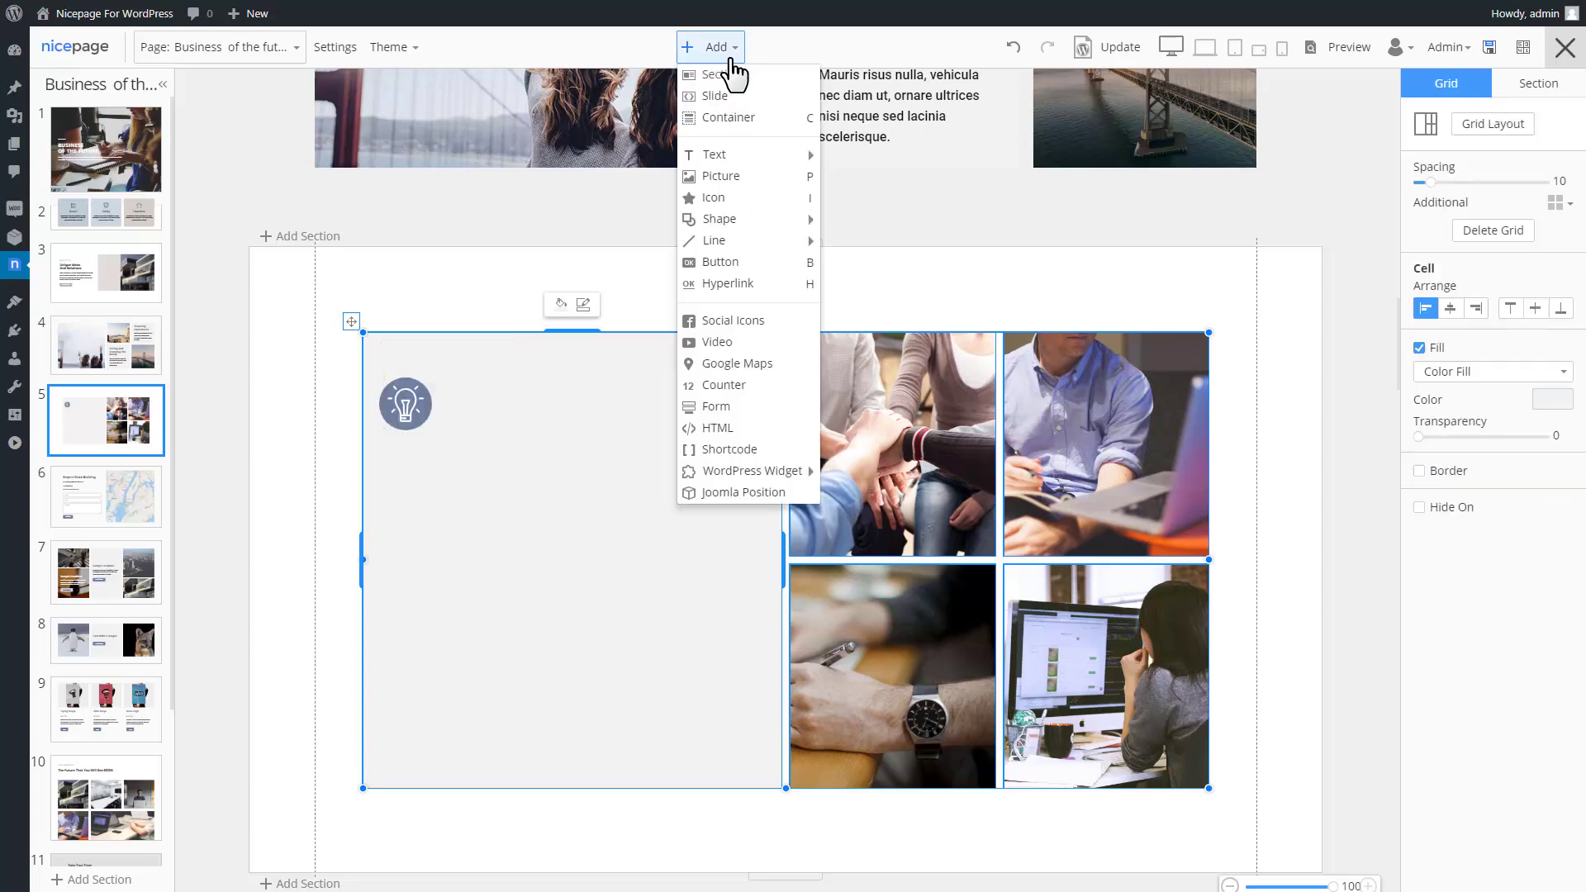
Add a Heading 2 reading 'Business Solutions' below the lightbulb, keeping the plain Heading 2 style.
mouse_move(754, 160)
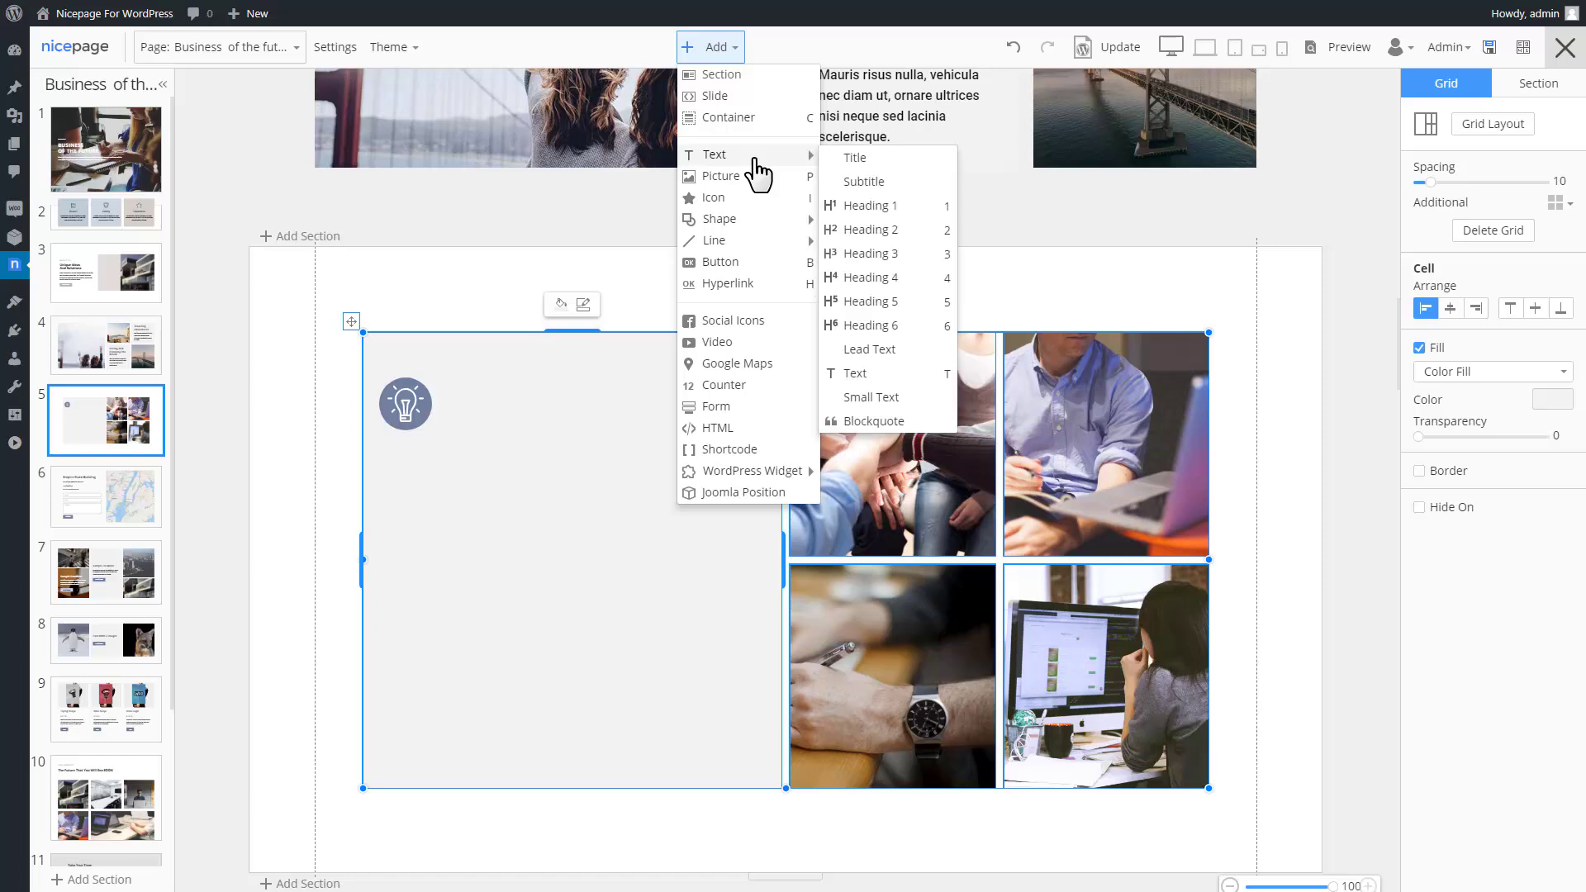
click(903, 246)
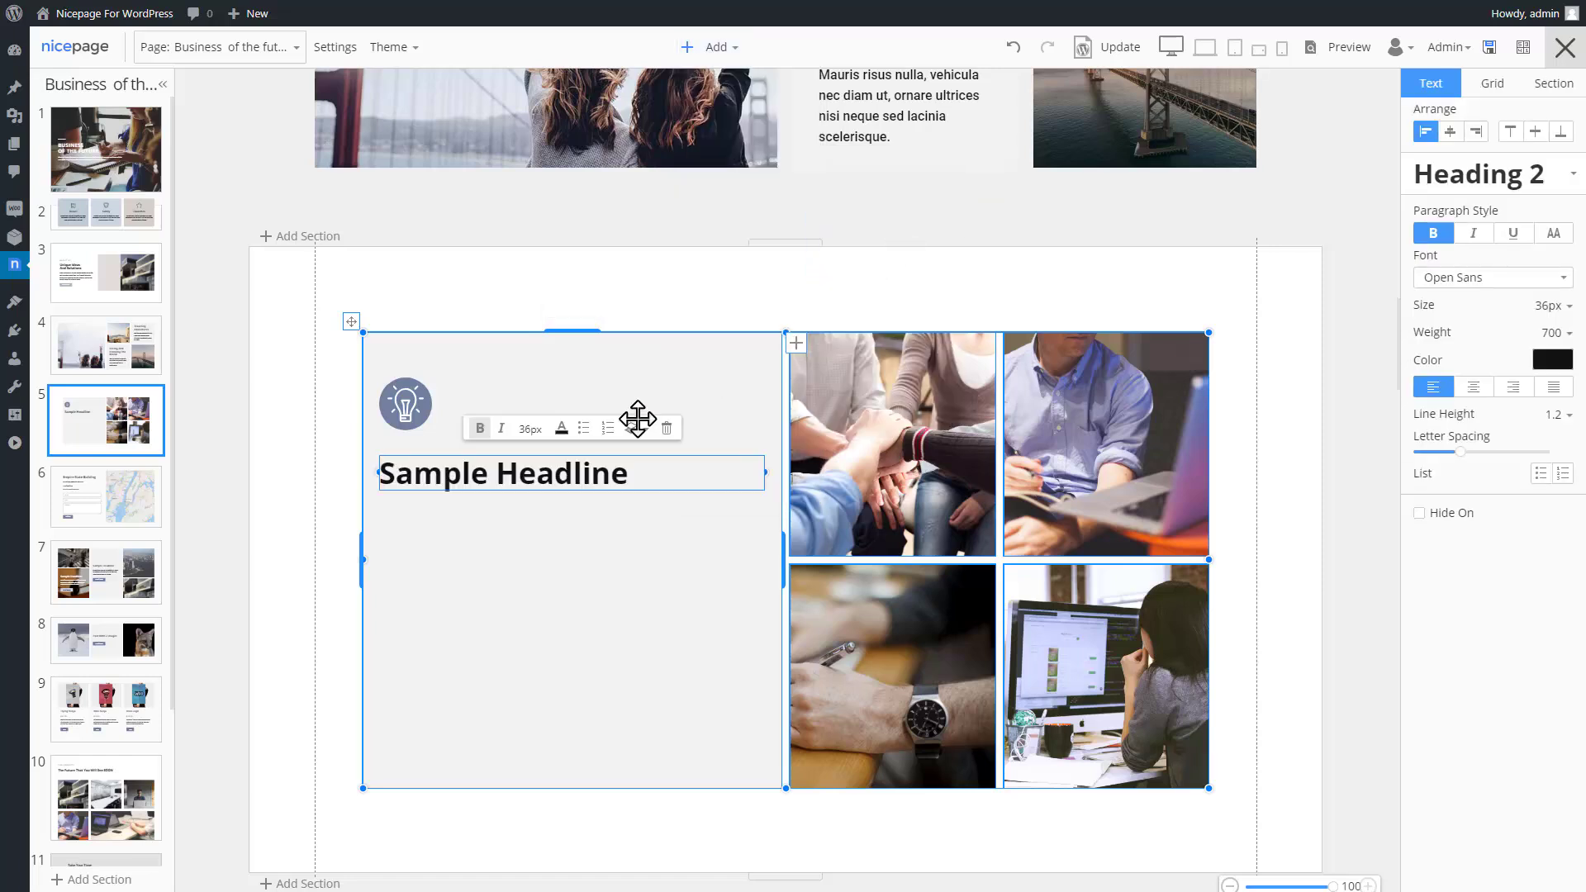
double_click(560, 480)
text(Business Solutions)
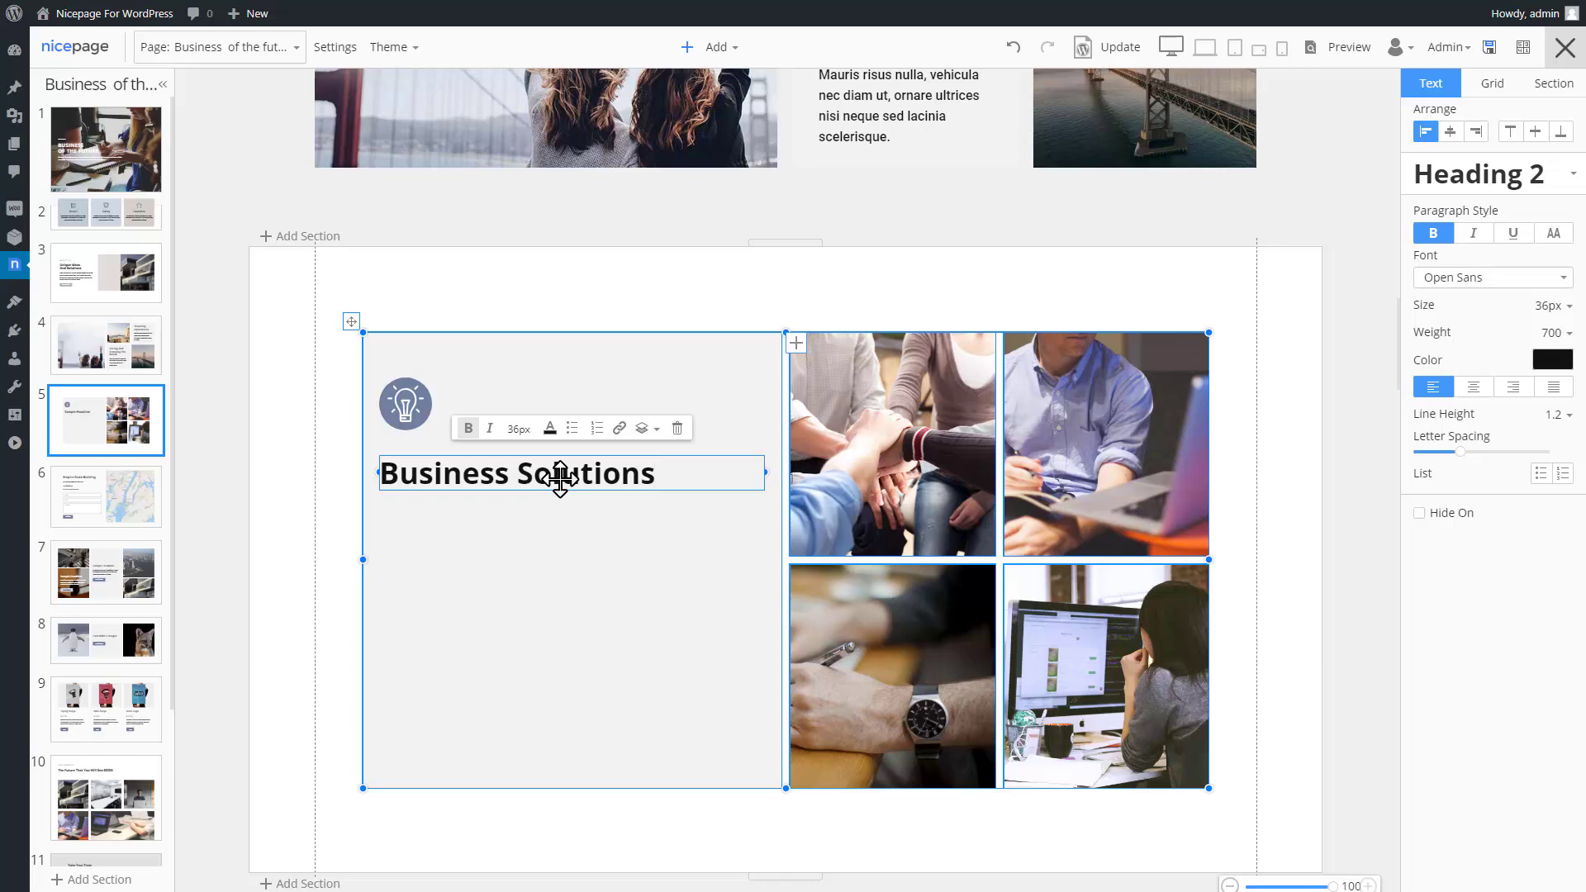
click(1550, 307)
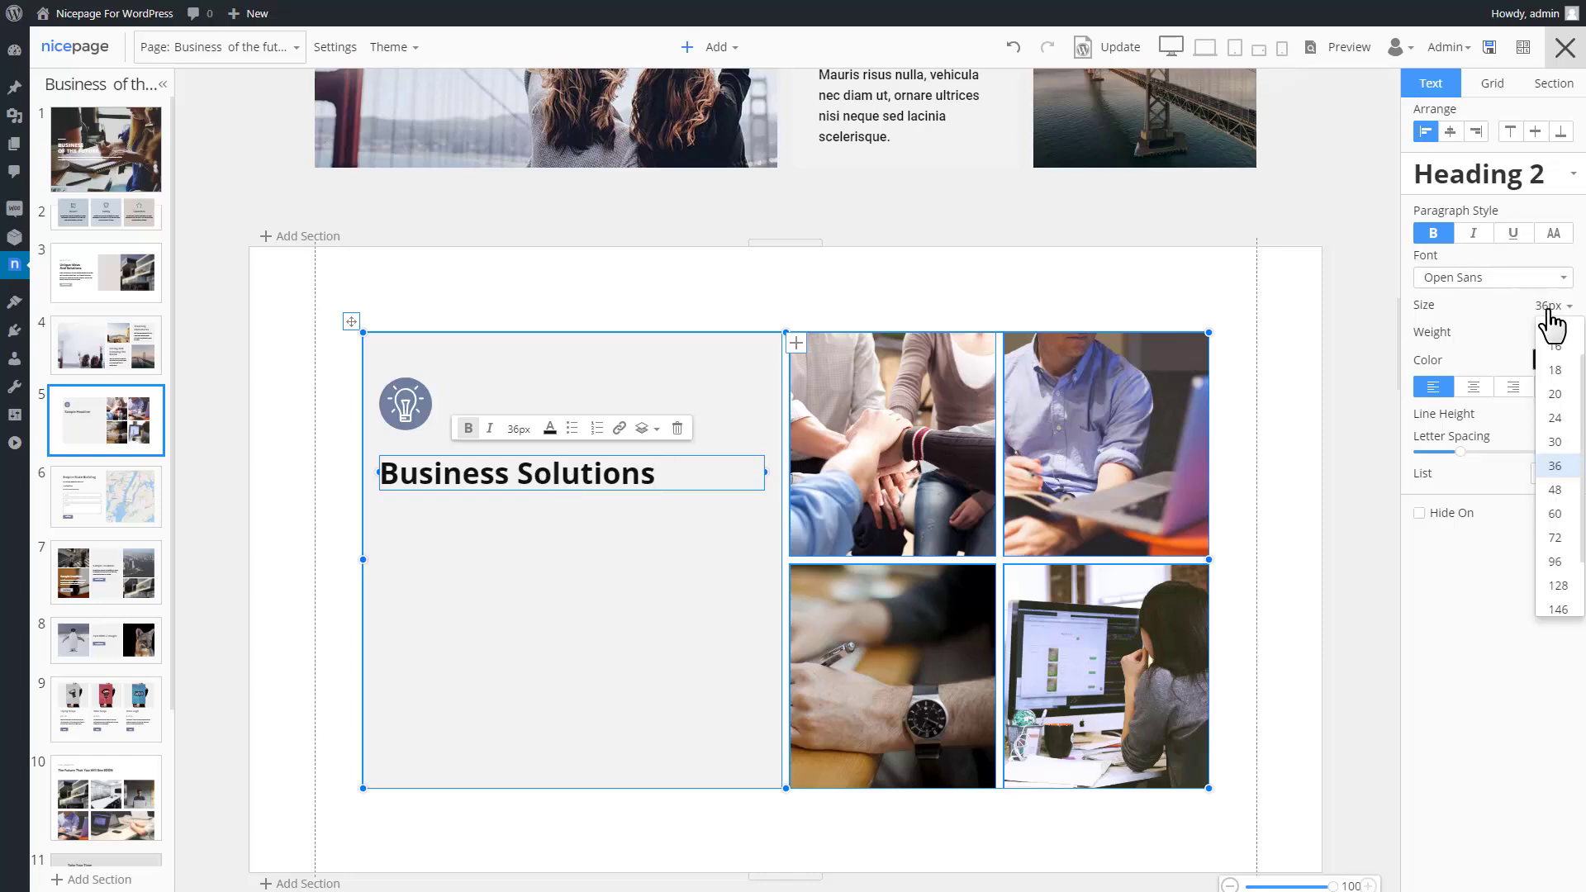
click(1558, 494)
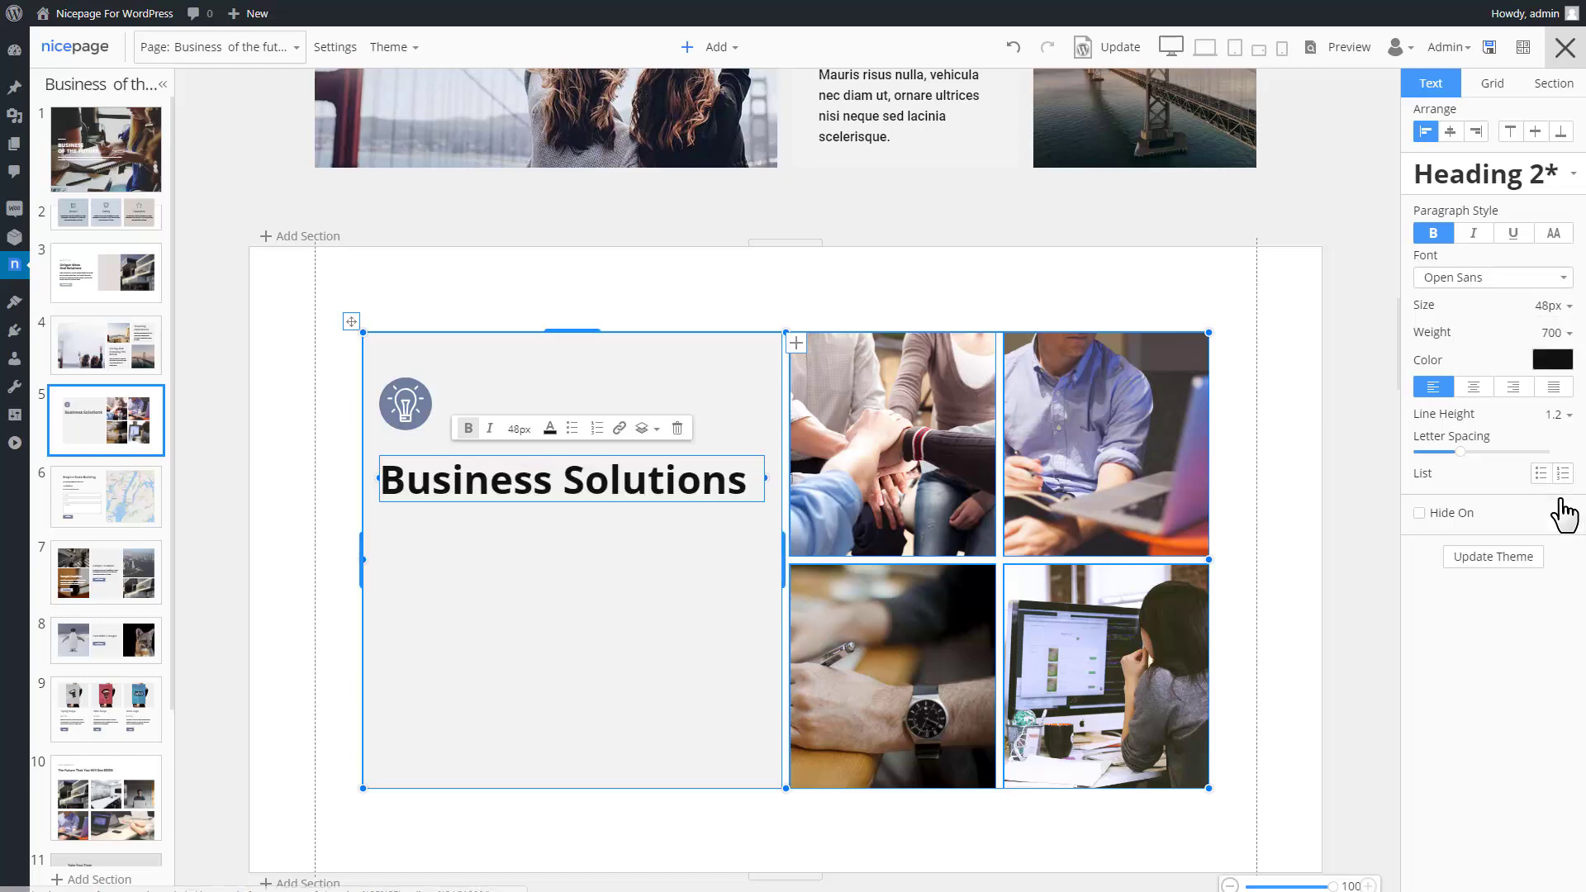
drag(1462, 452, 1478, 453)
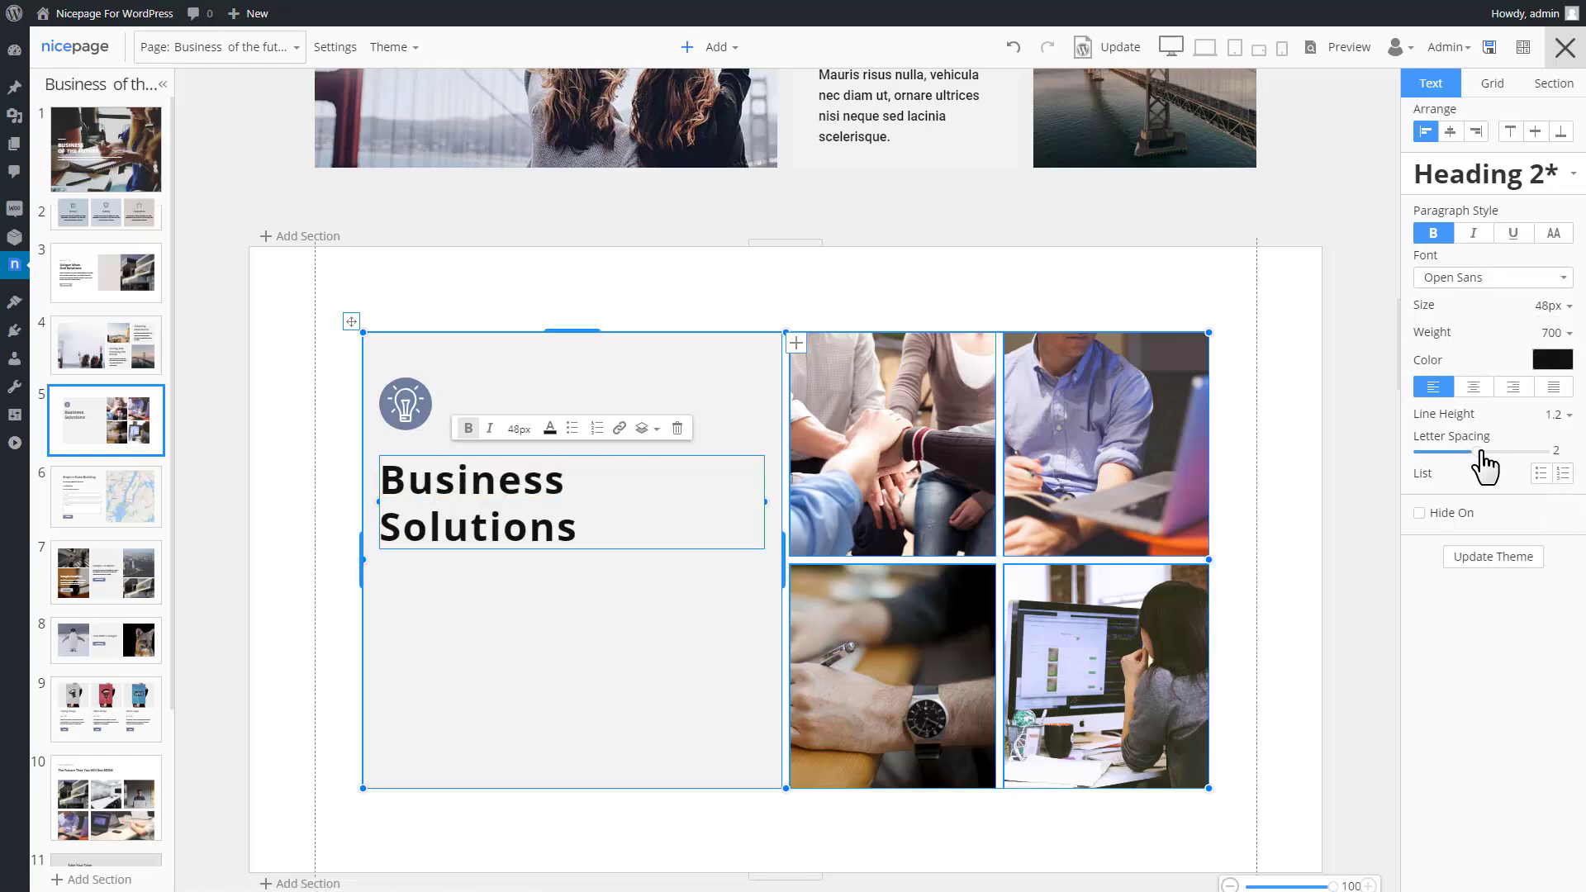
click(1564, 173)
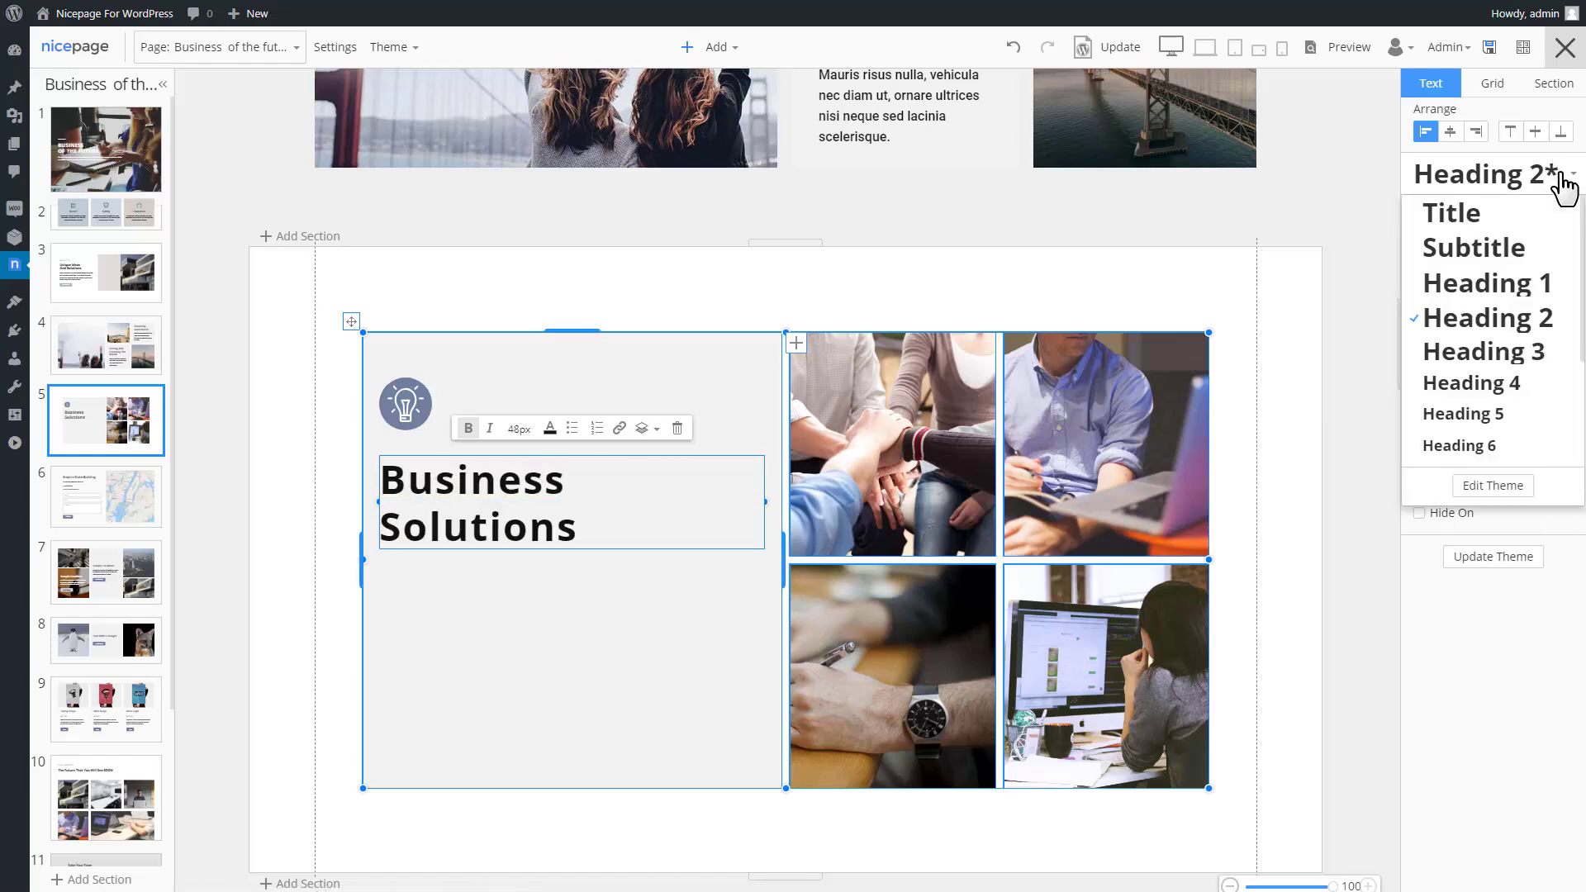
click(1539, 328)
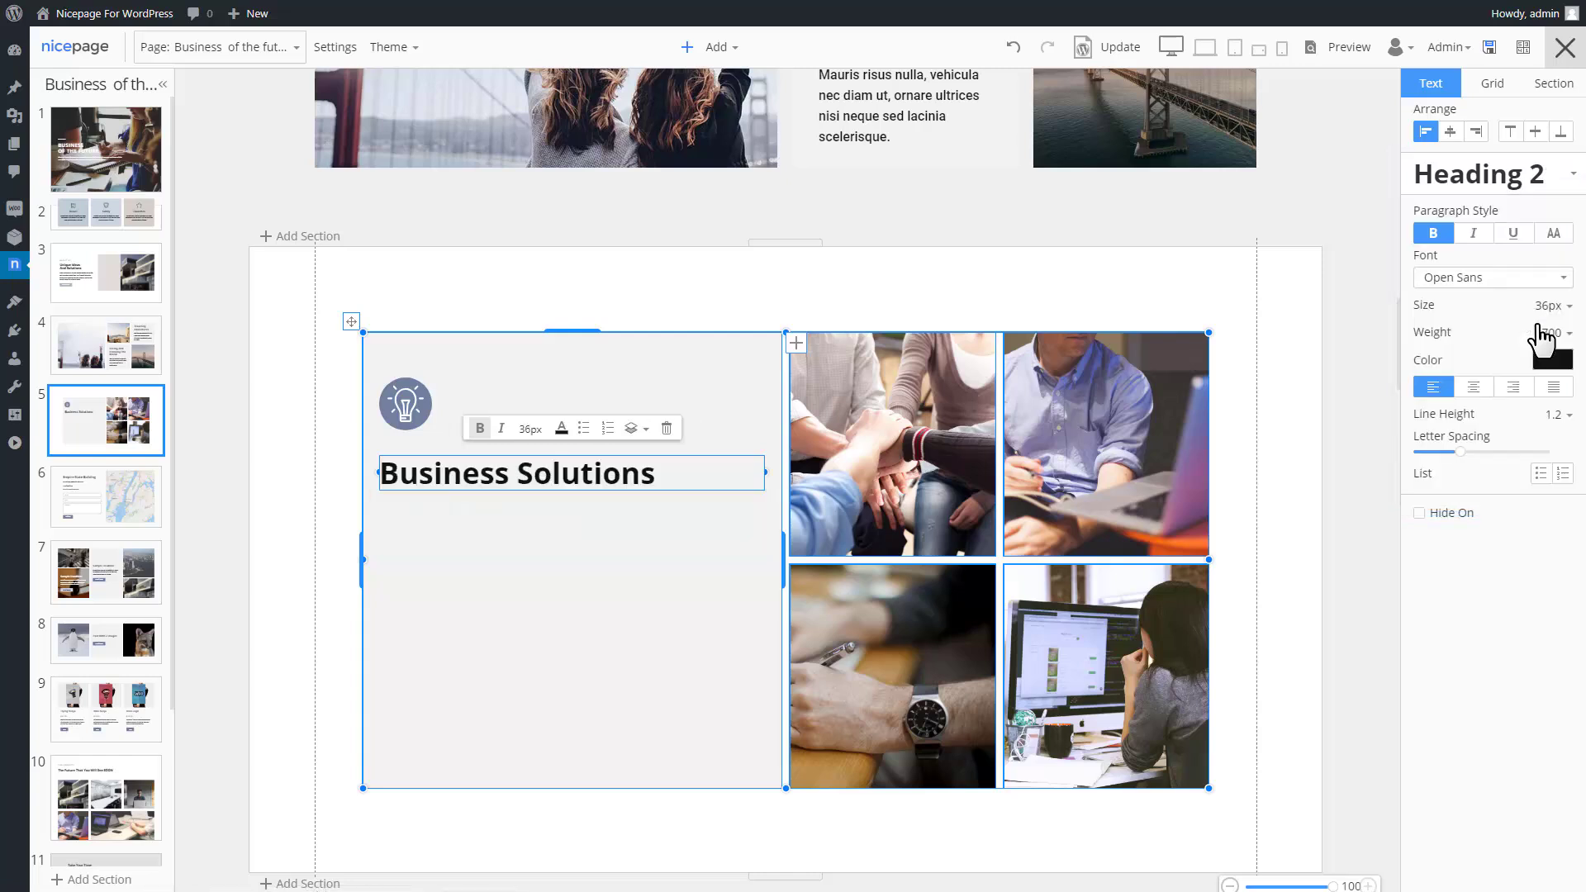
Add a sample paragraph under the heading and make 'Sample text.' bold italic.
click(669, 631)
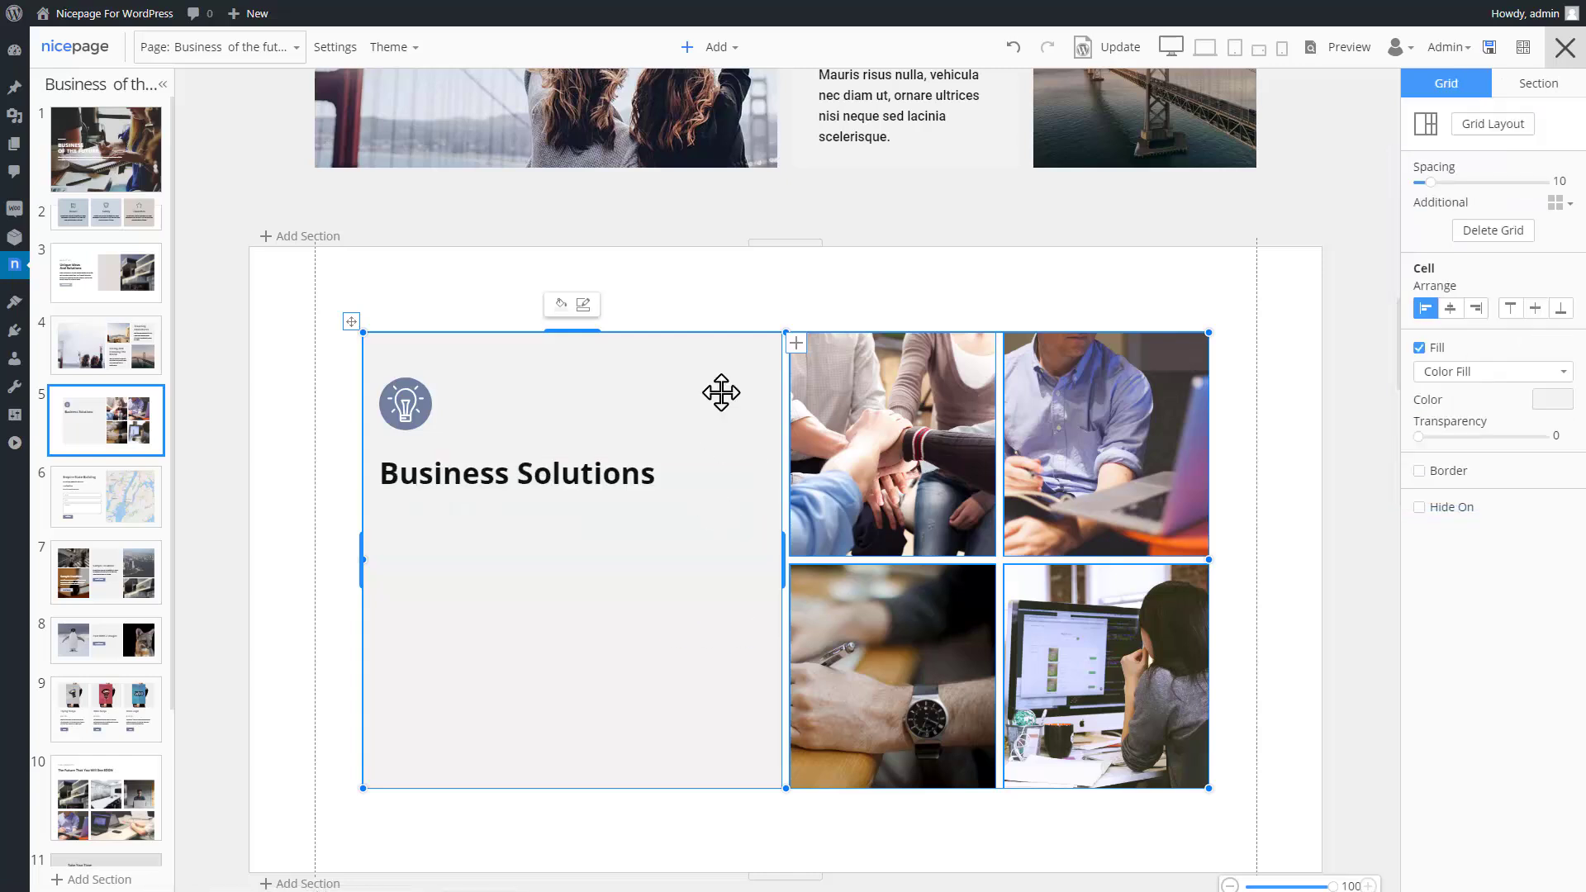
click(731, 55)
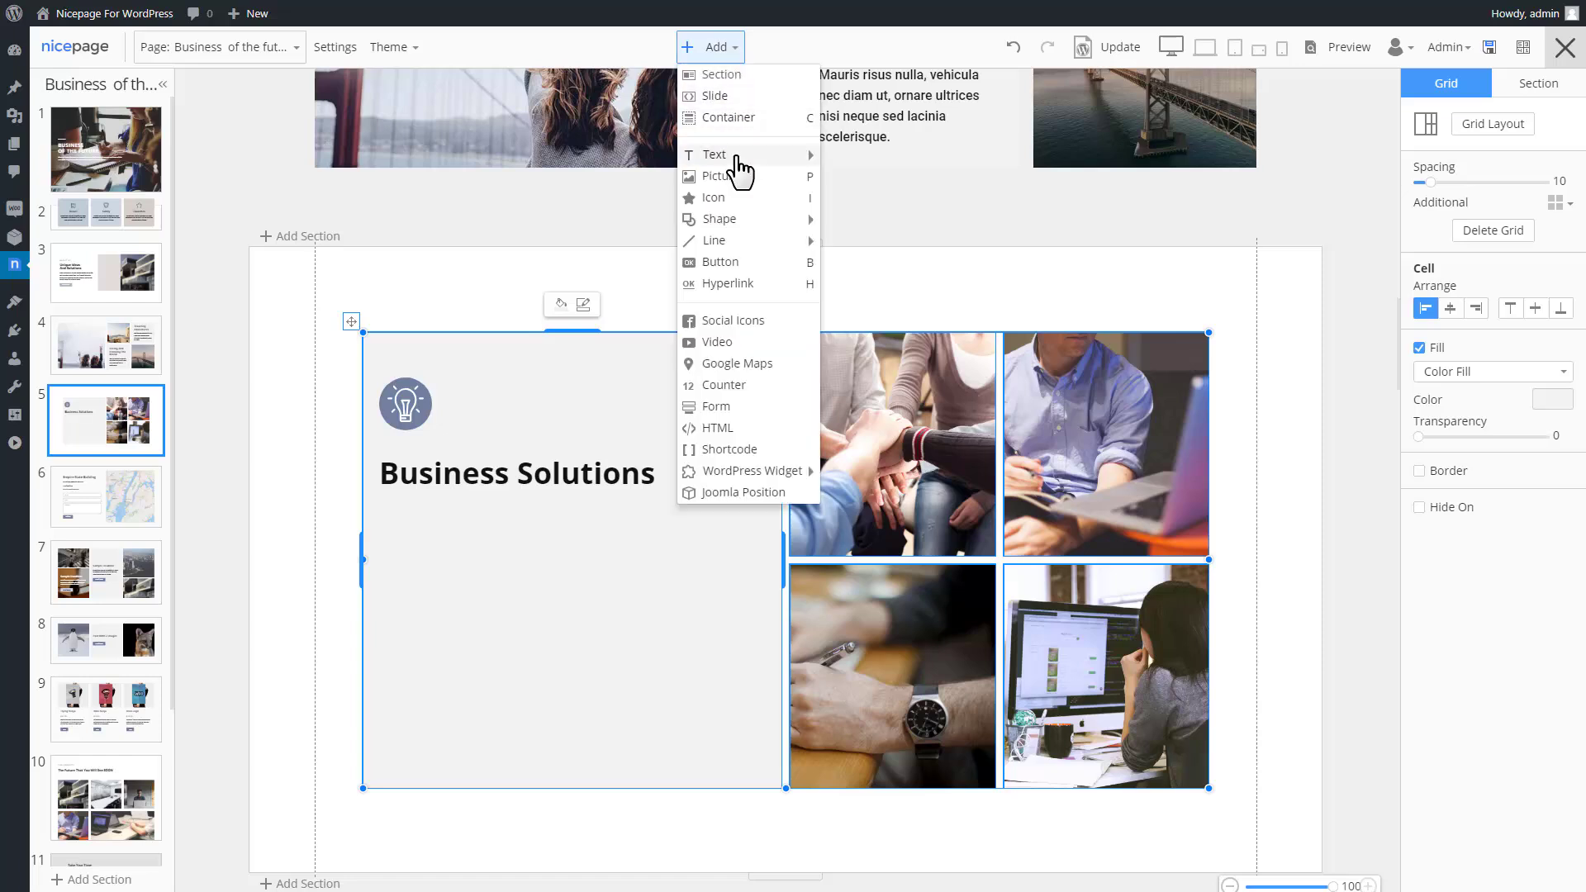
mouse_move(741, 172)
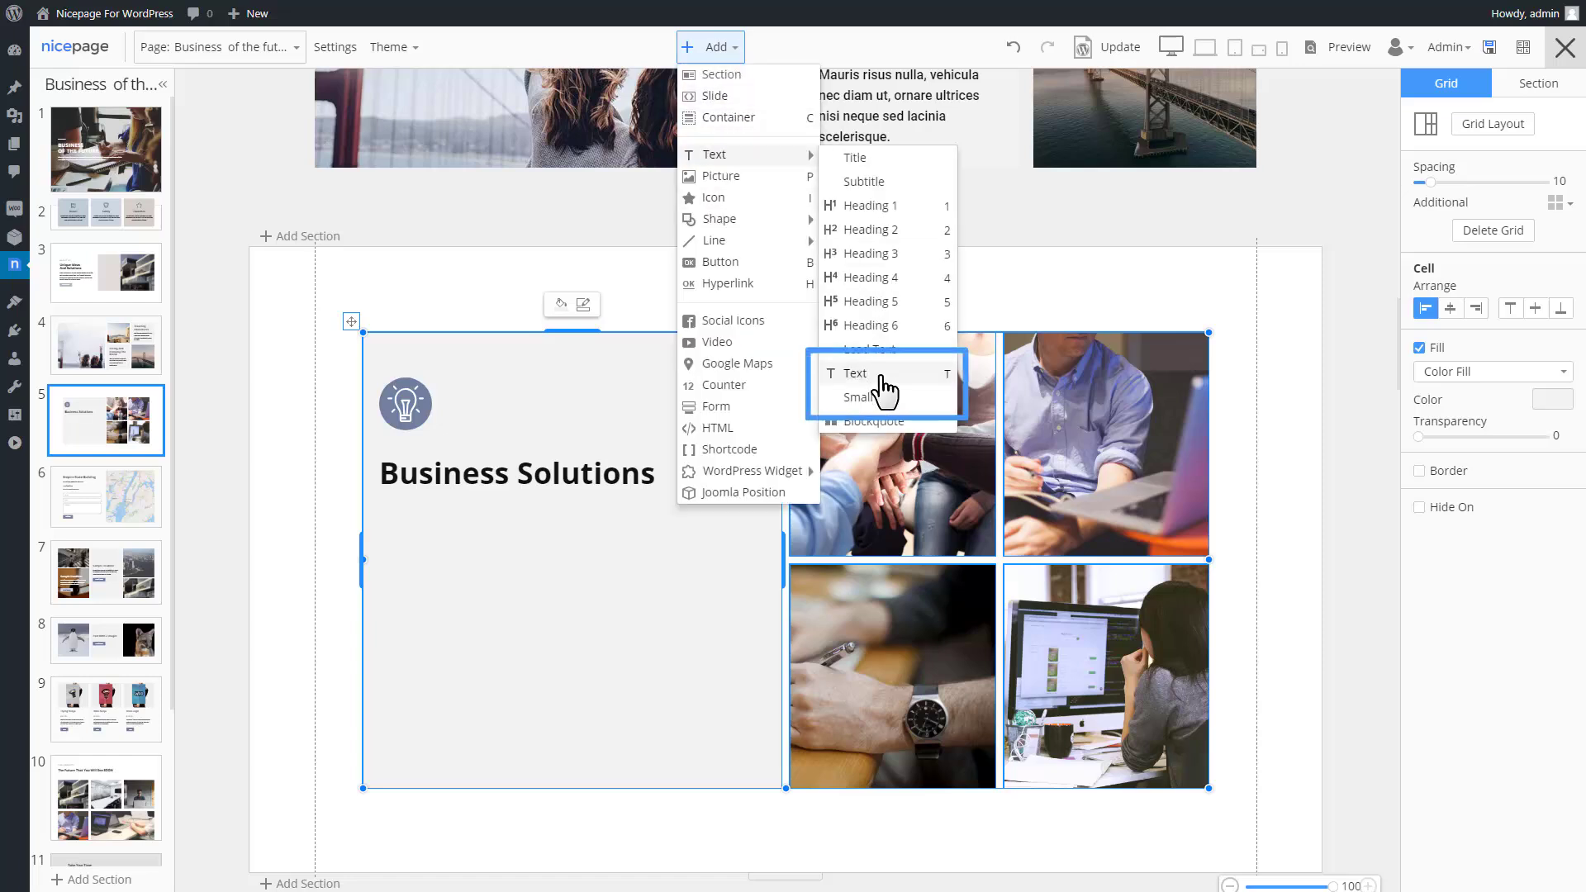
click(855, 374)
double_click(460, 535)
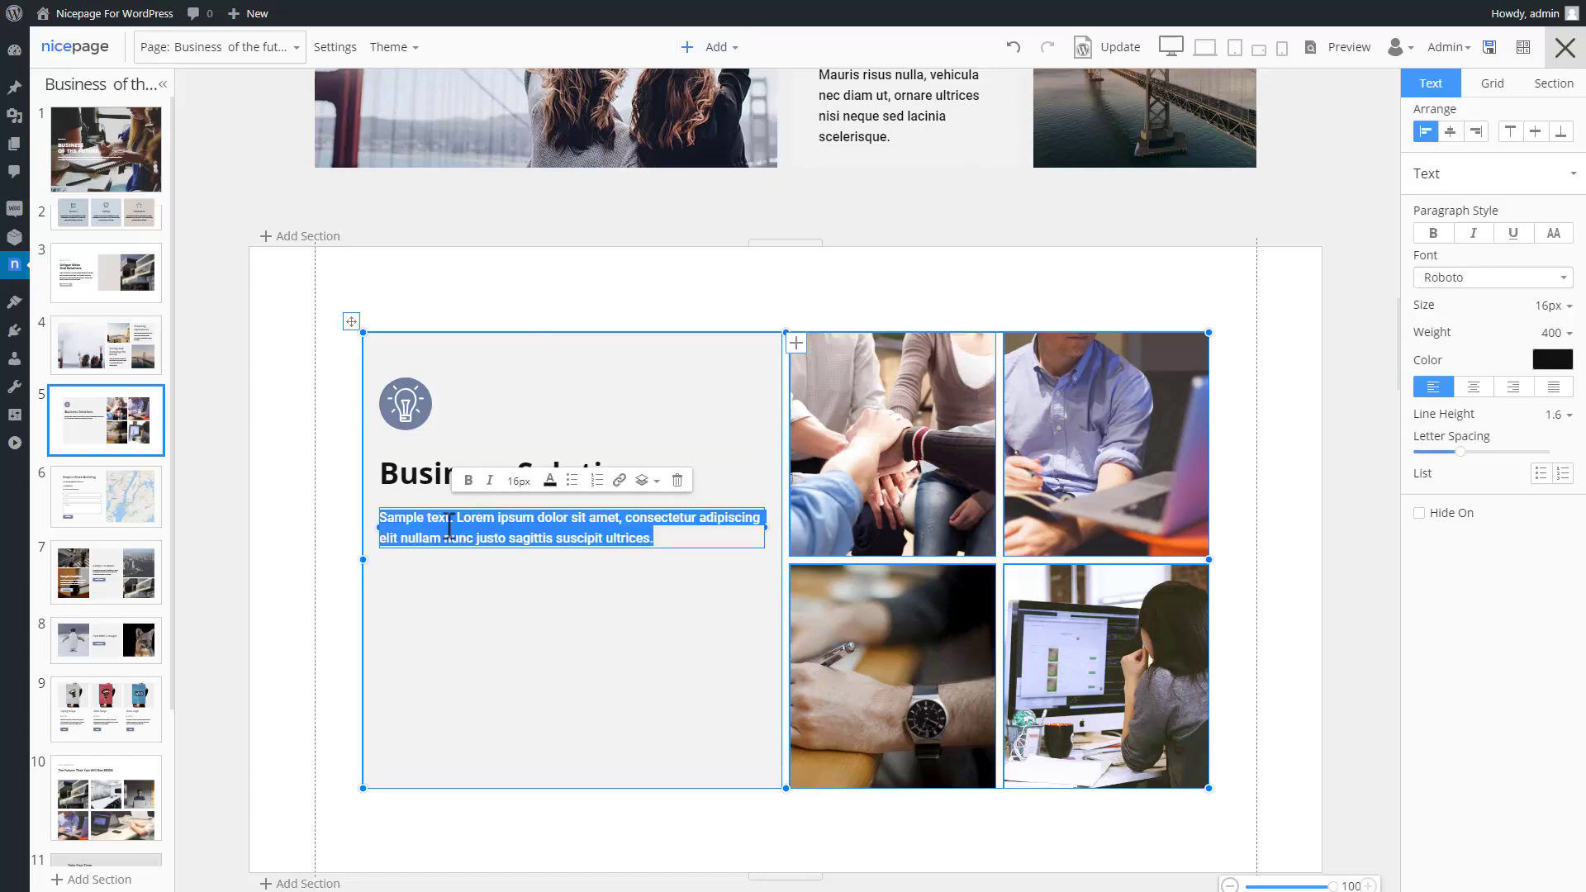
click(461, 531)
drag(457, 519, 382, 521)
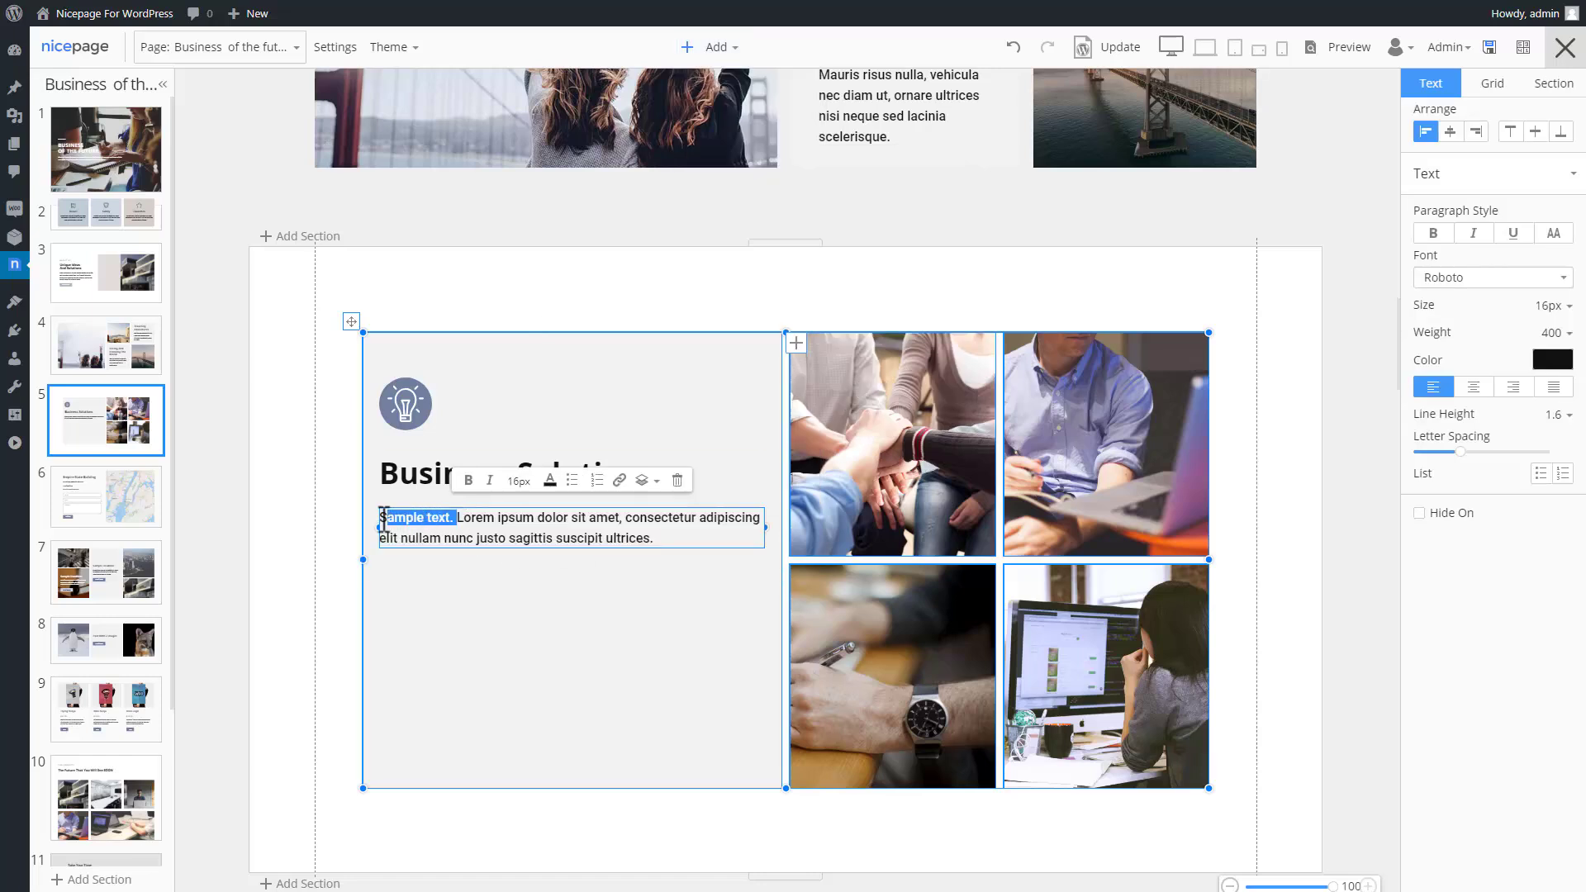
click(490, 481)
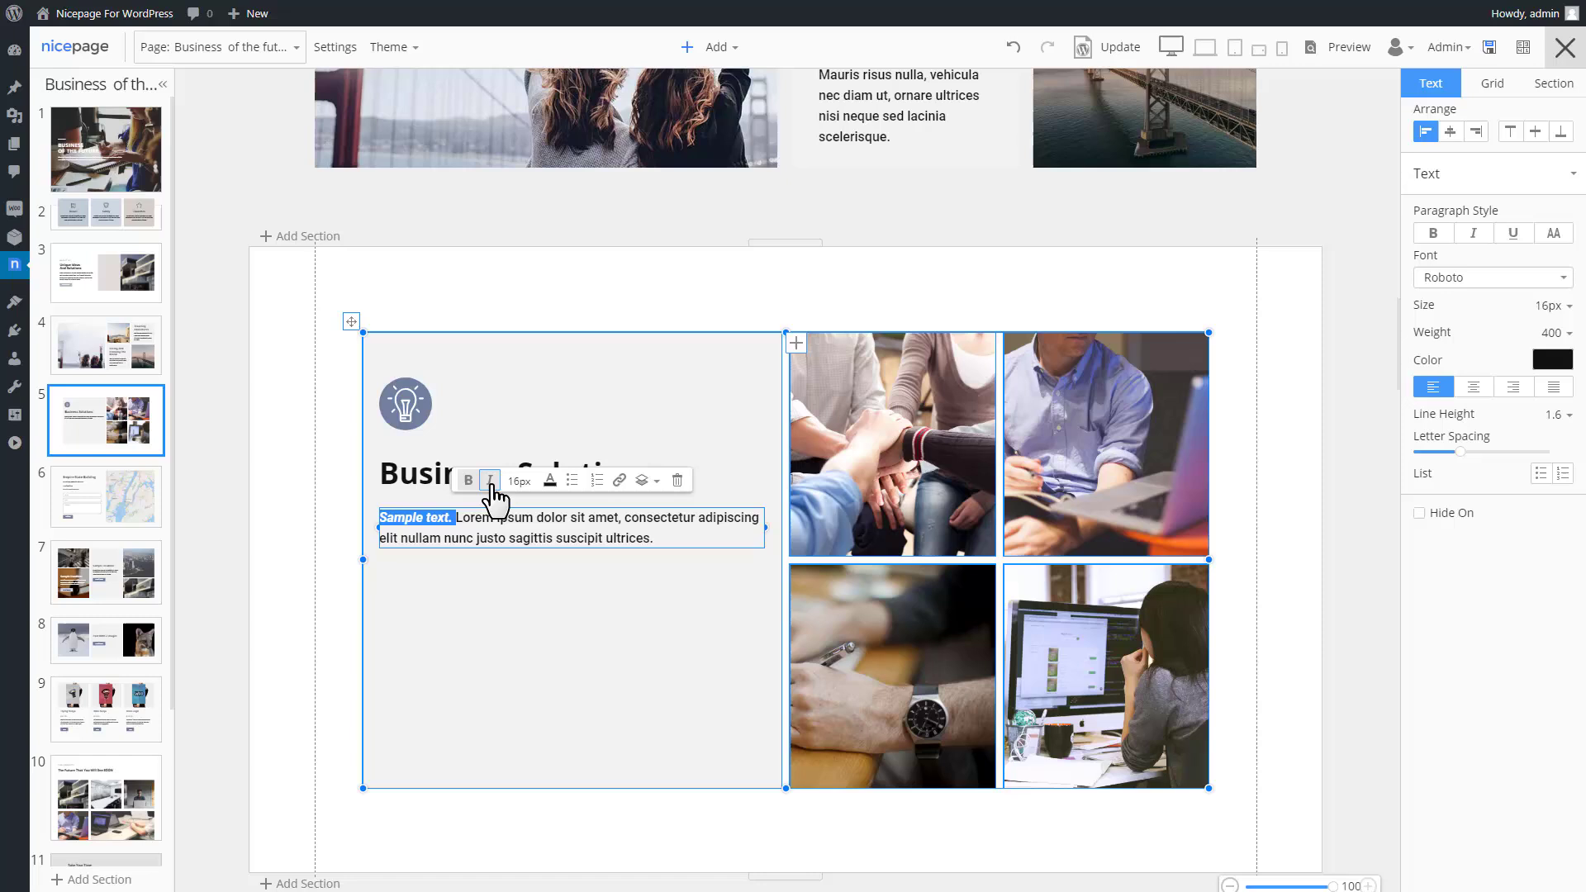
Link the words 'dolor sit amet,' to the contact-us site page.
drag(537, 517, 627, 517)
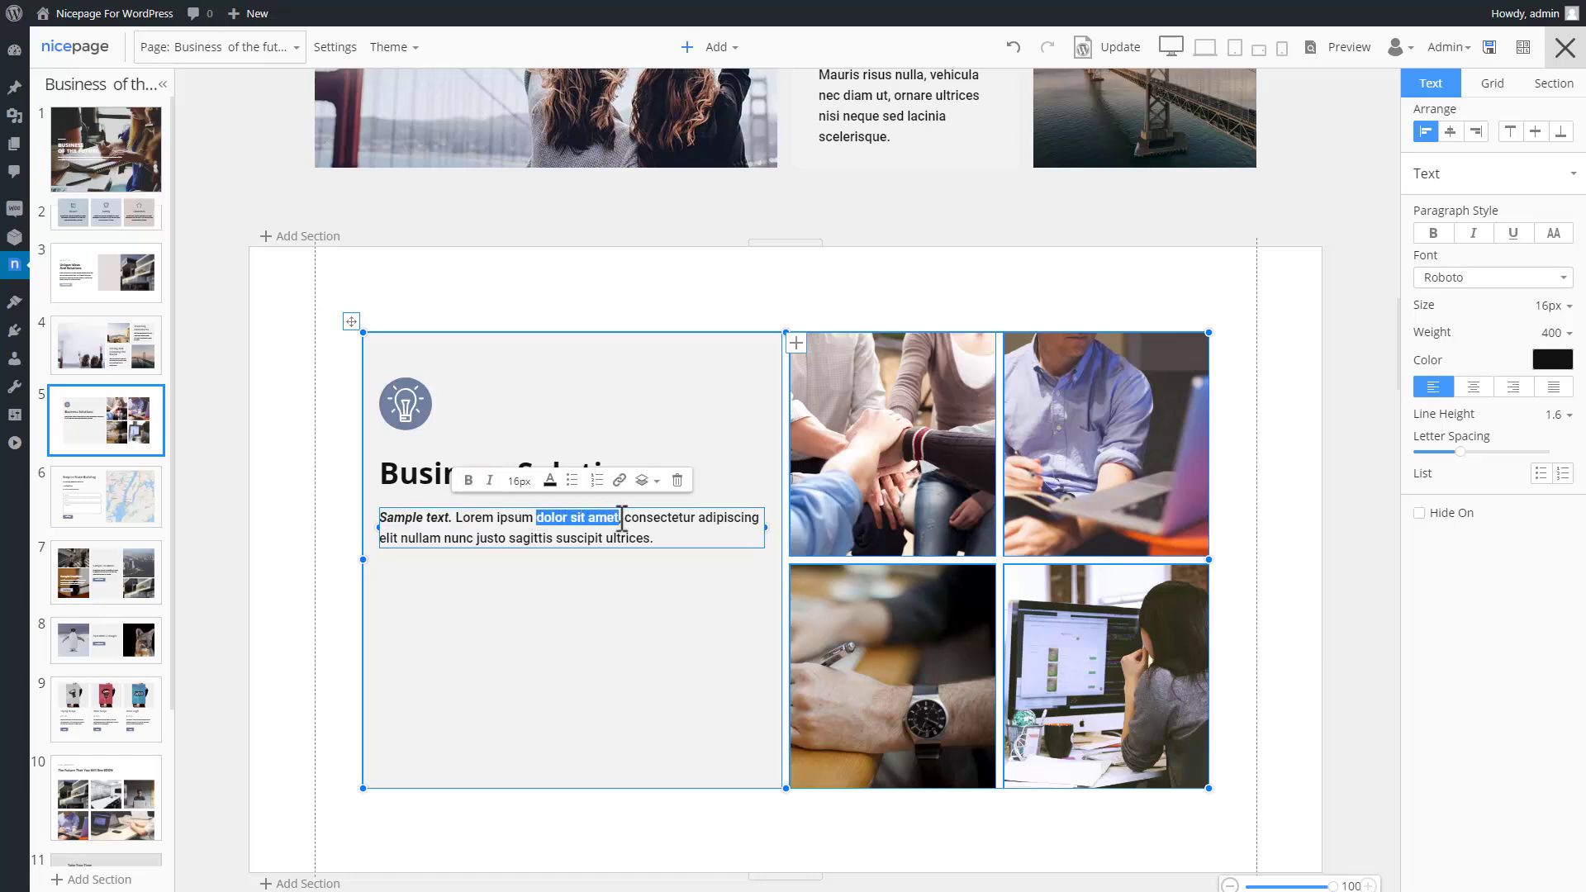
click(619, 480)
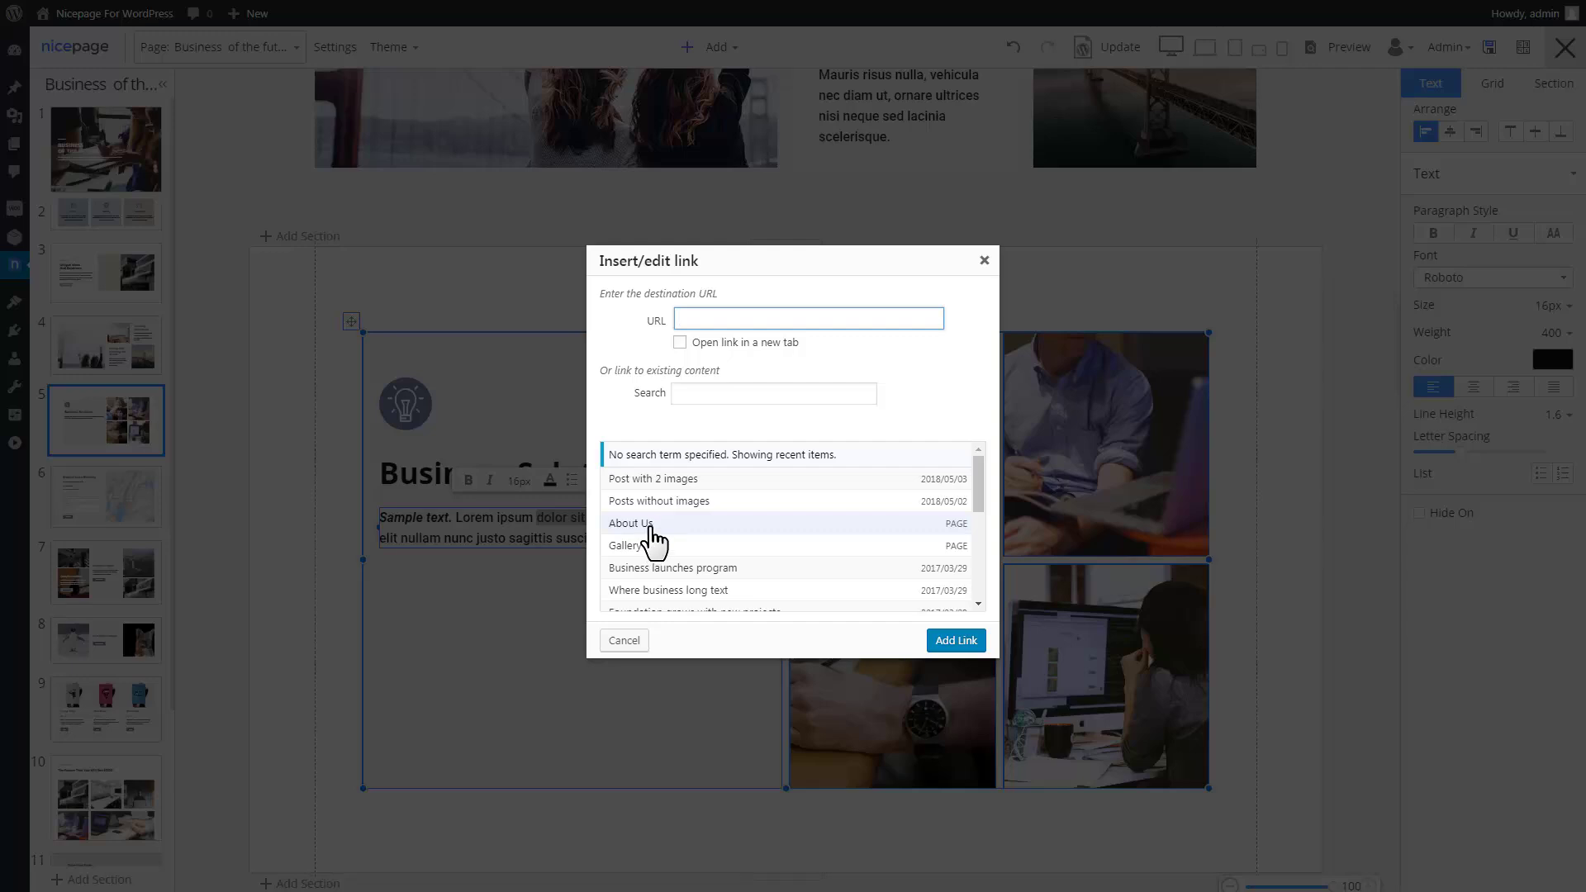
click(651, 527)
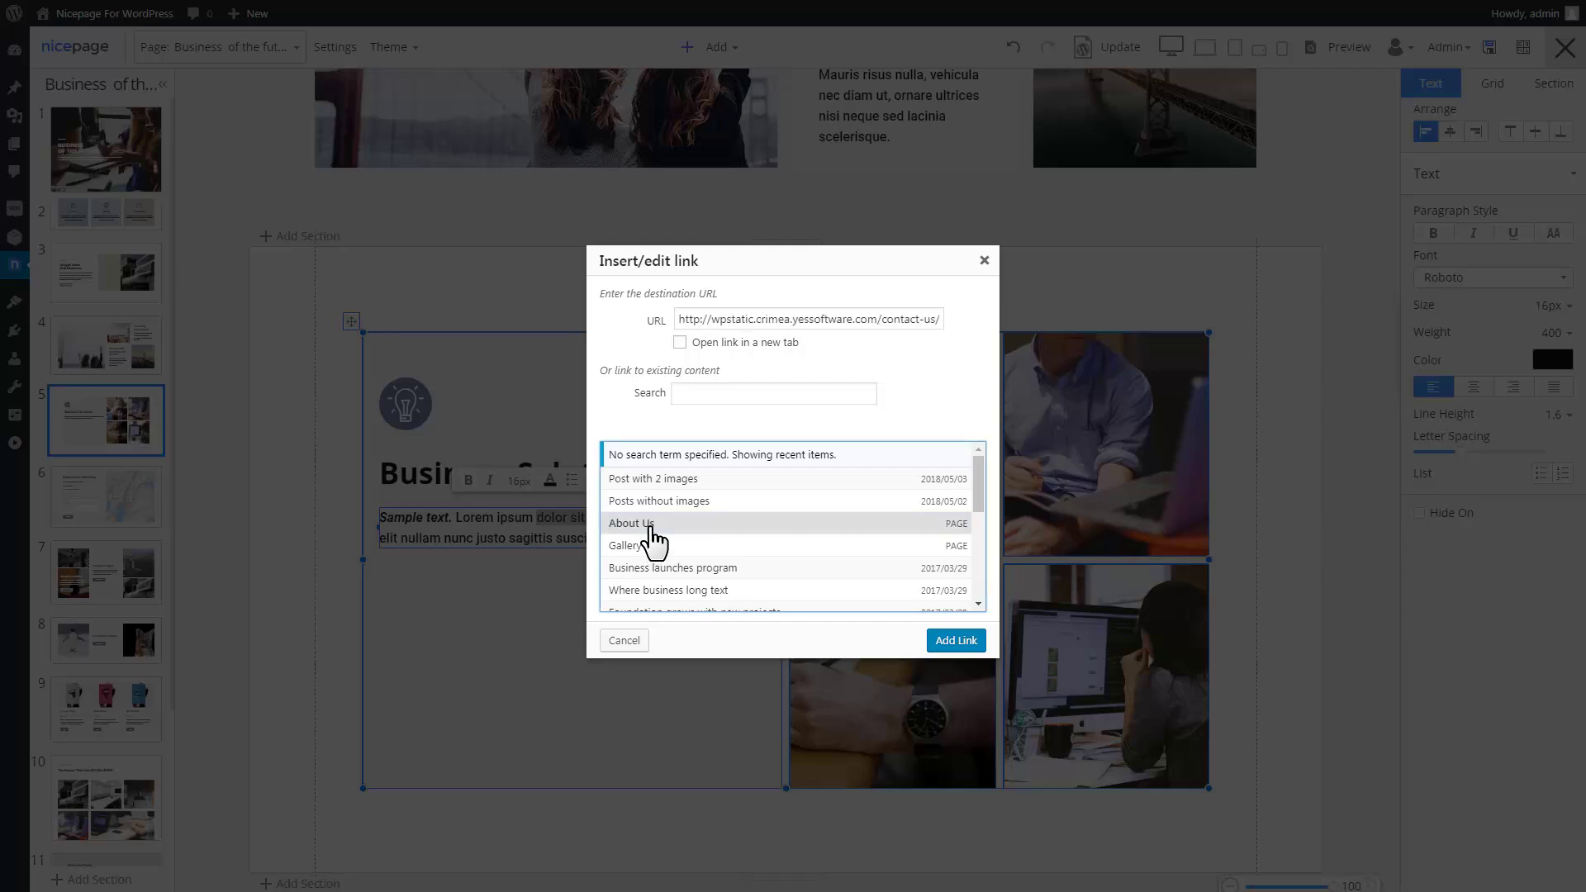
click(956, 641)
click(798, 346)
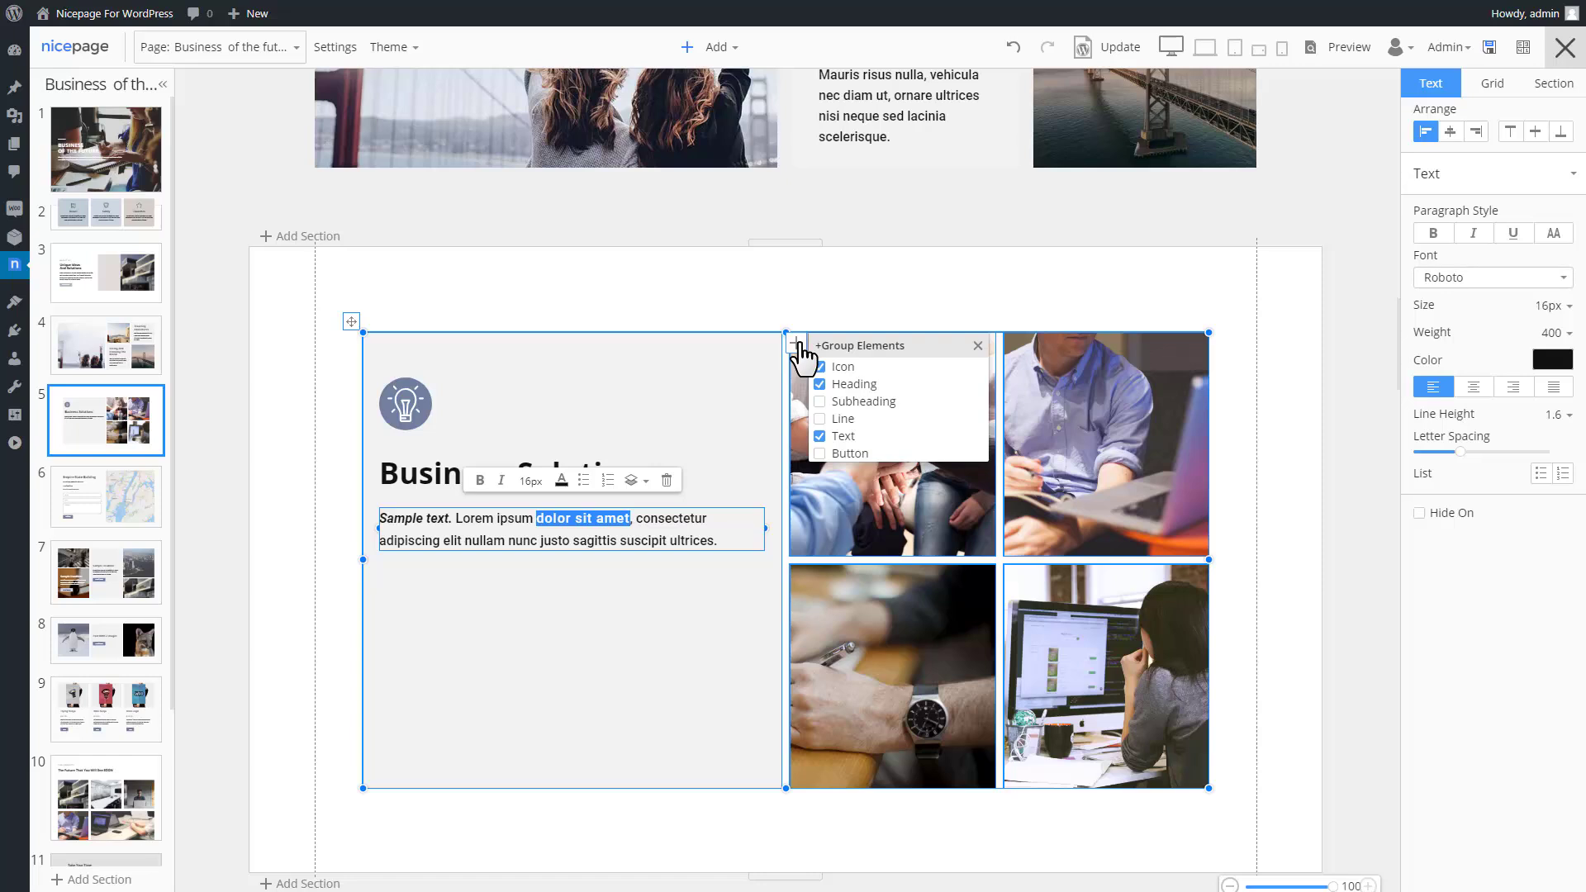
Add an outlined button with rounded corners below the paragraph.
click(820, 453)
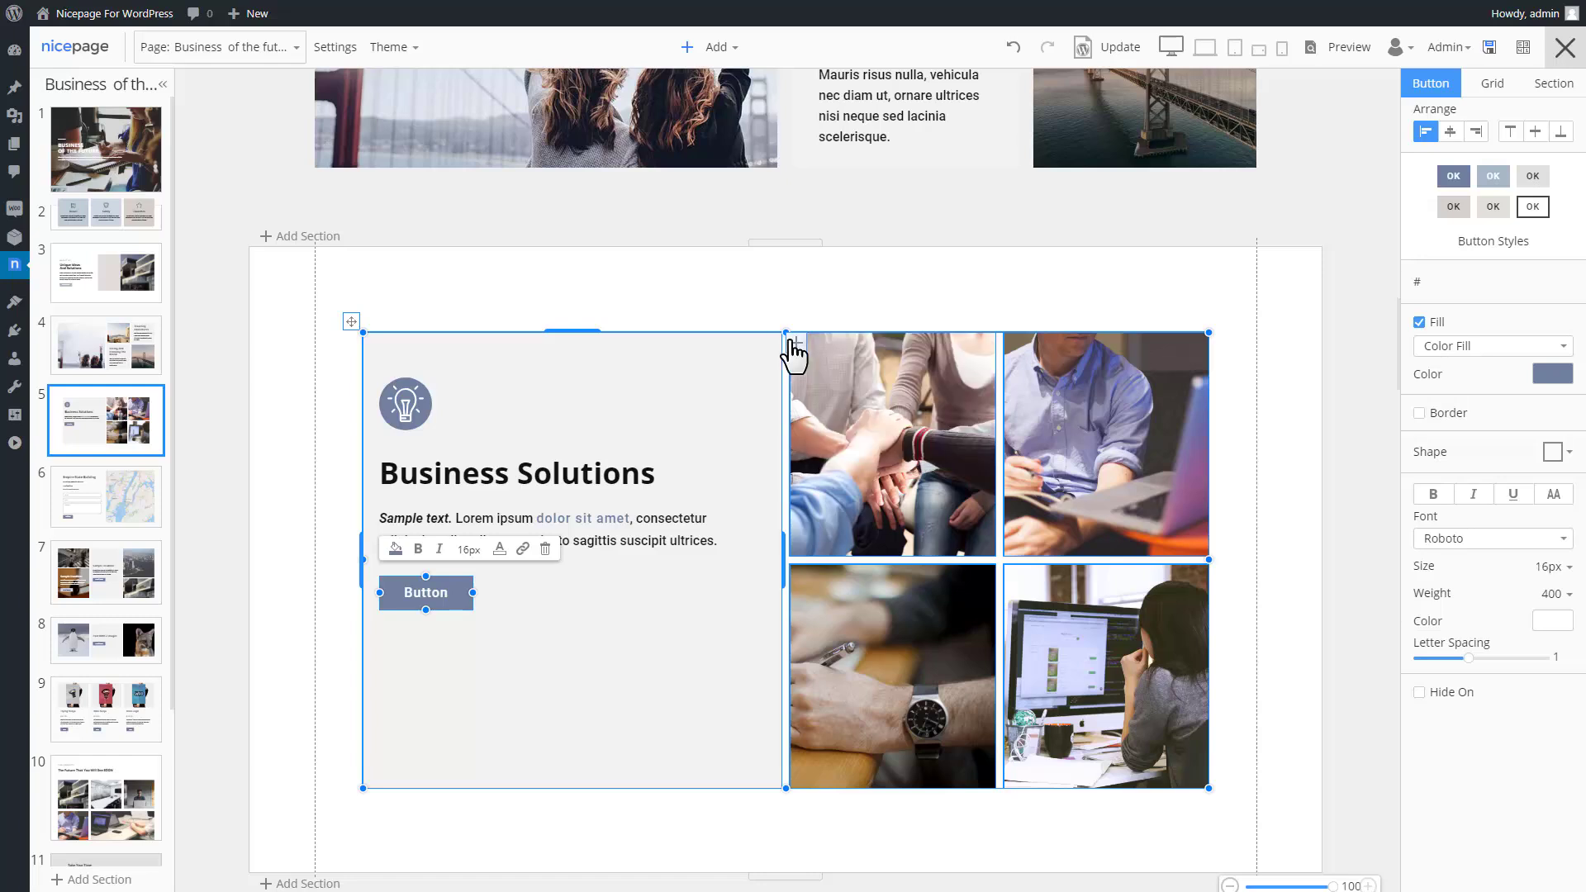
click(1494, 177)
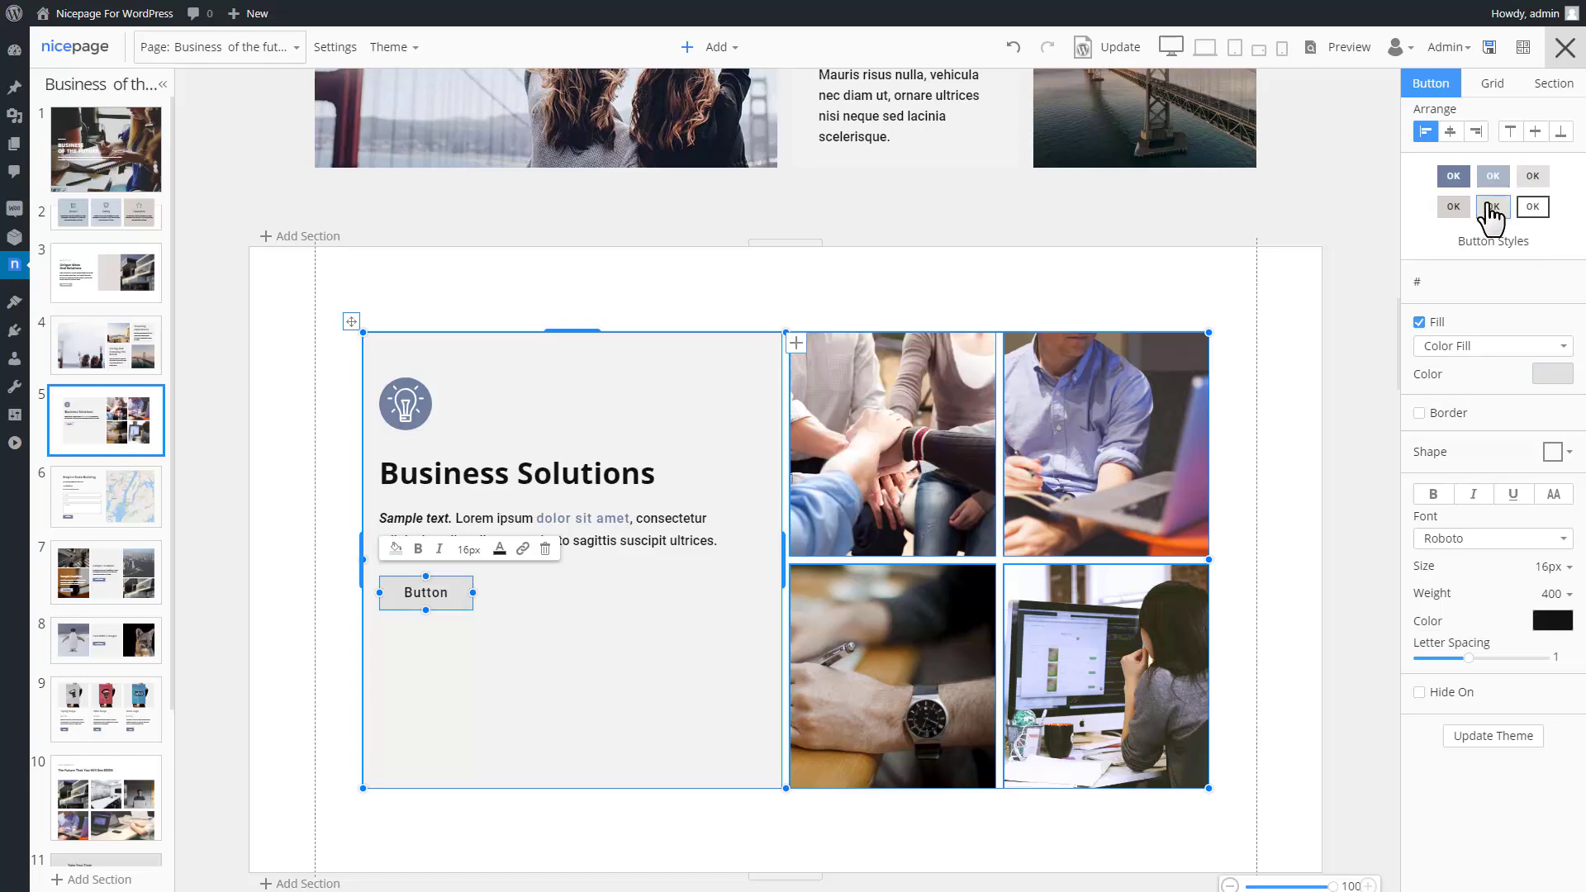
click(1454, 207)
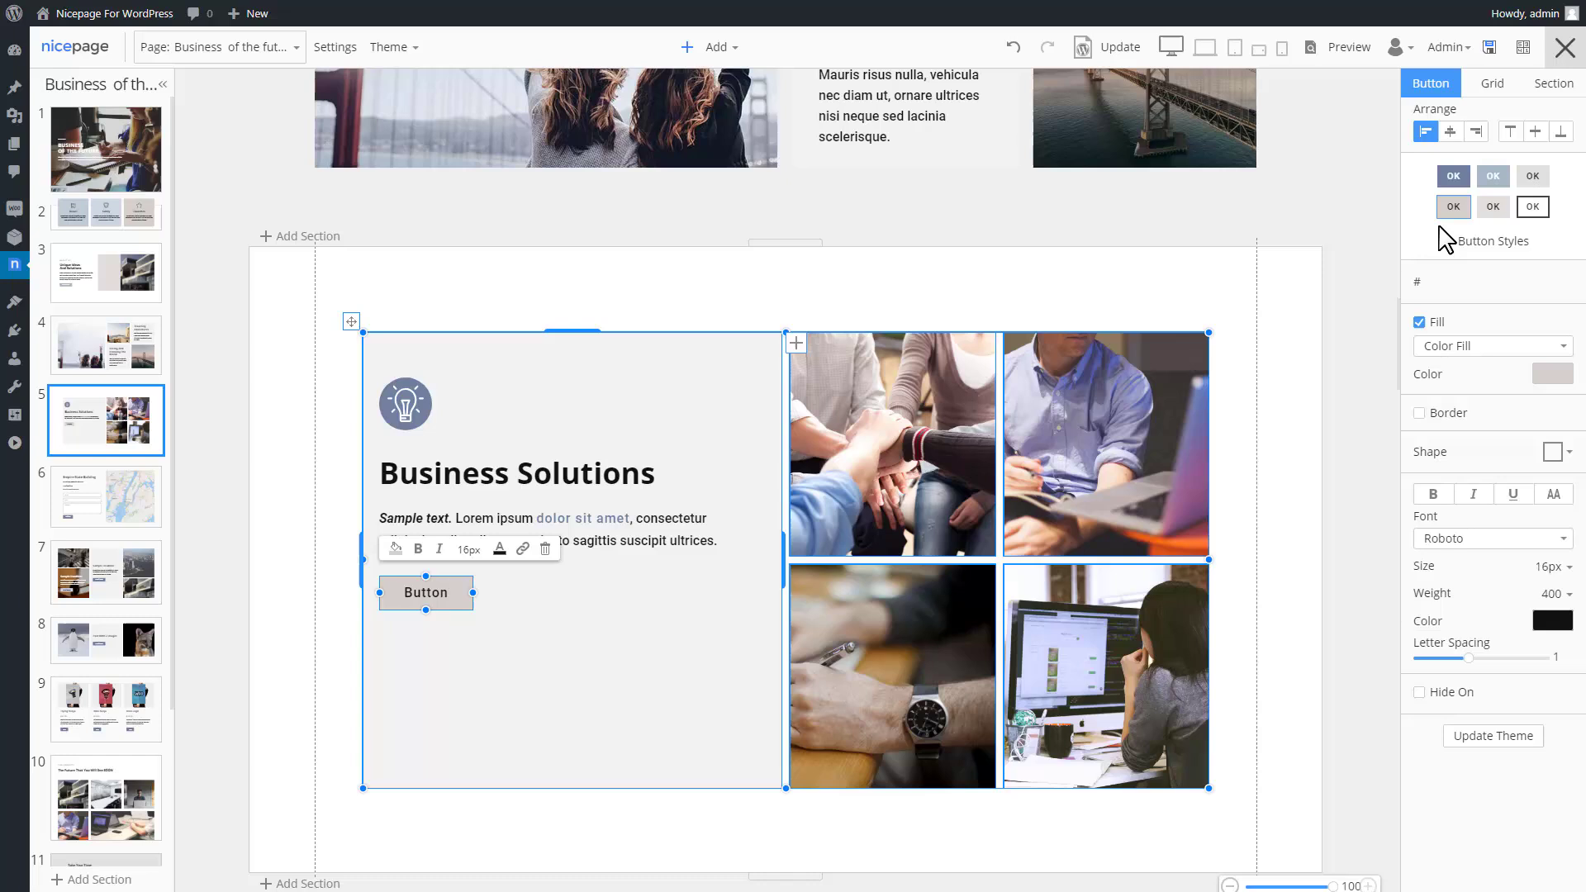
click(1535, 208)
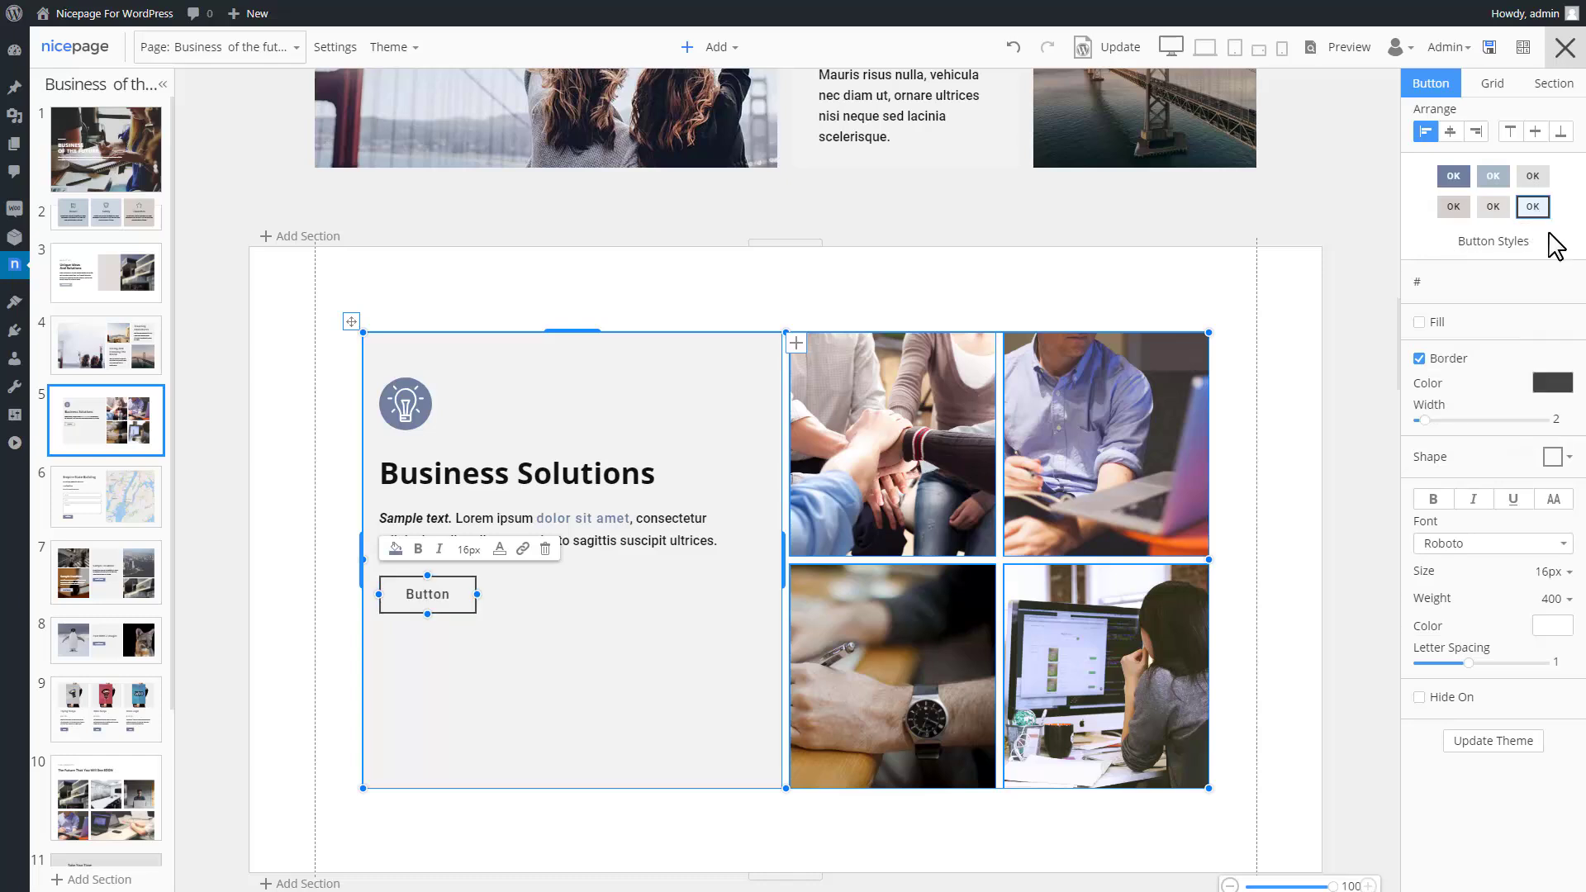
click(1566, 460)
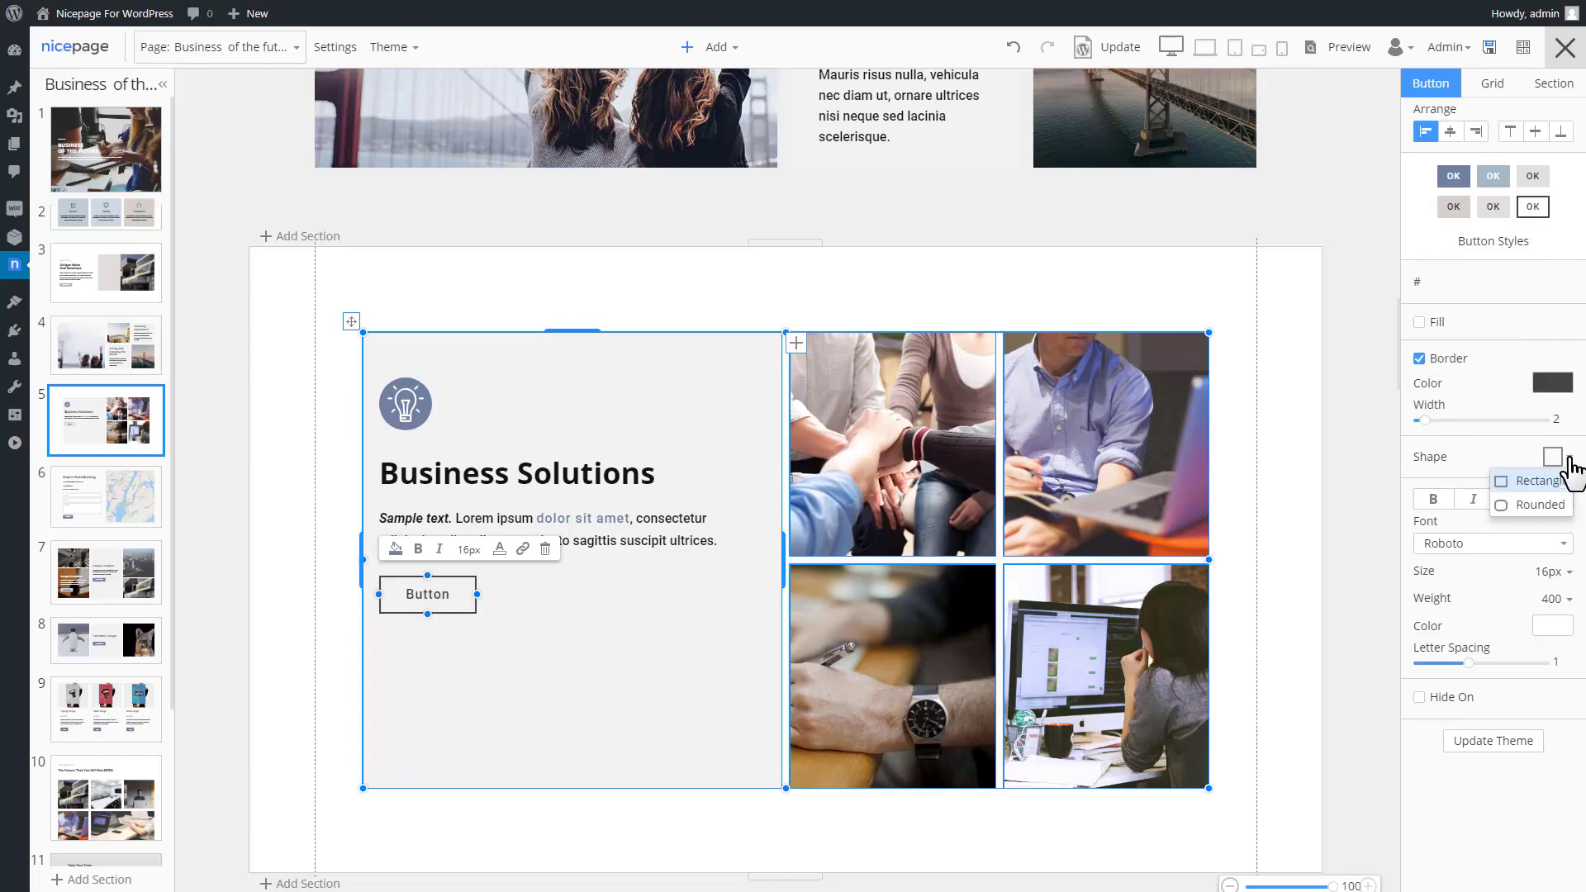
click(1551, 505)
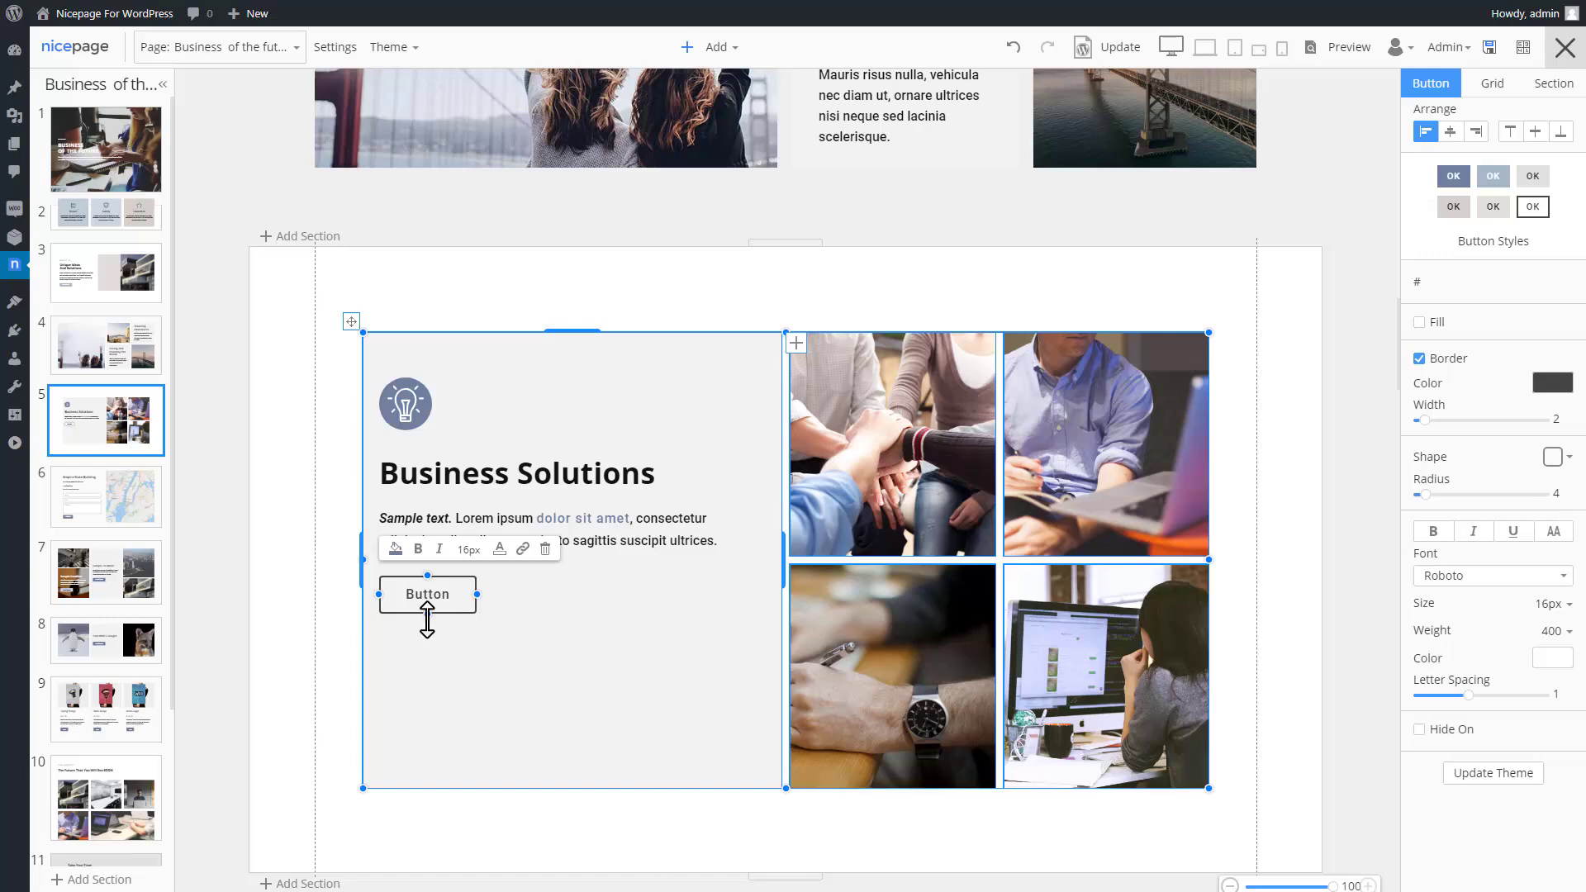
Label the button READ MORE in uppercase 14px text and link it to a site page.
double_click(419, 594)
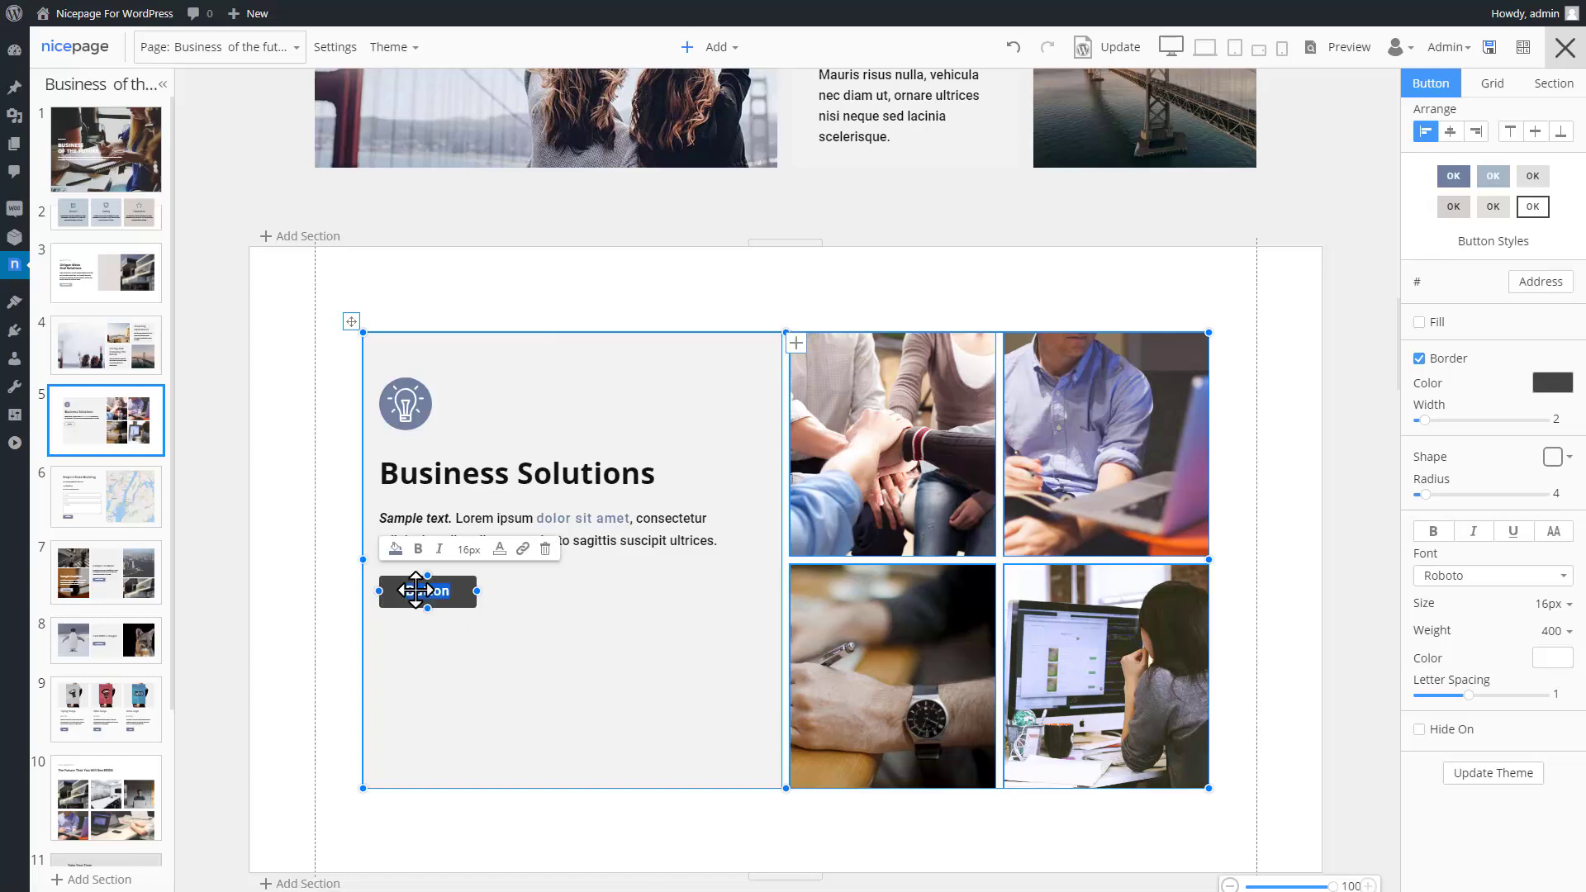
text(Read more)
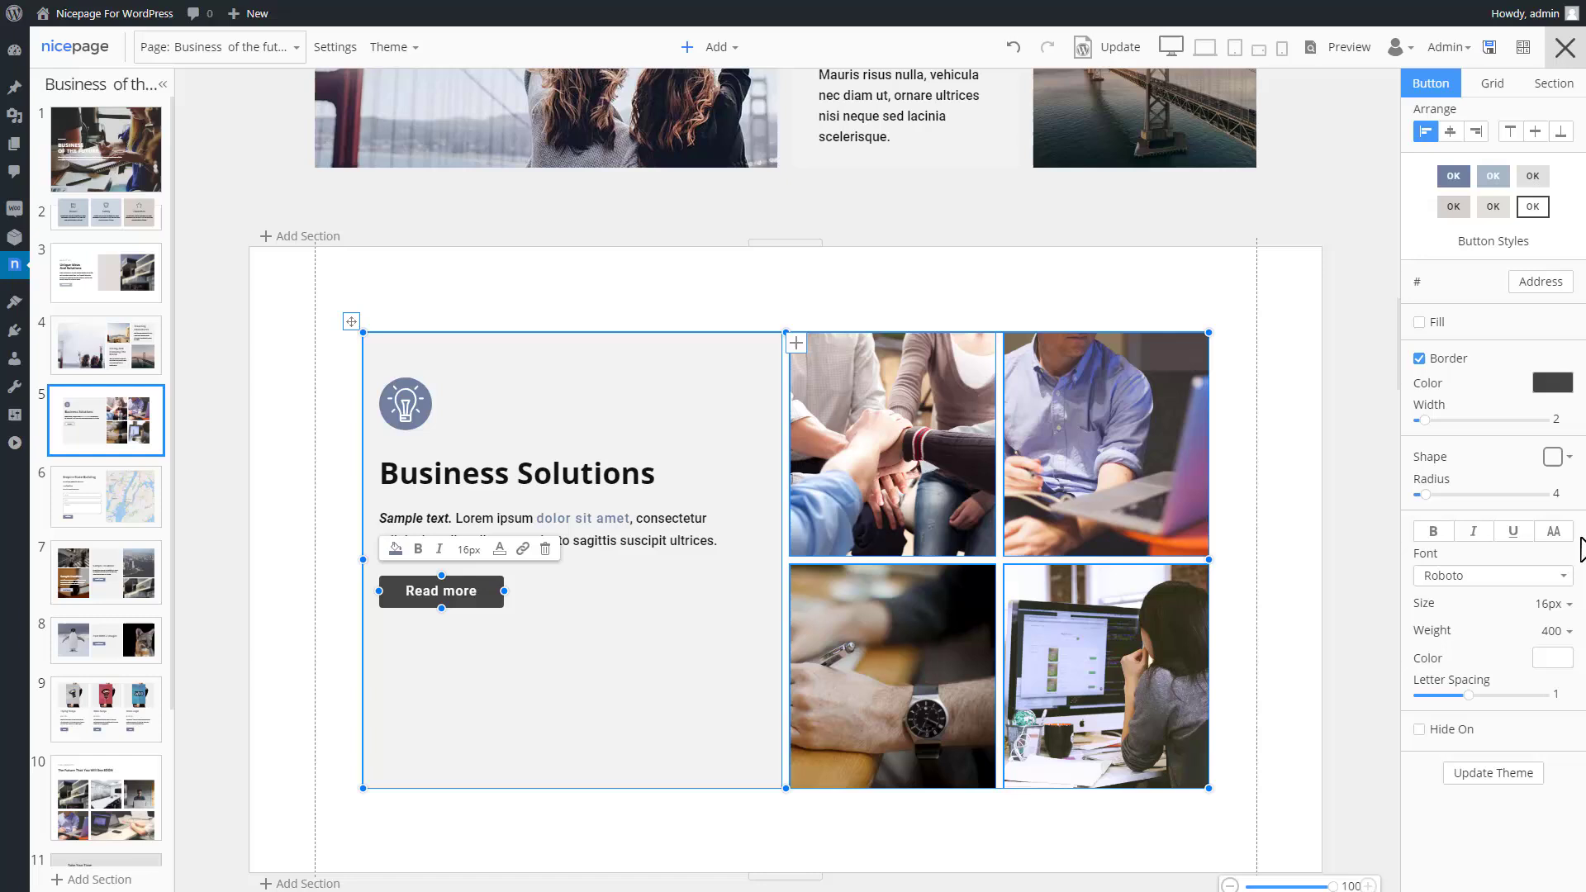
click(1555, 531)
click(1551, 603)
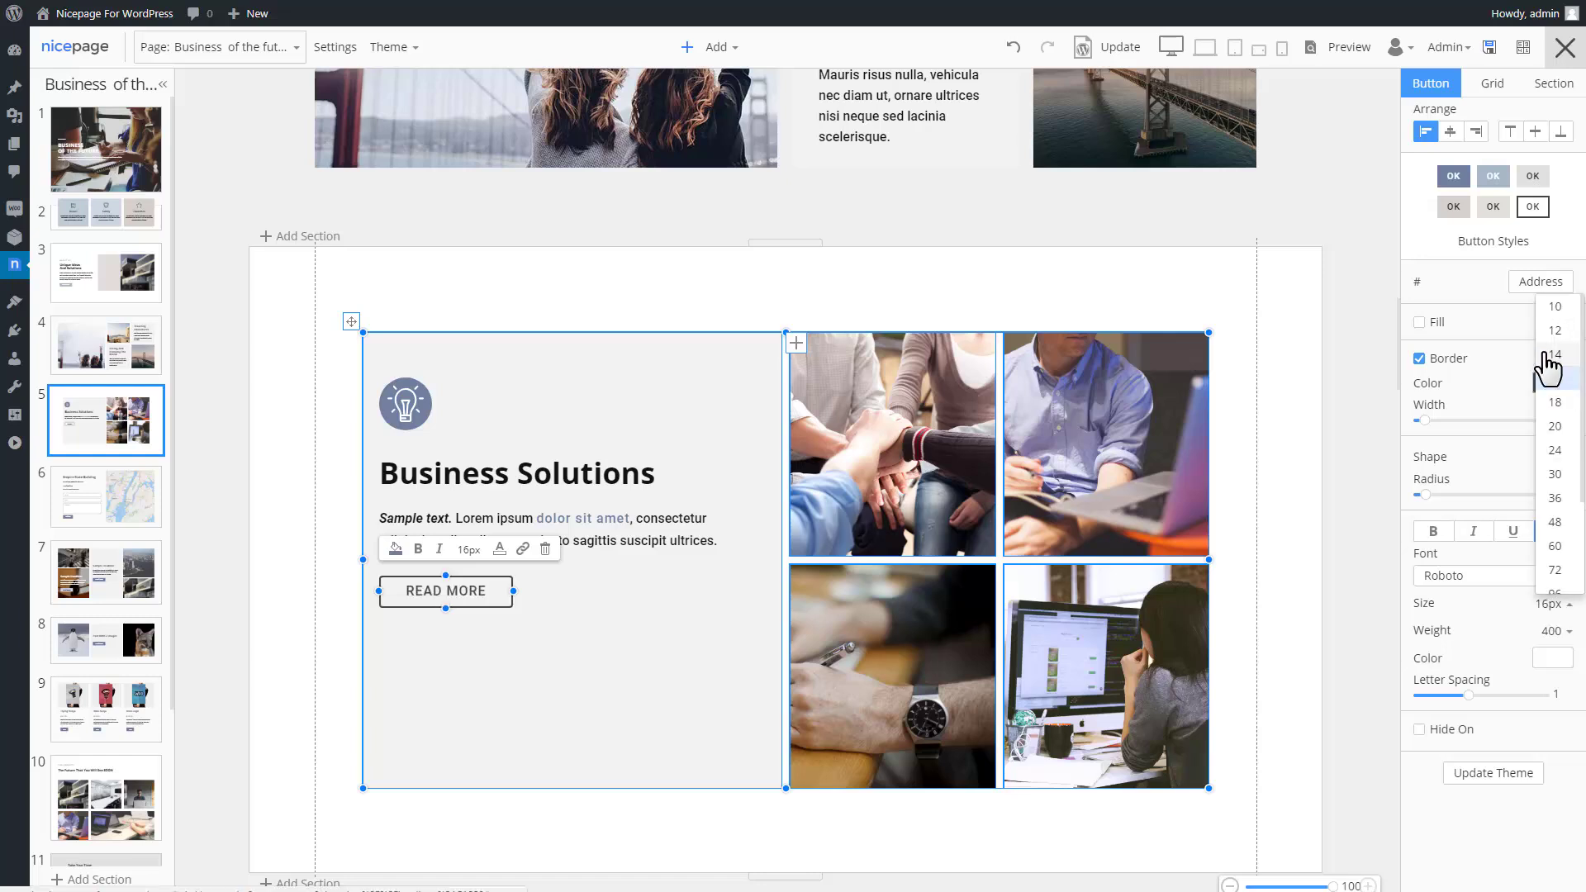
click(1548, 365)
drag(435, 584, 439, 580)
click(1553, 383)
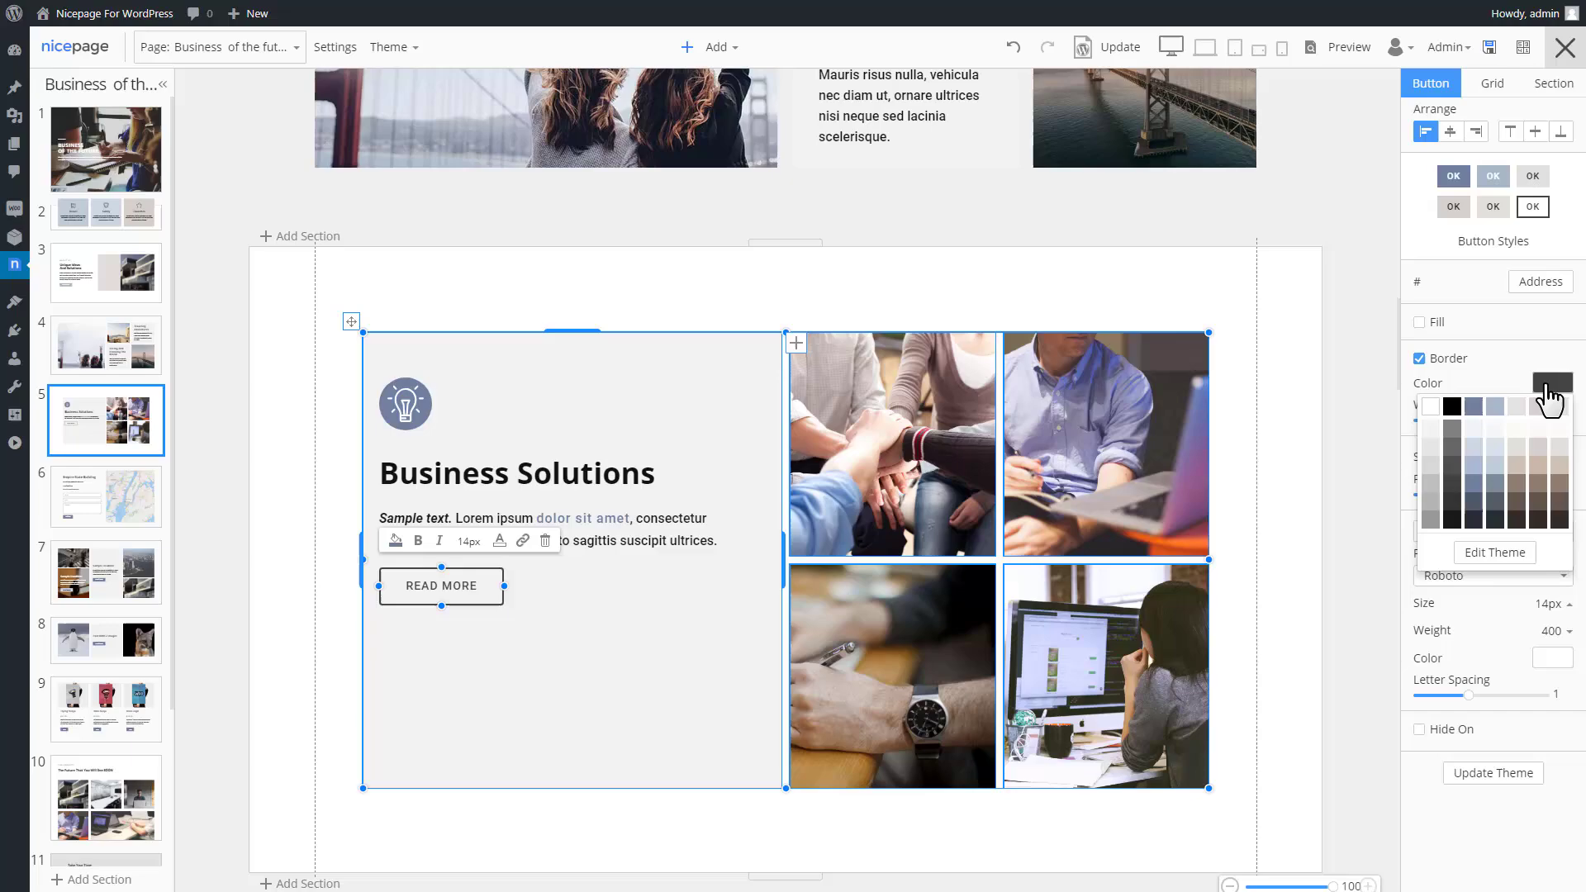
click(1542, 282)
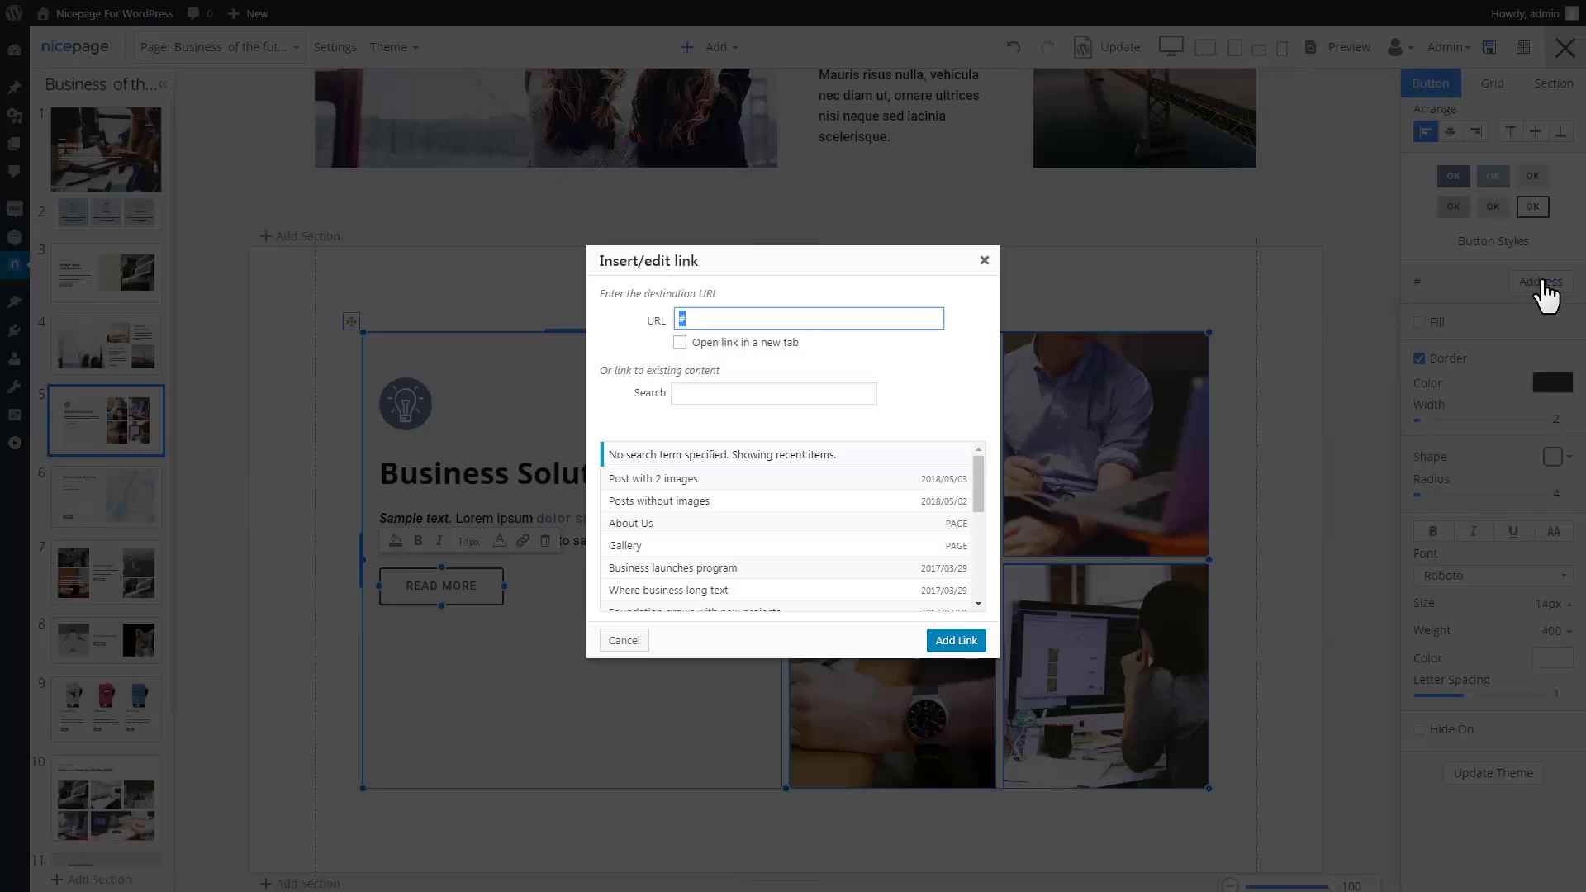
click(694, 535)
click(951, 642)
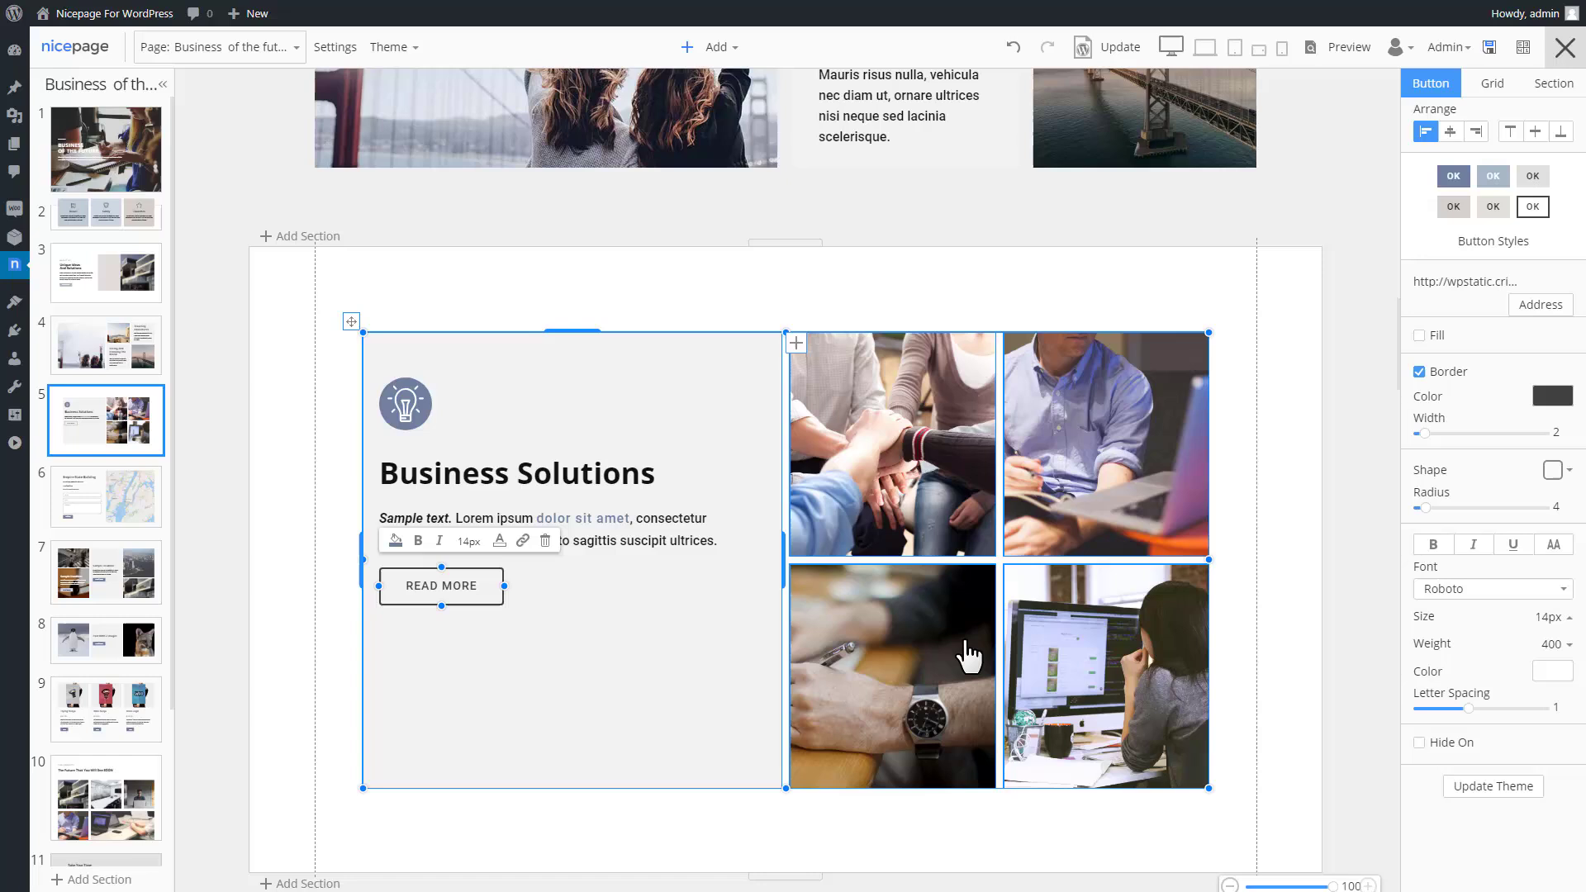
Save the page, then reposition the lightbulb icon and Business Solutions heading within the left cell.
click(1137, 70)
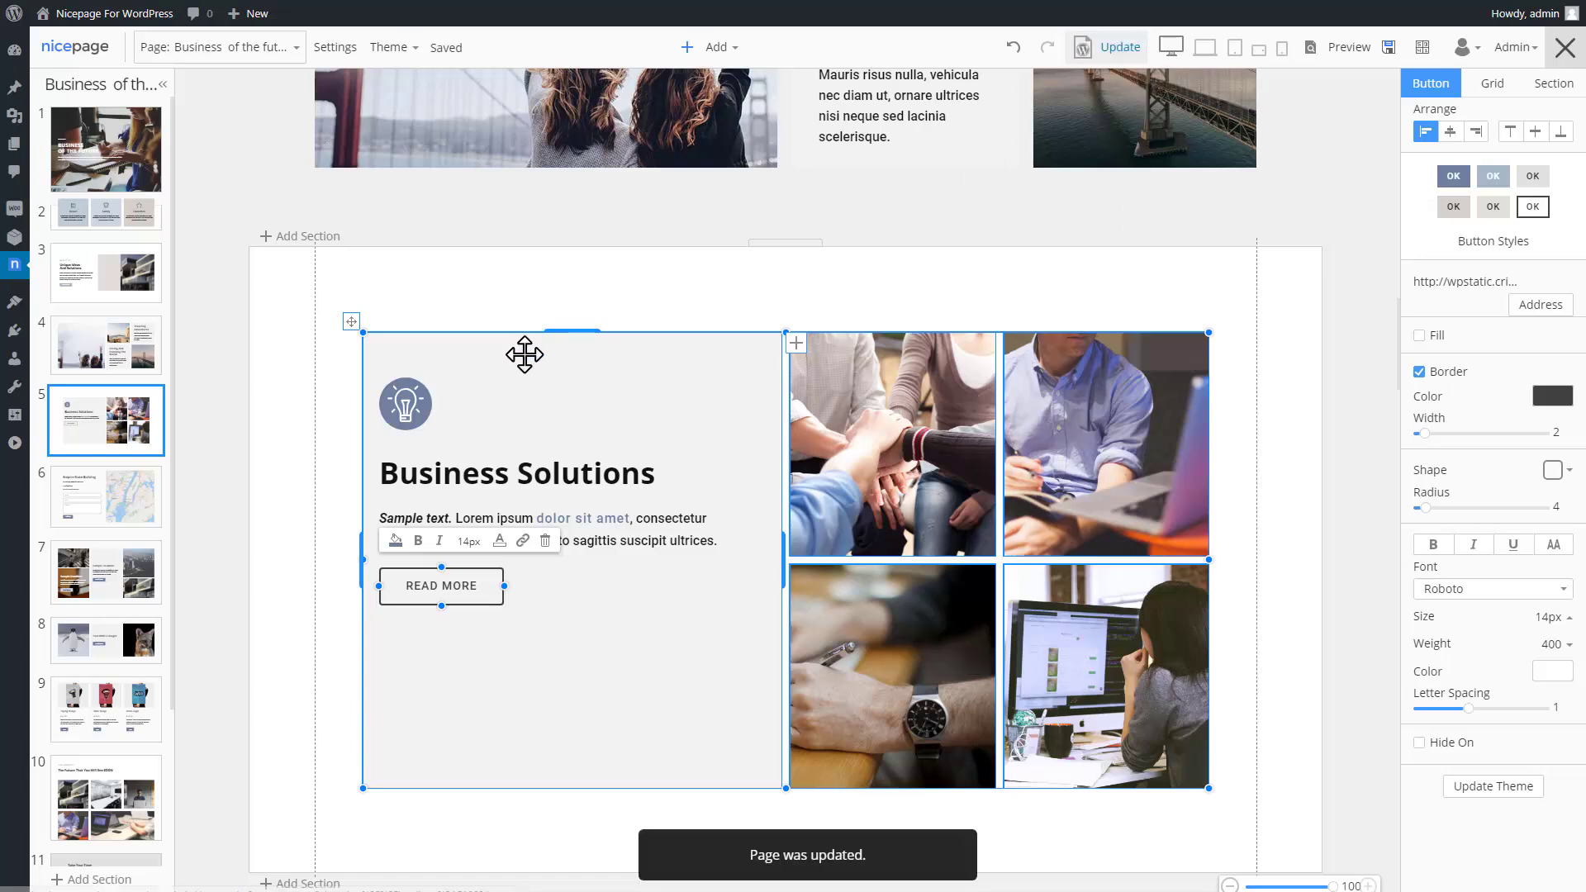
click(411, 415)
drag(523, 408, 462, 477)
click(457, 479)
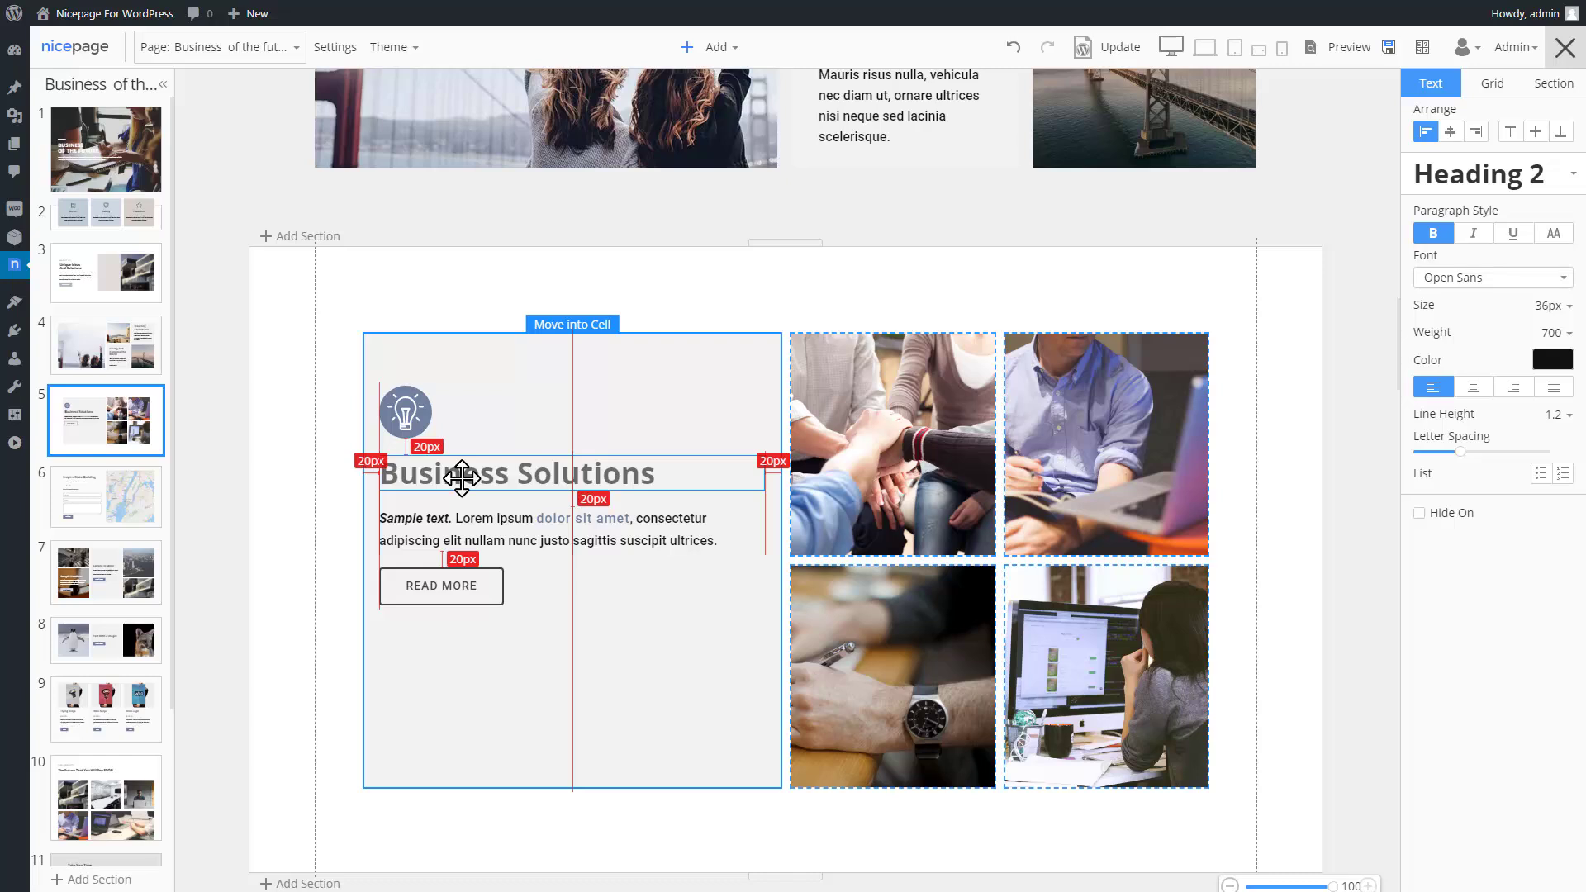
drag(462, 477, 461, 478)
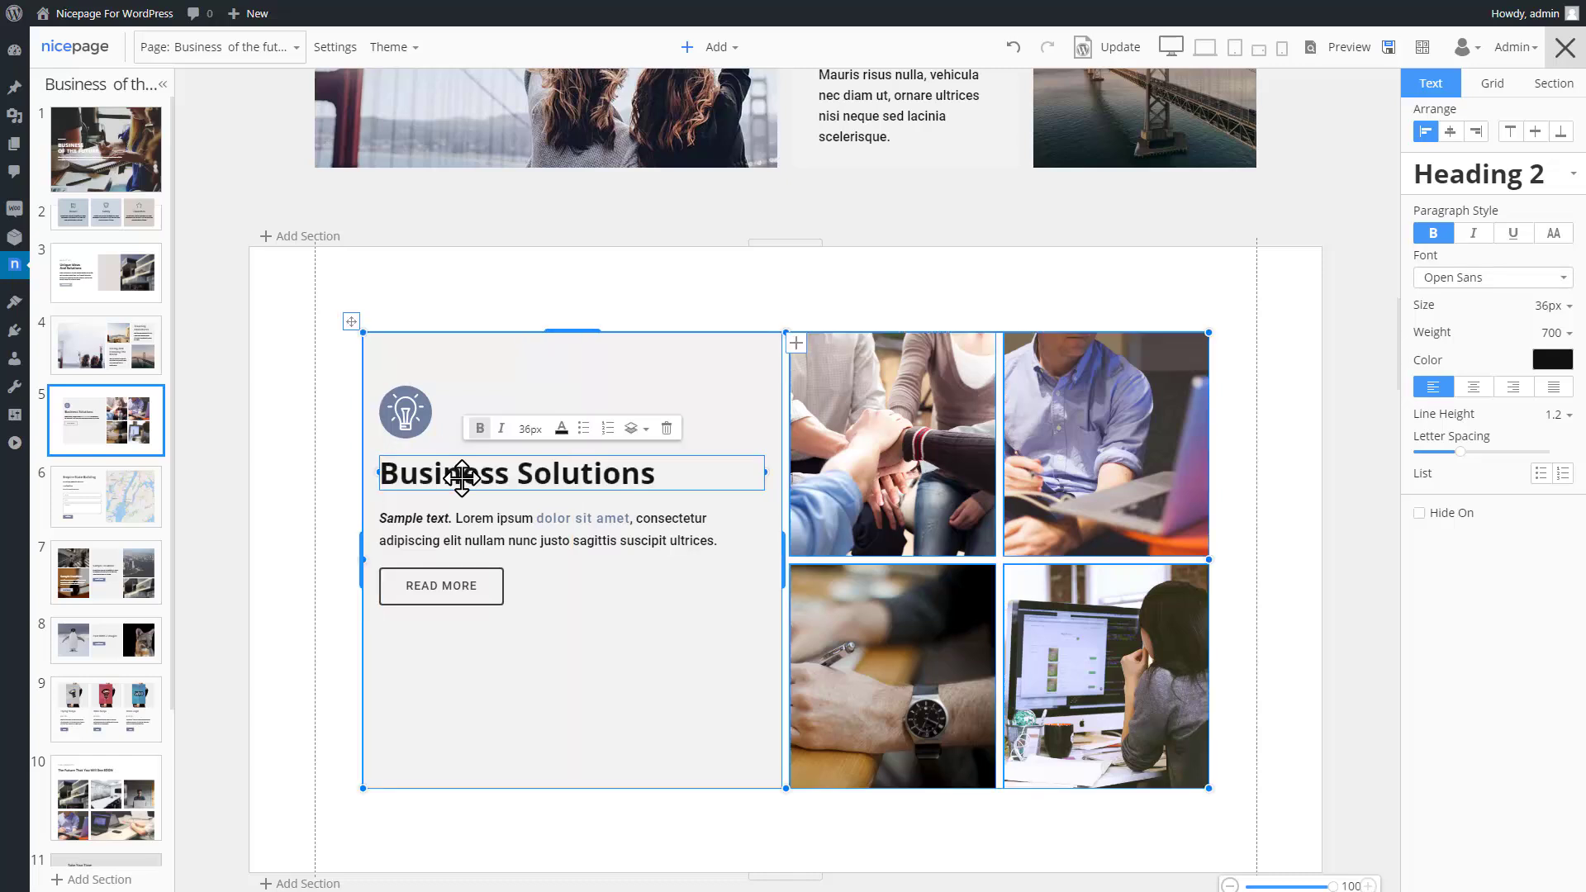
Left-align the left cell's icon, heading, paragraph and button, and centre them vertically.
click(435, 359)
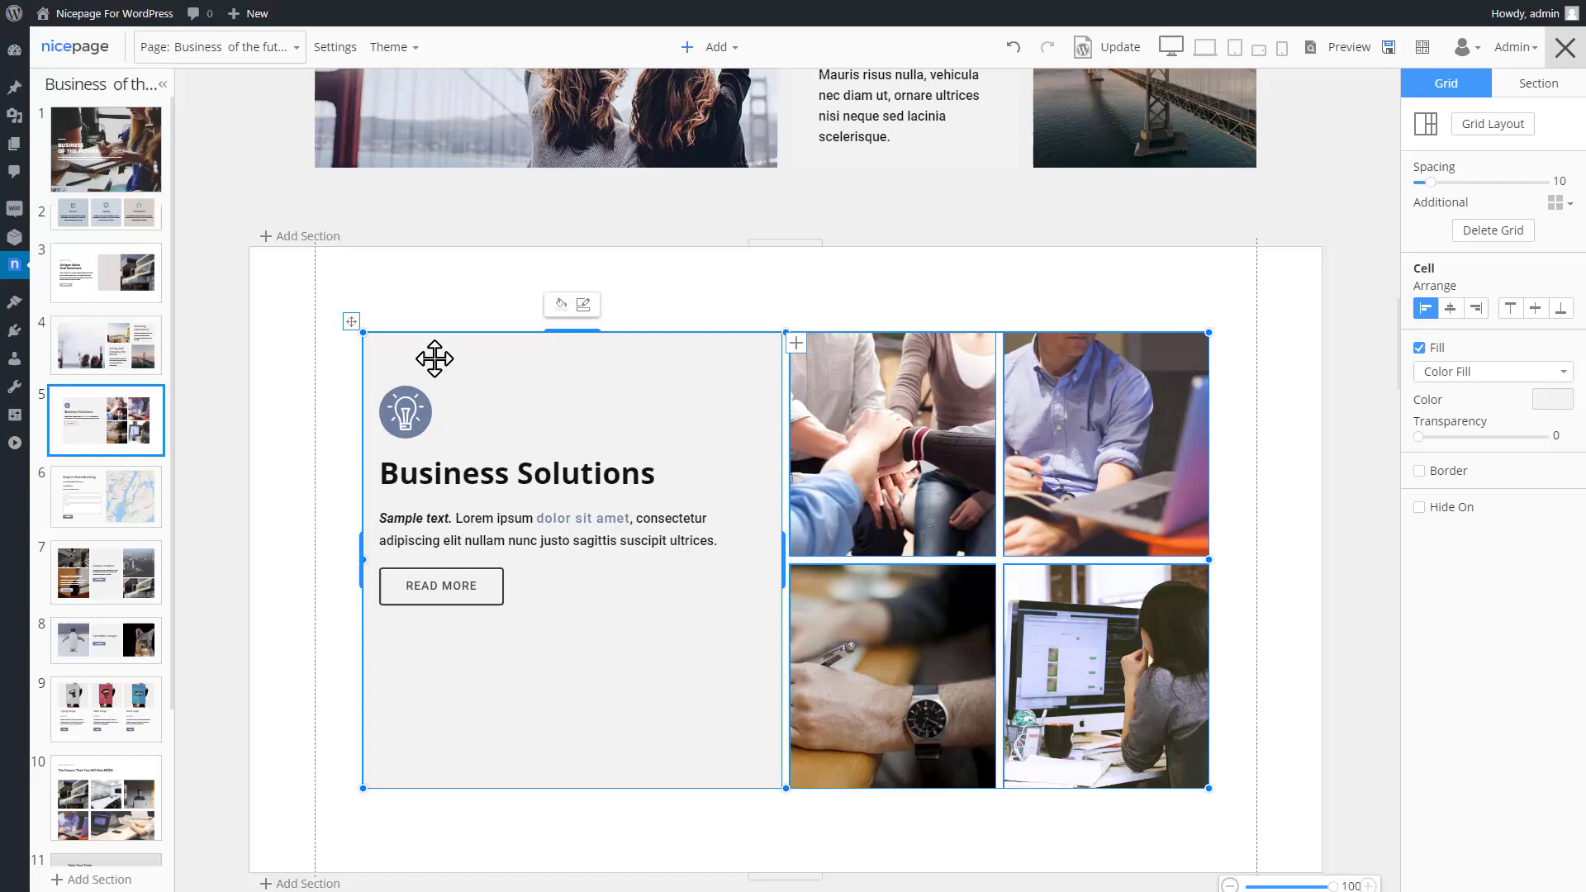
click(1451, 310)
click(1476, 310)
click(1427, 310)
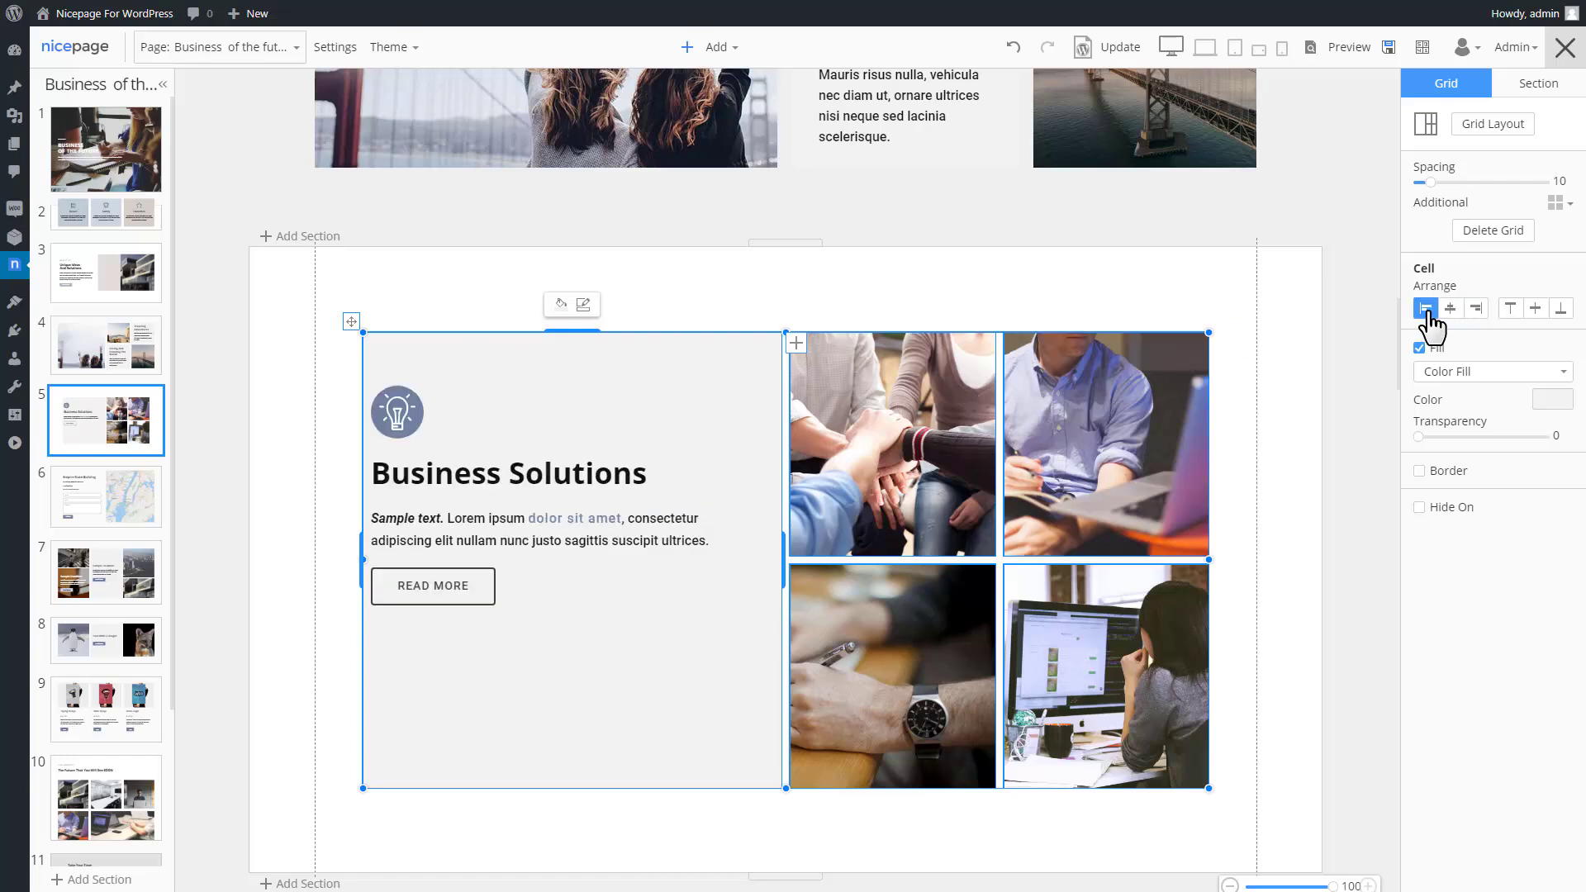
click(1536, 308)
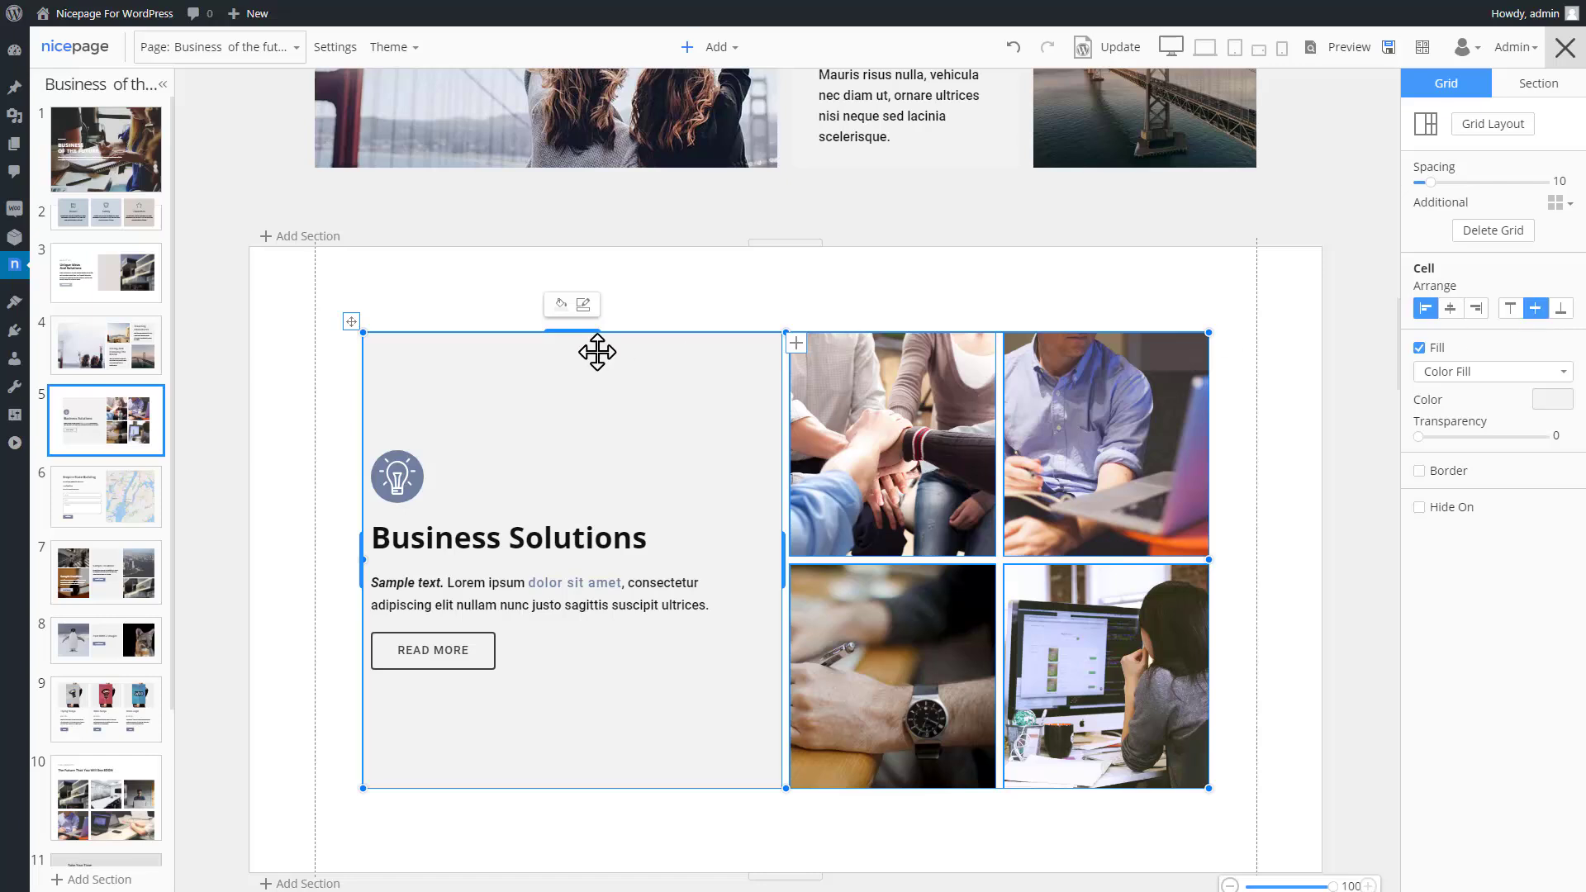
click(659, 308)
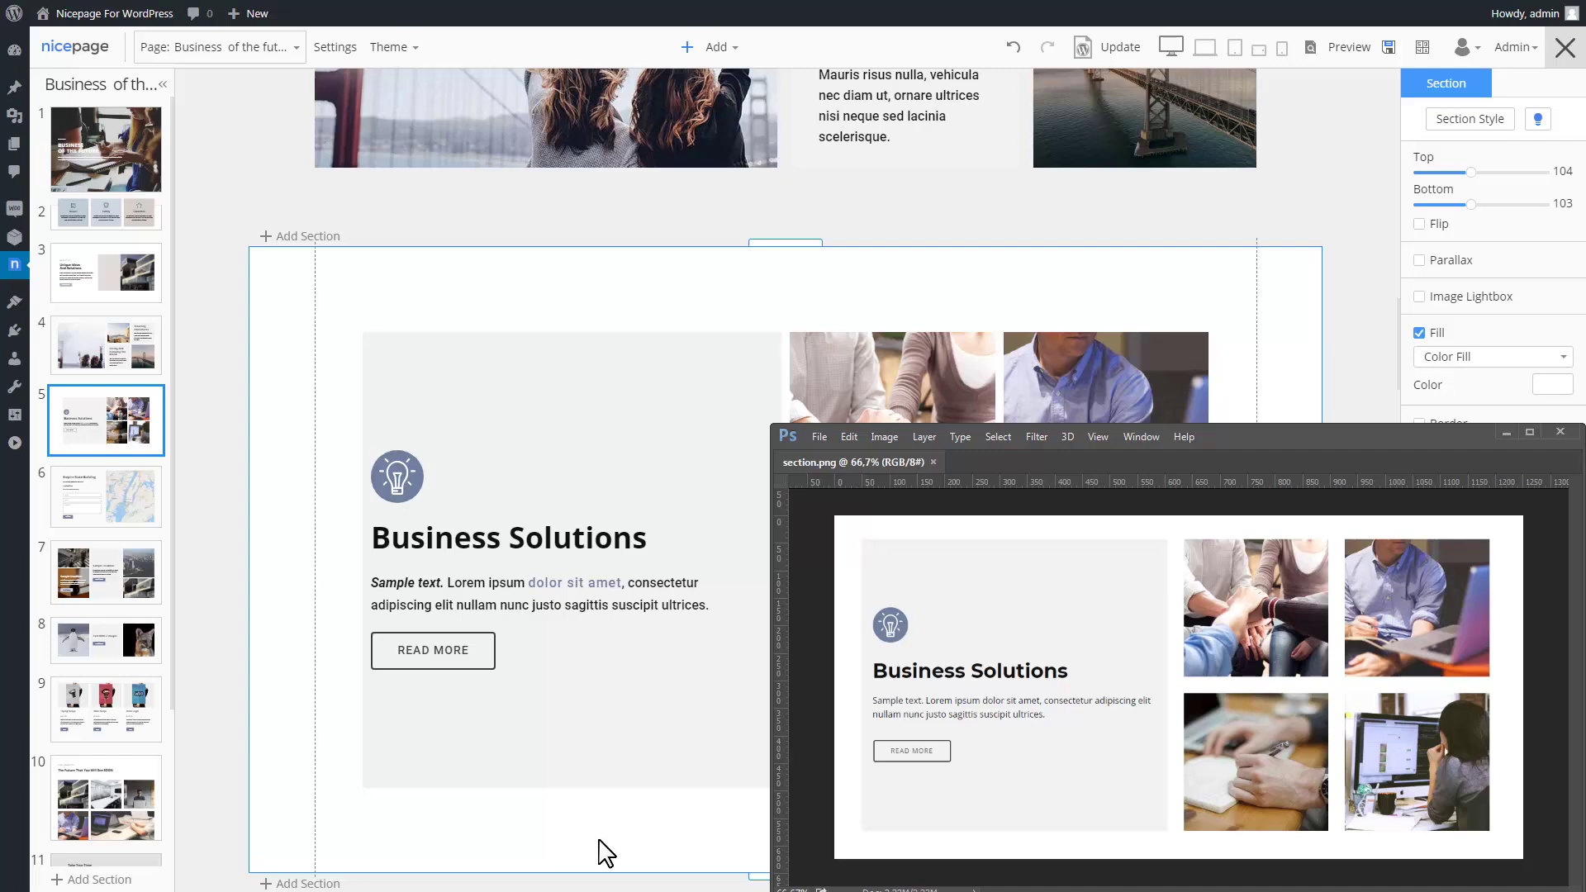
Add a blank section with a one-row two-column grid and clear both cells' placeholder images.
scroll(643, 740, down, 2)
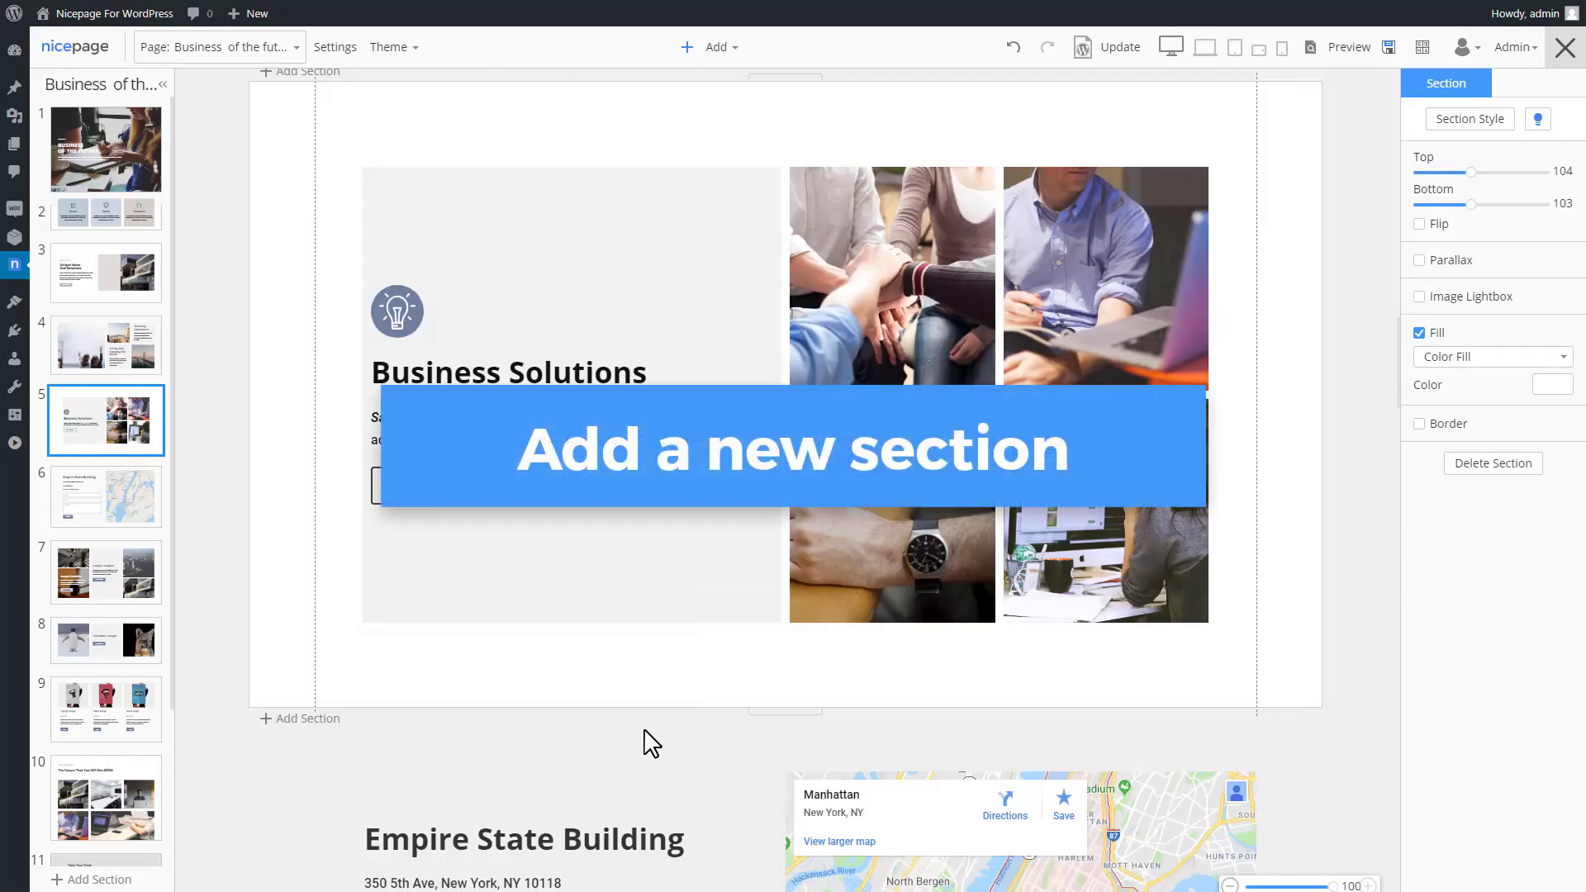
click(327, 720)
click(429, 161)
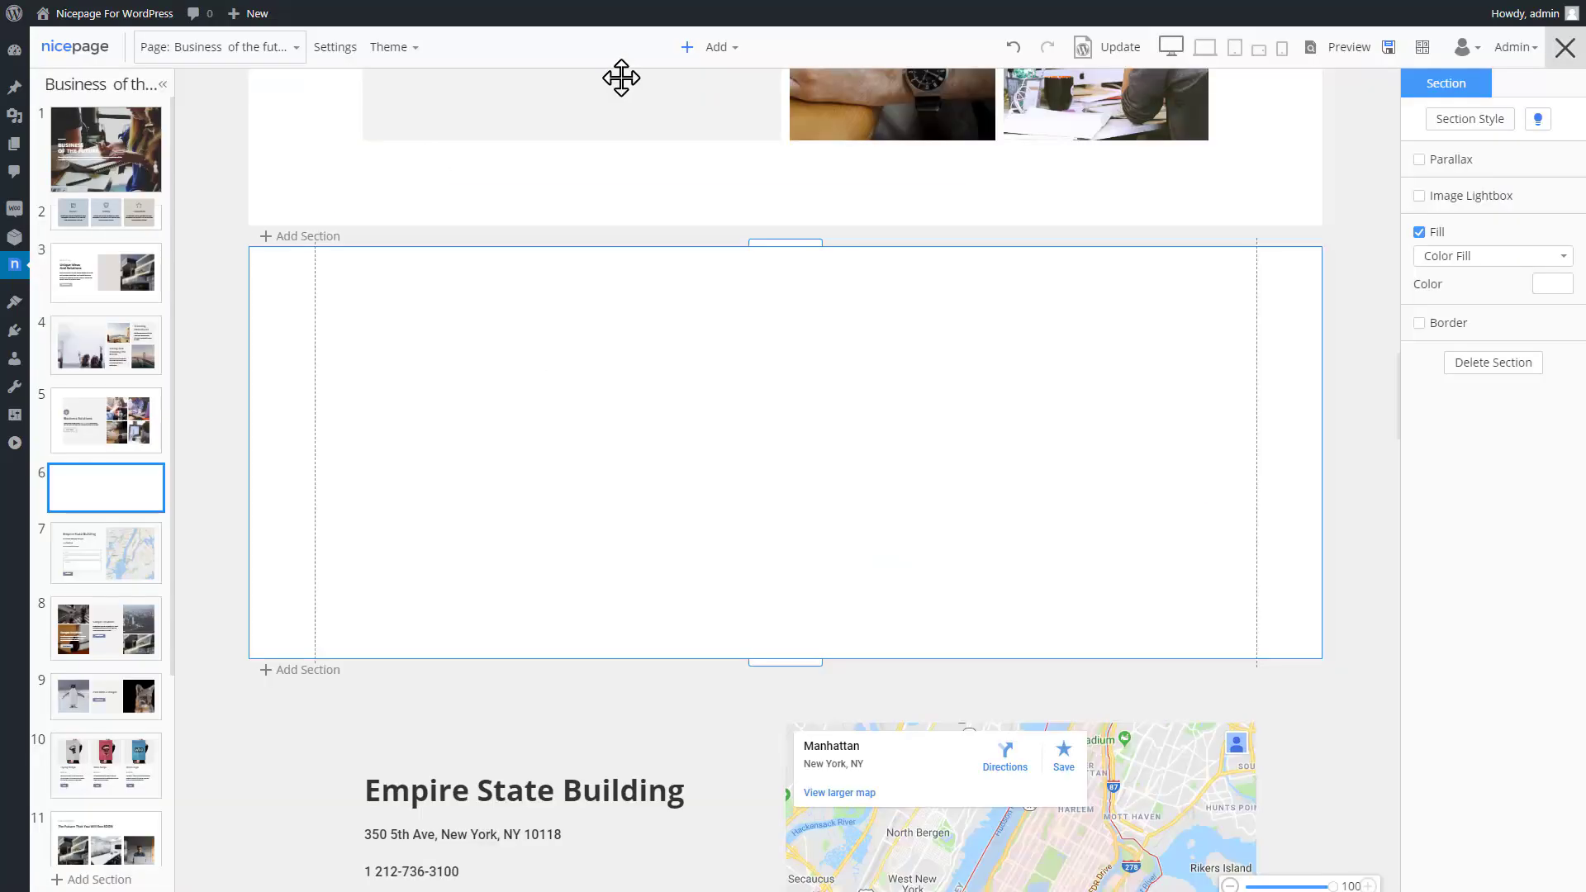
click(731, 51)
click(713, 117)
click(541, 176)
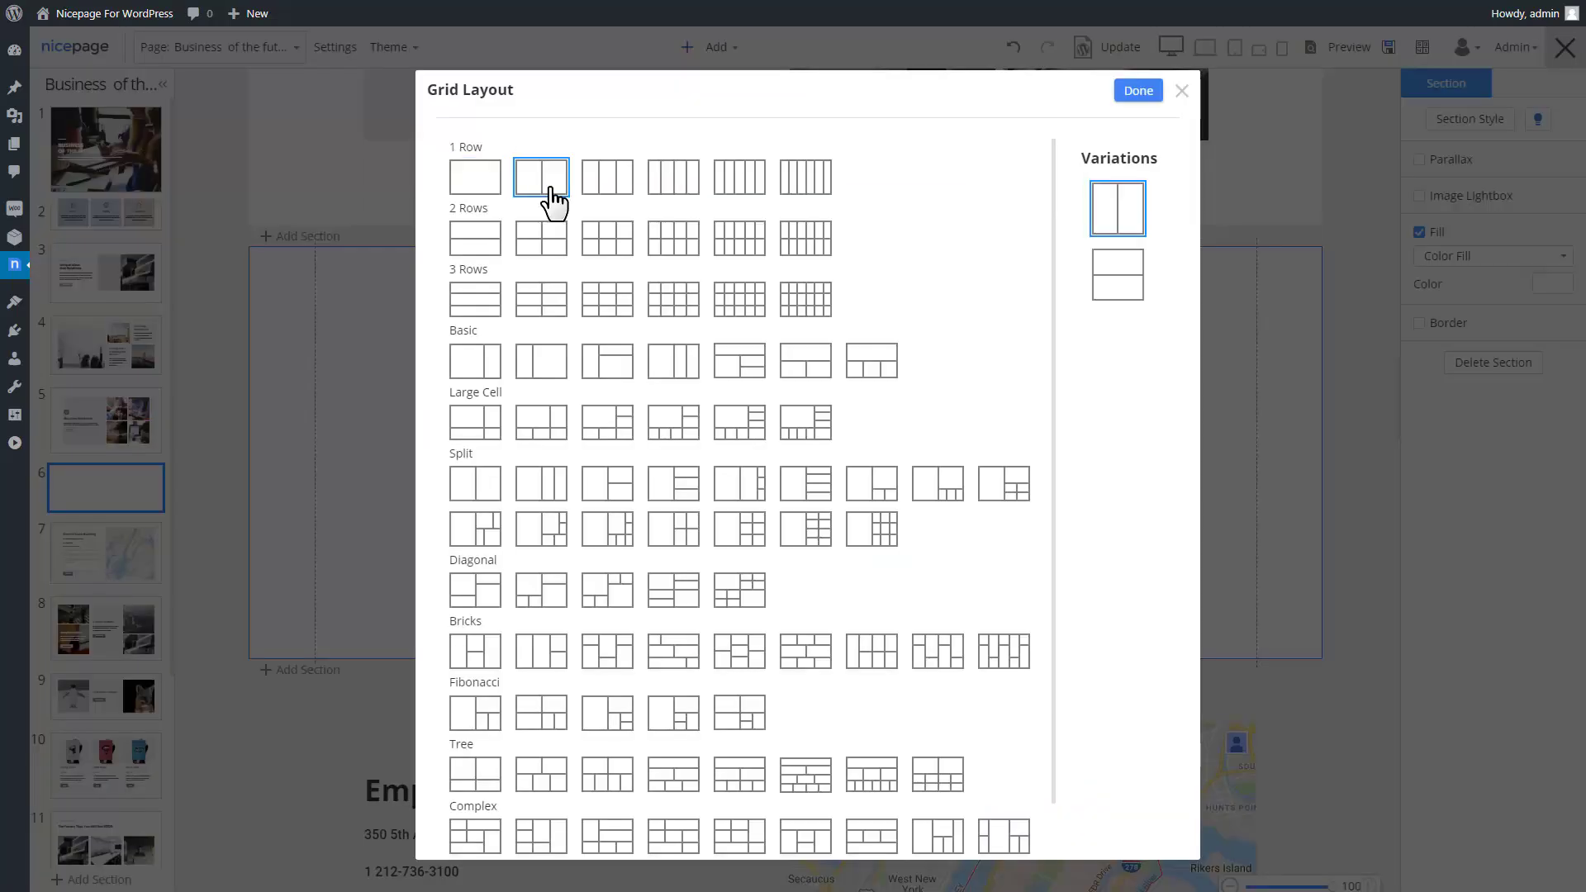
click(1138, 91)
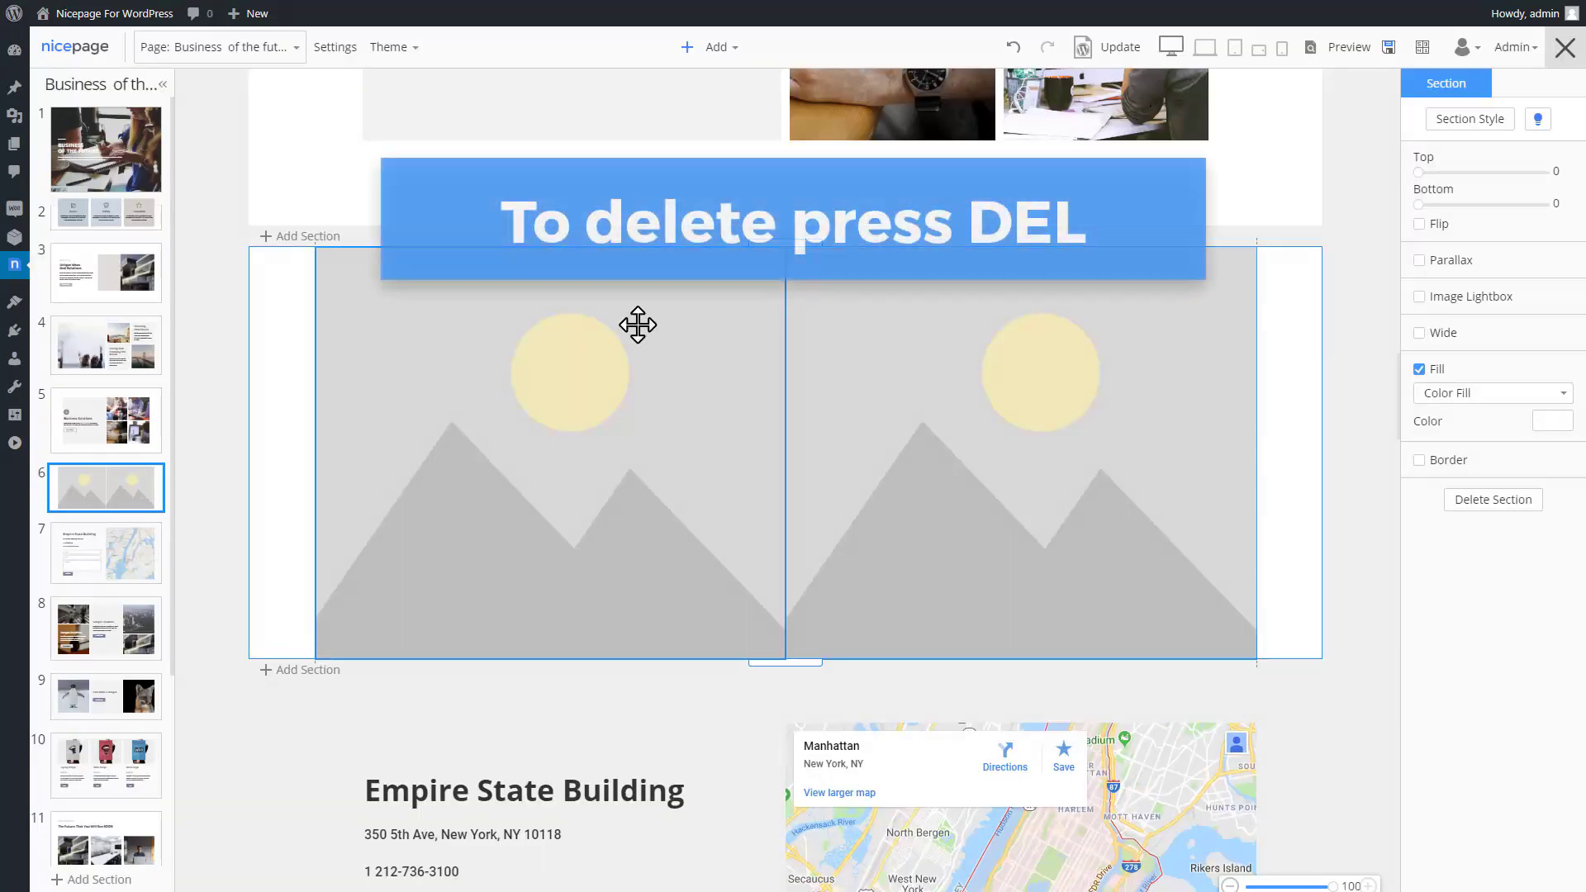
key(Delete)
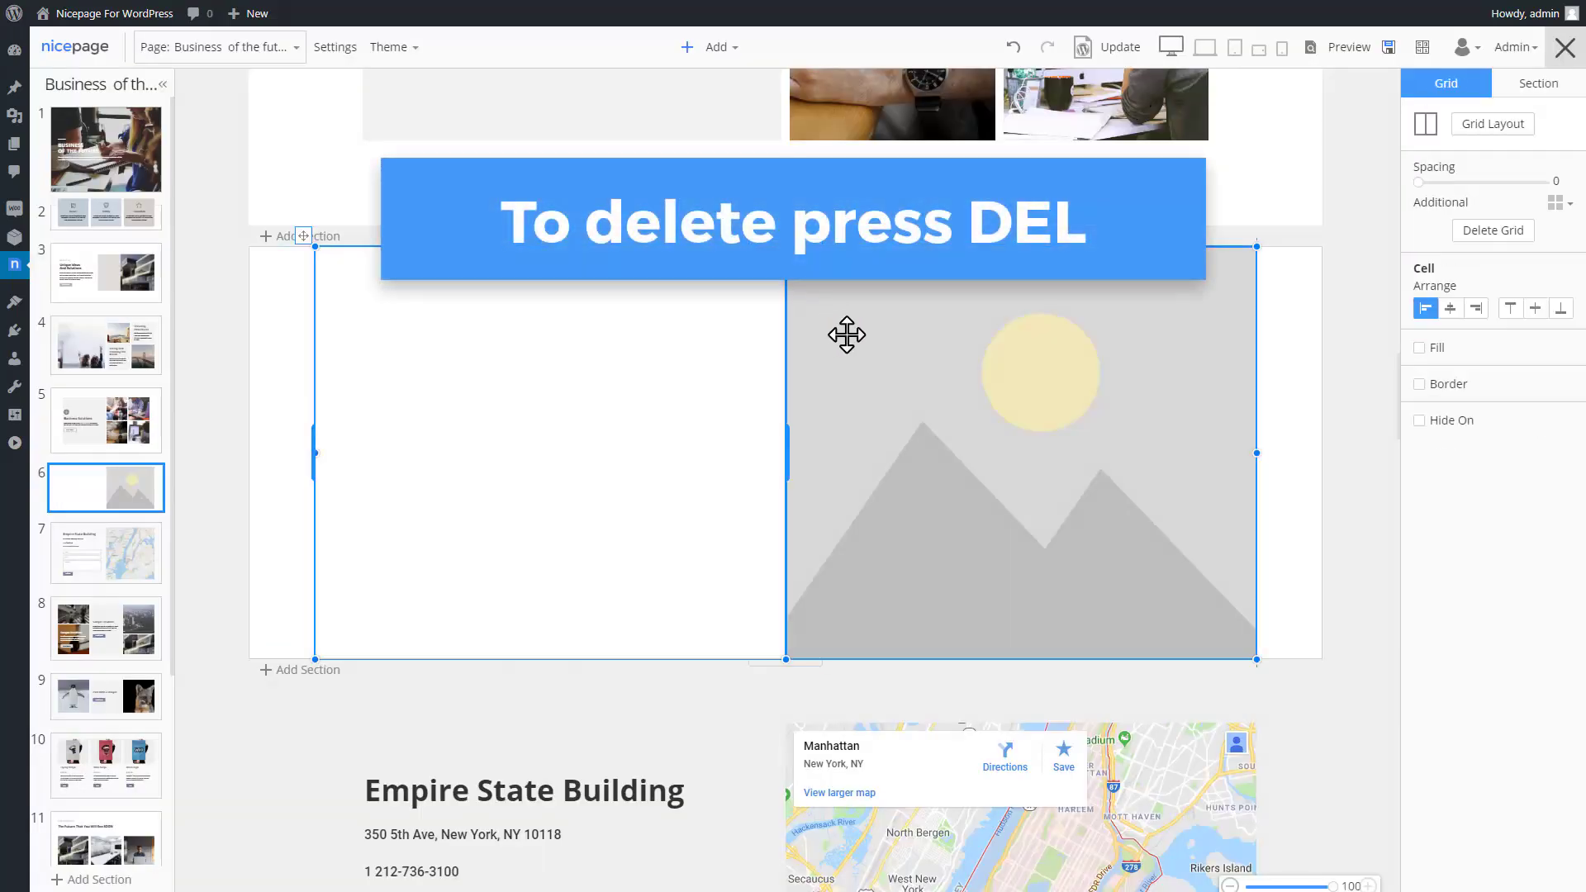
click(847, 335)
key(Delete)
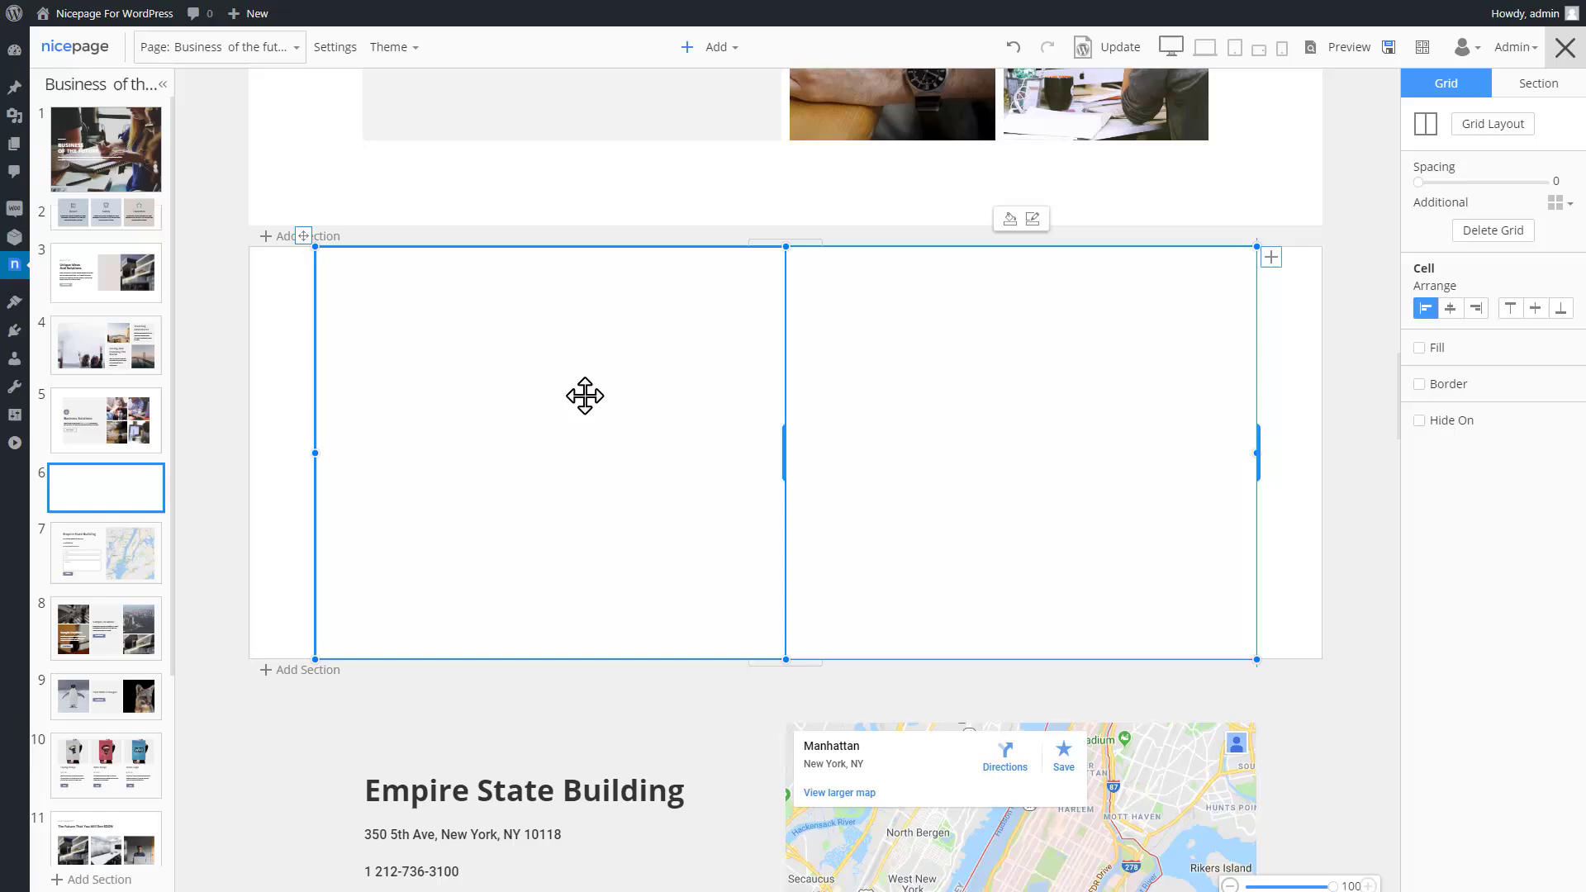
Insert a WordPress Calendar Widget into the left cell and stretch it to fill the cell.
click(584, 397)
click(720, 51)
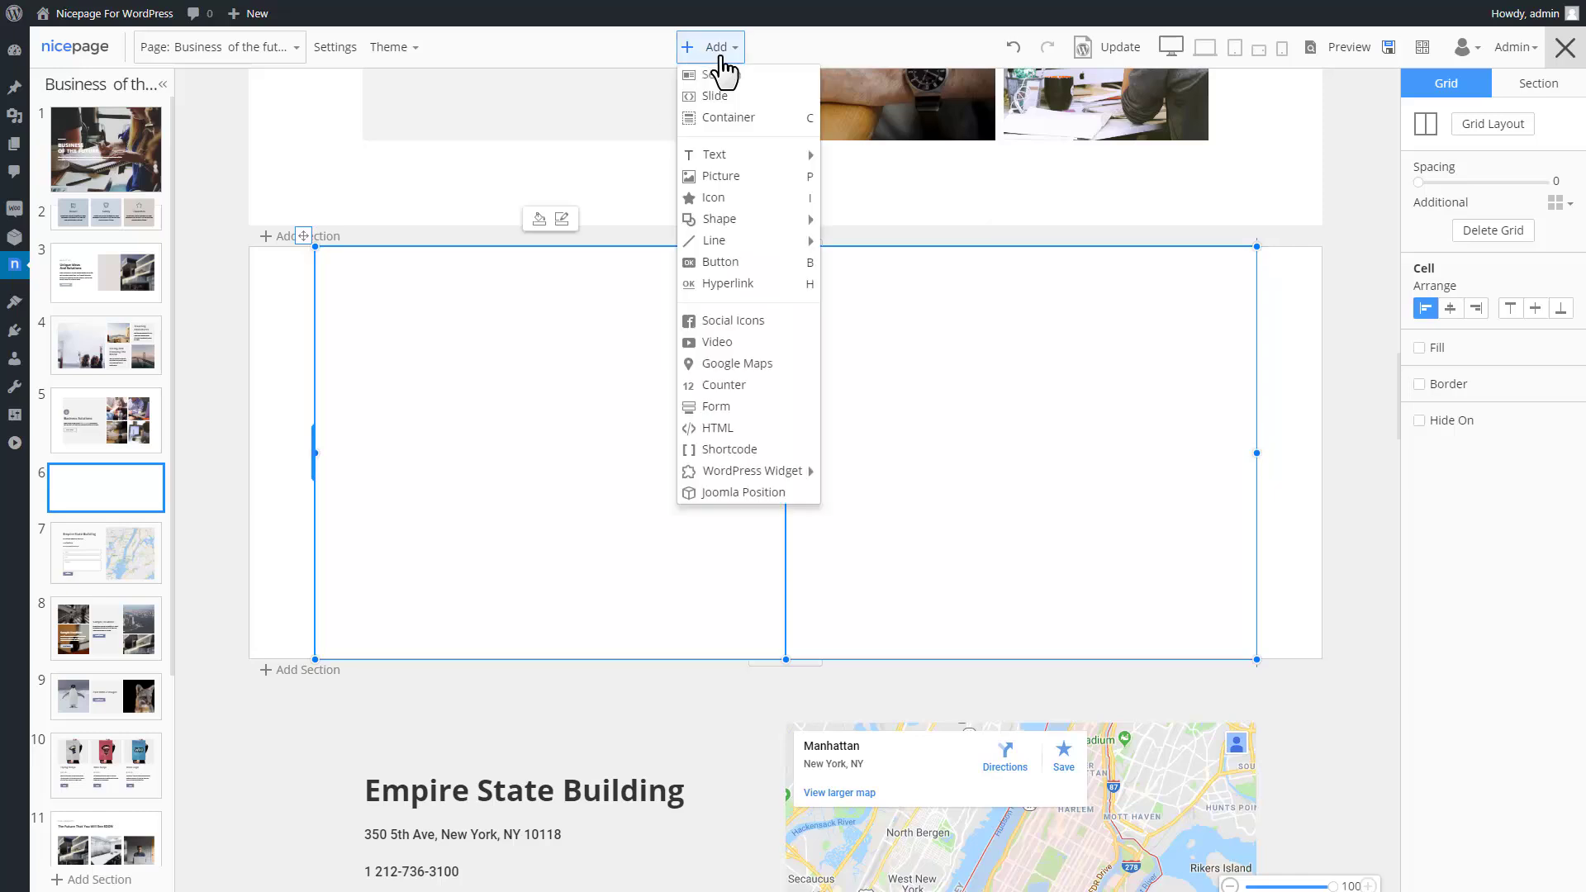
mouse_move(787, 479)
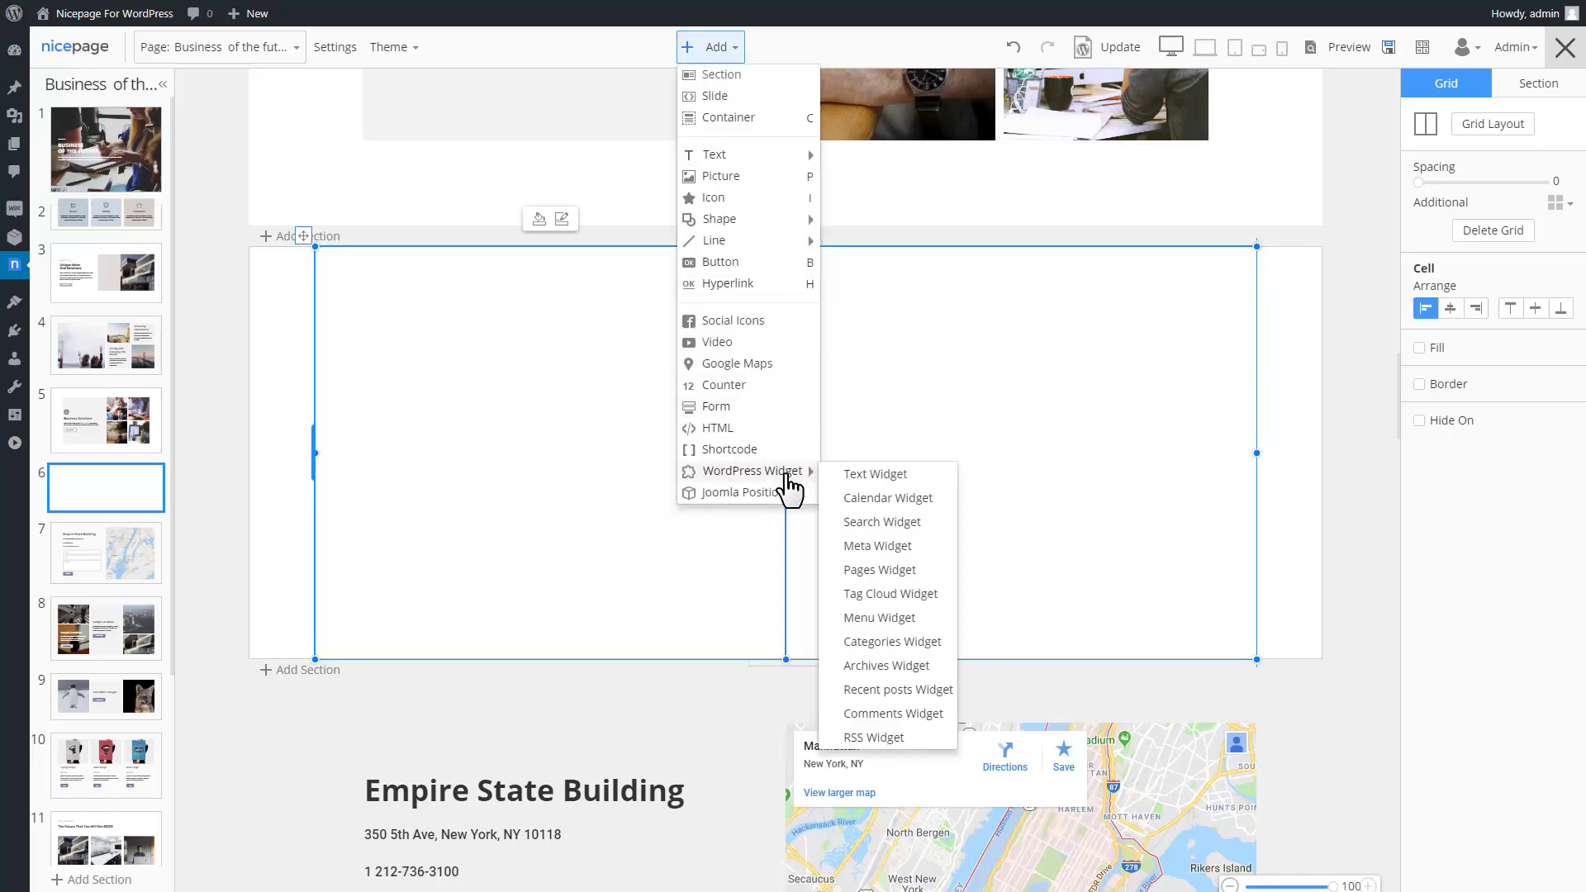
click(931, 502)
drag(435, 350, 326, 255)
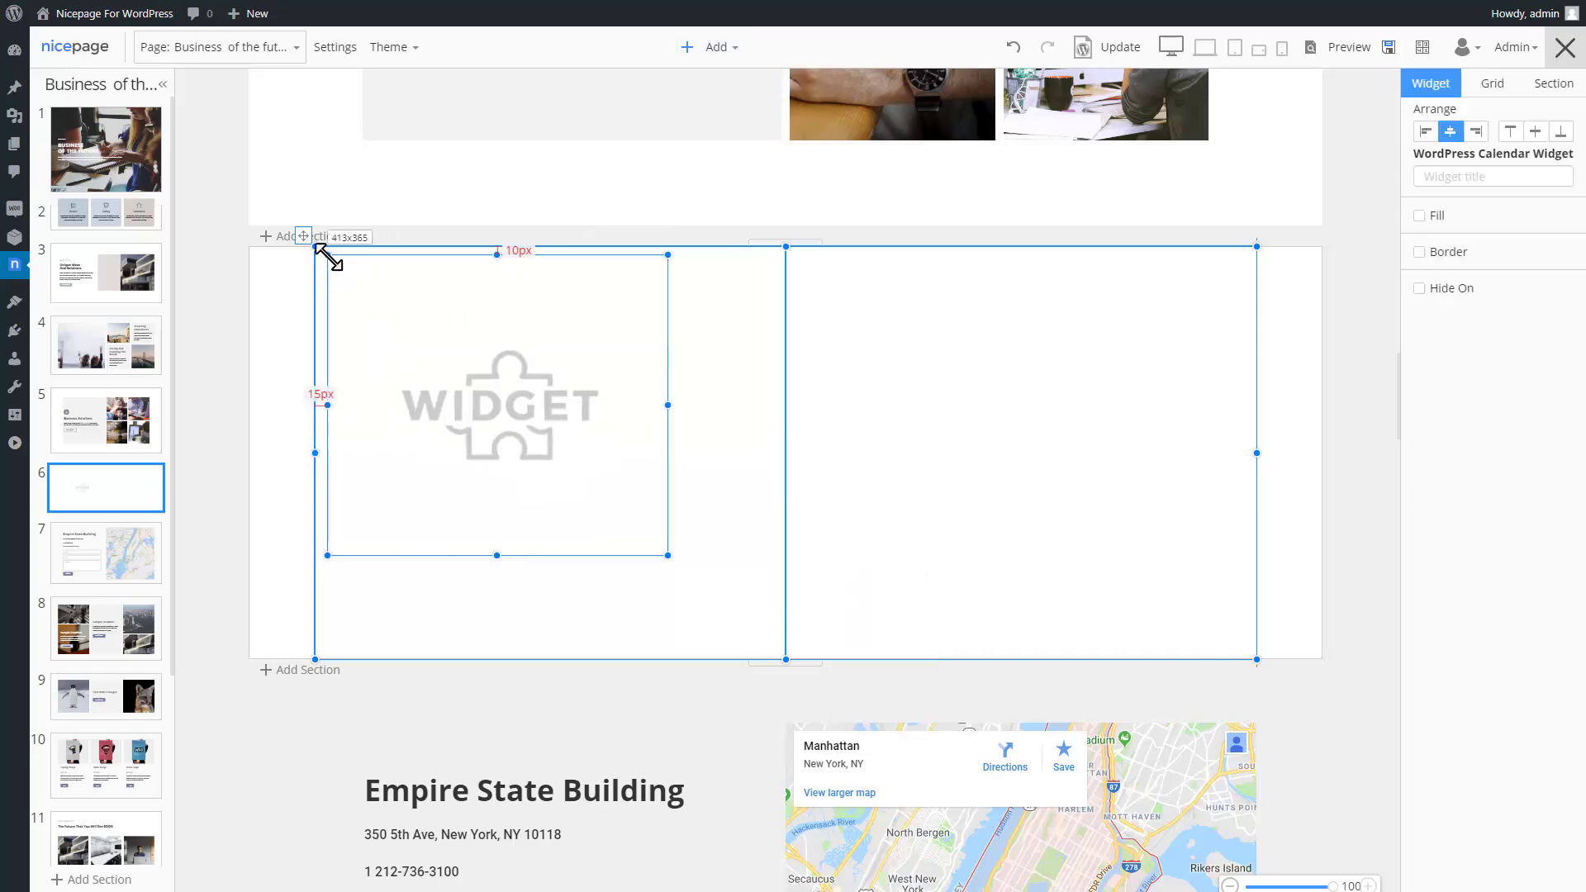
drag(673, 559, 777, 655)
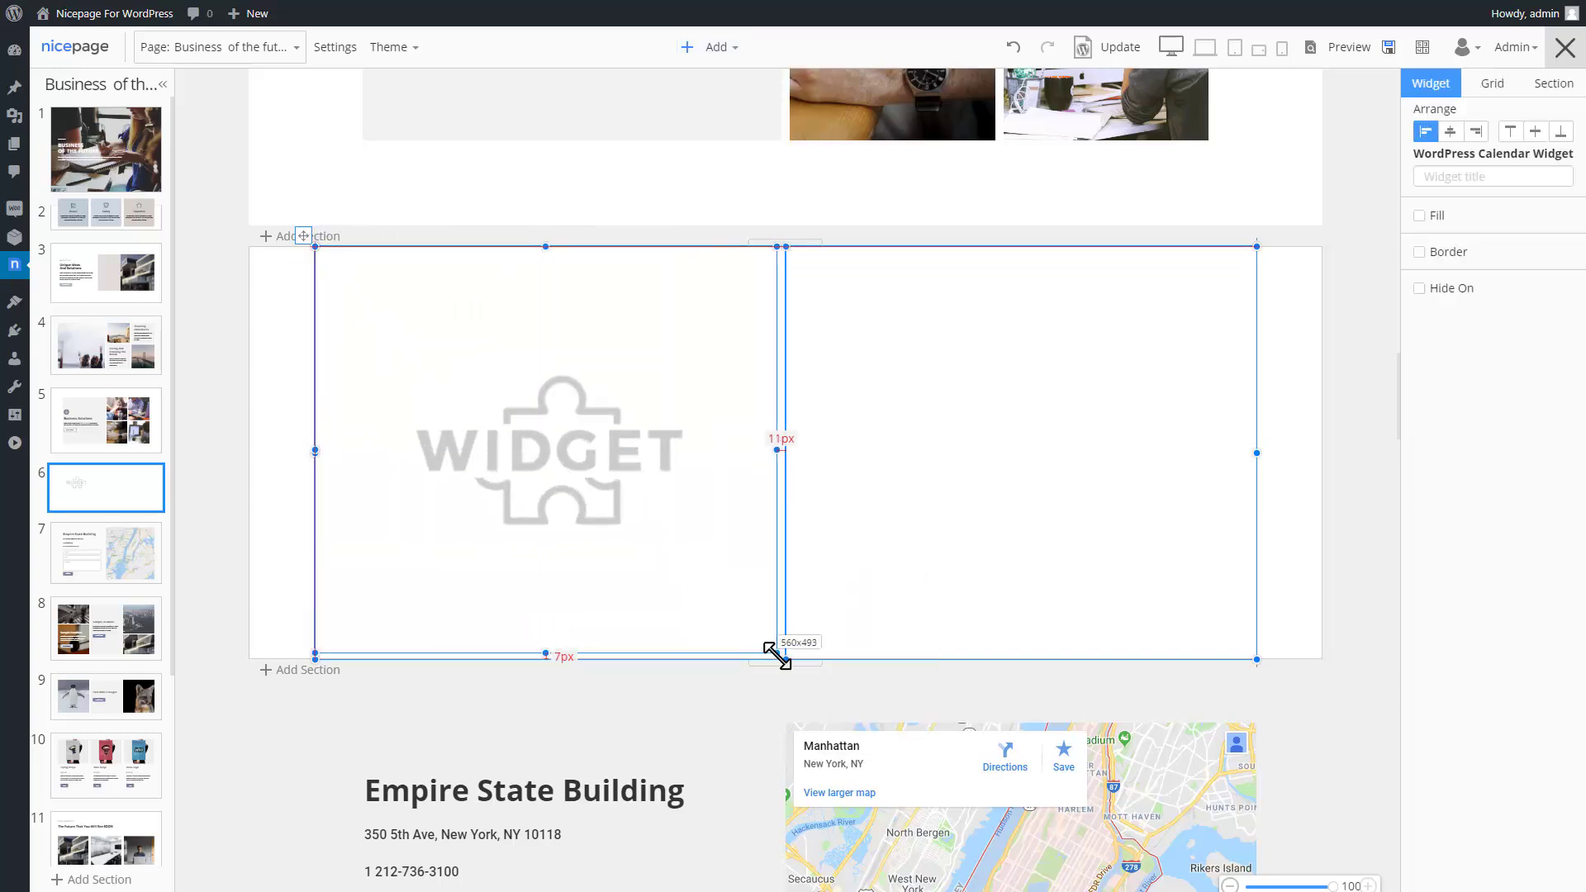
Fill the right cell with a shortcode element holding the pasted four-column gallery shortcode, then save.
click(920, 525)
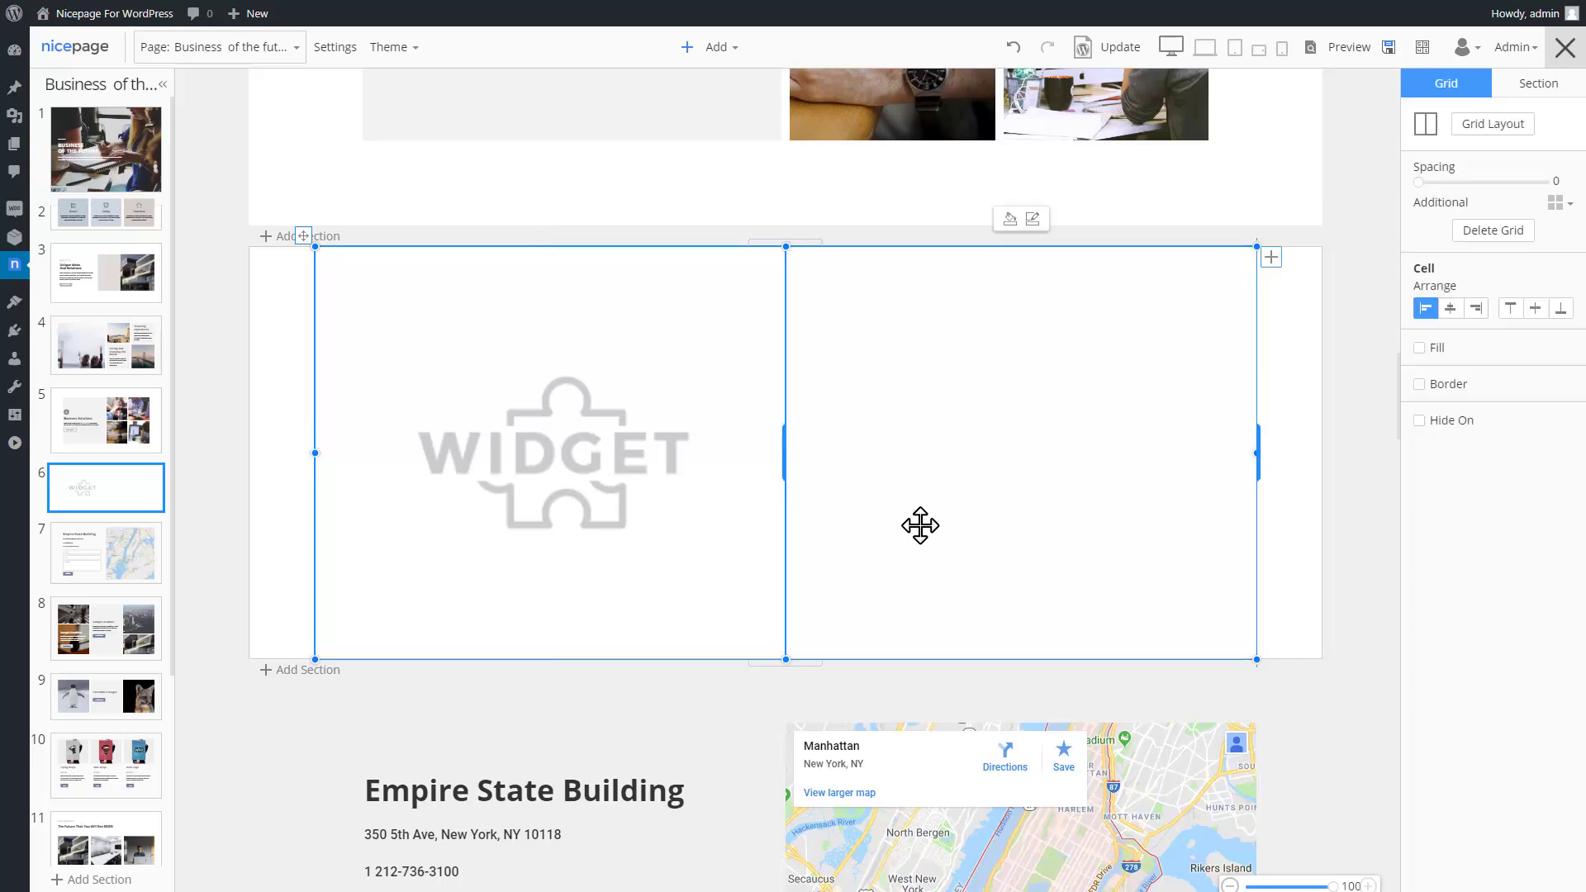
click(730, 56)
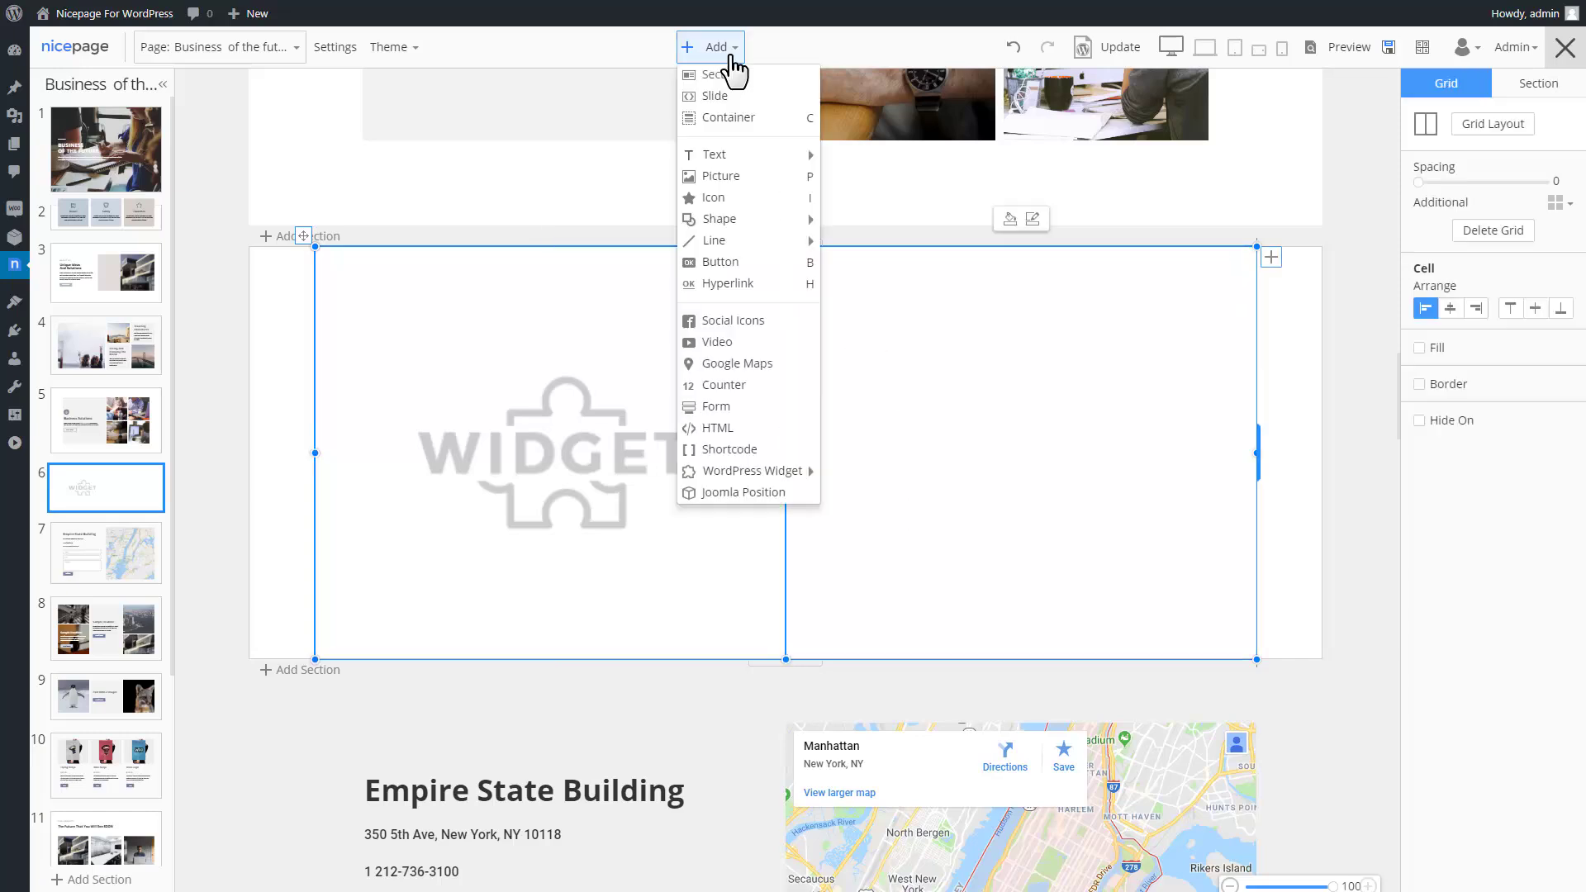
click(727, 450)
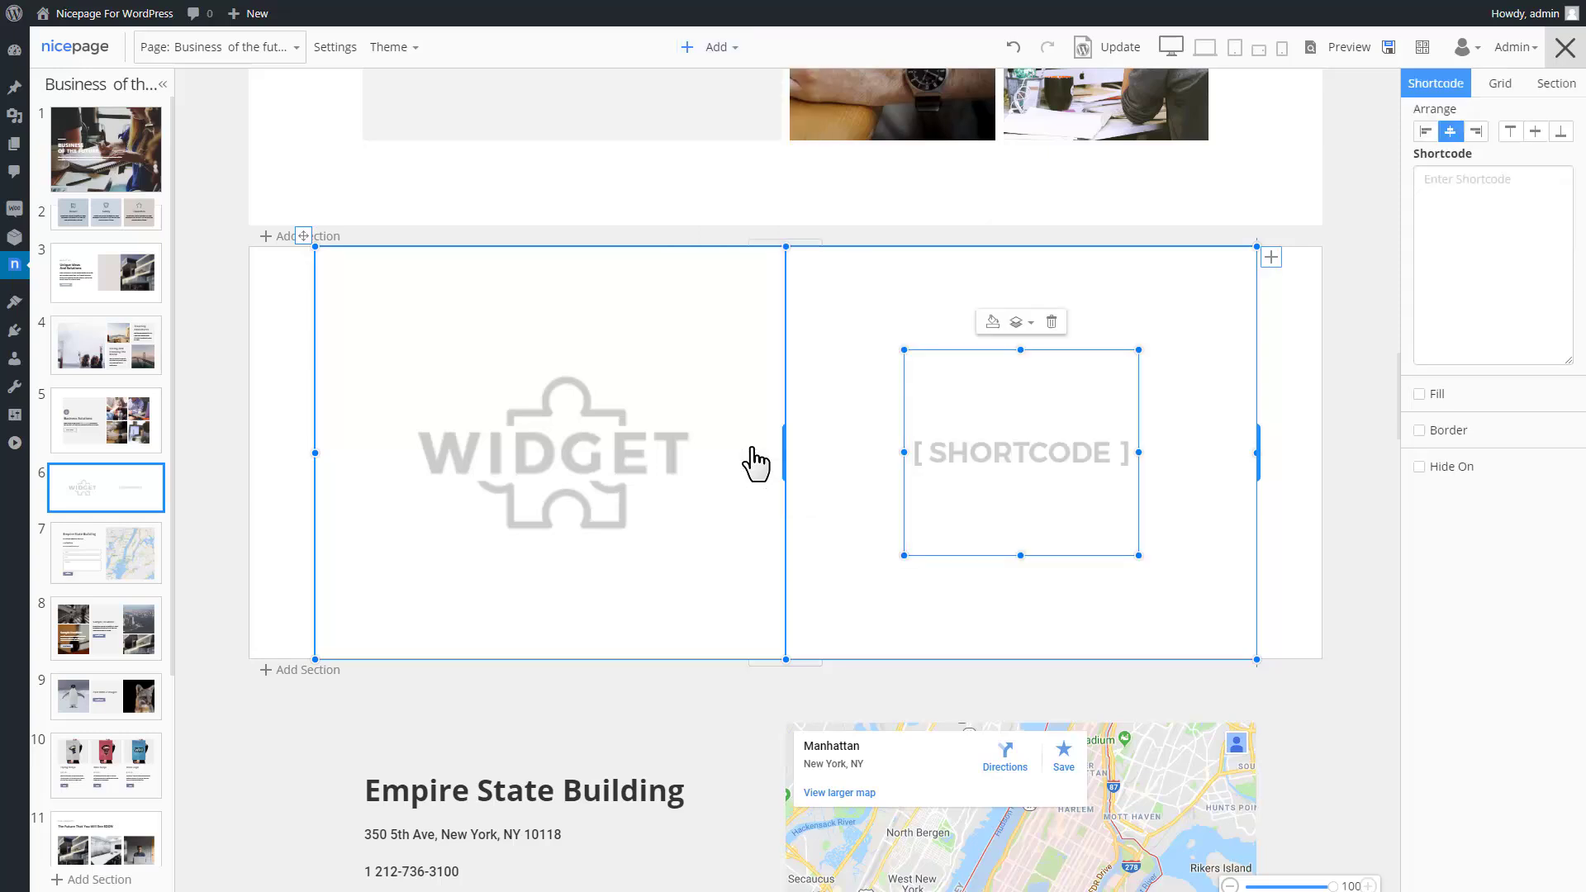
click(1436, 220)
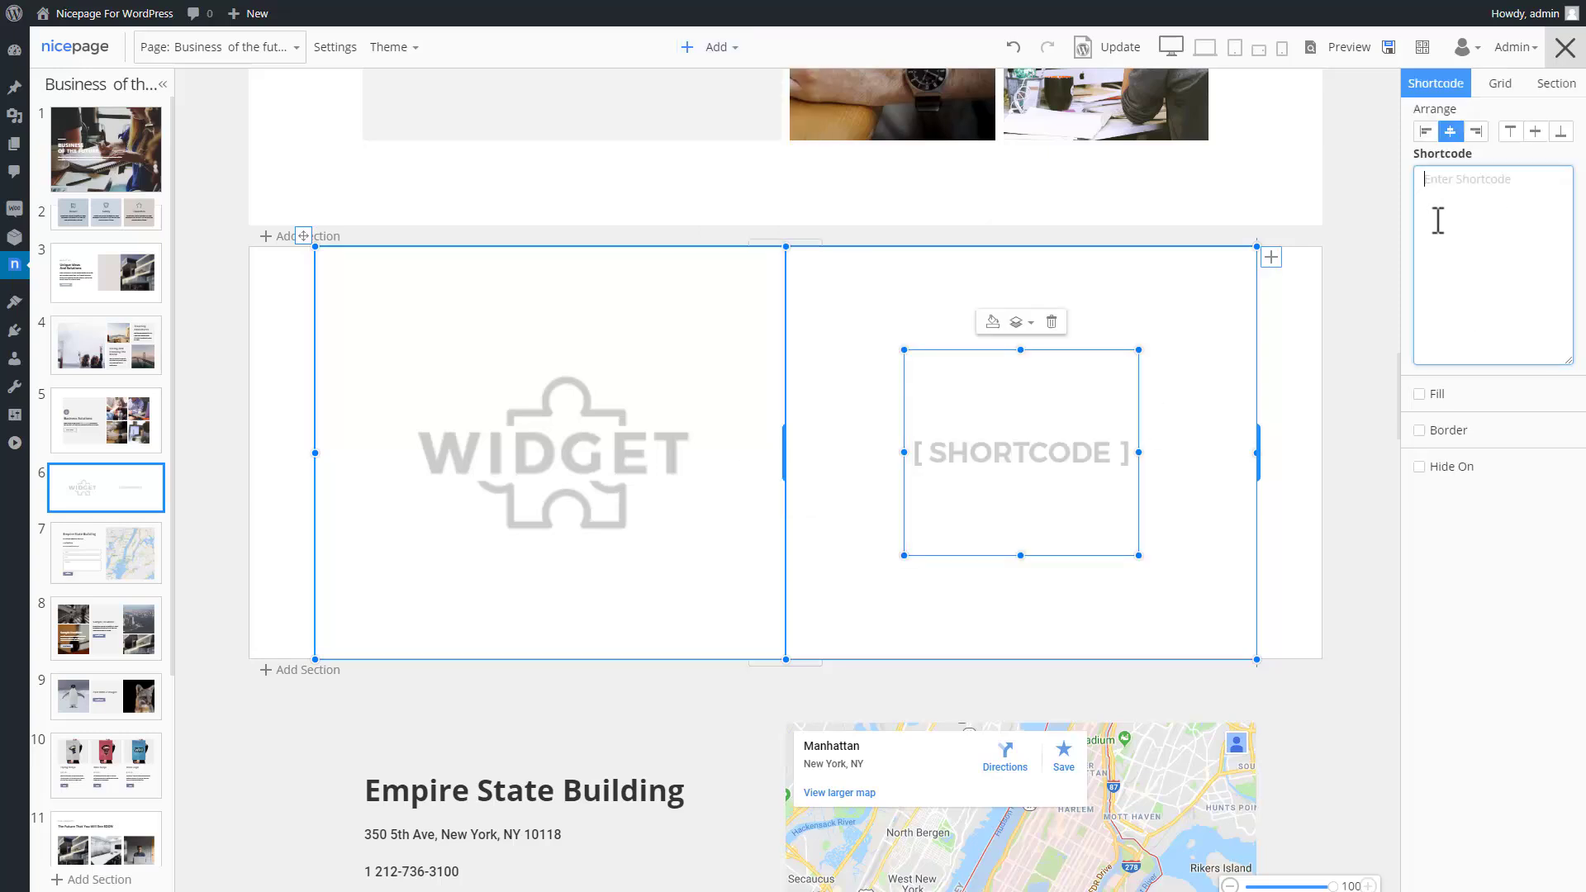
text([gallery columns="4" ids="1102,1098,1099,1100,1093,1092,1091,1089"])
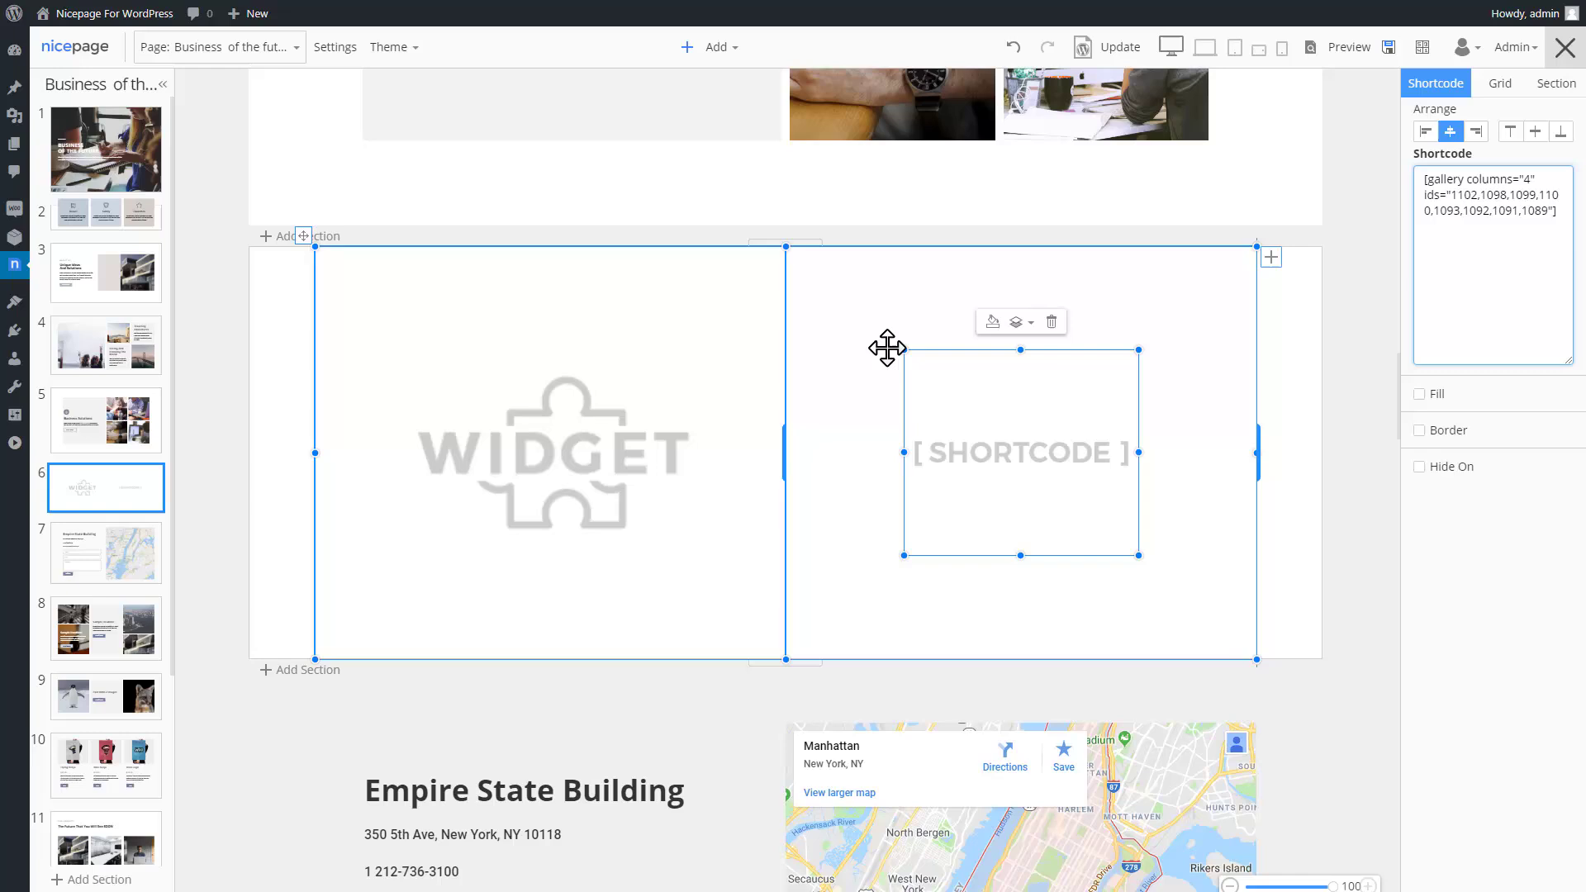
drag(904, 350, 787, 246)
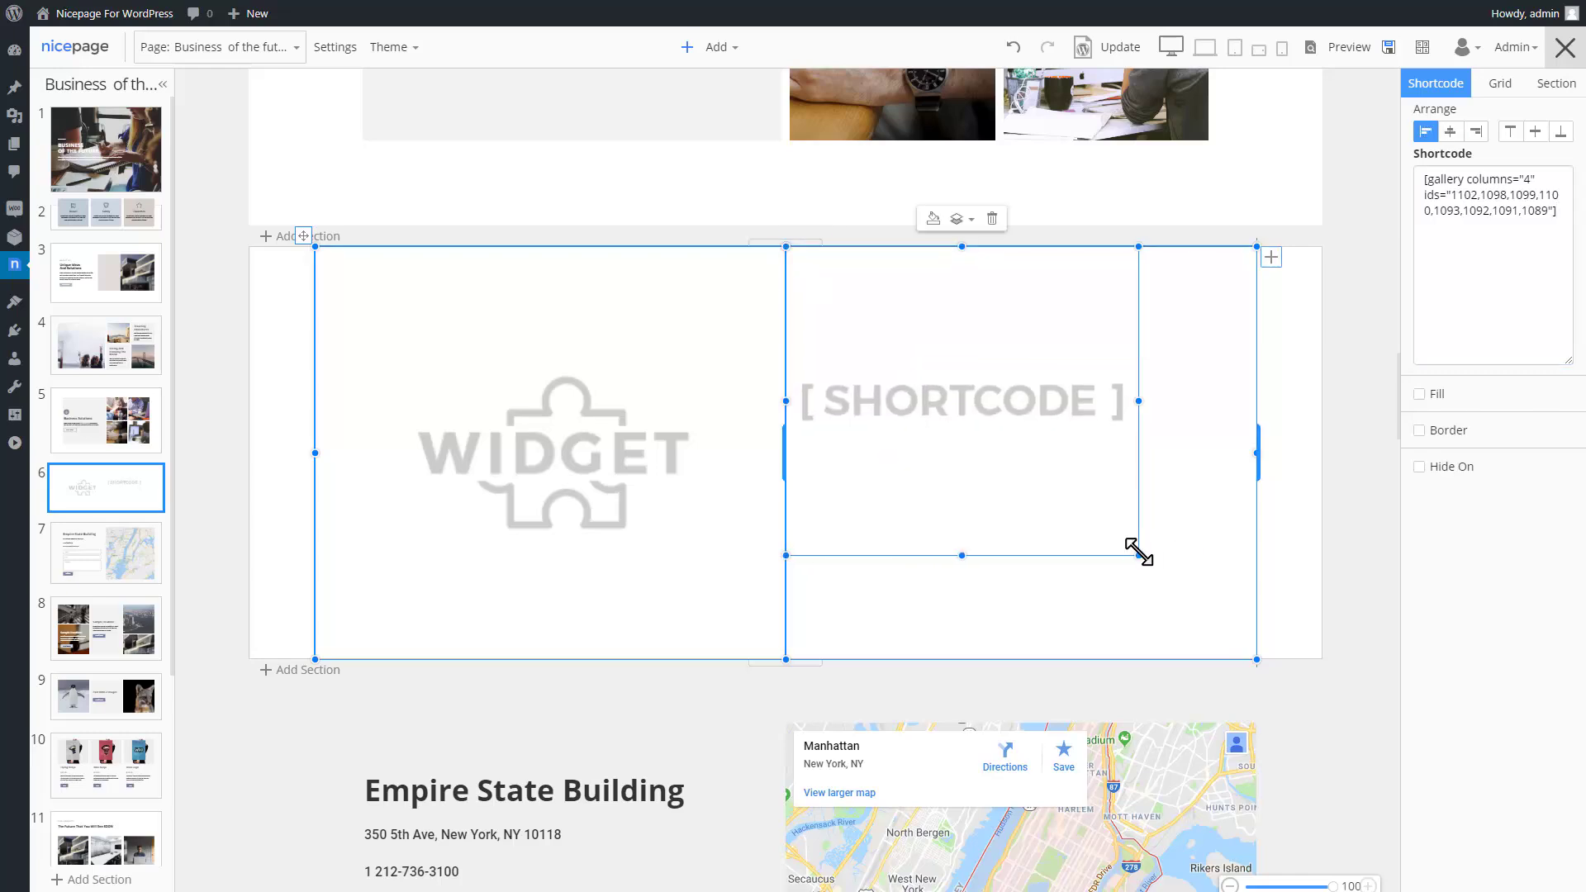
drag(1138, 555, 1252, 655)
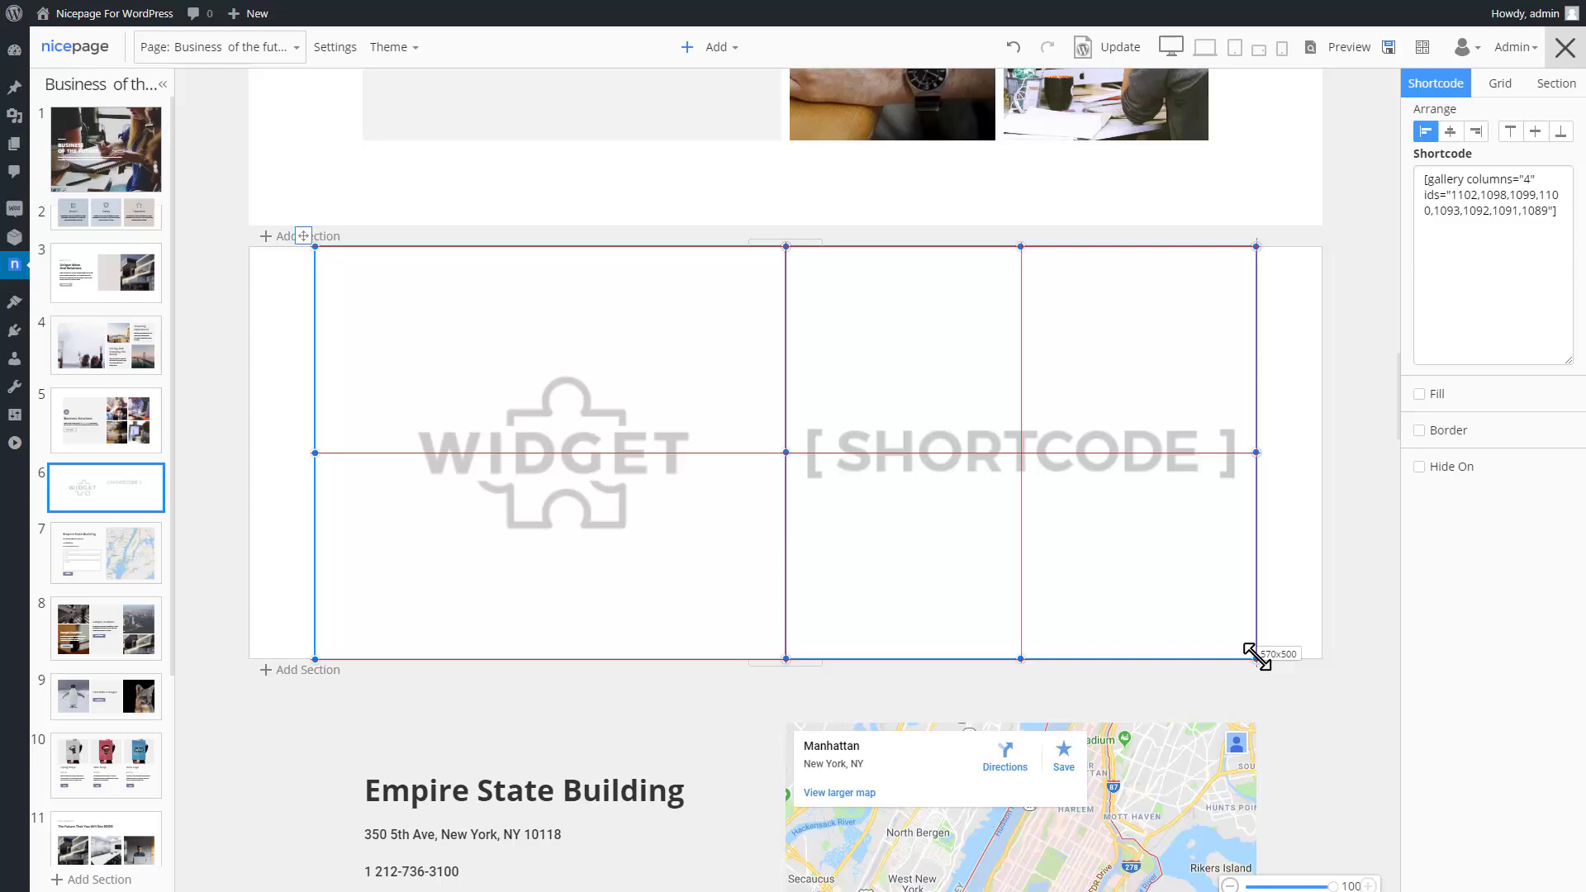
click(1303, 564)
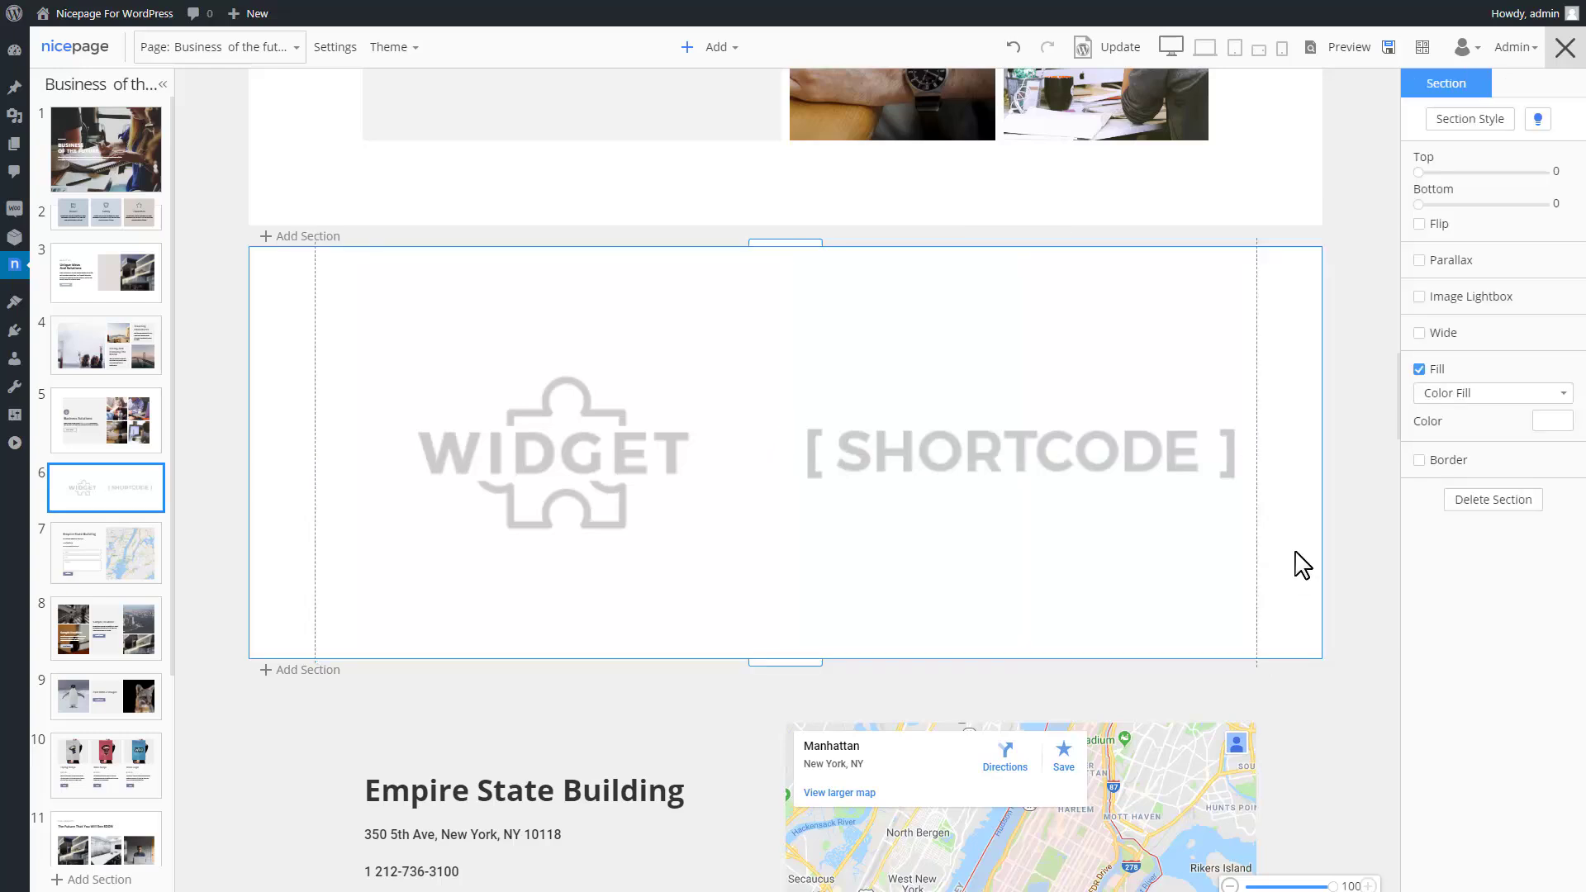
click(1095, 48)
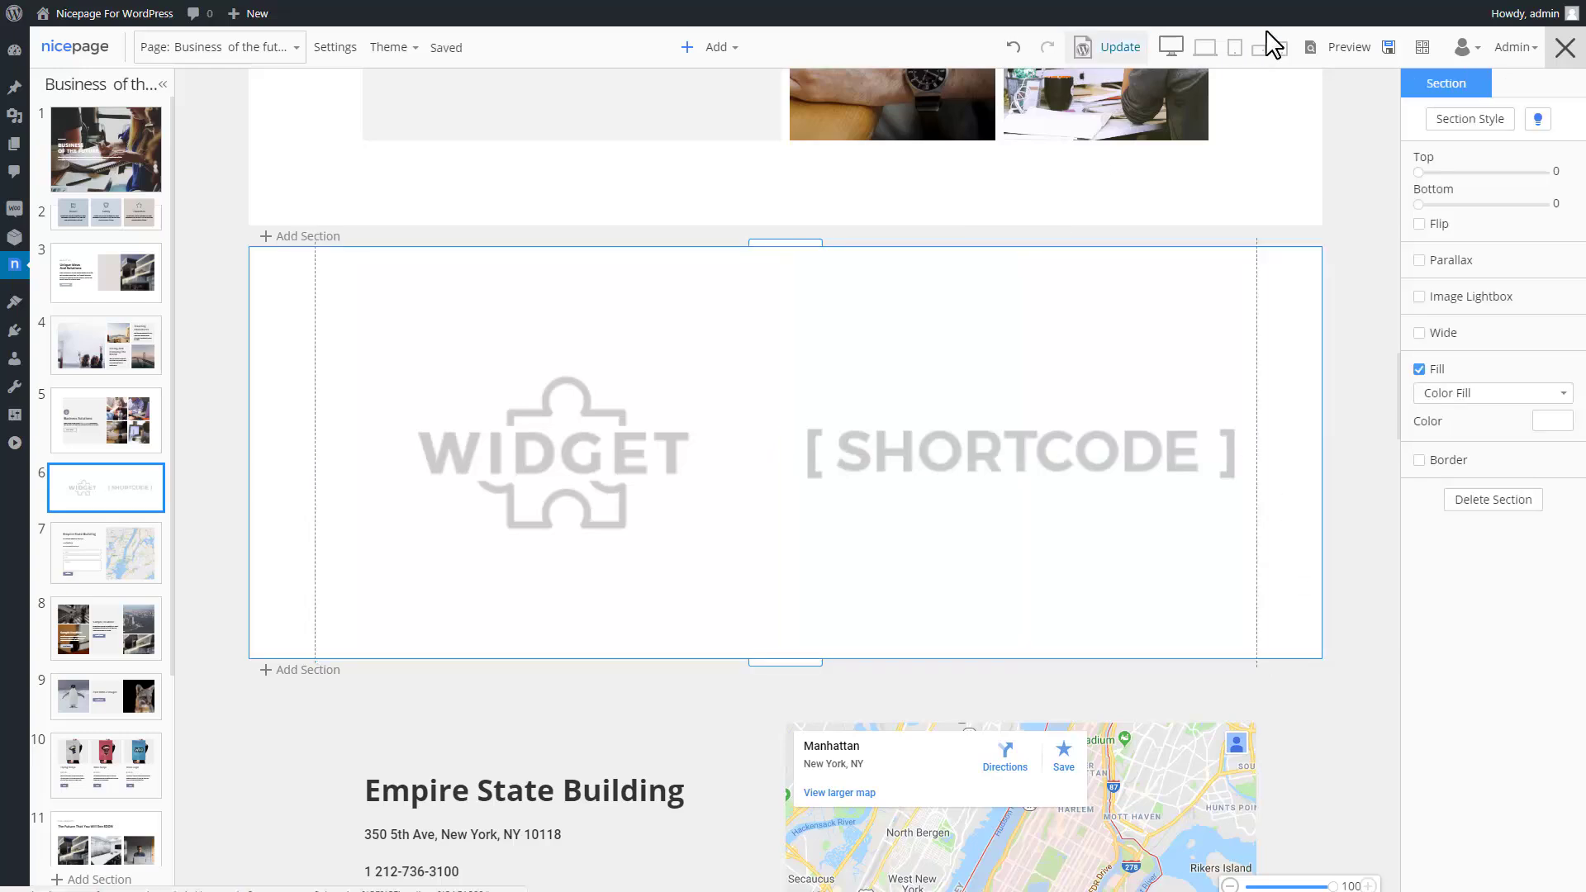
click(1348, 47)
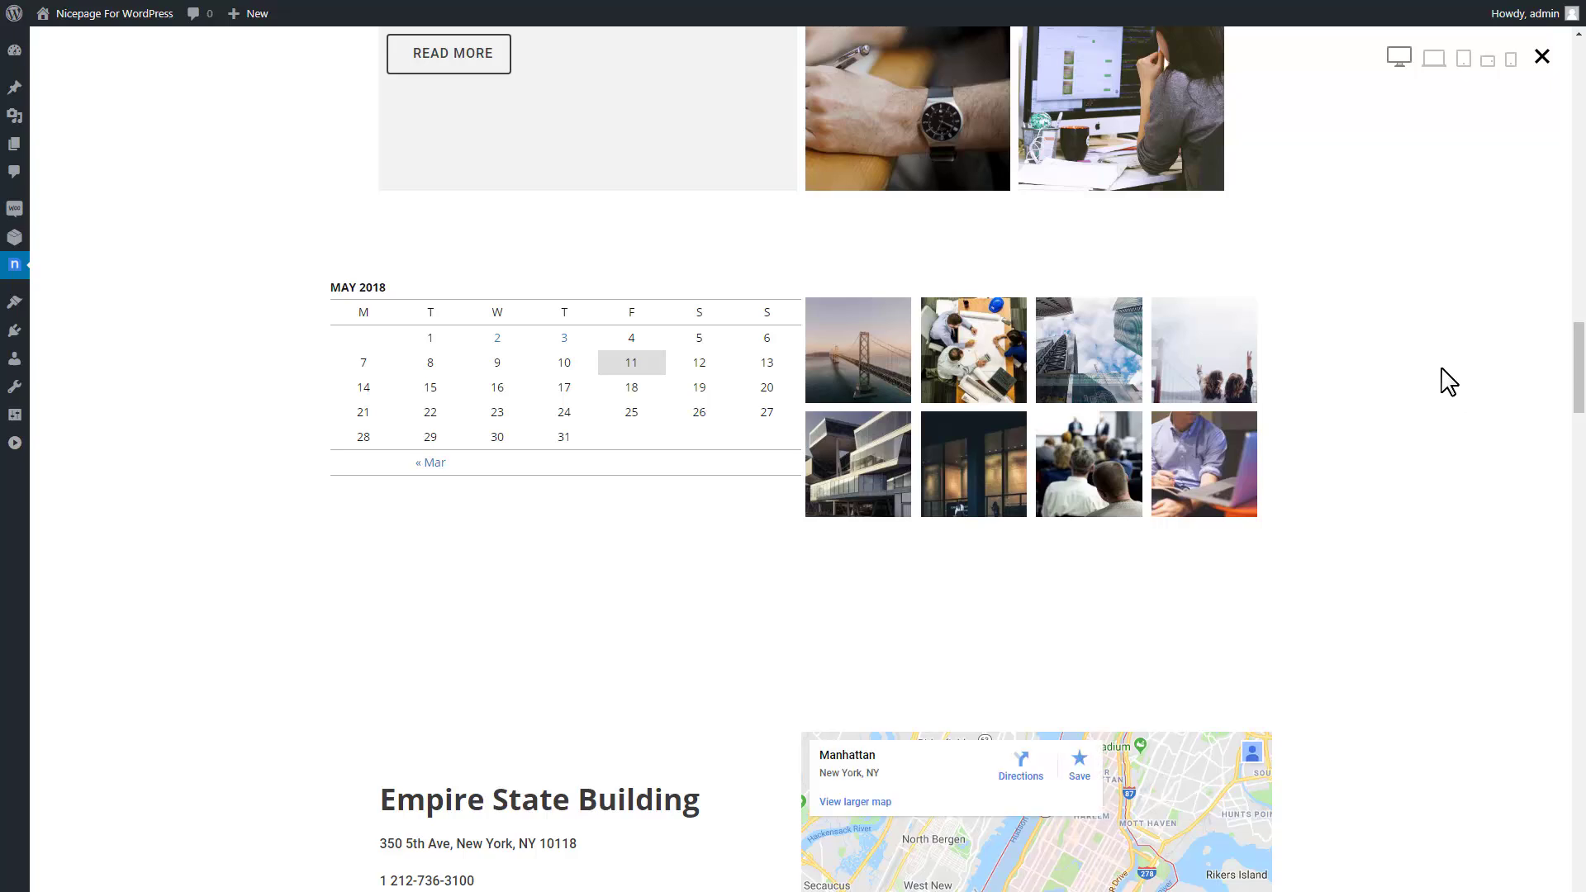
click(1542, 57)
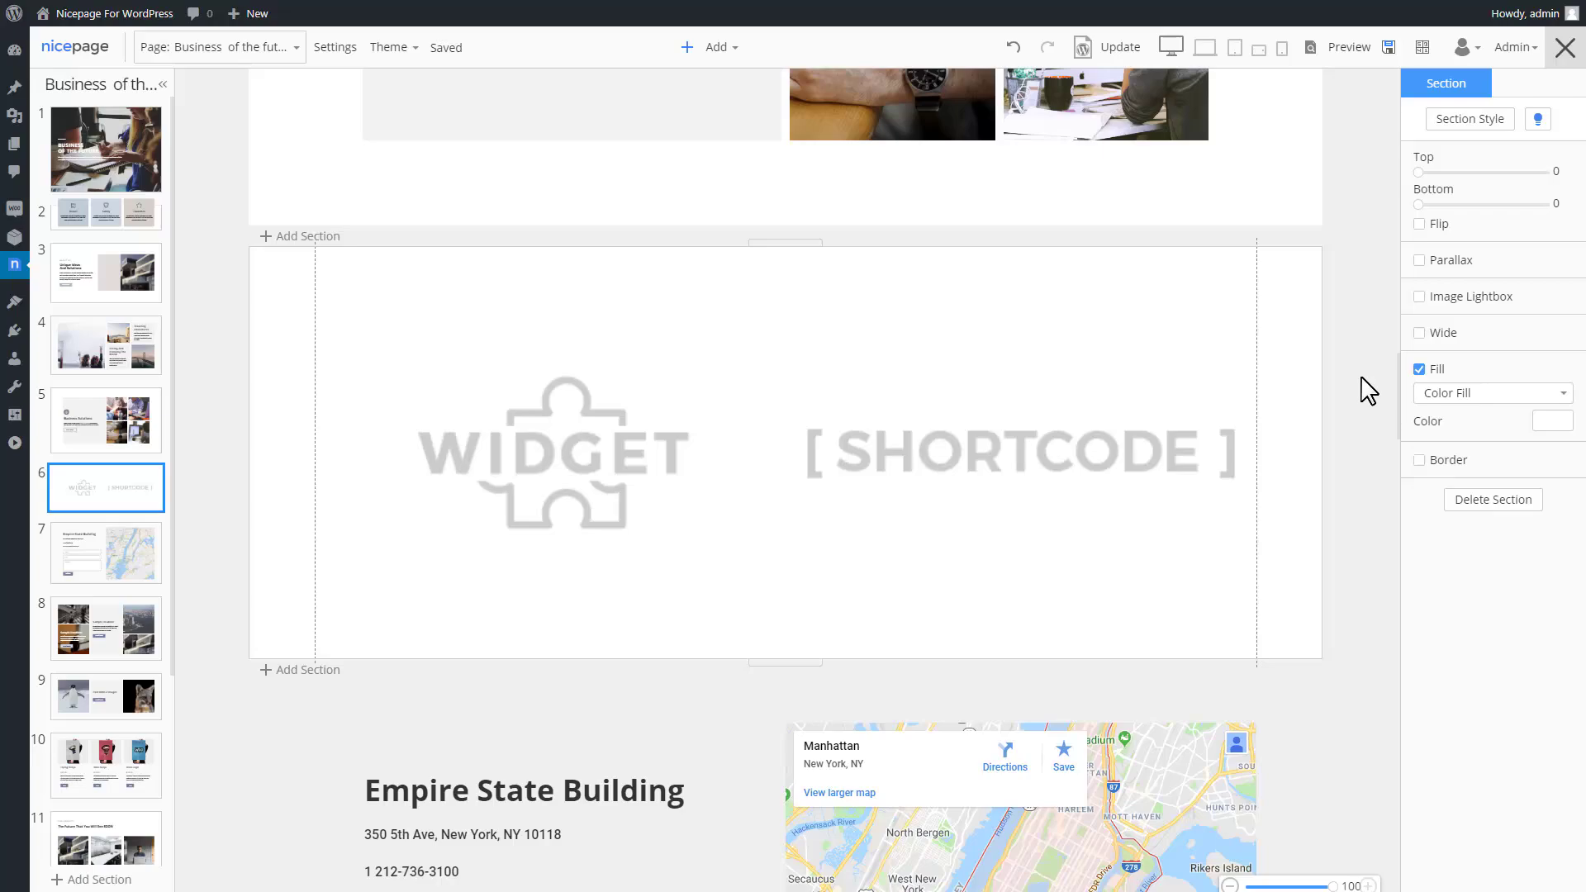
Preview the page at laptop, tablet, tablet-landscape and phone widths, ending on tablet landscape.
scroll(1369, 390, down, 15)
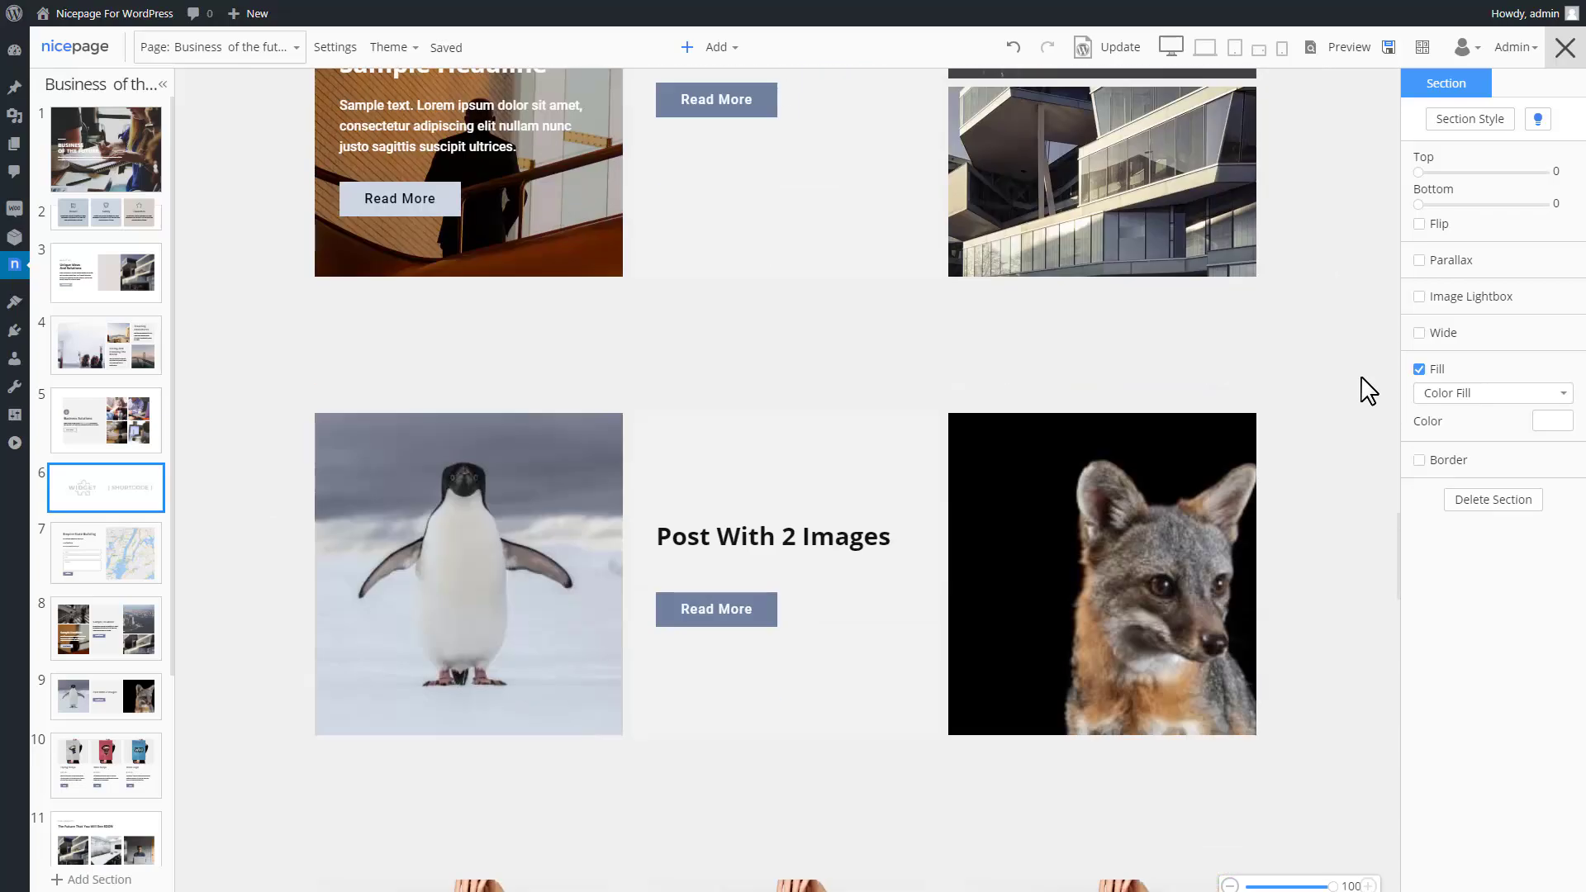
scroll(1368, 390, down, 12)
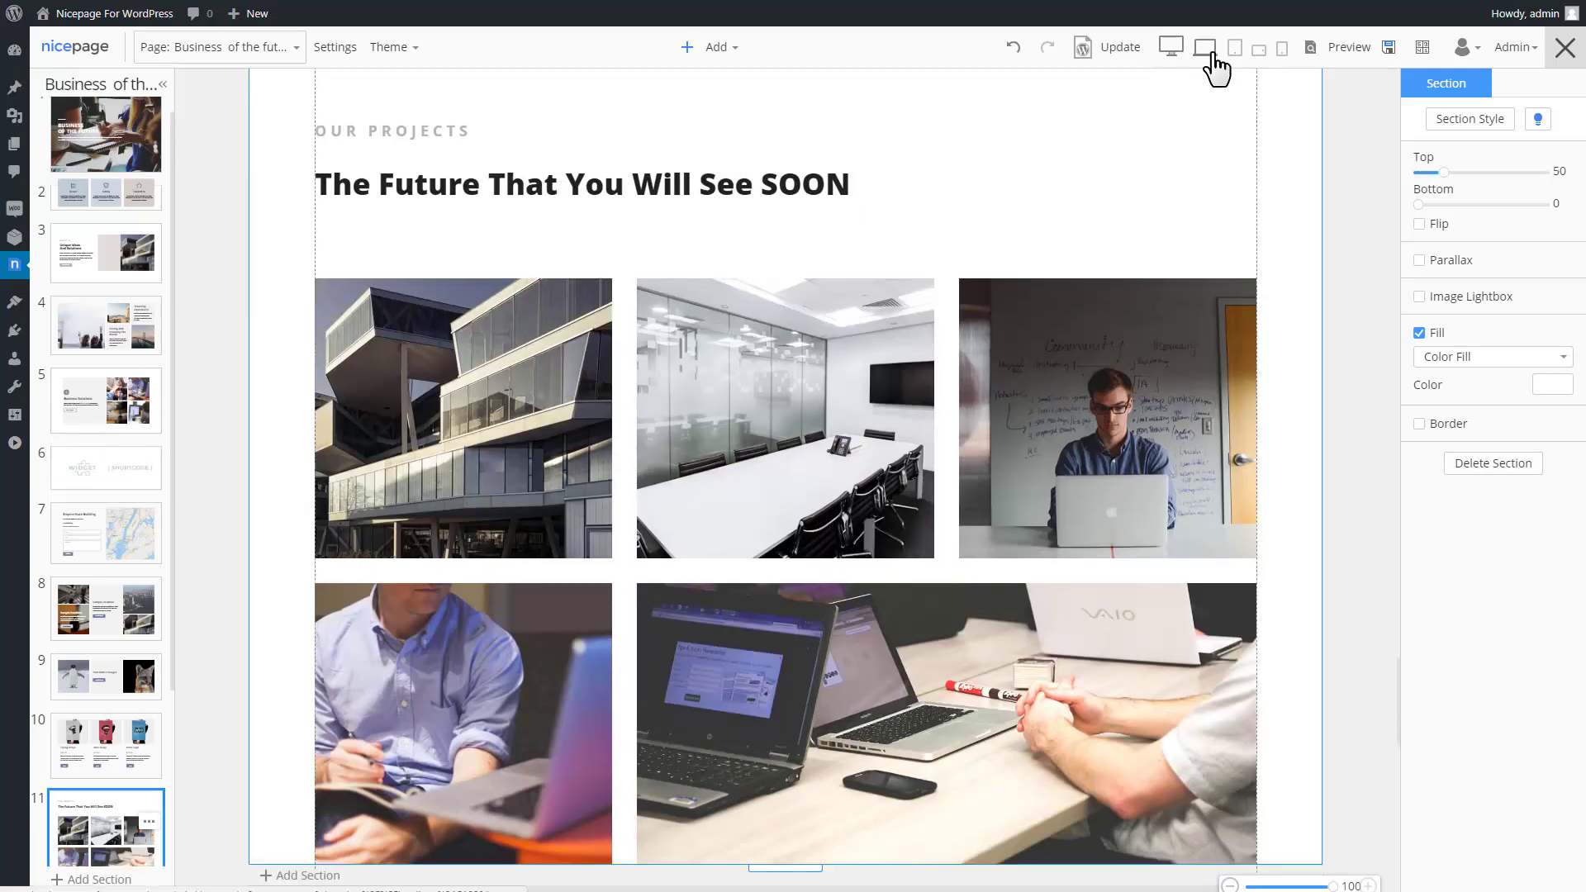
click(1211, 51)
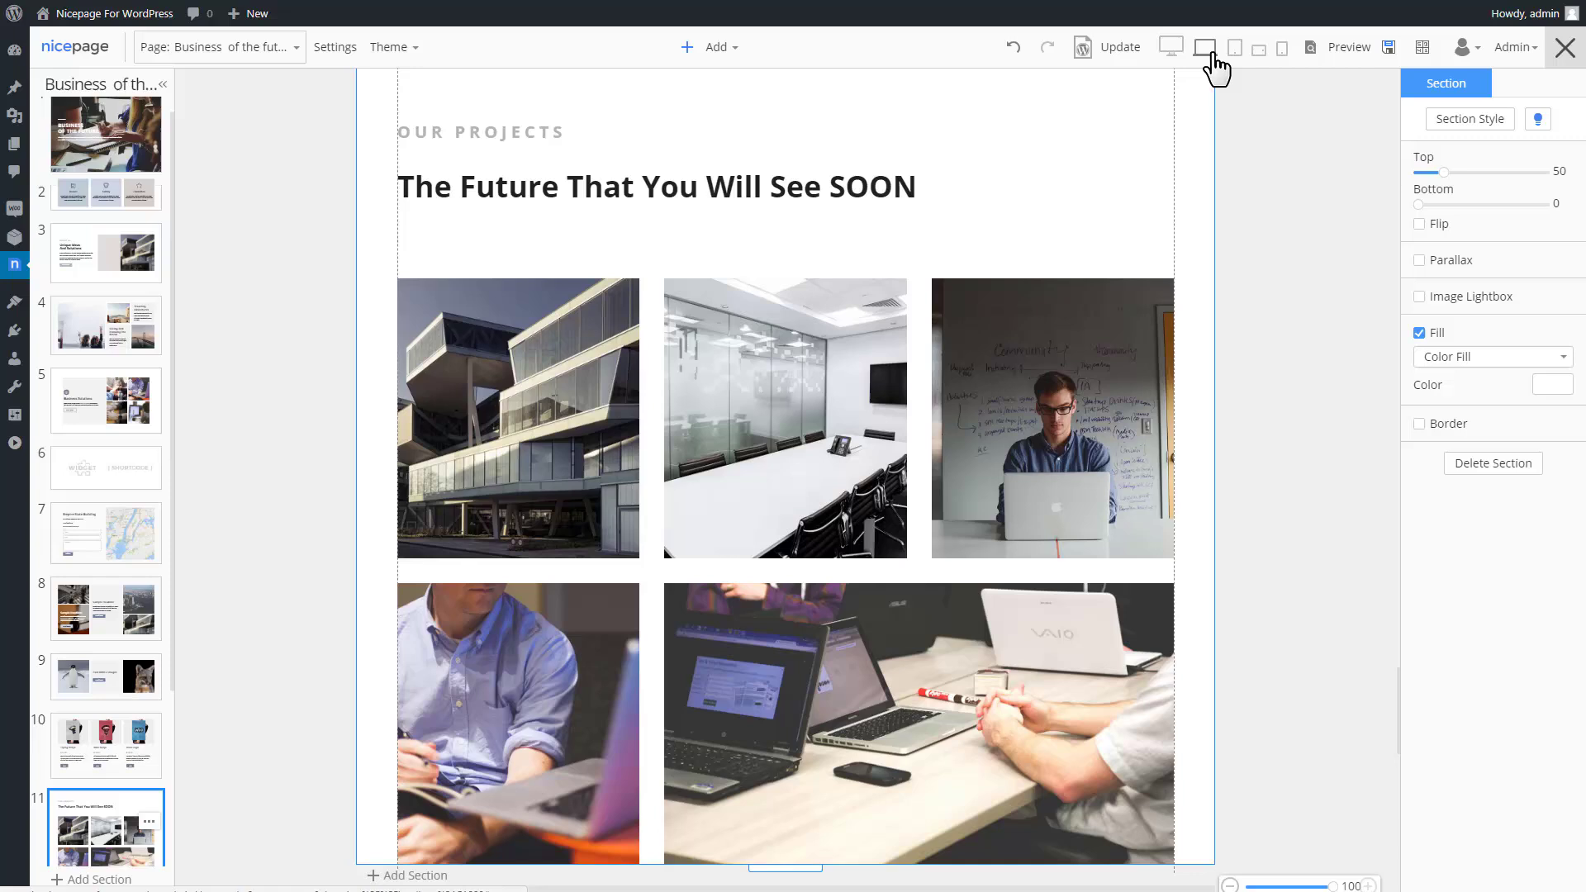
click(1235, 51)
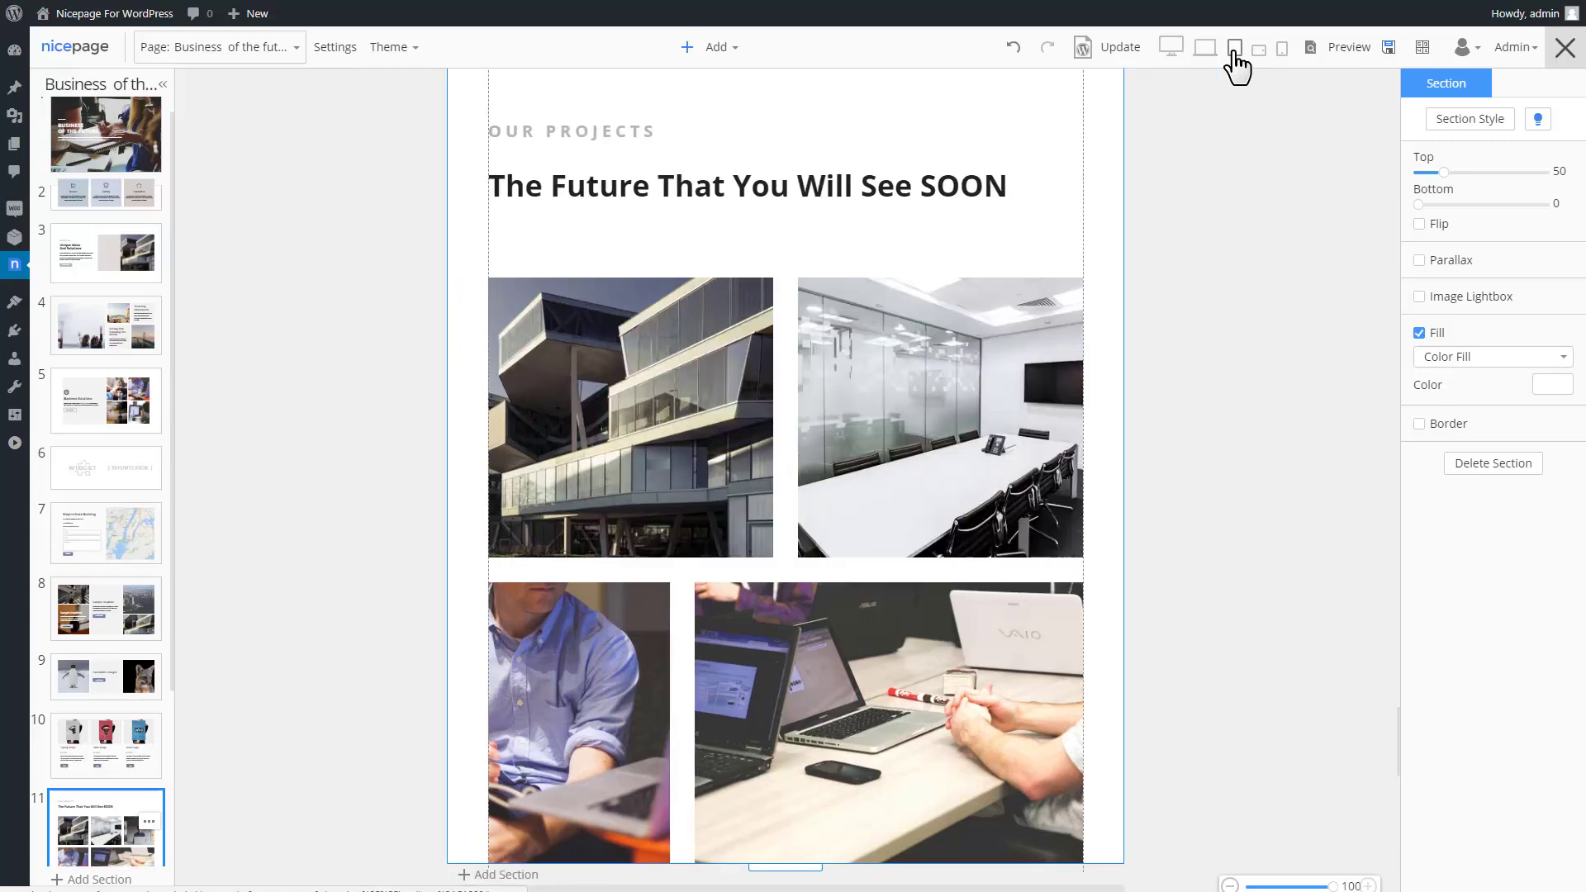
click(1259, 51)
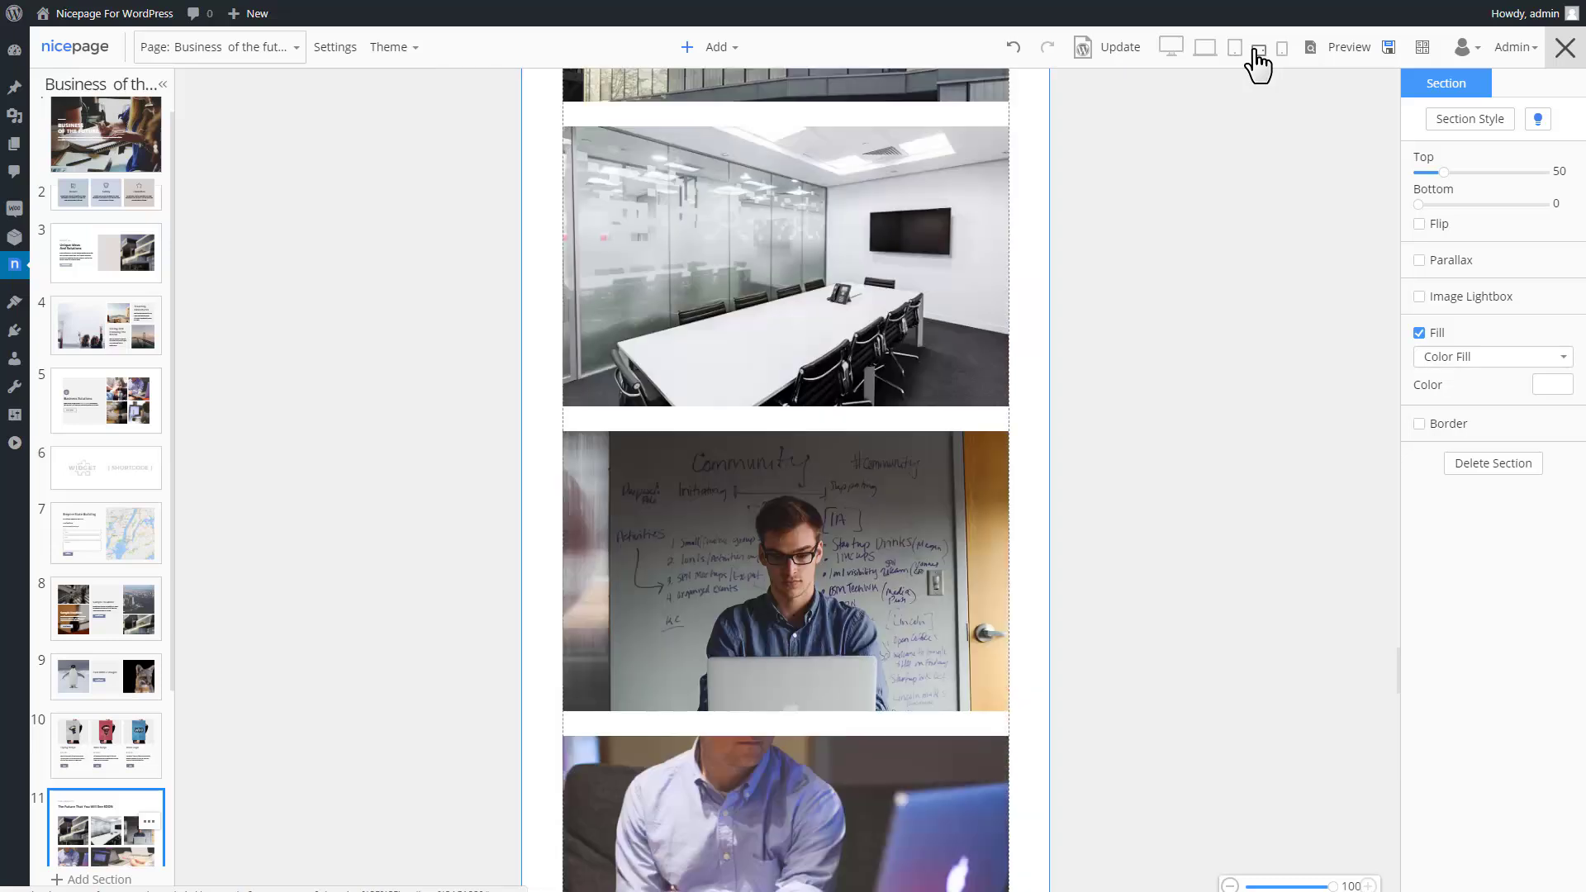
click(1283, 51)
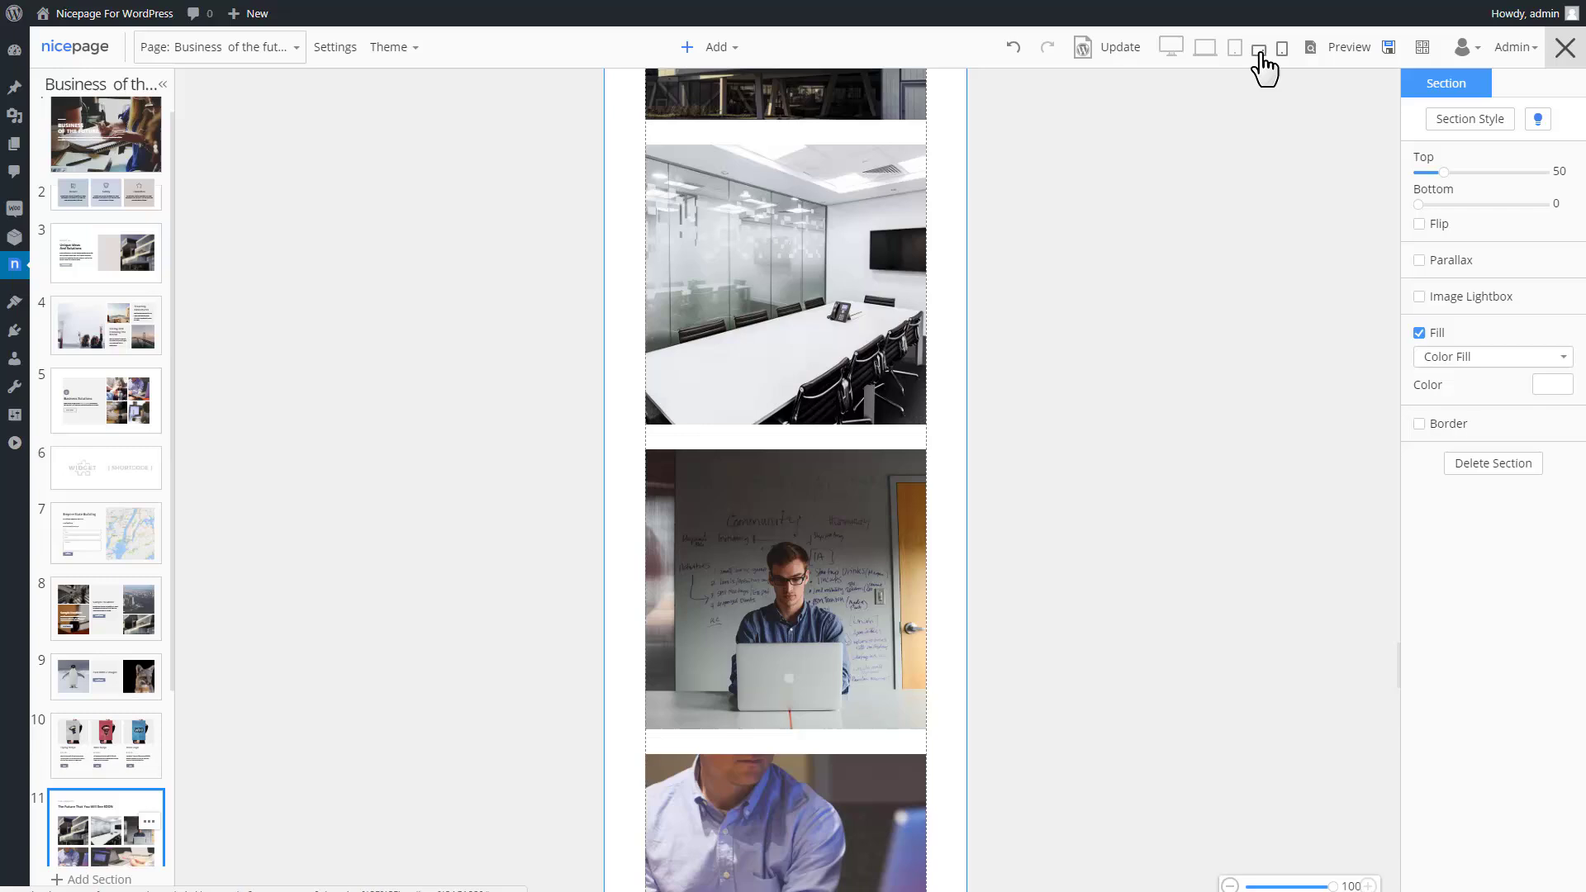
click(1259, 52)
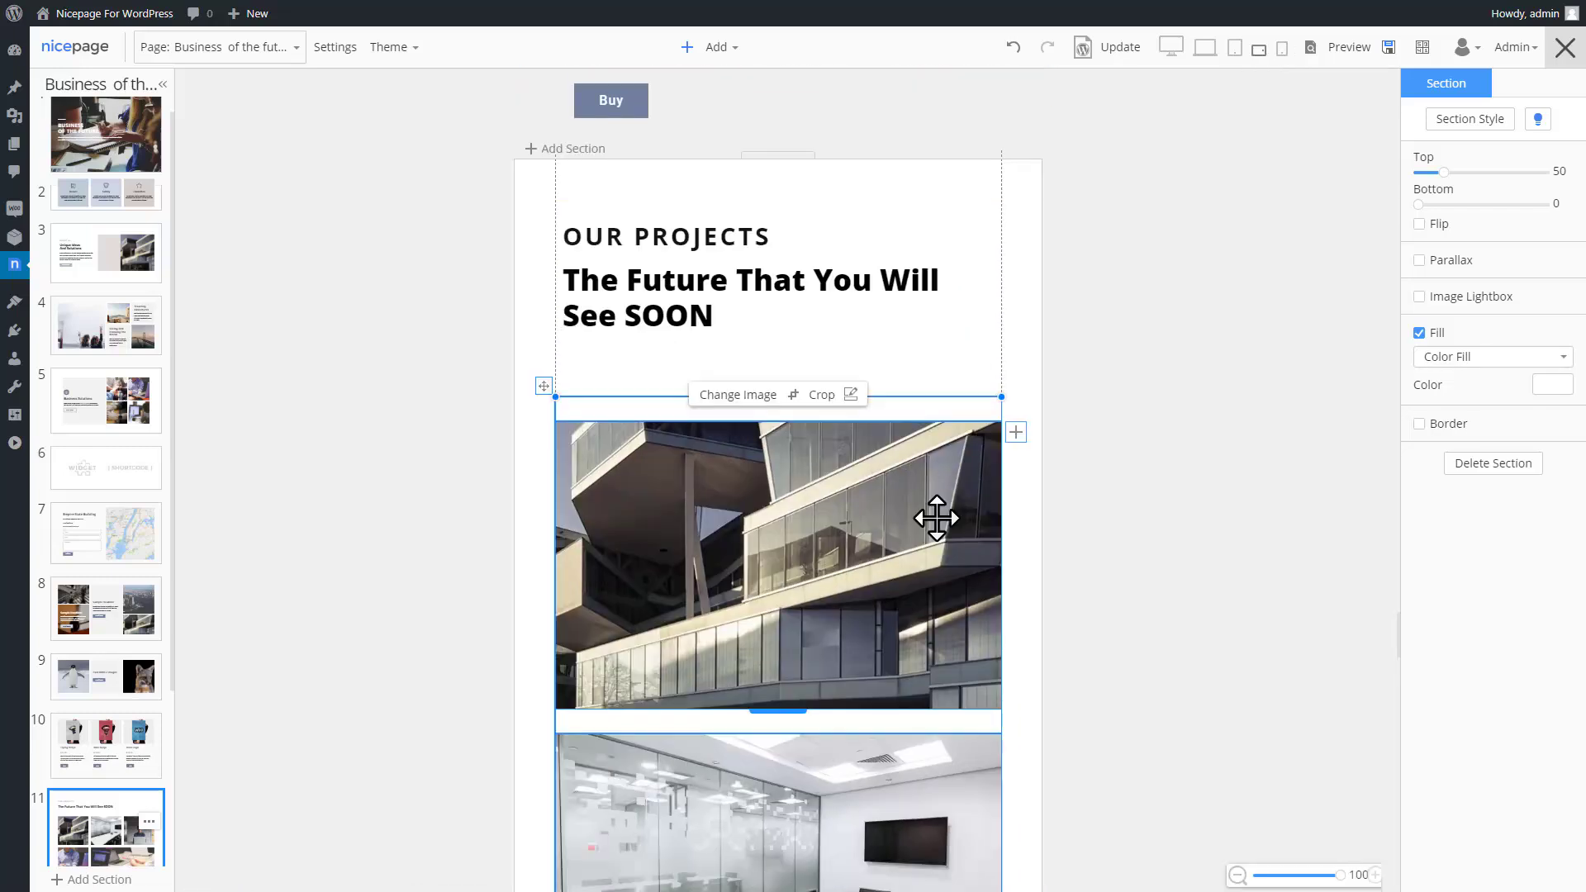
Re-crop the first project photo lower and set the heading size to 48px.
click(814, 397)
drag(872, 555, 862, 642)
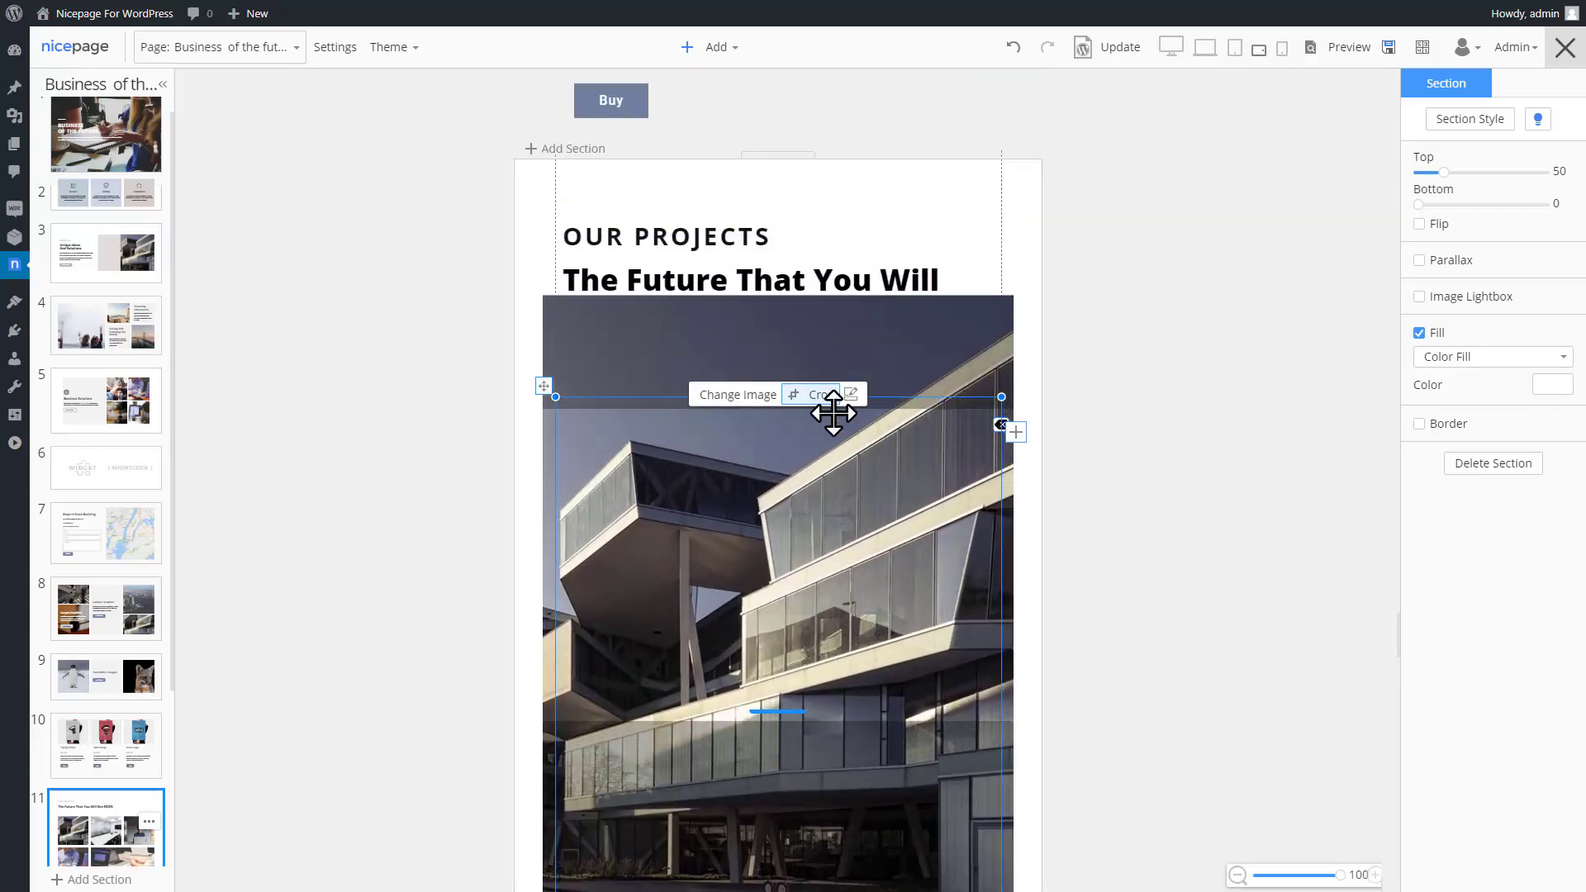
click(817, 397)
click(800, 428)
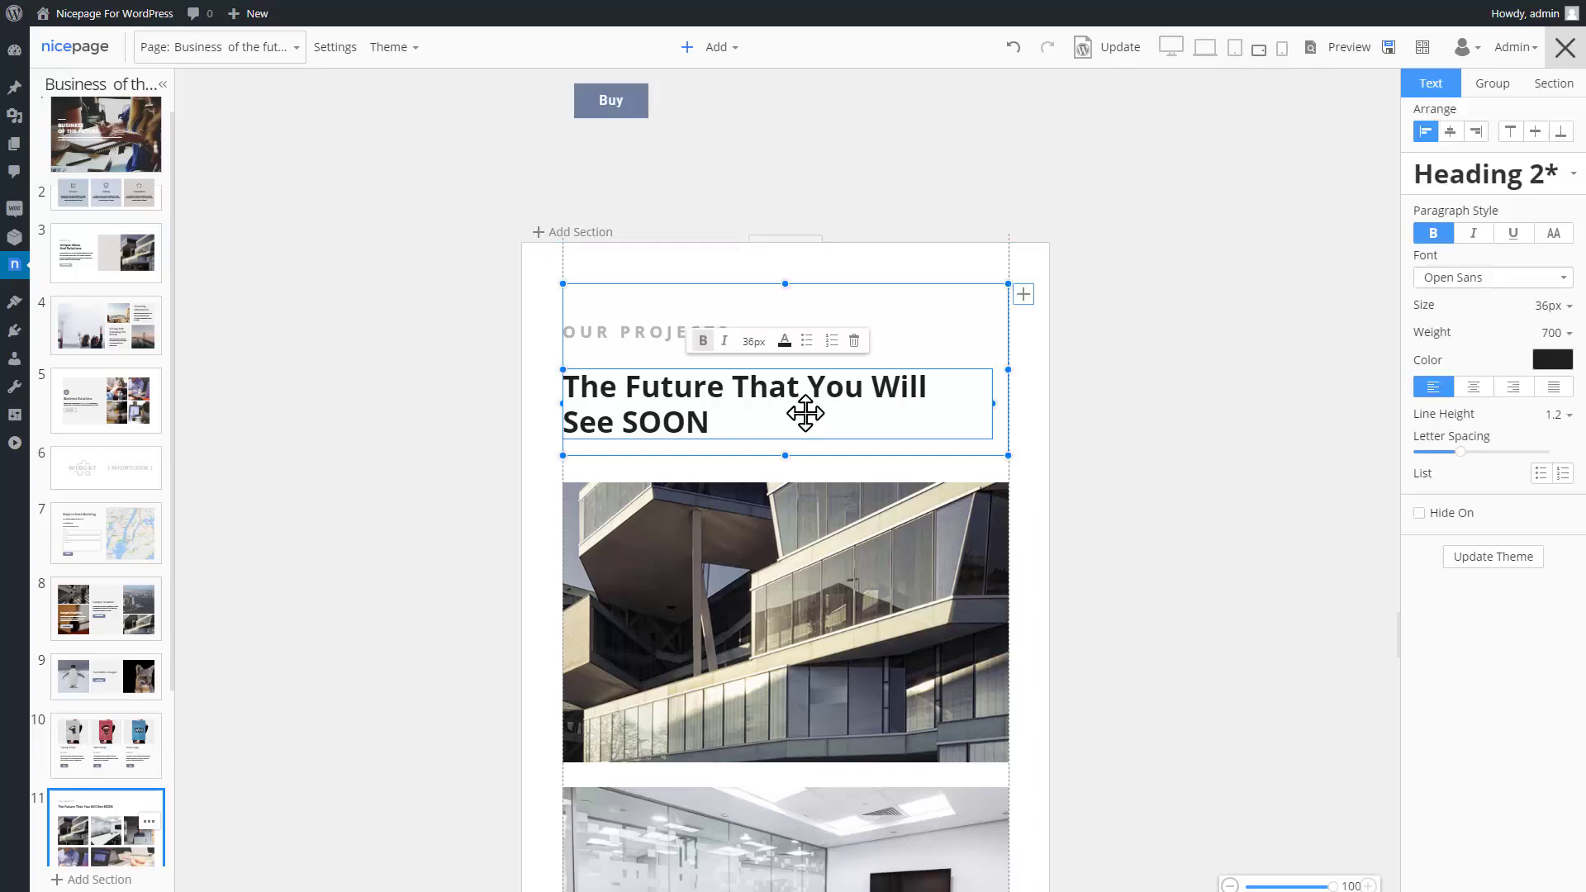
click(1553, 305)
click(1558, 504)
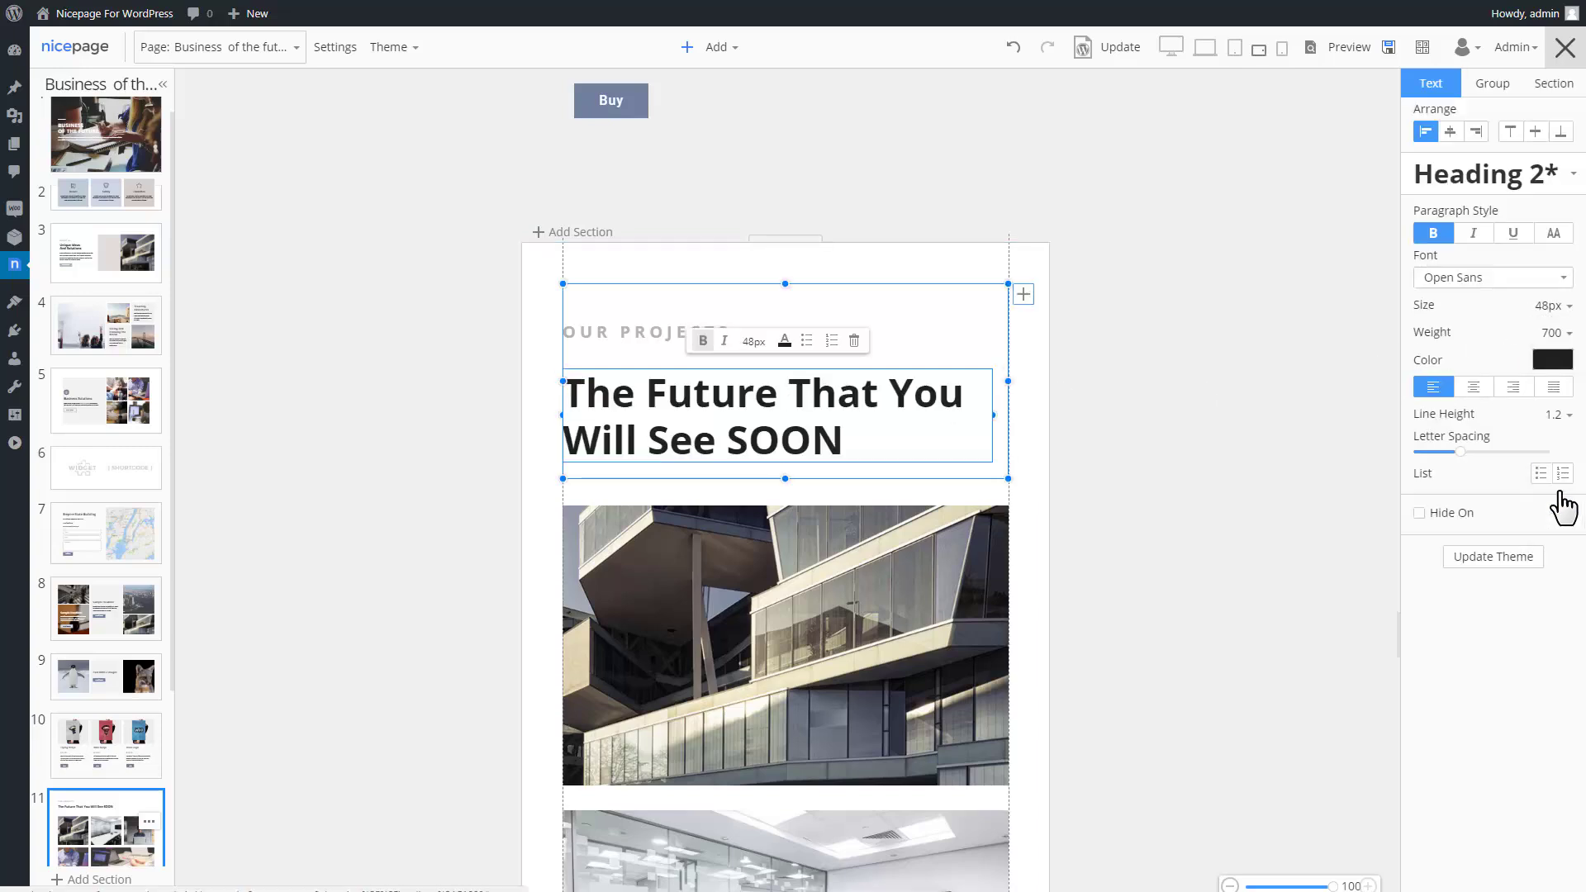
click(1229, 478)
Toggle per-device Hide On for the laptop photo cell, then show it again.
scroll(1231, 479, down, 9)
scroll(1234, 479, down, 8)
click(874, 443)
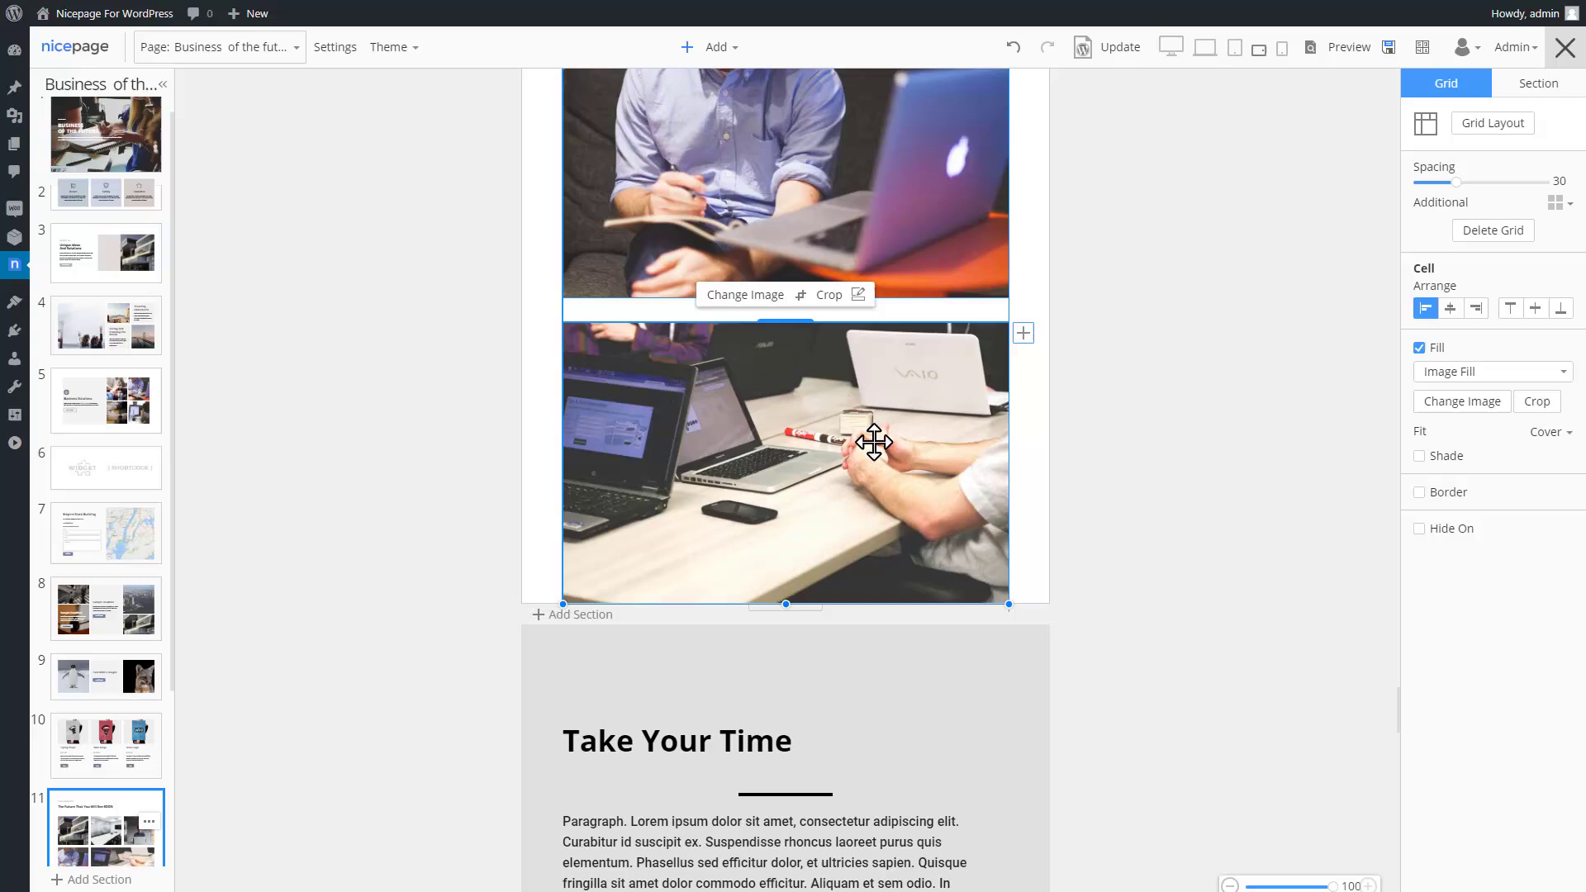
click(1419, 529)
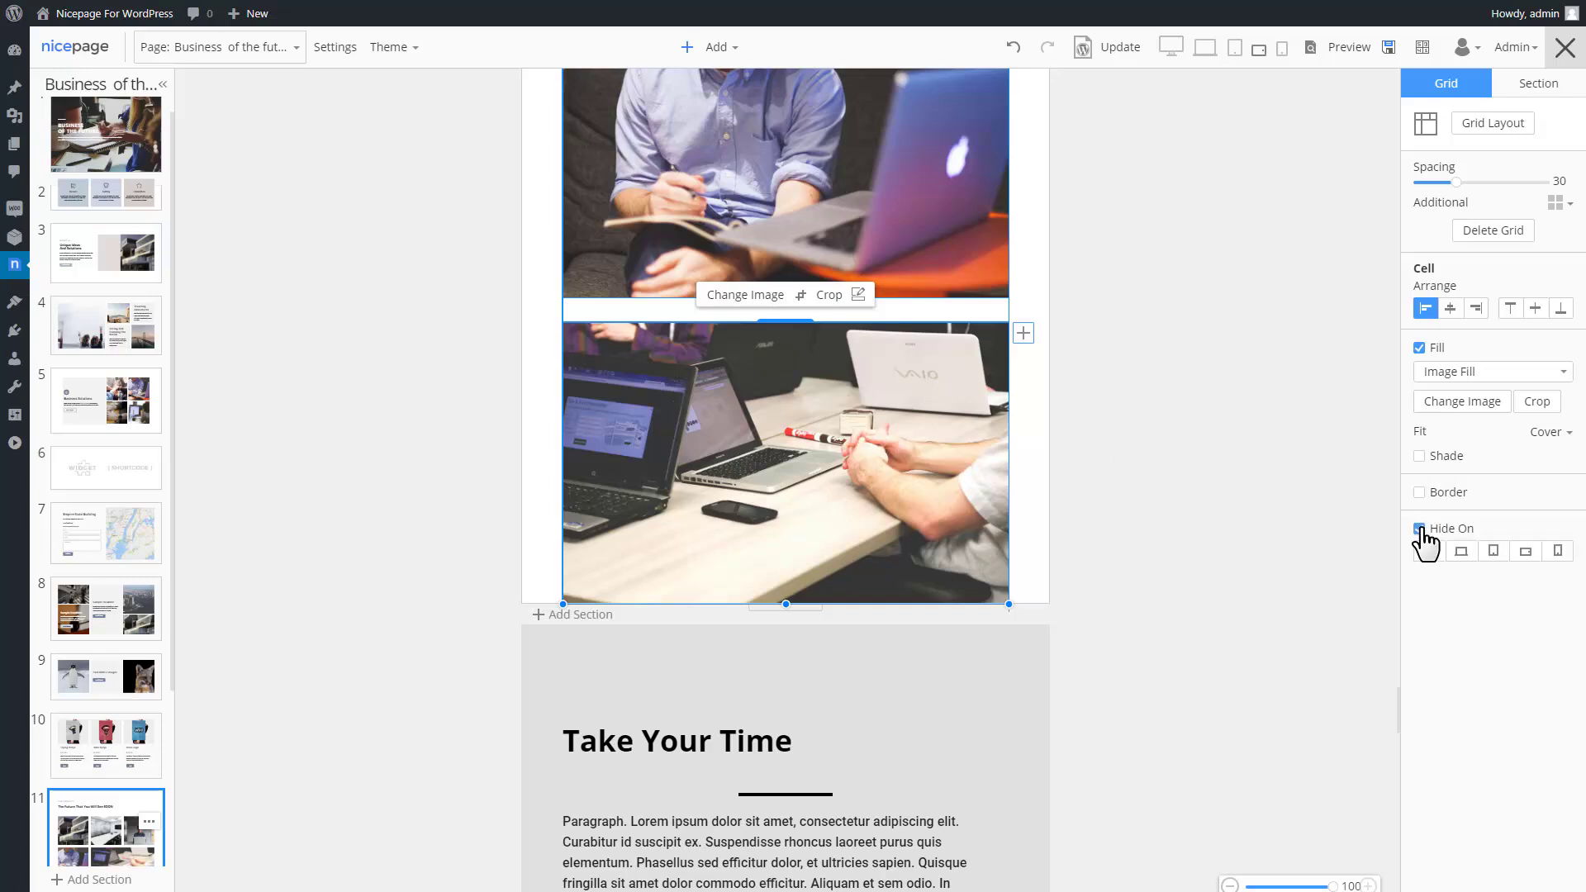
click(1526, 552)
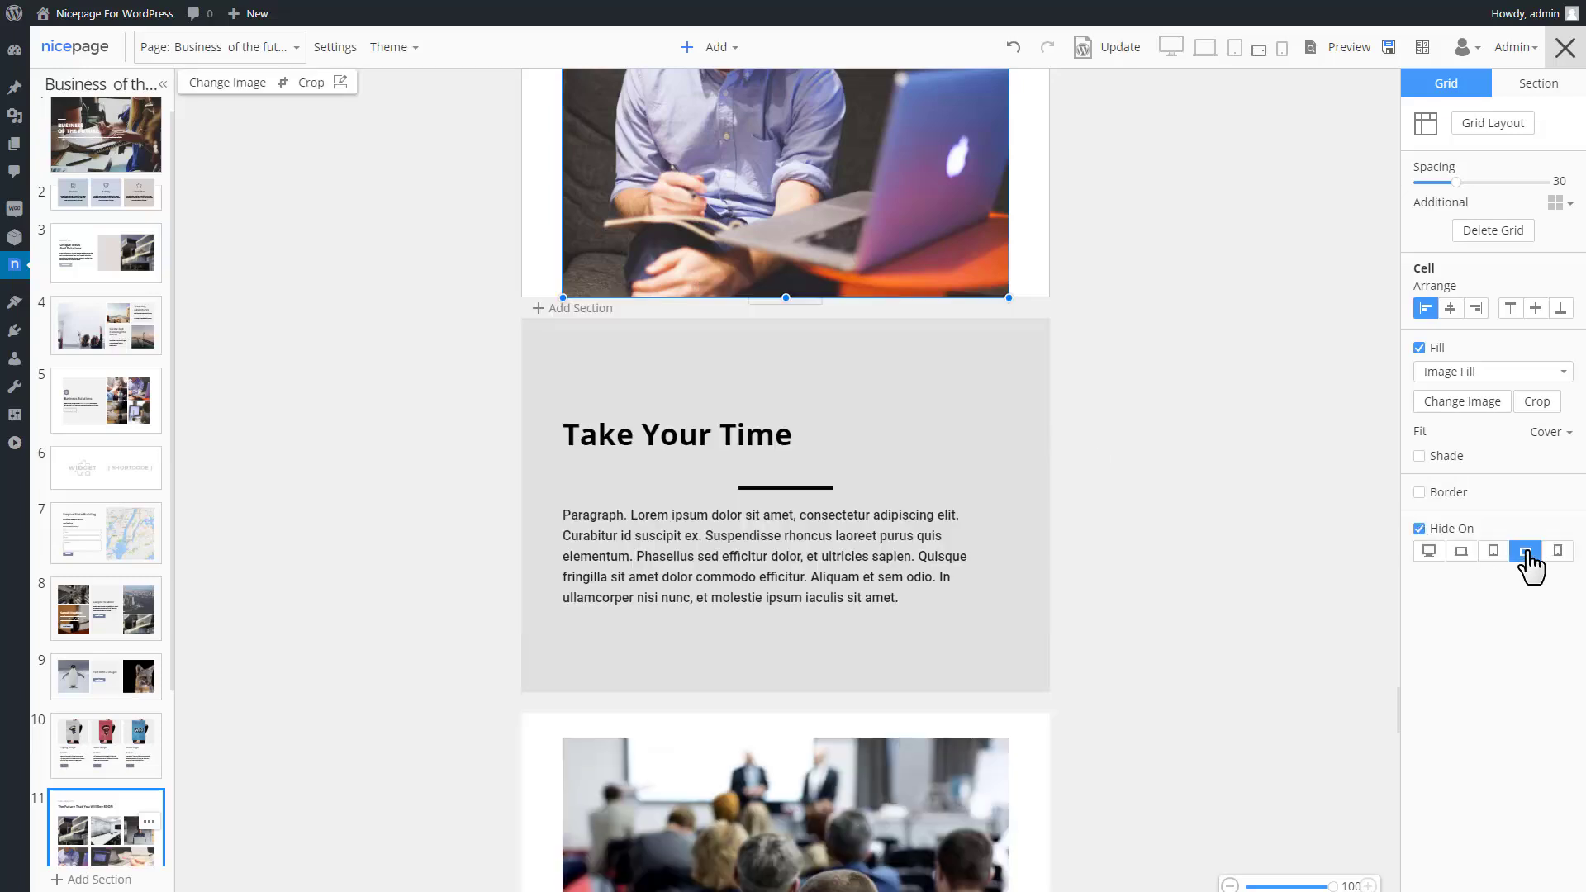
click(1527, 553)
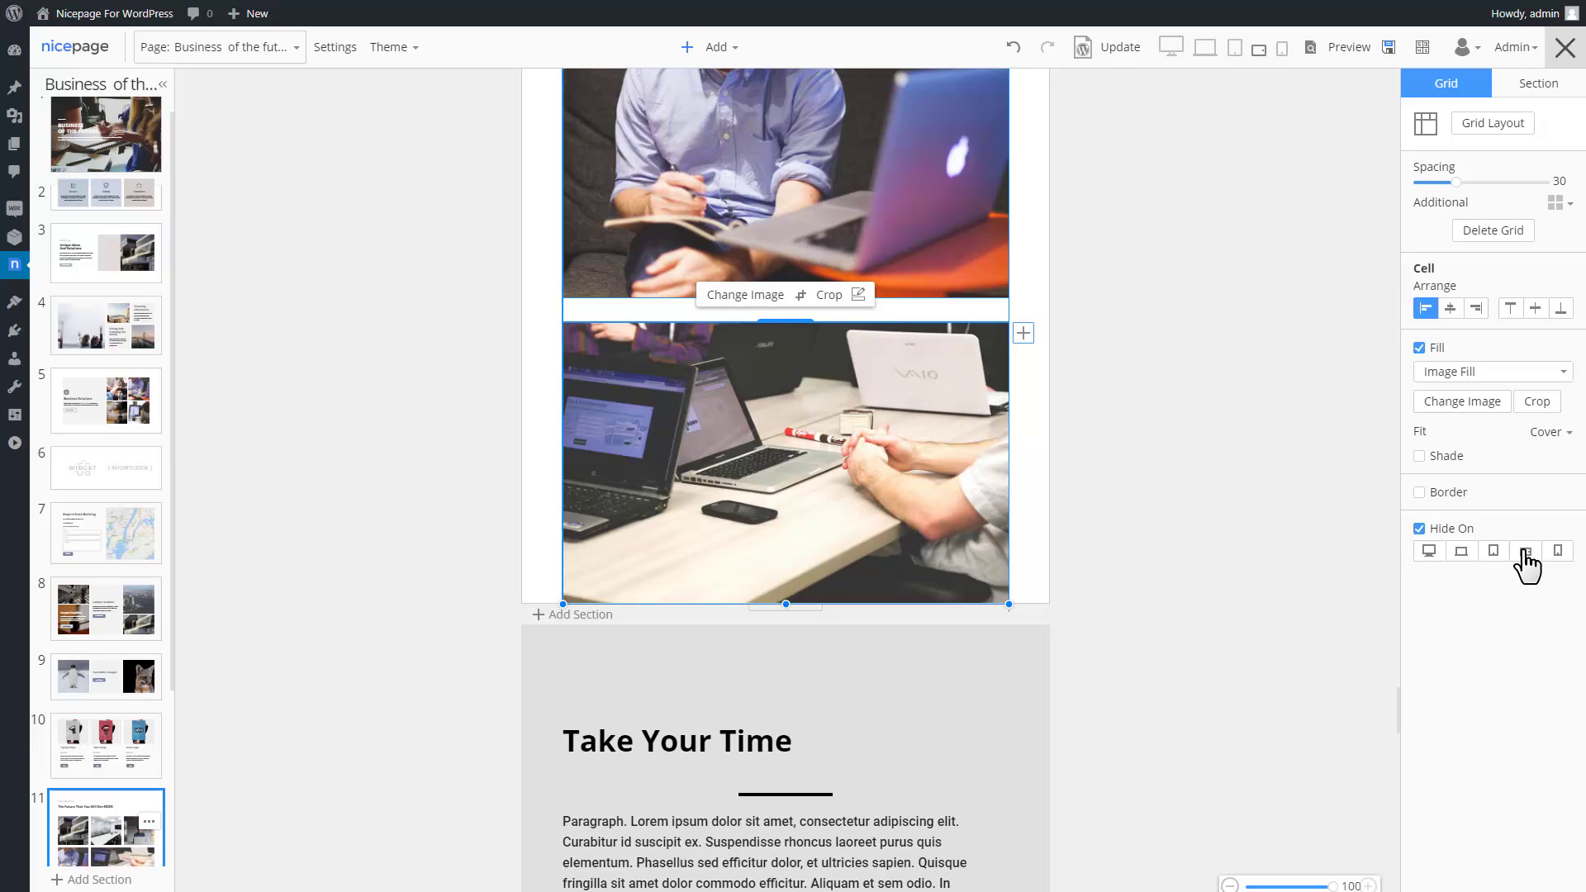
click(1293, 382)
Return the canvas to desktop width and open Business of the future 1 in WordPress.
click(1171, 46)
mouse_move(15, 143)
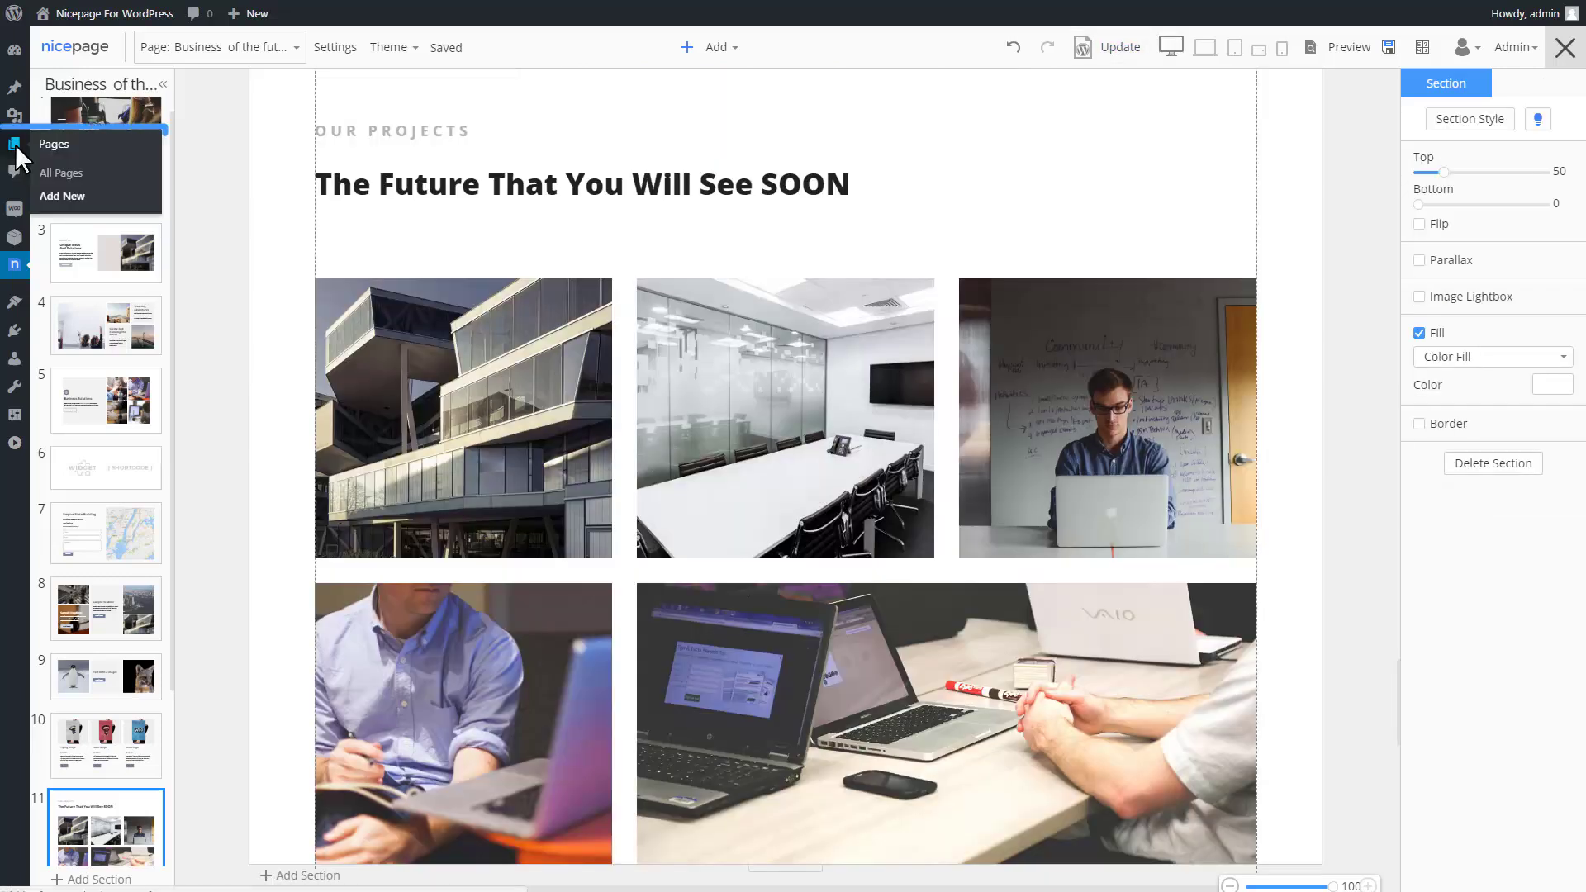
click(15, 143)
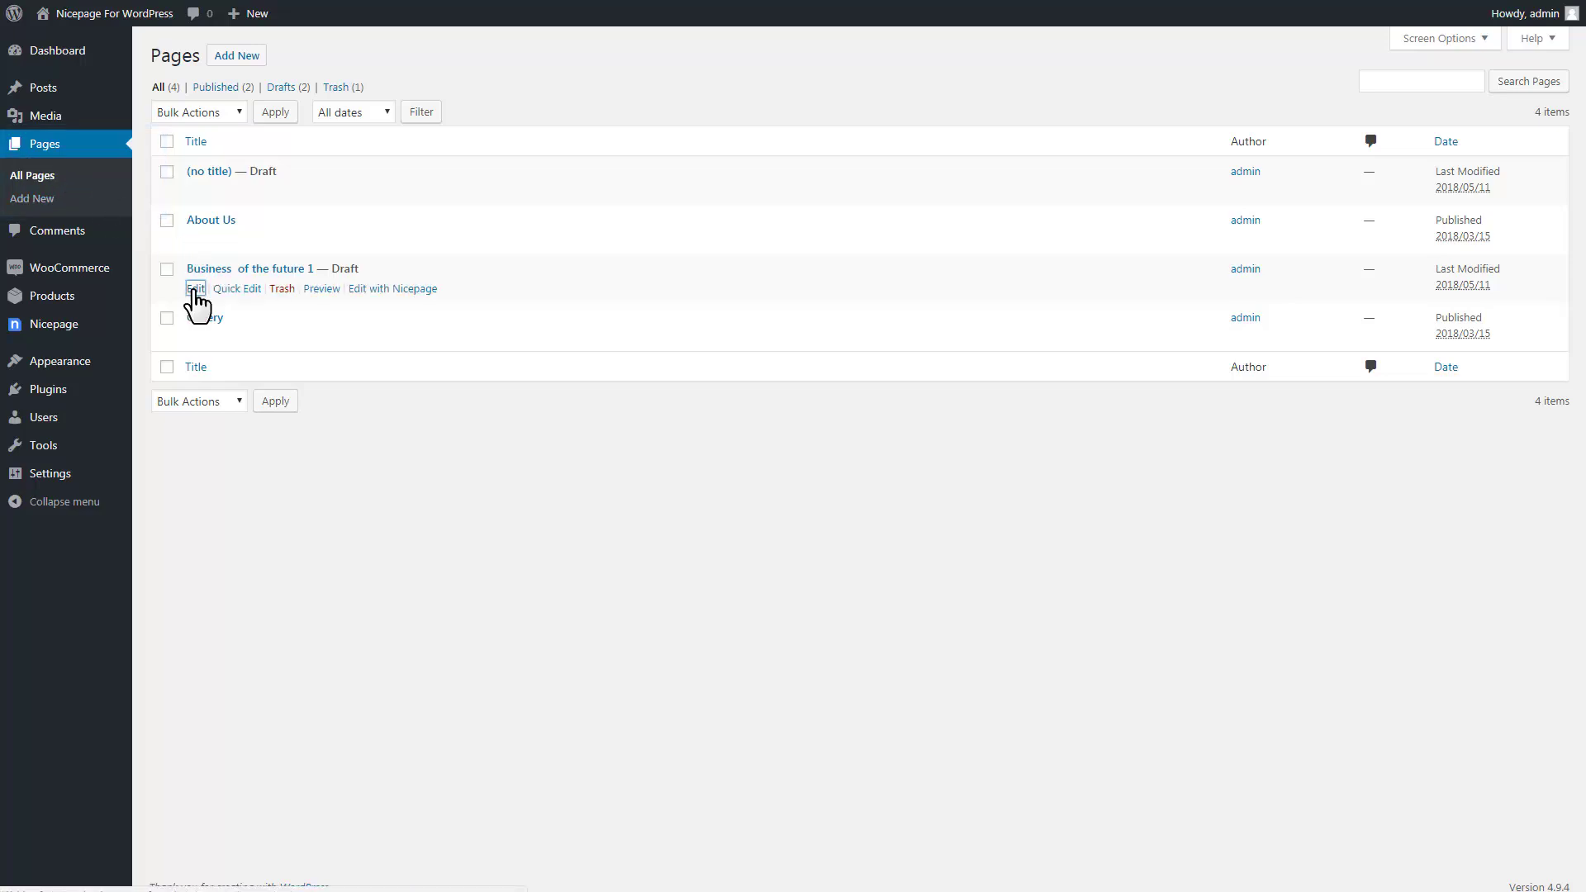
click(196, 289)
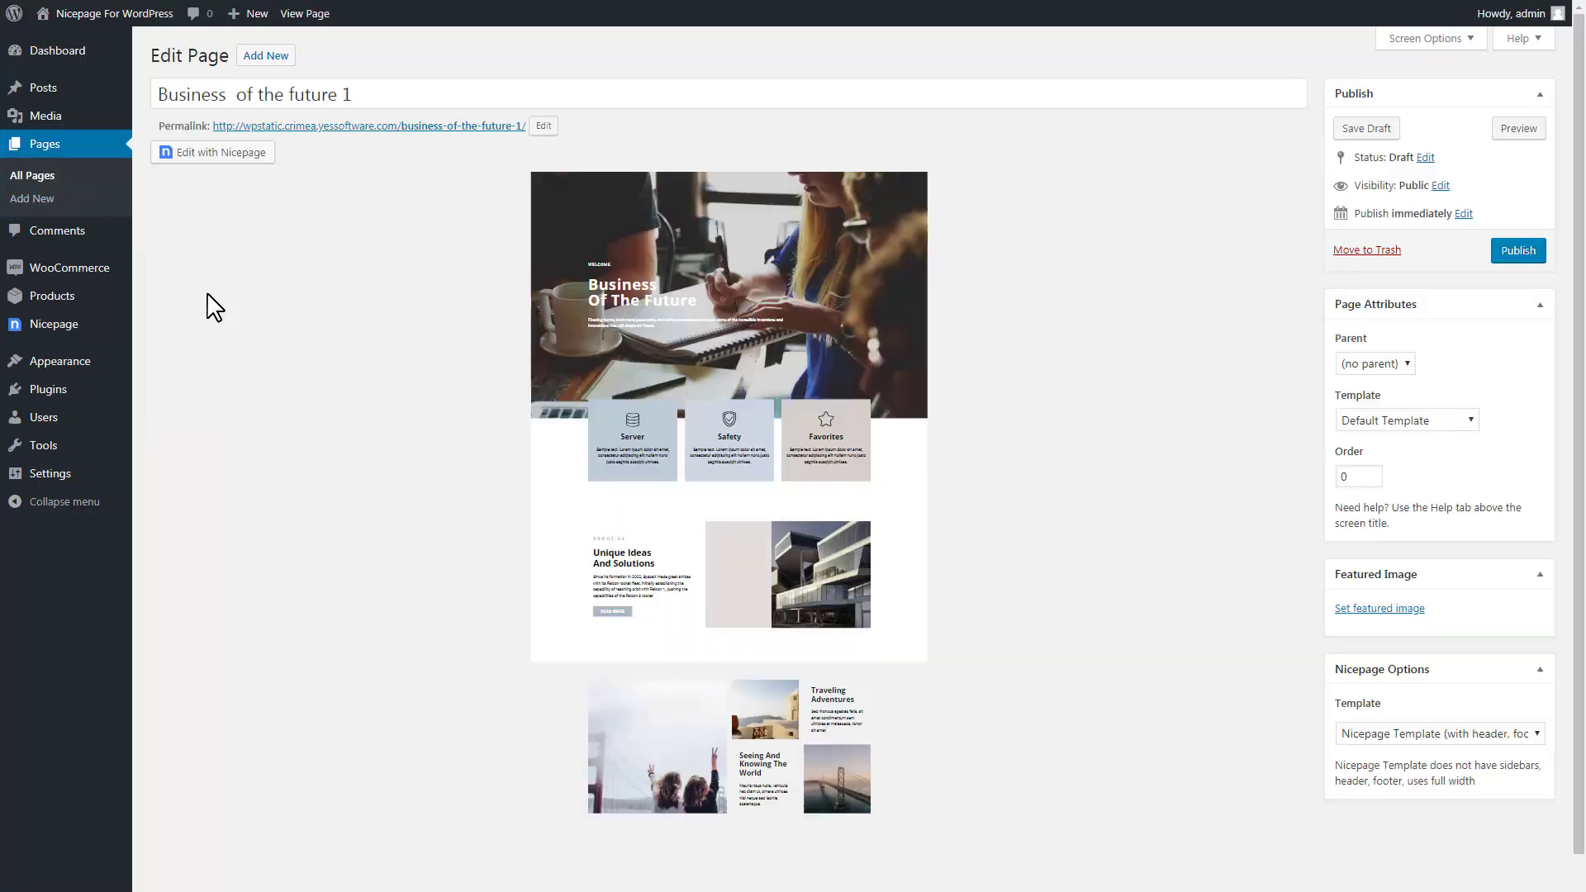
Set the Nicepage template to Theme Template, publish the page, and preview it.
click(1428, 734)
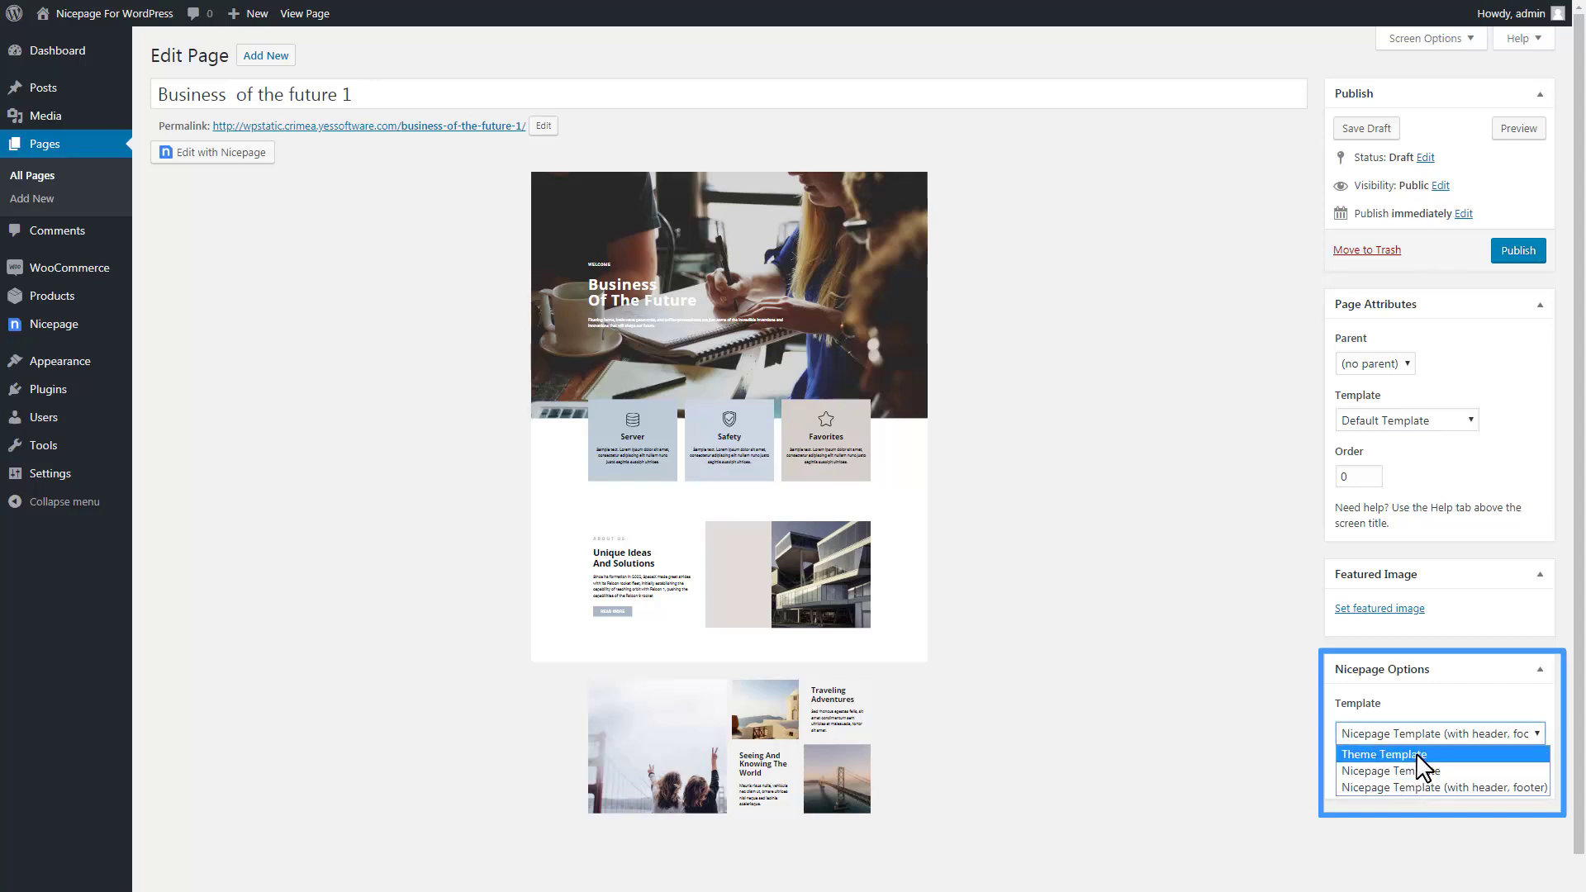
click(1420, 755)
click(1520, 252)
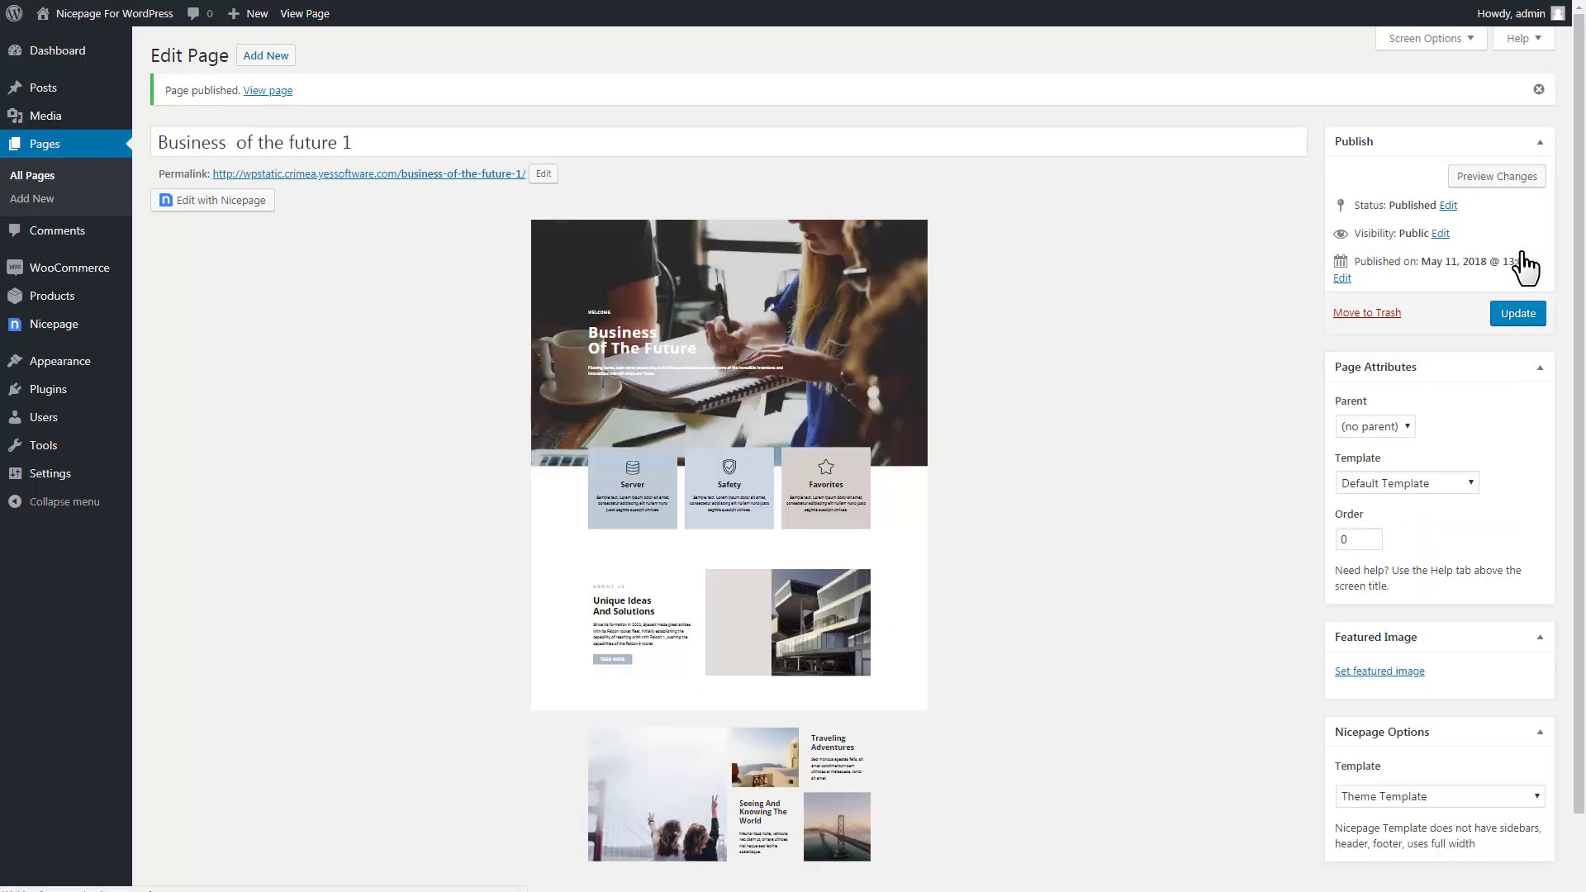
click(1512, 178)
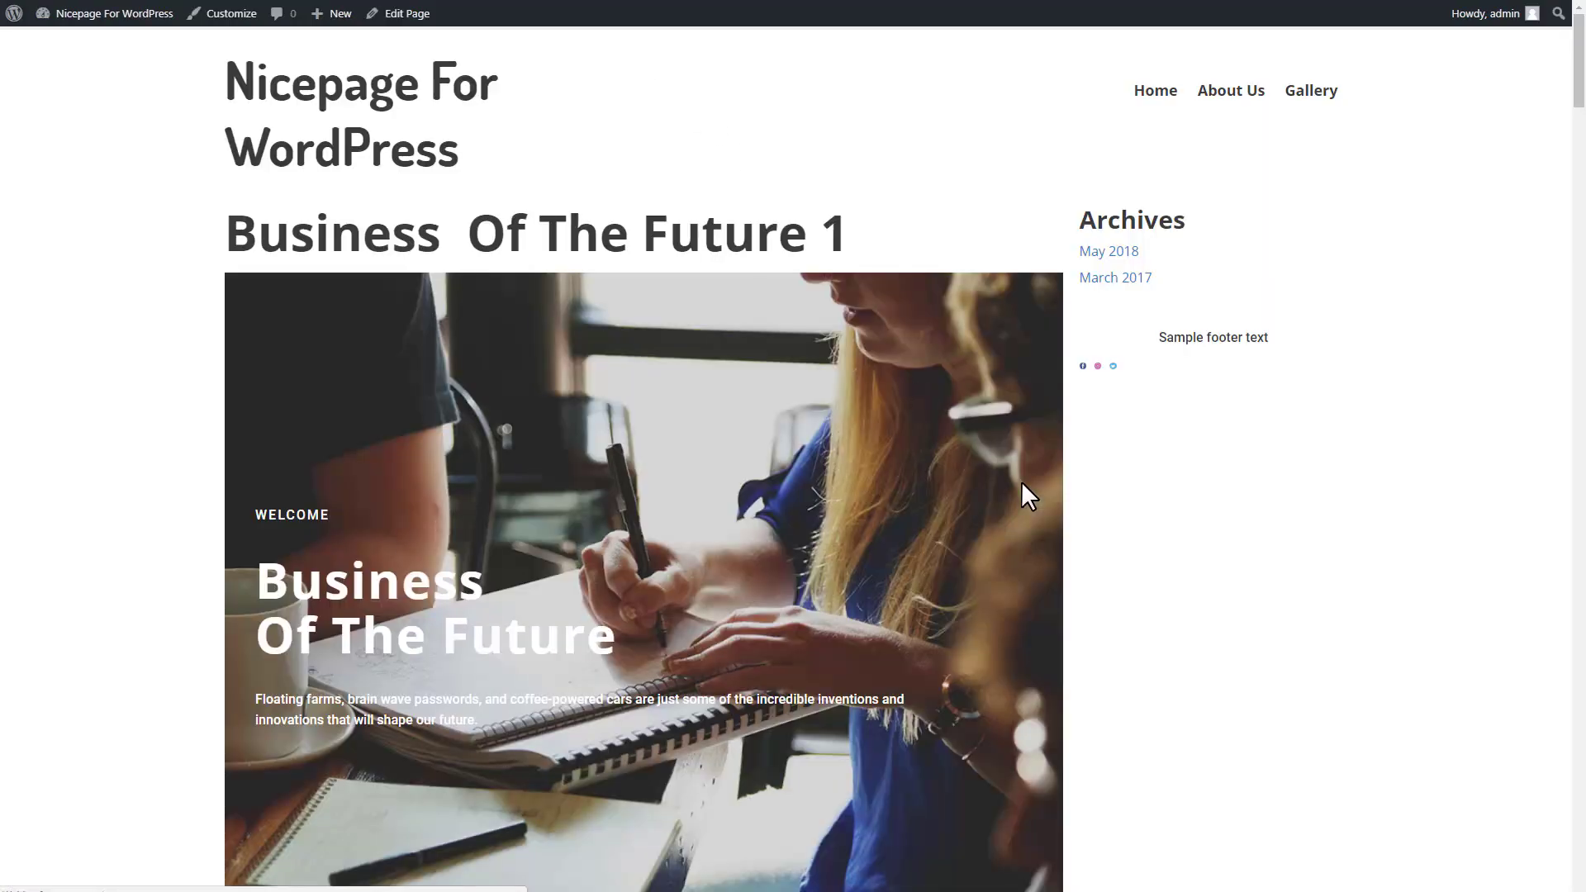
Switch the page to Nicepage Template (with header, footer), update it, and preview the result.
scroll(1128, 499, down, 20)
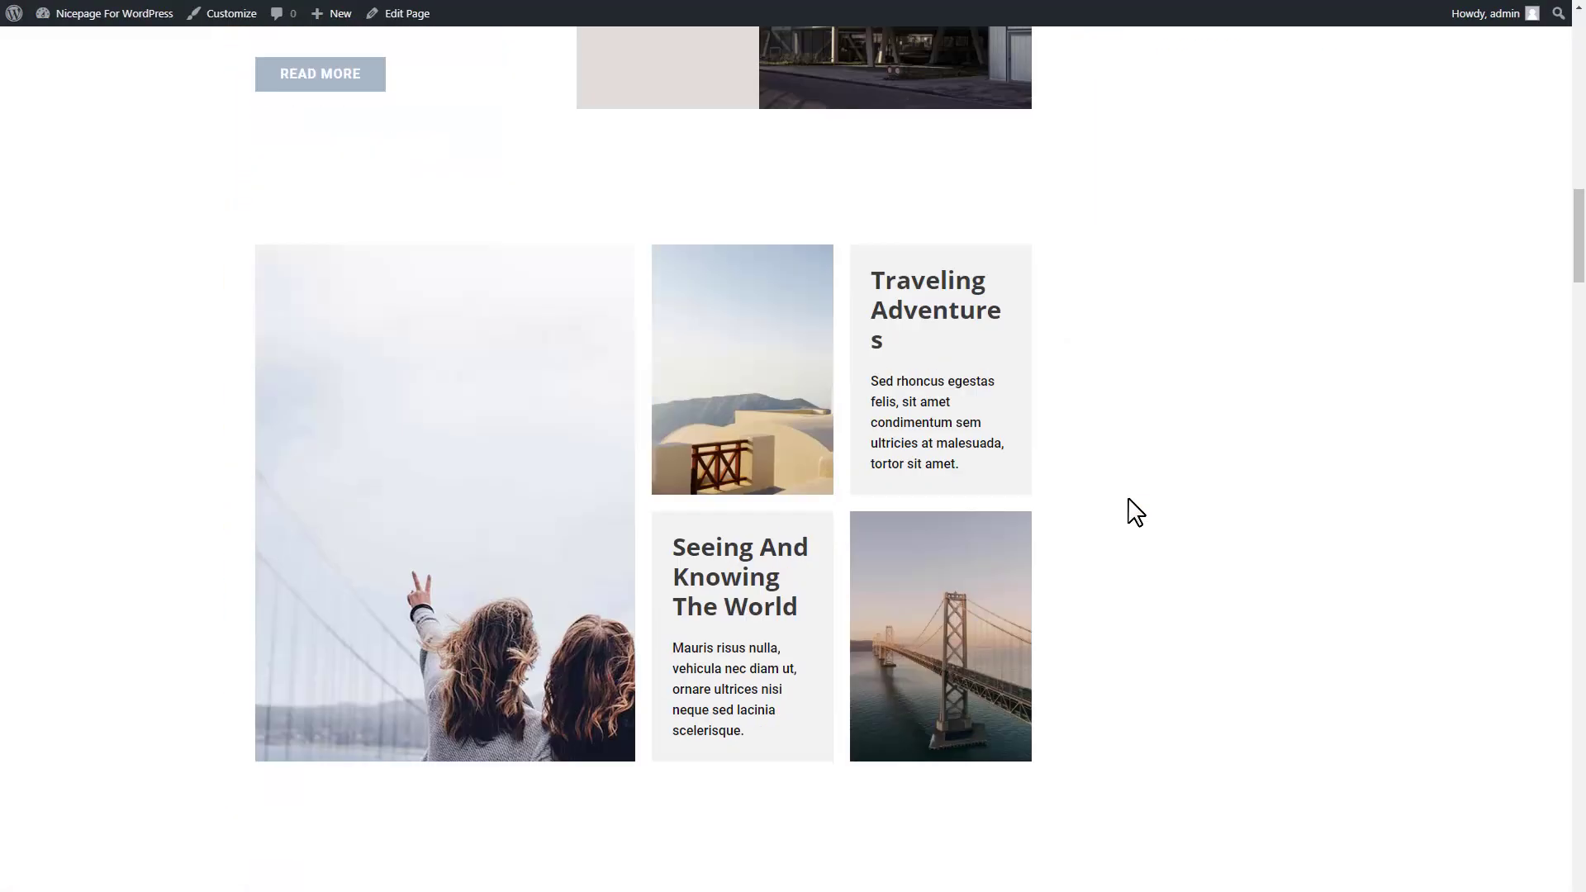
scroll(1137, 512, up, 20)
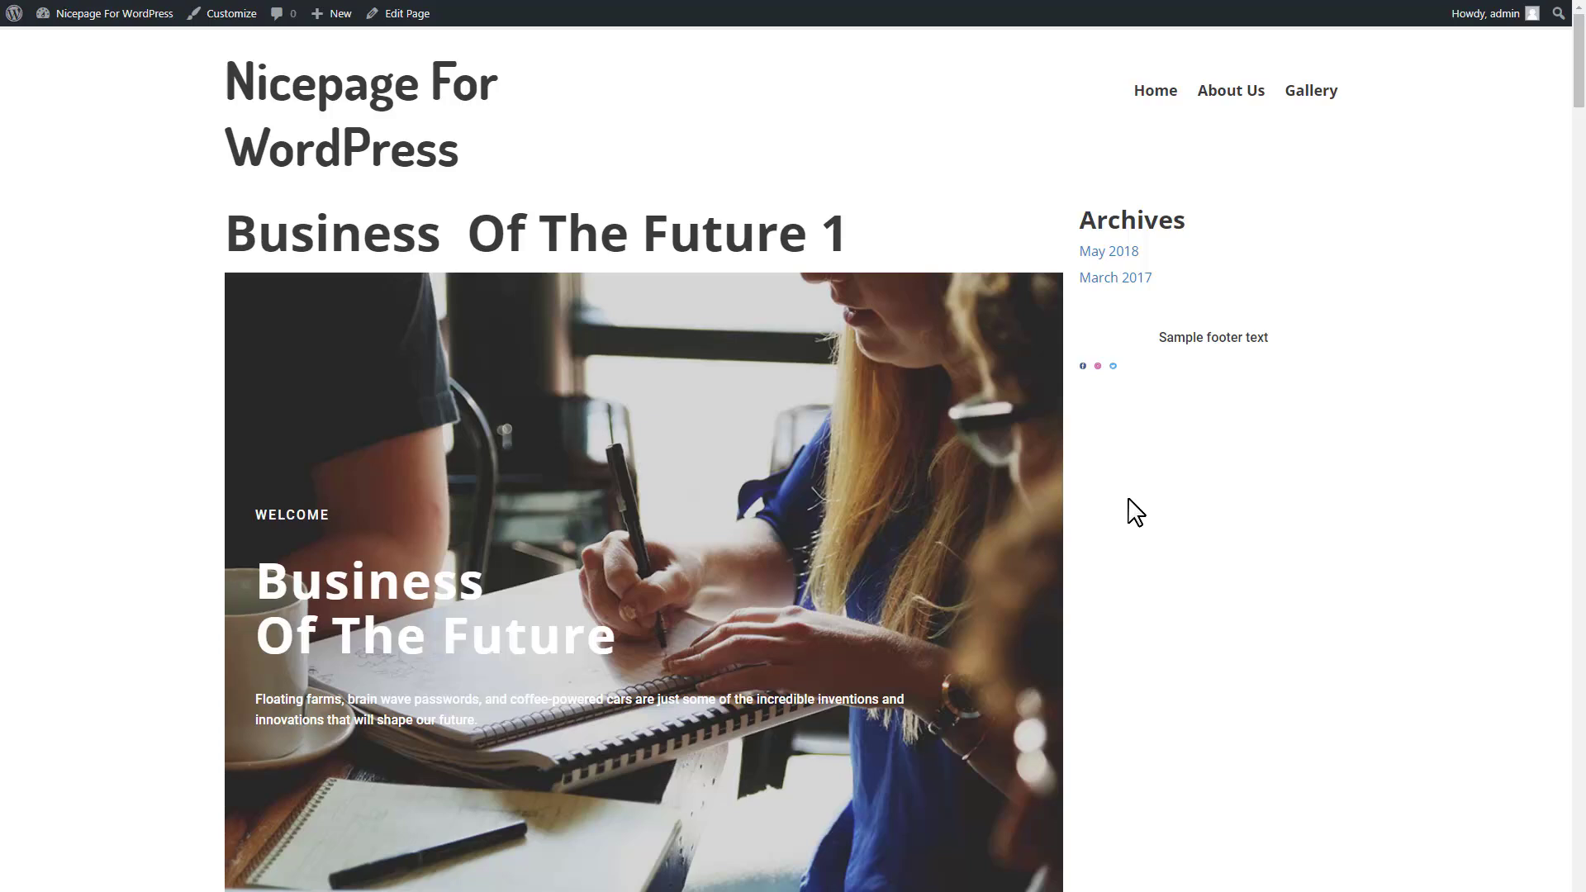
key(alt+Left)
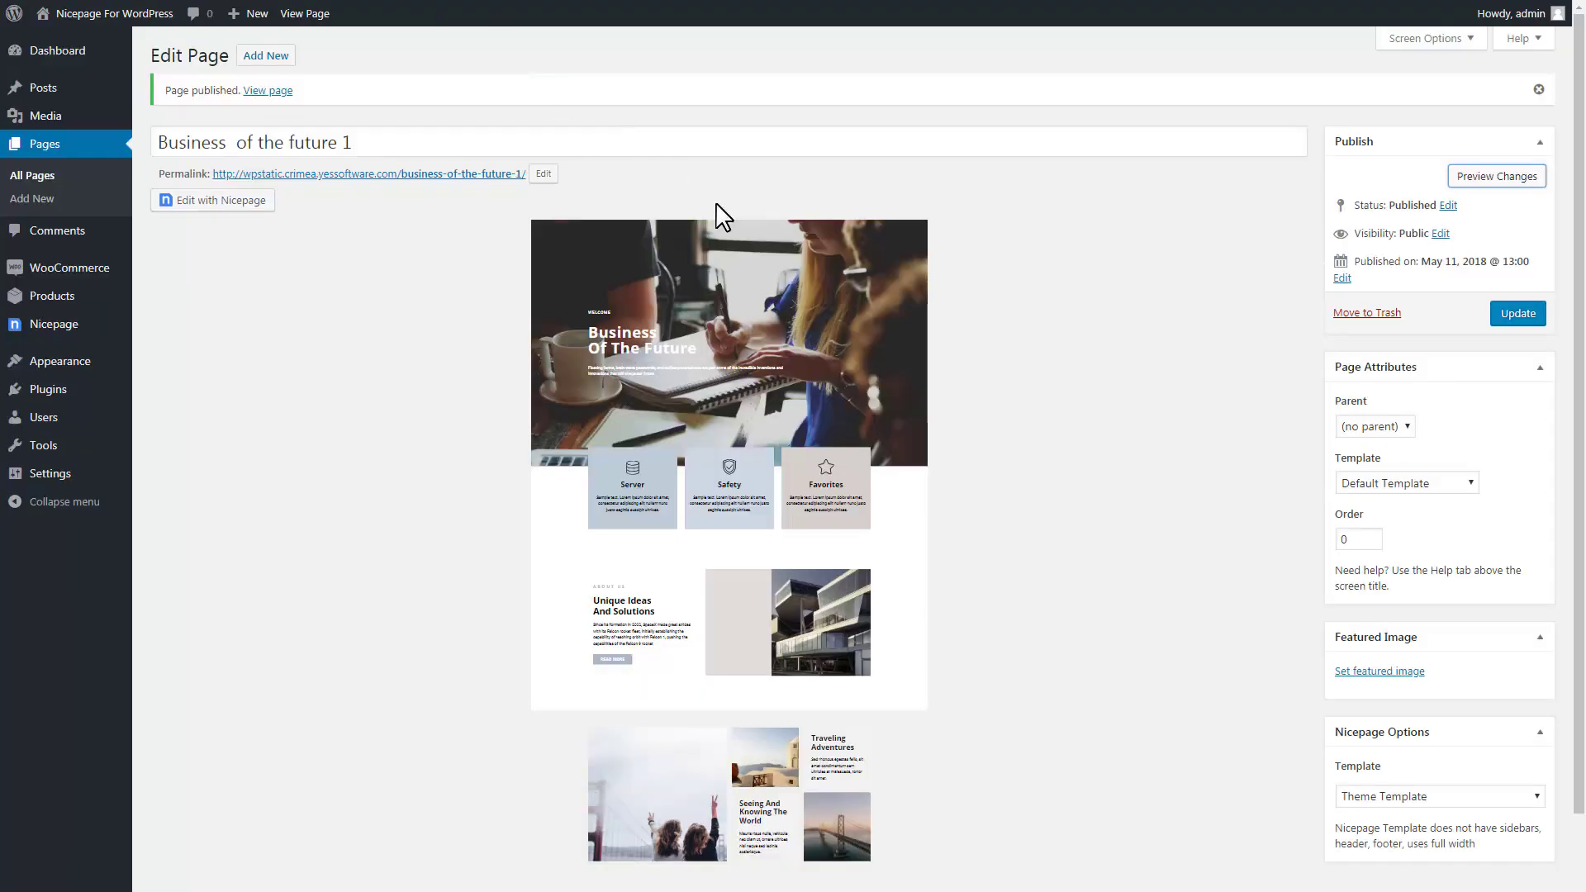
click(1471, 798)
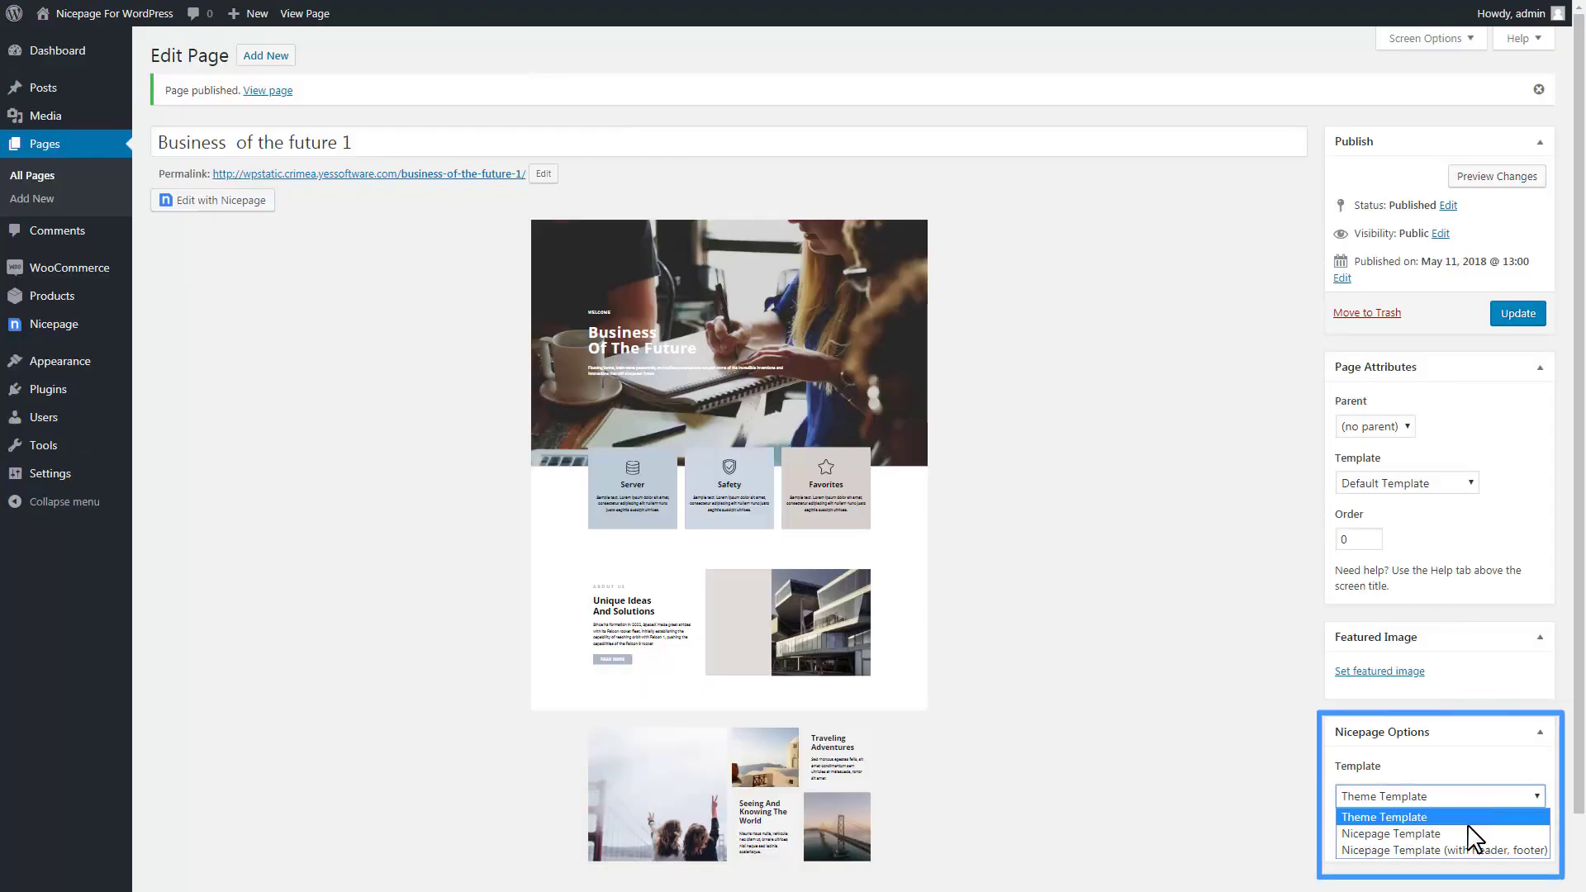
click(1474, 845)
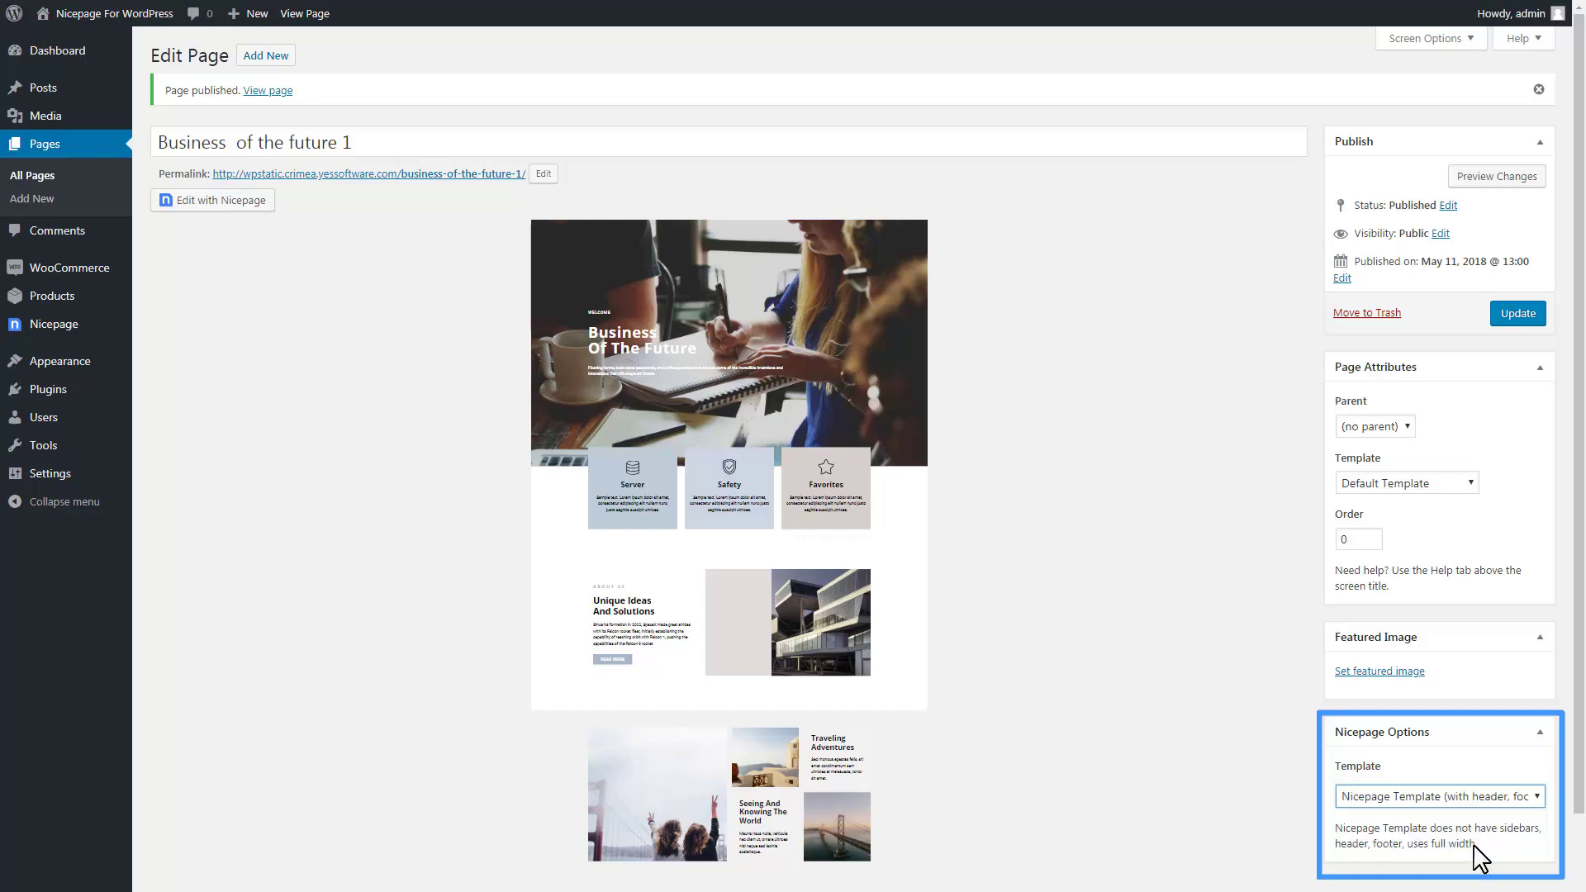
click(1518, 316)
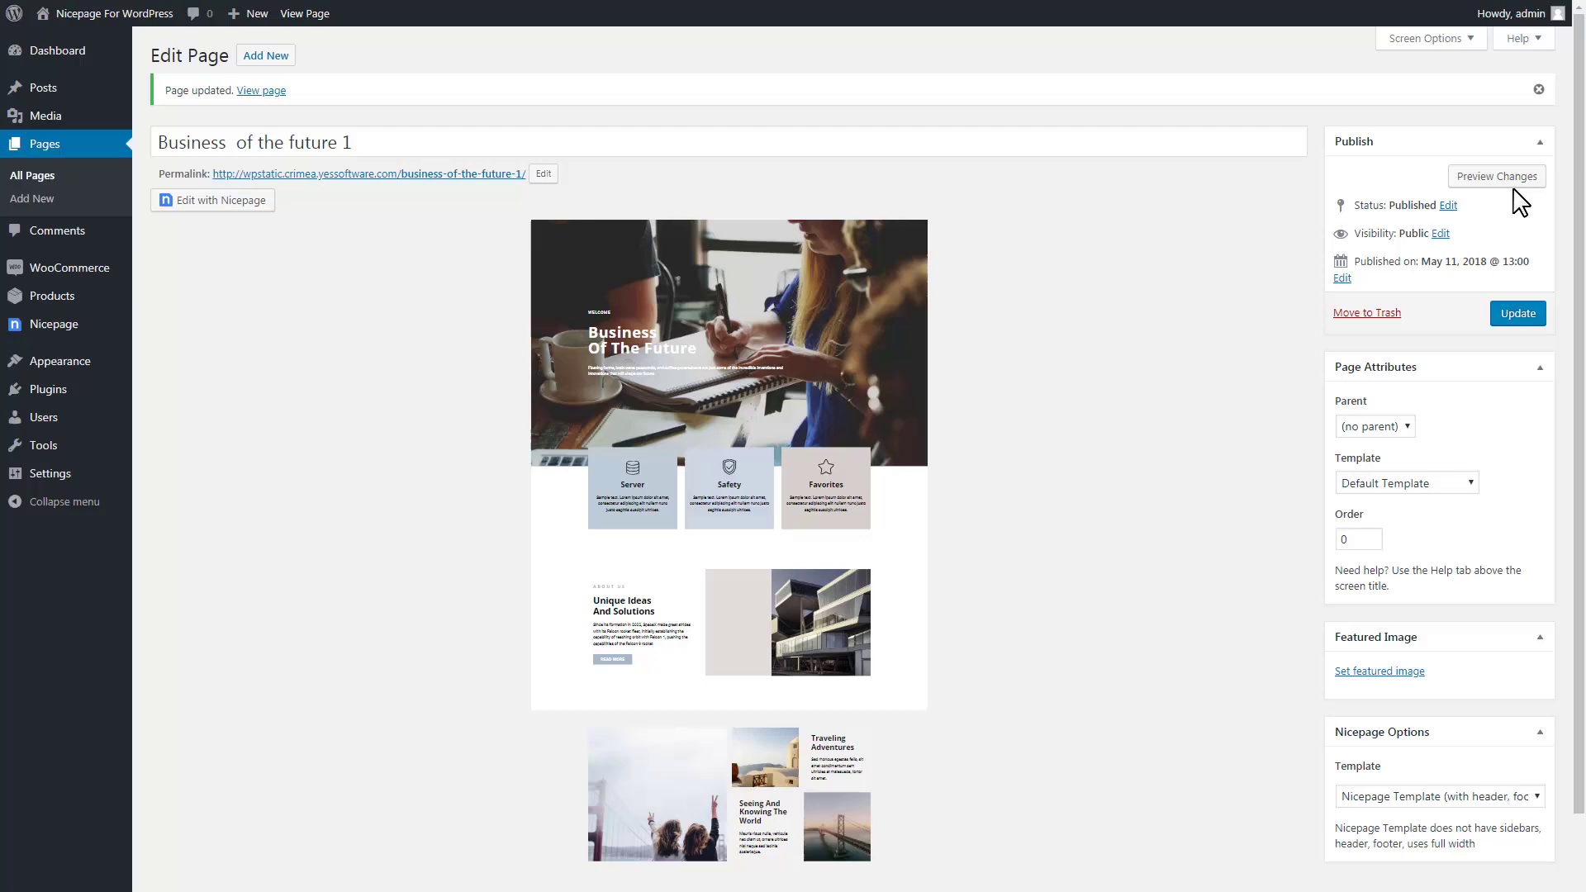
click(1516, 184)
scroll(965, 289, down, 15)
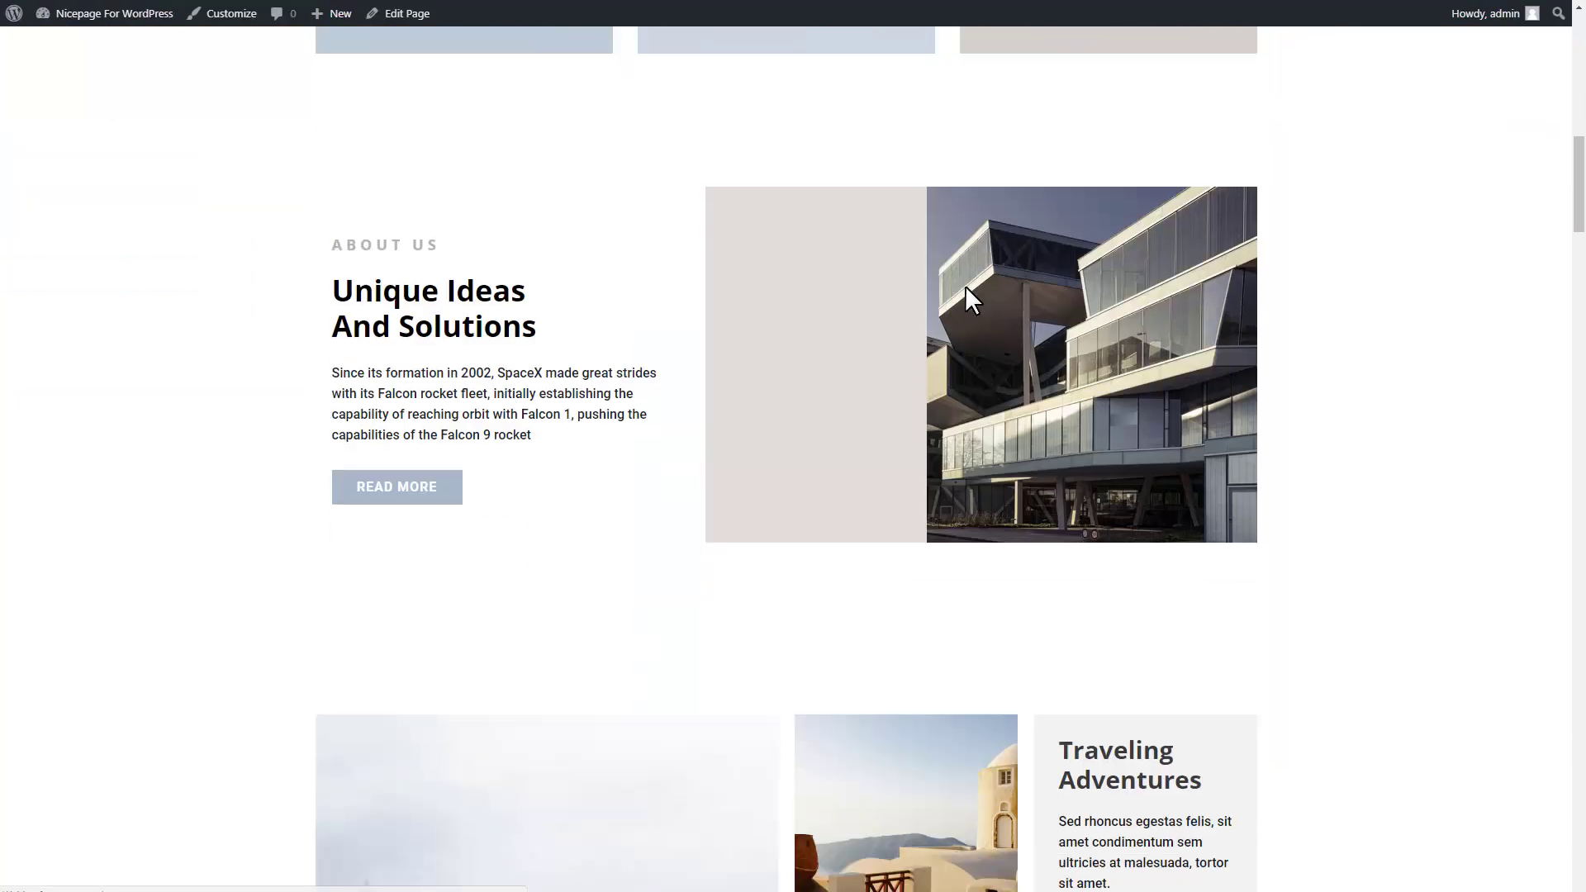
scroll(965, 285, down, 20)
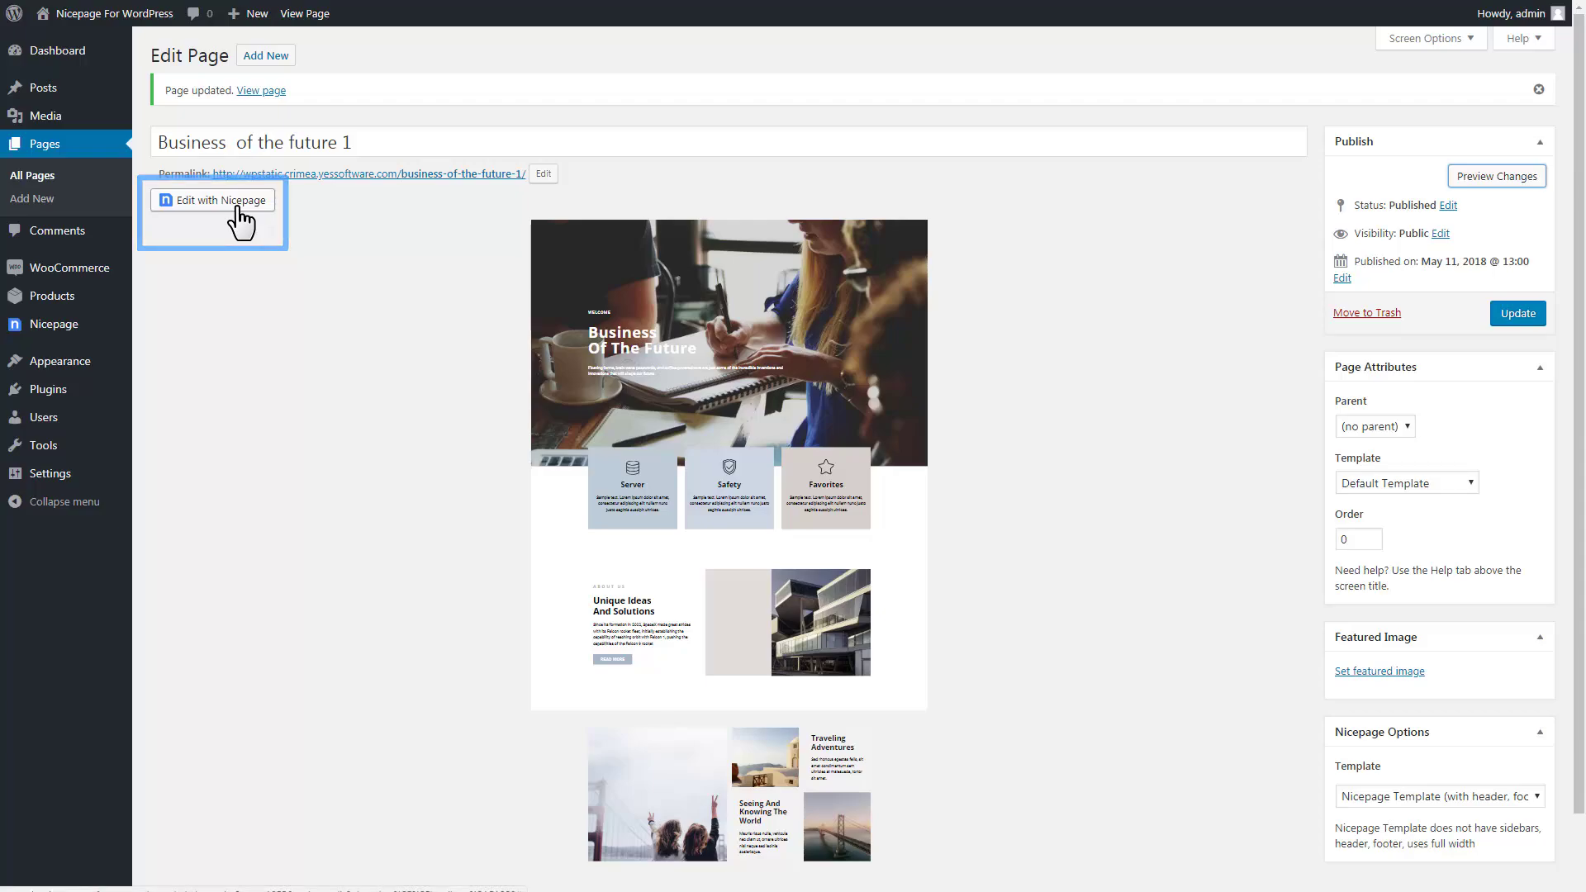
Open Business of the future 1 in the Nicepage editor and scroll its full-width preview.
click(238, 219)
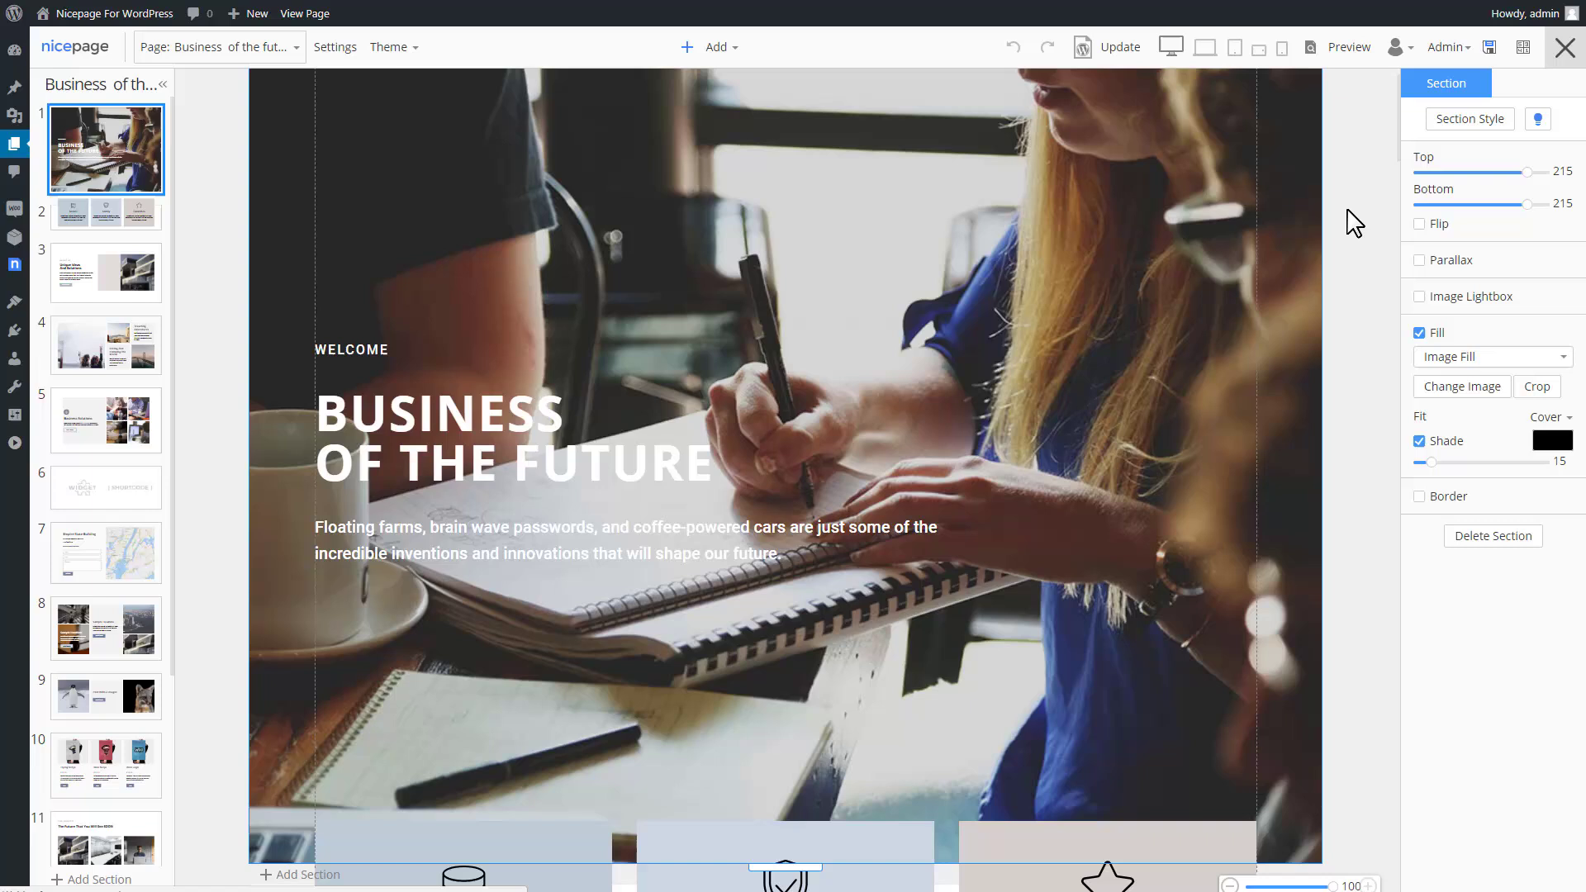
click(1349, 48)
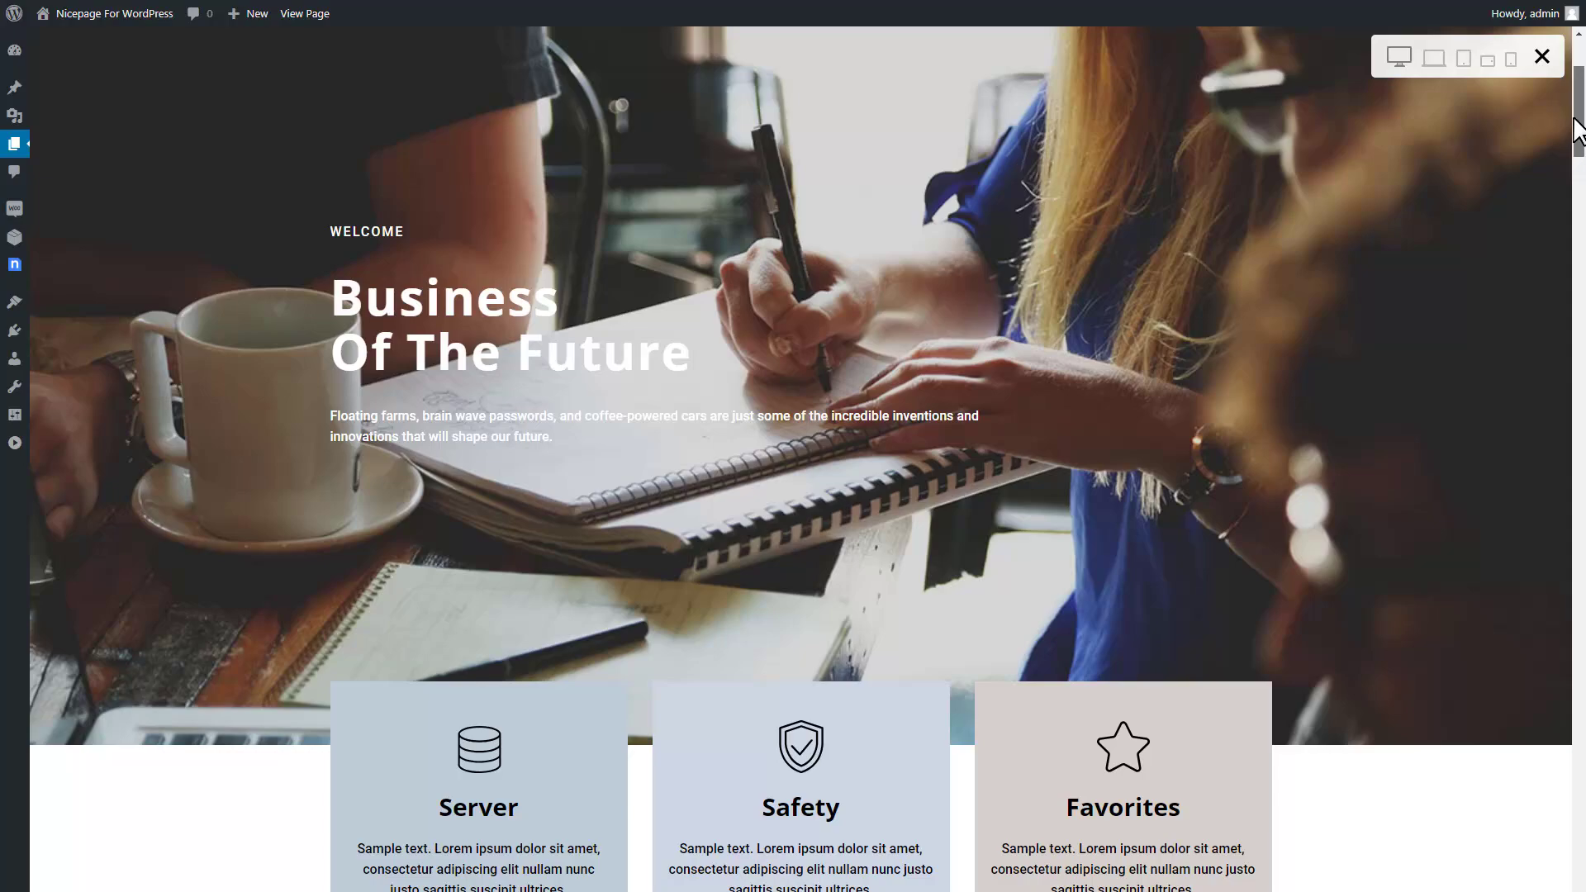
drag(1575, 119, 1545, 570)
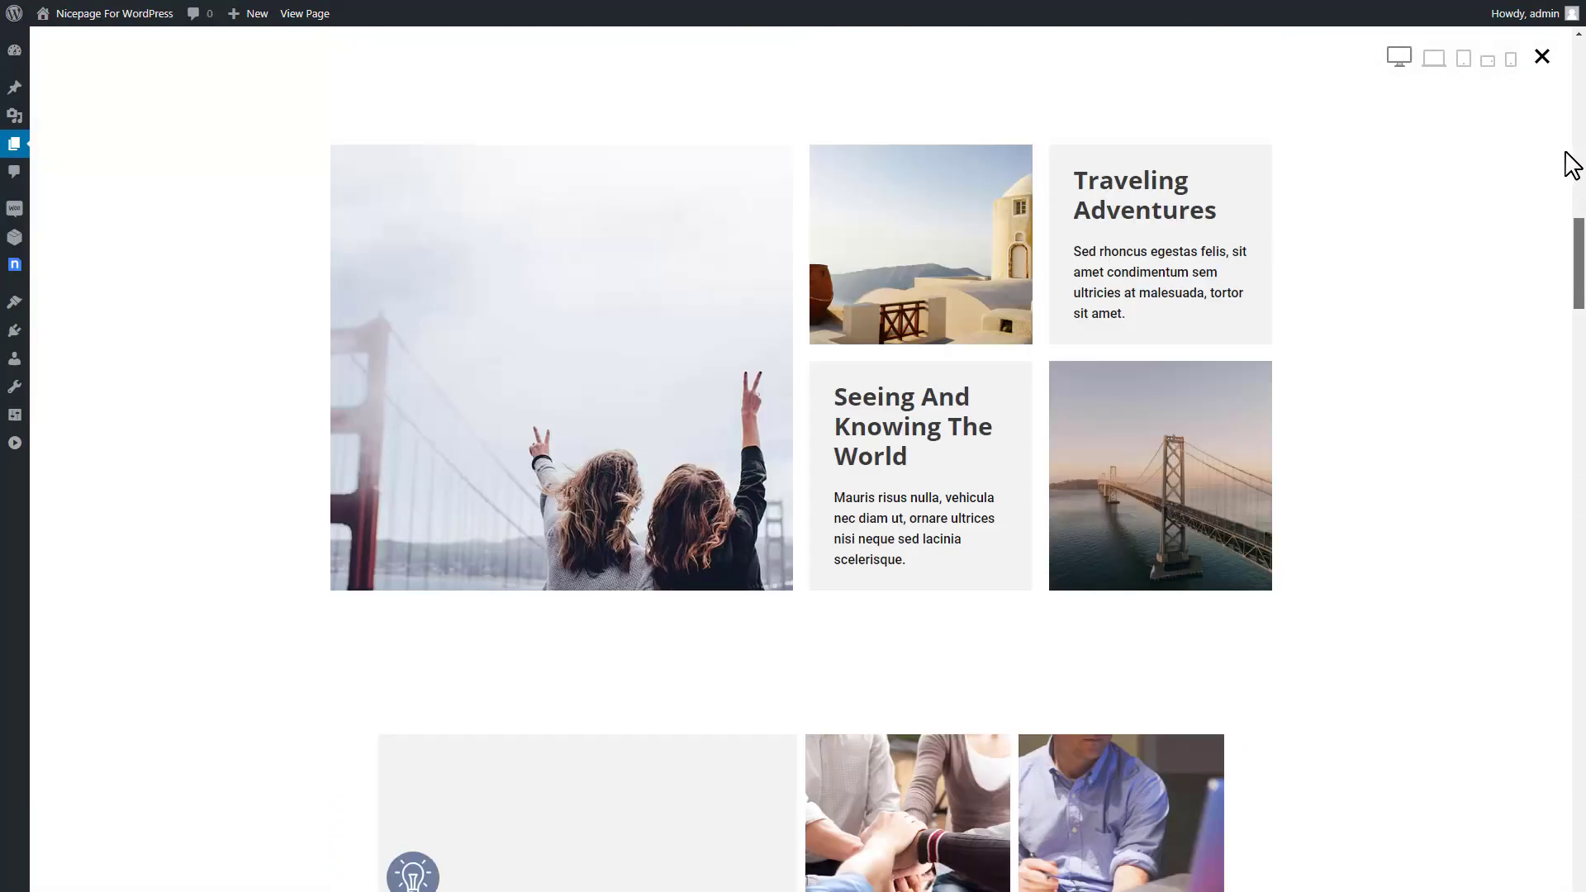